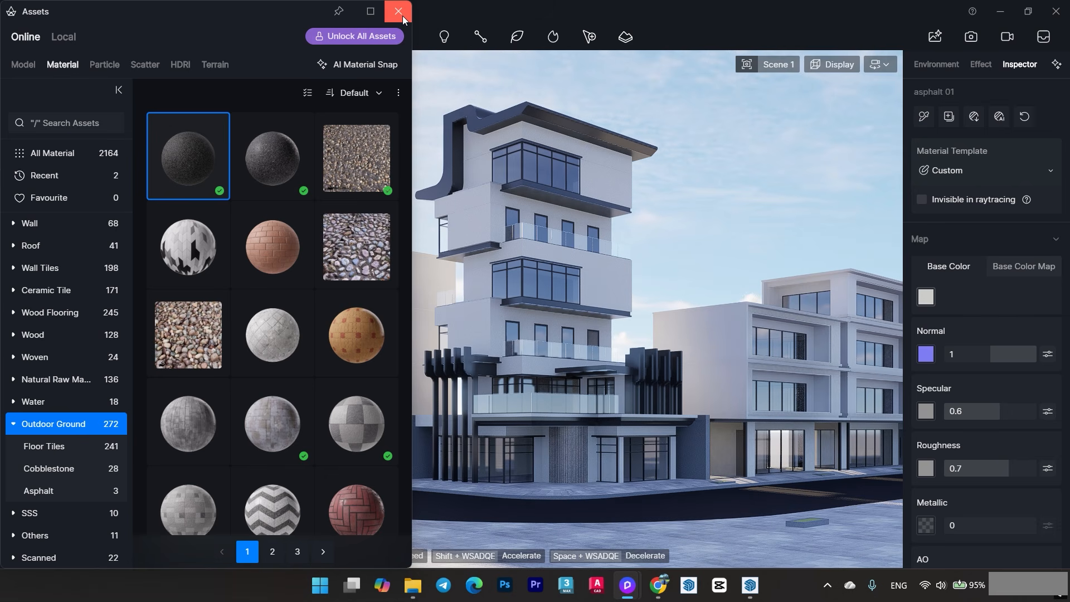
Try the Exterior paving 09 material from the Outdoor Ground library on the ground surface.
drag(357, 422, 648, 536)
drag(774, 544, 787, 545)
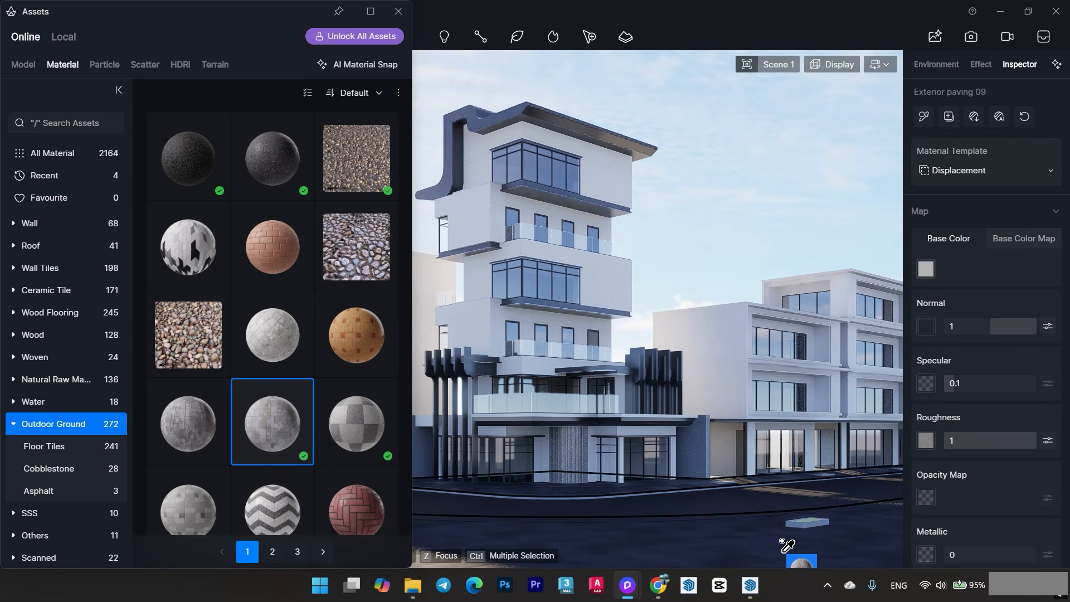
drag(740, 516, 186, 226)
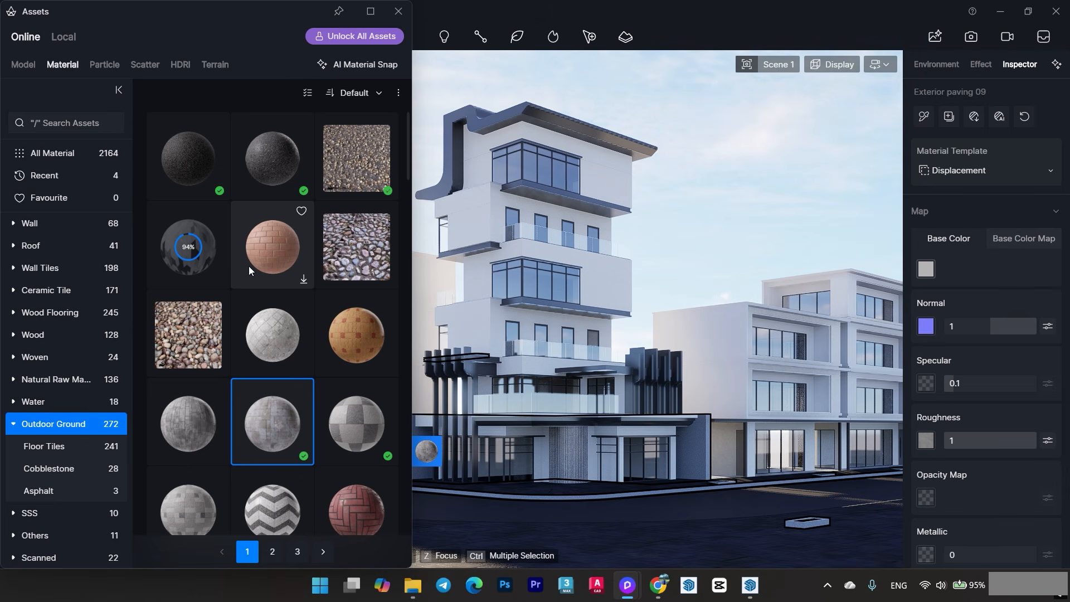
Apply the Black-and-white Exterior paving 07 material to the ground and close the asset library.
click(178, 251)
click(671, 543)
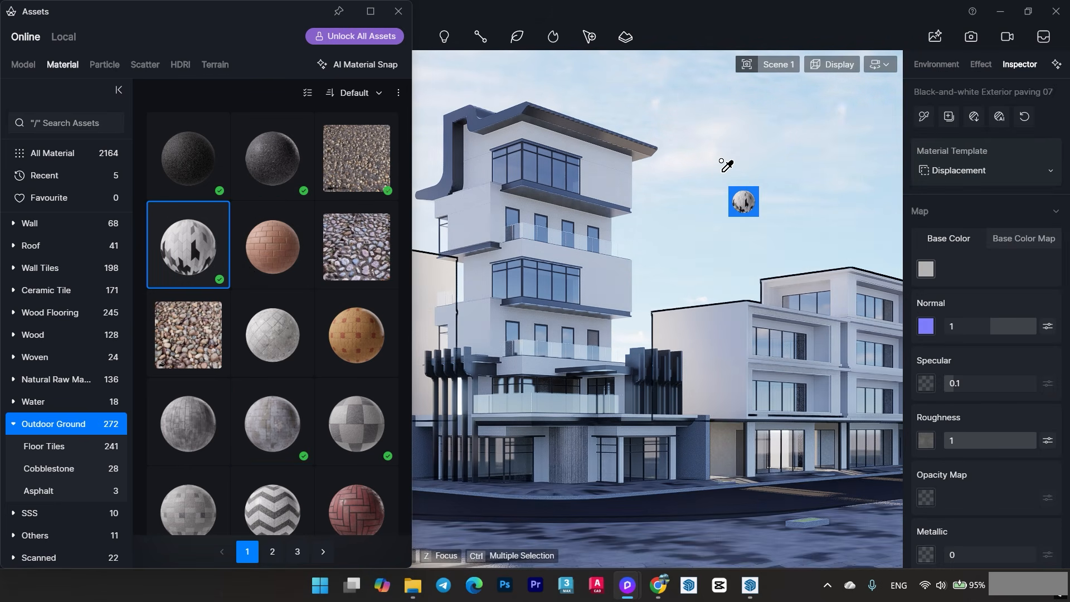
key(Escape)
click(399, 12)
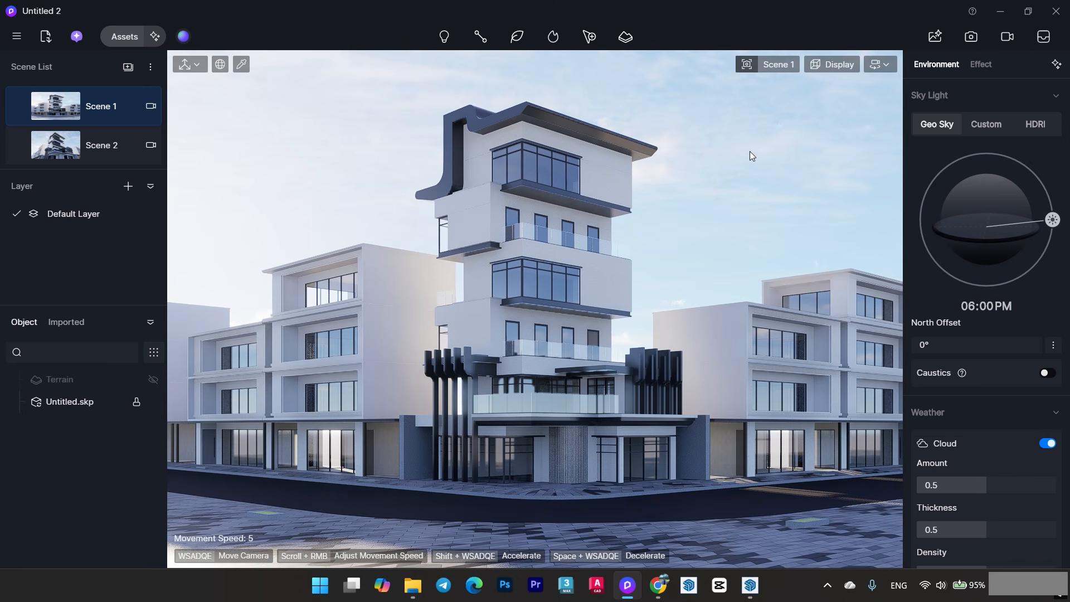
Sample the neighbouring buildings' wall material with the Material Picker to examine its settings.
click(243, 65)
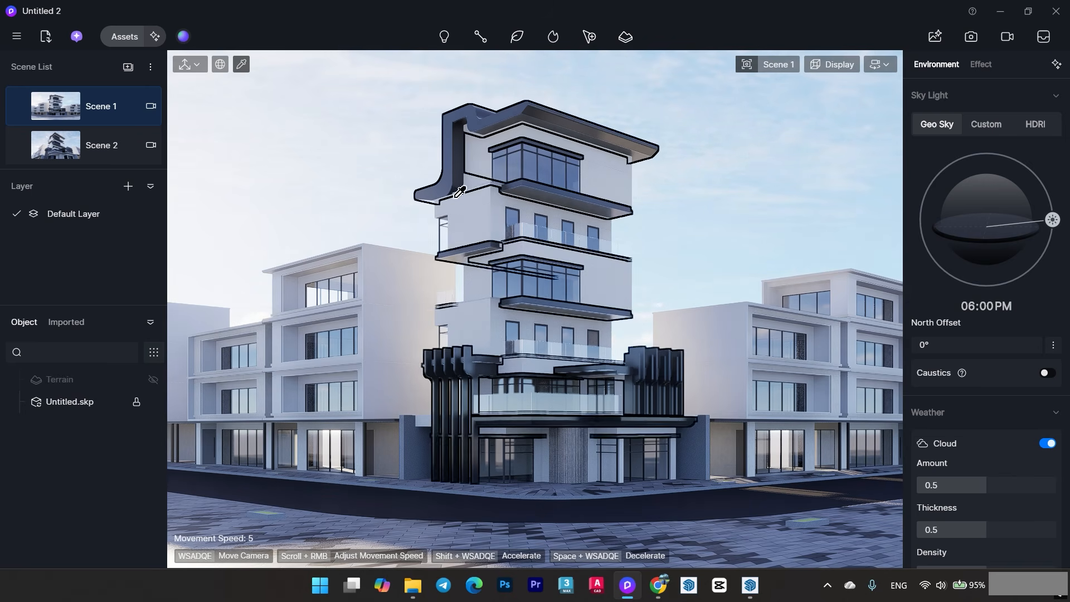
click(418, 267)
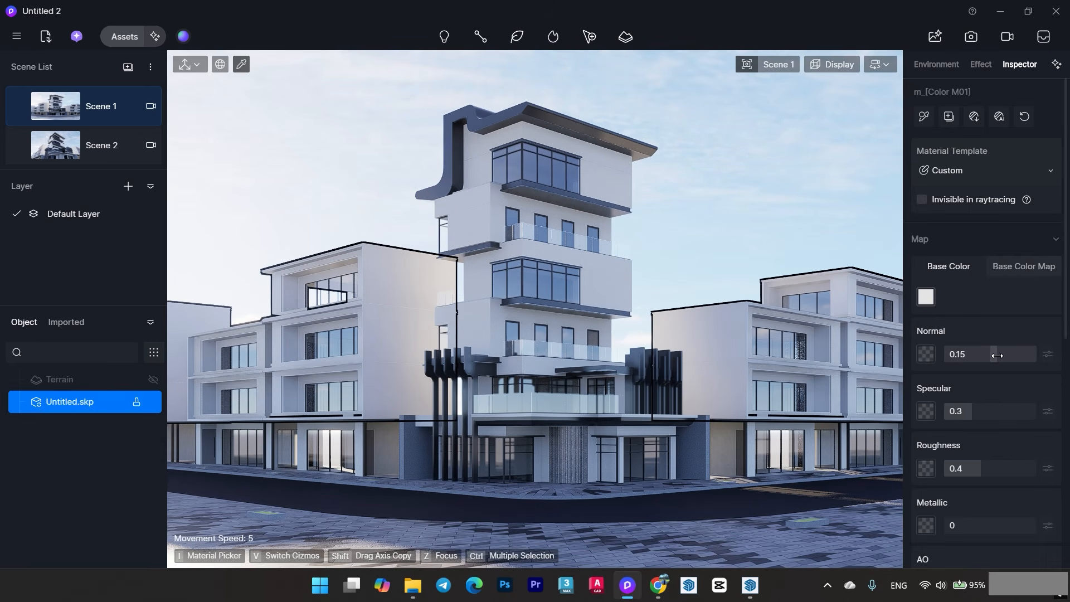
key(Escape)
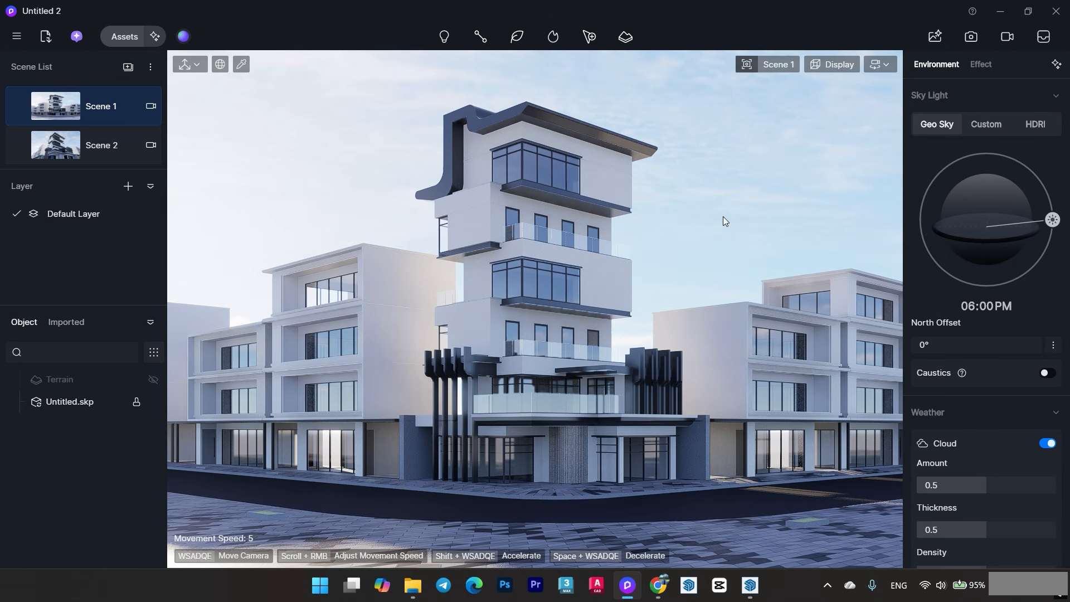
Raise the camera slightly in front of the building and update Scene 1 with this view.
key(q)
key(q)
key(q)
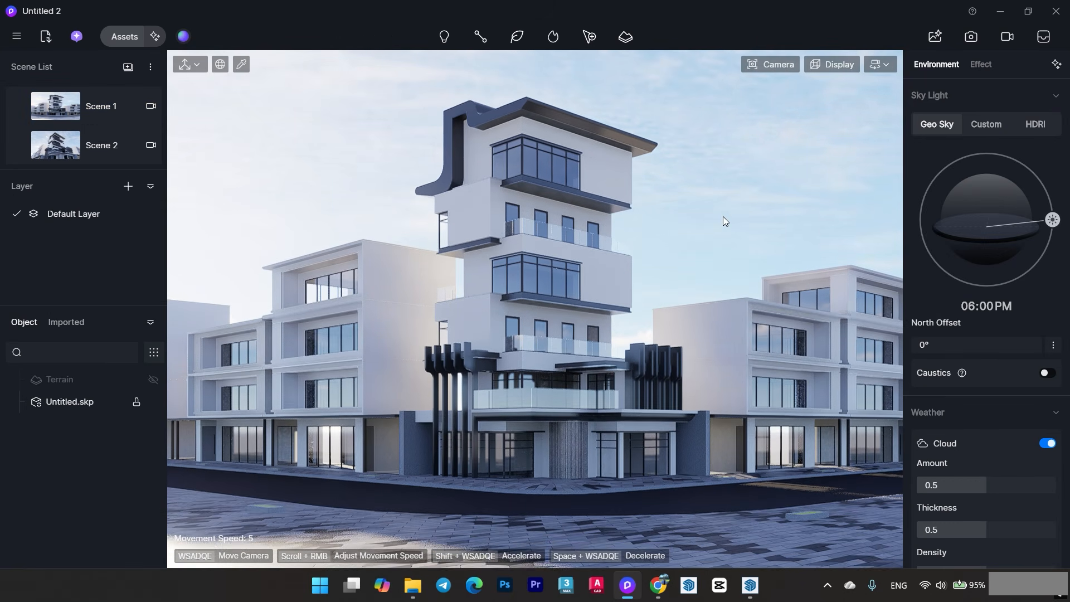
key(e)
key(e)
key(e)
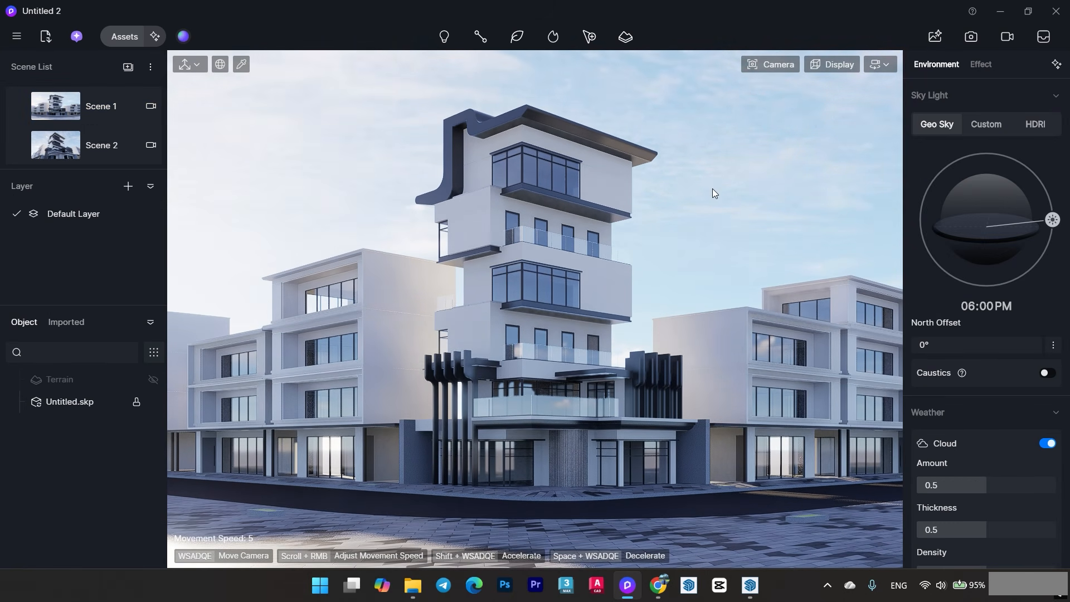
click(19, 108)
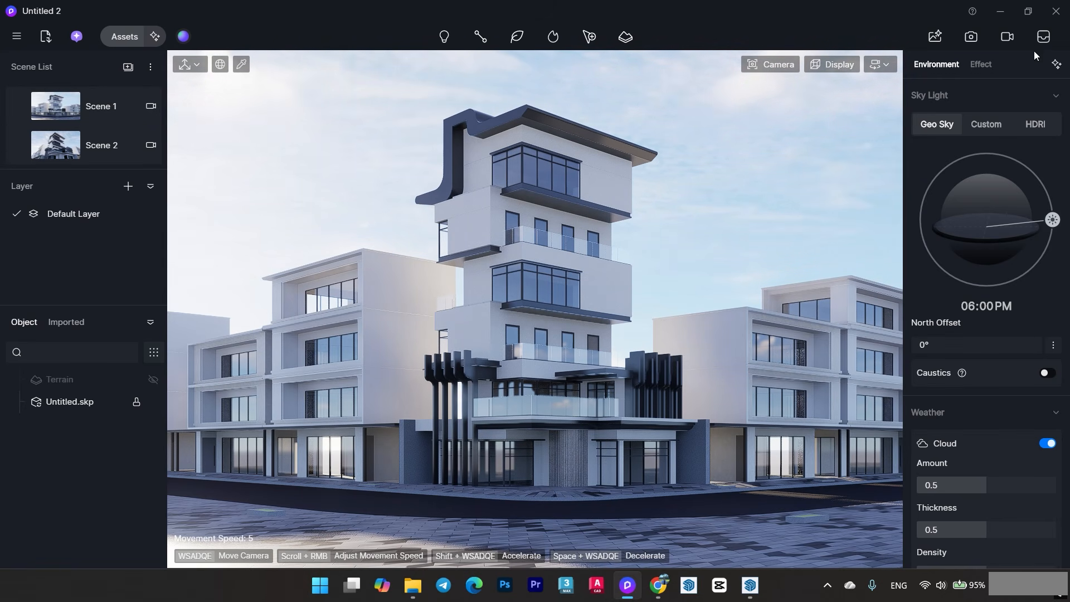
Switch to orbit navigation with Perspective View and look down on the street corner.
click(880, 64)
click(838, 114)
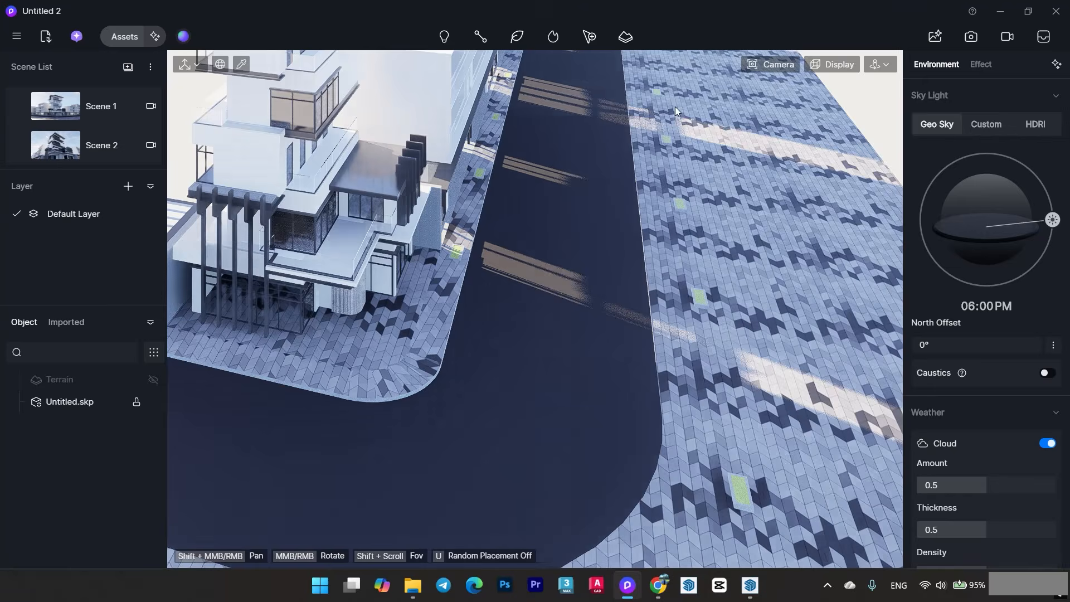
click(770, 64)
click(742, 372)
middle_drag(702, 354, 555, 362)
Start a custom path and add four Vehicle models: white SUV, dark SUV, white sedan and grey sedan.
click(116, 38)
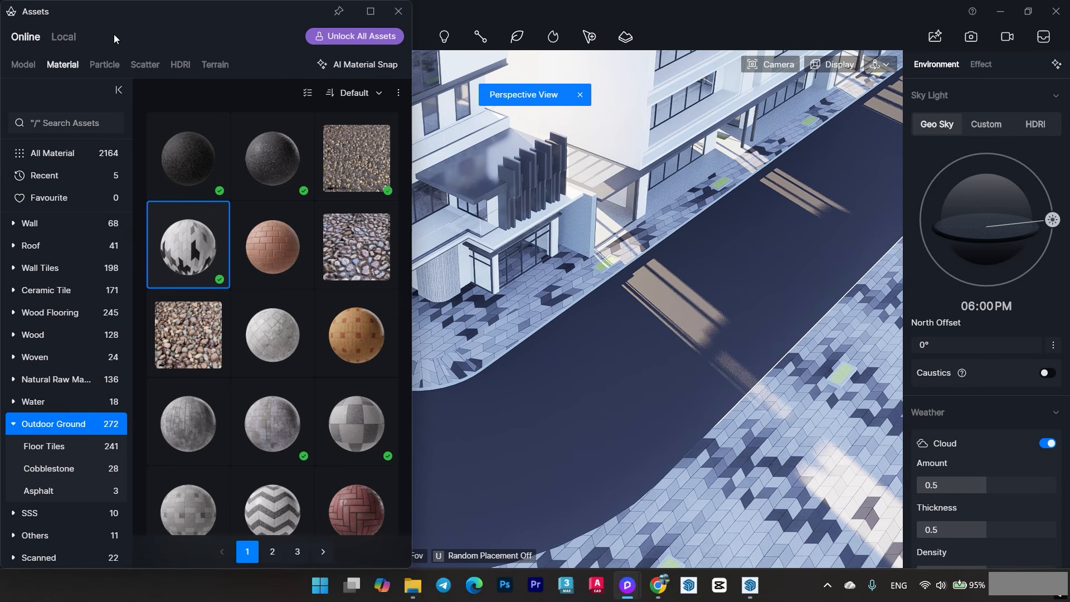
click(24, 65)
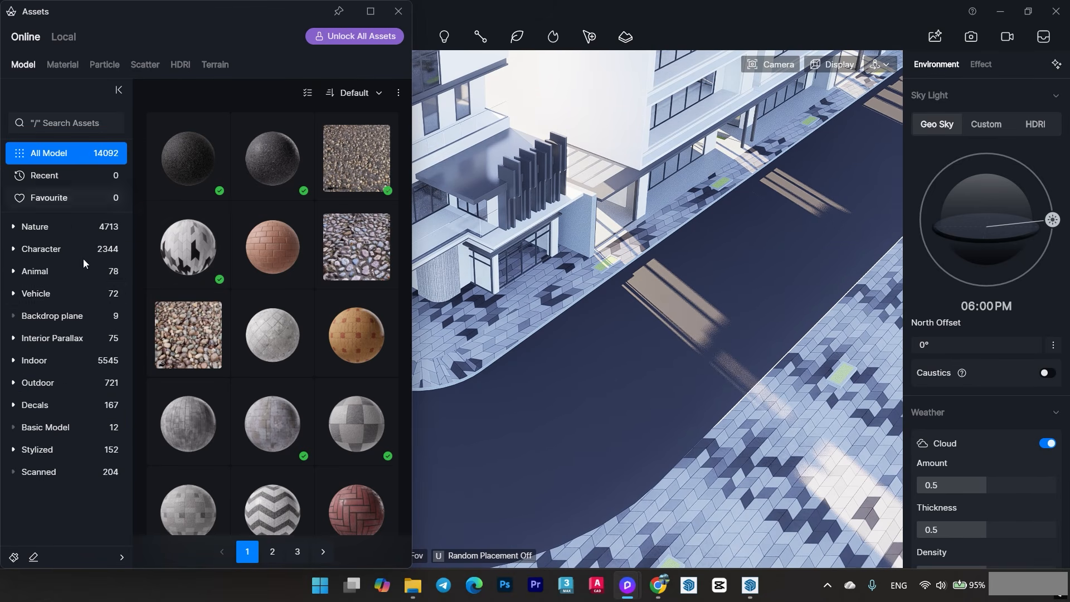
click(49, 294)
click(480, 37)
click(483, 157)
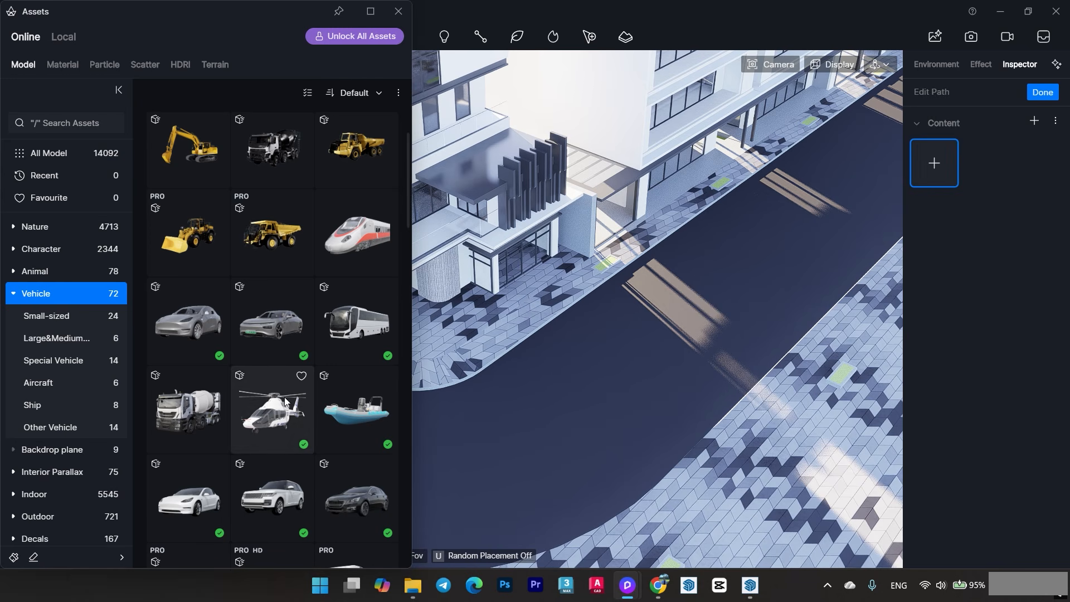
click(267, 144)
click(188, 422)
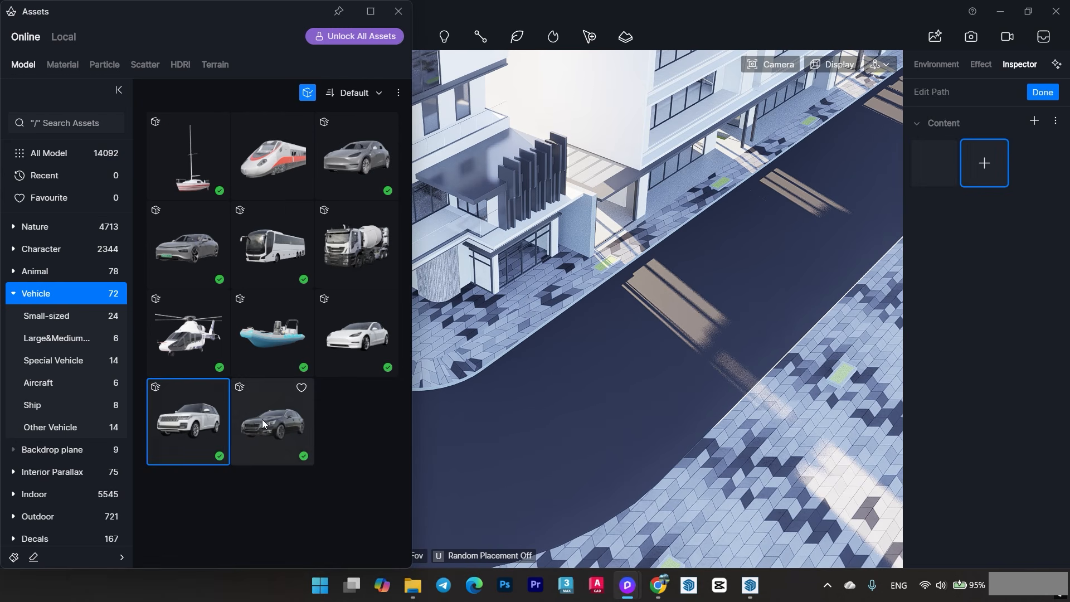
click(262, 419)
click(357, 333)
click(188, 245)
click(398, 11)
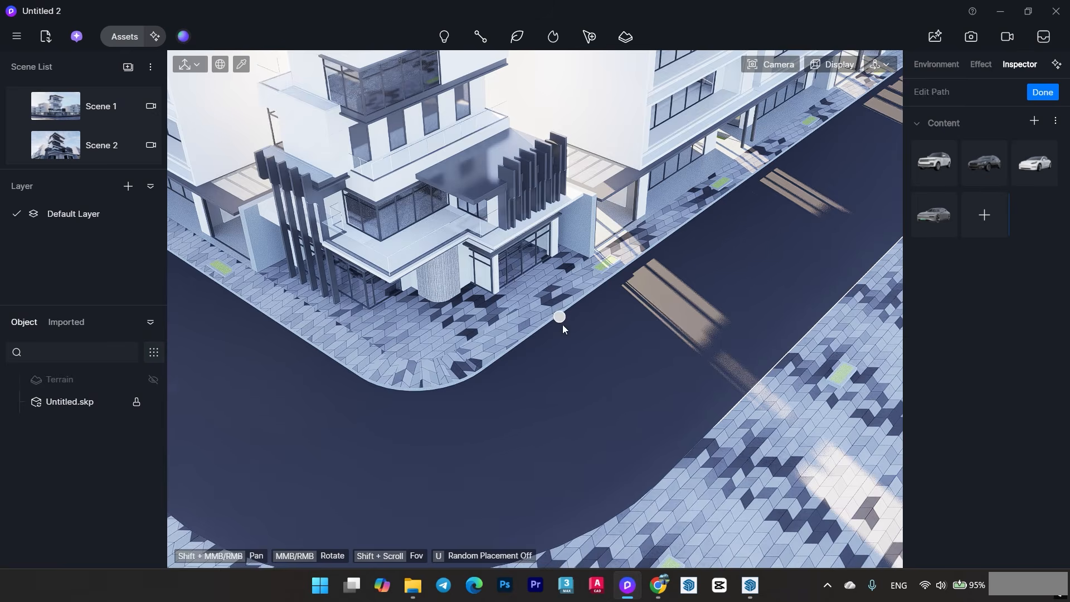
Draw the vehicle path along the lane nearest the building: linear along both streets and curved around the corner.
right_drag(562, 324, 658, 268)
click(808, 151)
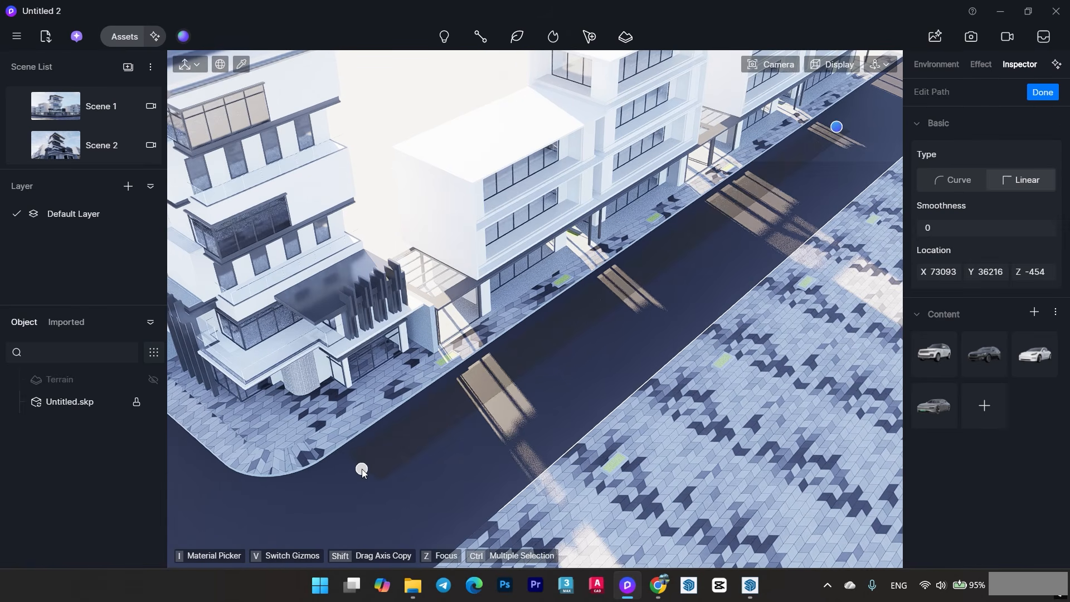
click(952, 180)
right_drag(376, 472, 349, 428)
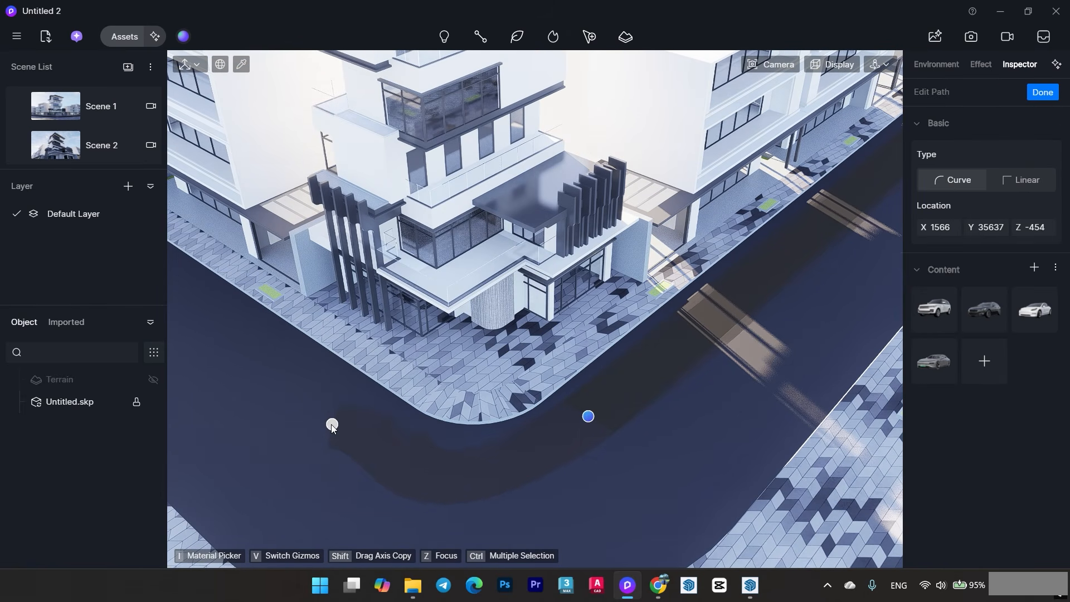
click(278, 397)
right_drag(239, 352, 222, 303)
click(1015, 181)
right_drag(468, 252, 329, 223)
click(277, 189)
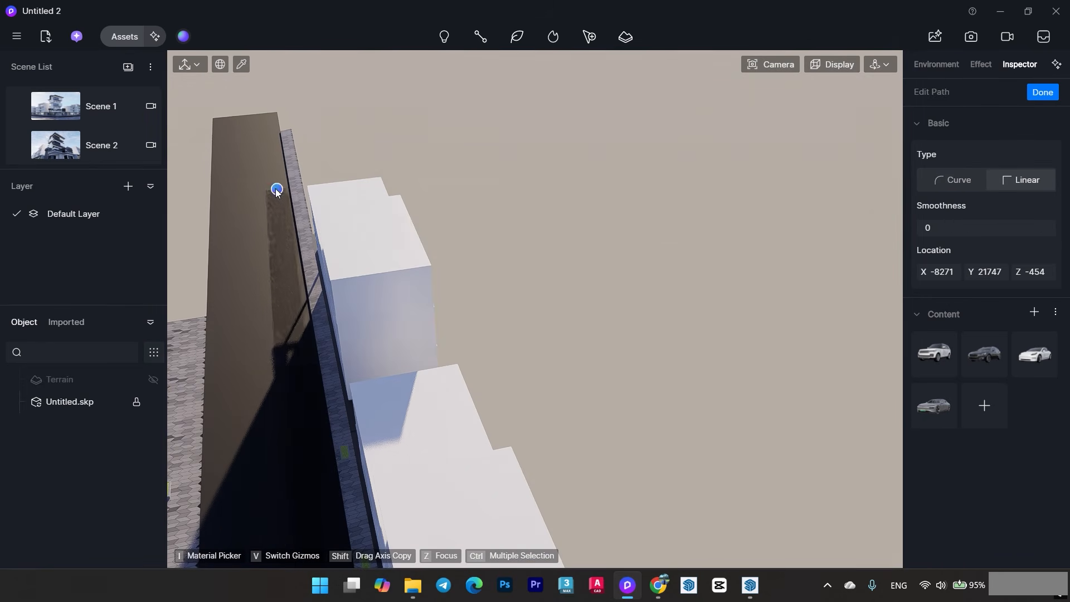
key(Escape)
Reshape the vehicle path's bend by moving its points on both sides of the corner.
shift+right_drag(468, 357, 457, 112)
scroll(399, 418, up, 4)
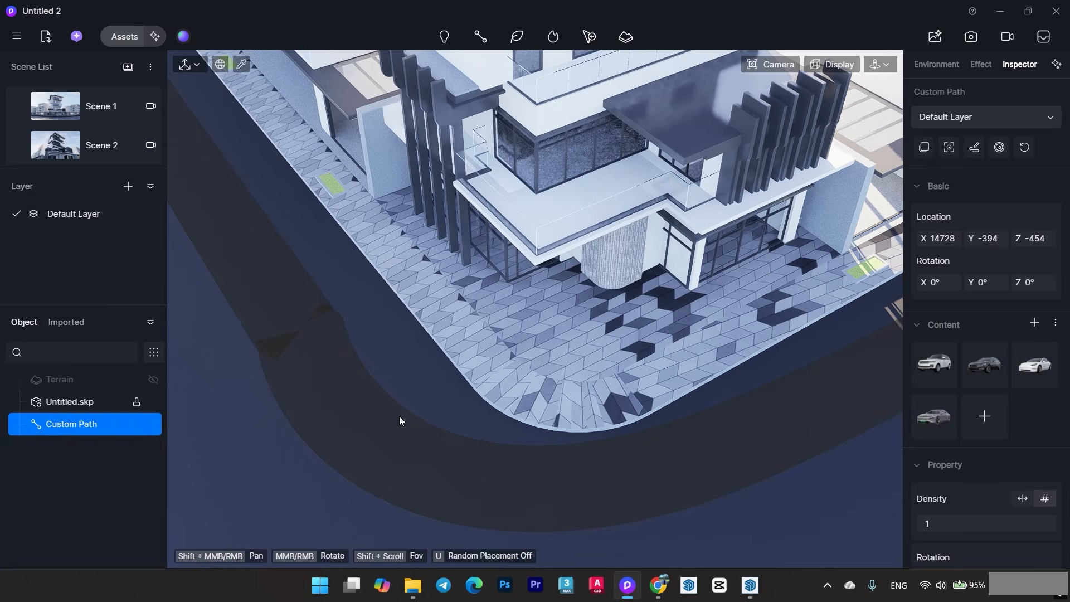
double_click(365, 318)
drag(364, 317, 267, 177)
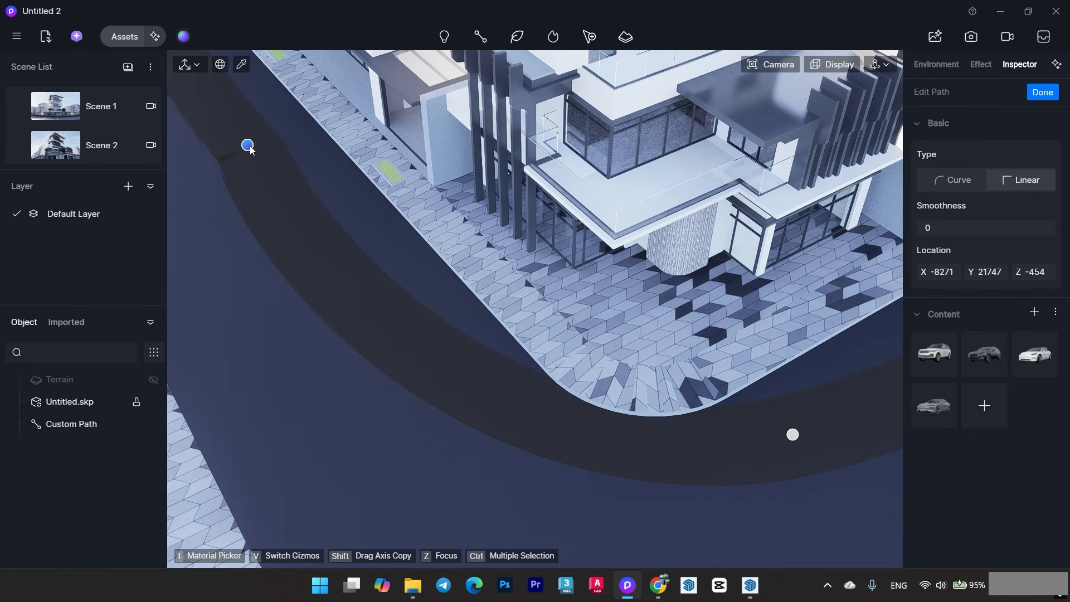
middle_drag(781, 430, 694, 382)
drag(700, 384, 680, 434)
key(Escape)
Set the first vehicle path's density to 8 and deselect it.
scroll(668, 434, down, 5)
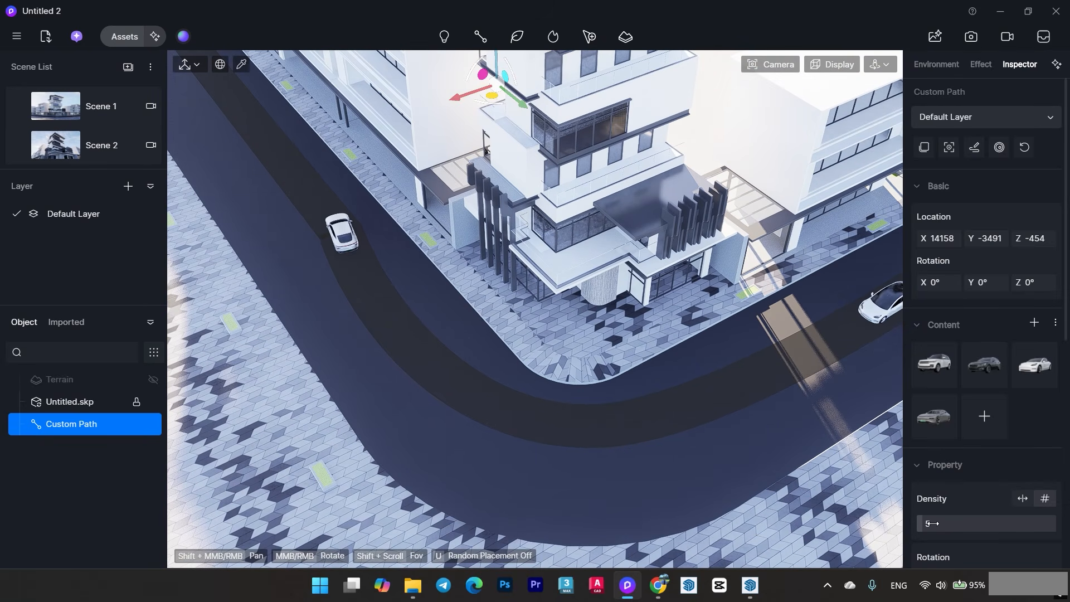
scroll(680, 473, down, 2)
middle_drag(680, 473, 592, 480)
drag(924, 523, 926, 530)
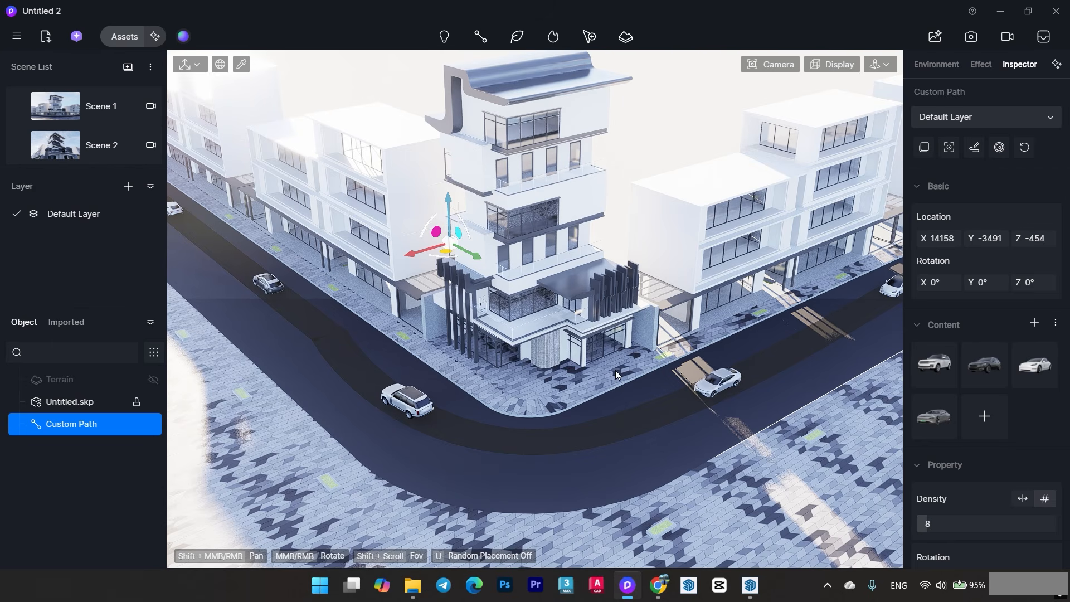
key(Escape)
Start a second custom path and add the white SUV, dark SUV and white sedan to it.
click(480, 36)
click(486, 158)
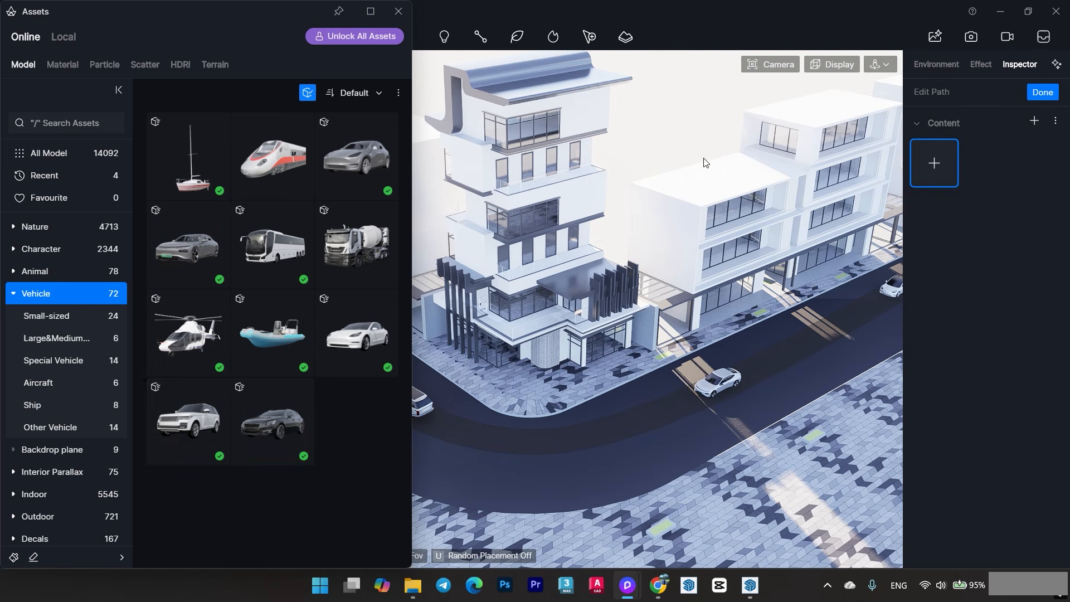
click(204, 408)
click(273, 422)
click(357, 336)
click(398, 11)
Draw the second path along the outer lane, curving around the corner and continuing down the other street.
scroll(379, 268, down, 4)
scroll(204, 236, up, 1)
click(184, 204)
scroll(379, 413, up, 3)
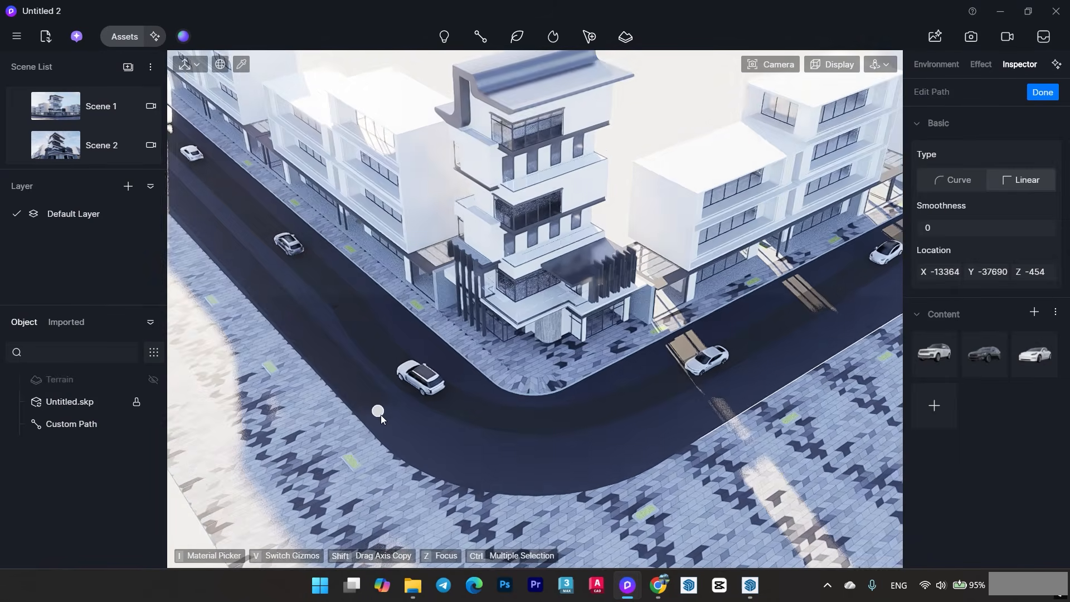
scroll(381, 419, up, 2)
click(952, 180)
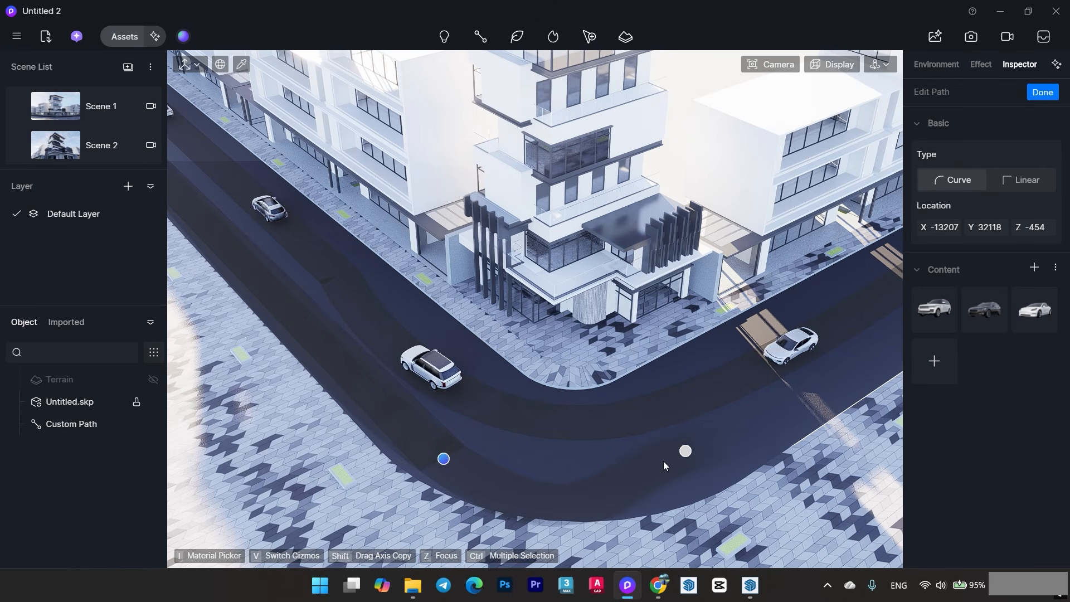
scroll(559, 483, up, 1)
middle_drag(891, 365, 779, 386)
scroll(780, 385, down, 1)
click(815, 360)
shift+middle_drag(877, 297, 821, 279)
click(863, 262)
right_click(862, 263)
Adjust the second path's curve point just past the corner and finish editing the path.
scroll(493, 440, up, 2)
shift+middle_drag(660, 349, 727, 328)
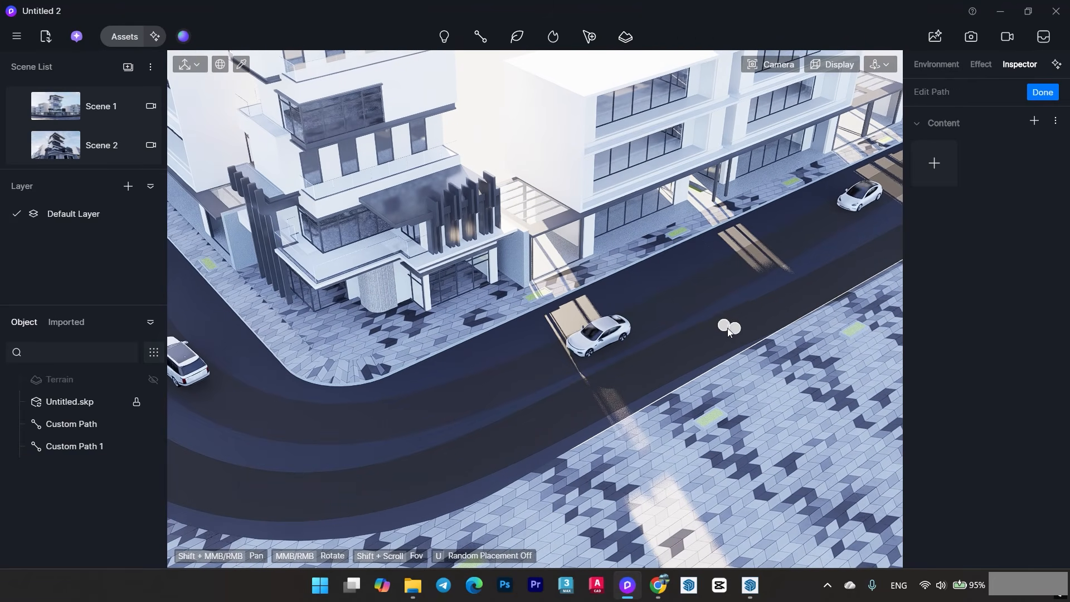
click(763, 310)
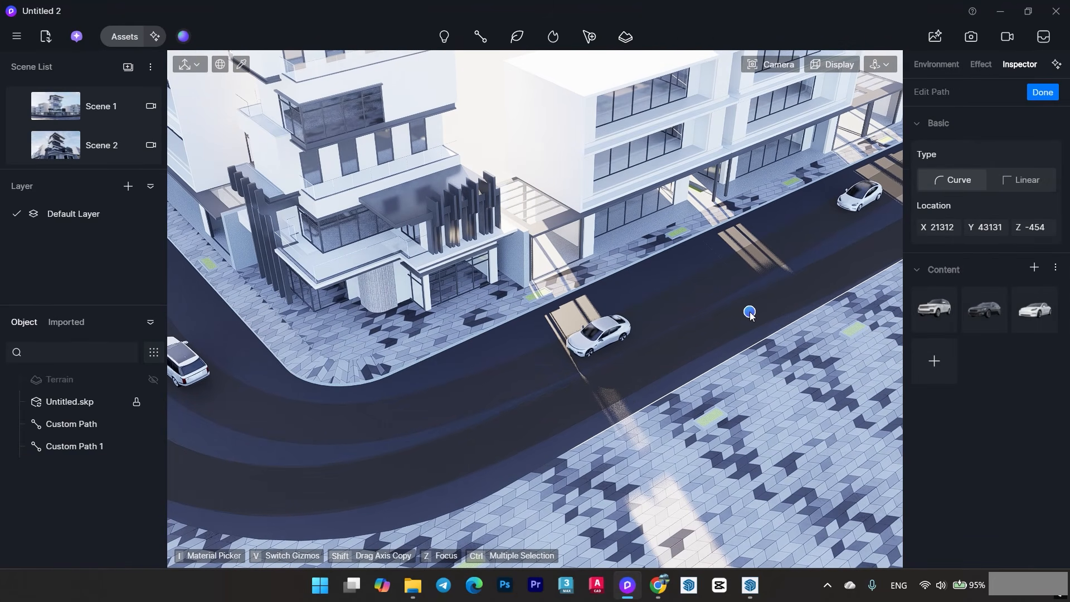
scroll(750, 312, down, 3)
click(1043, 92)
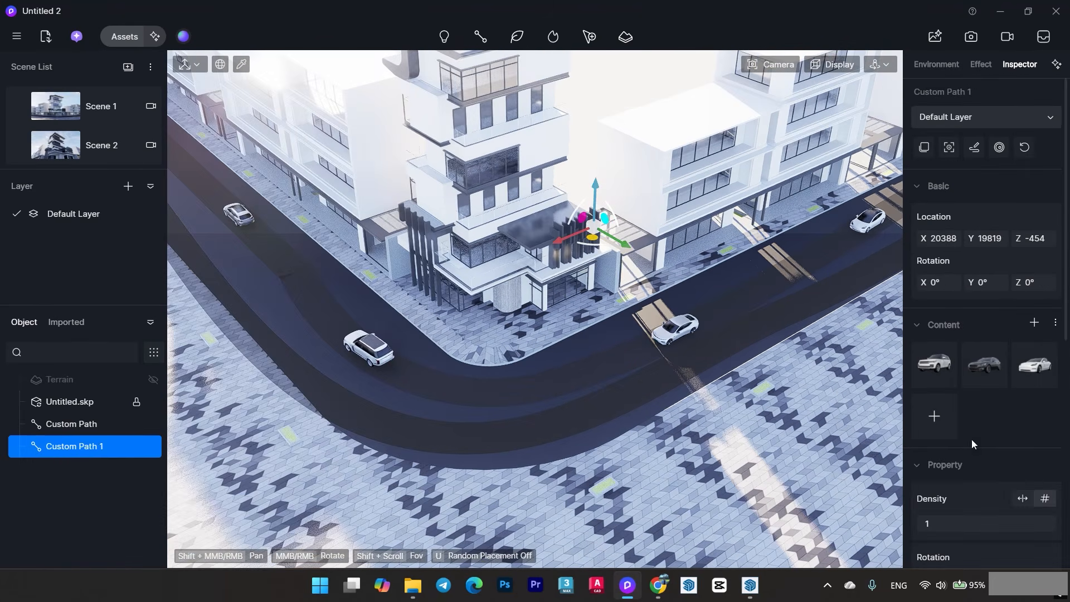
Set the second path's density to 10 and return to the Scene 1 view with the path deselected.
click(76, 117)
scroll(1067, 532, down, 6)
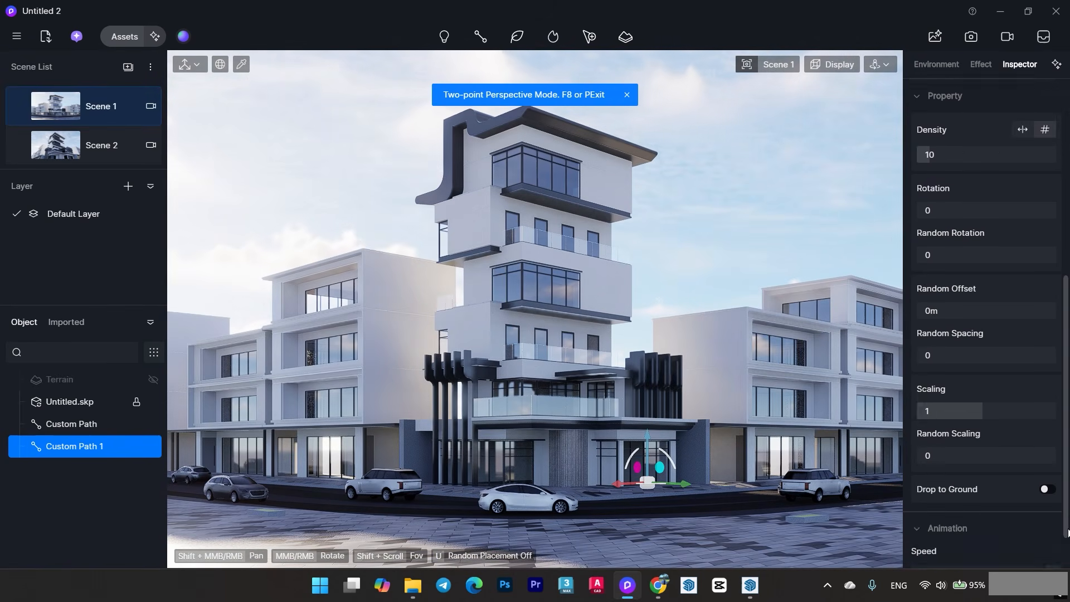
drag(1069, 533, 1065, 331)
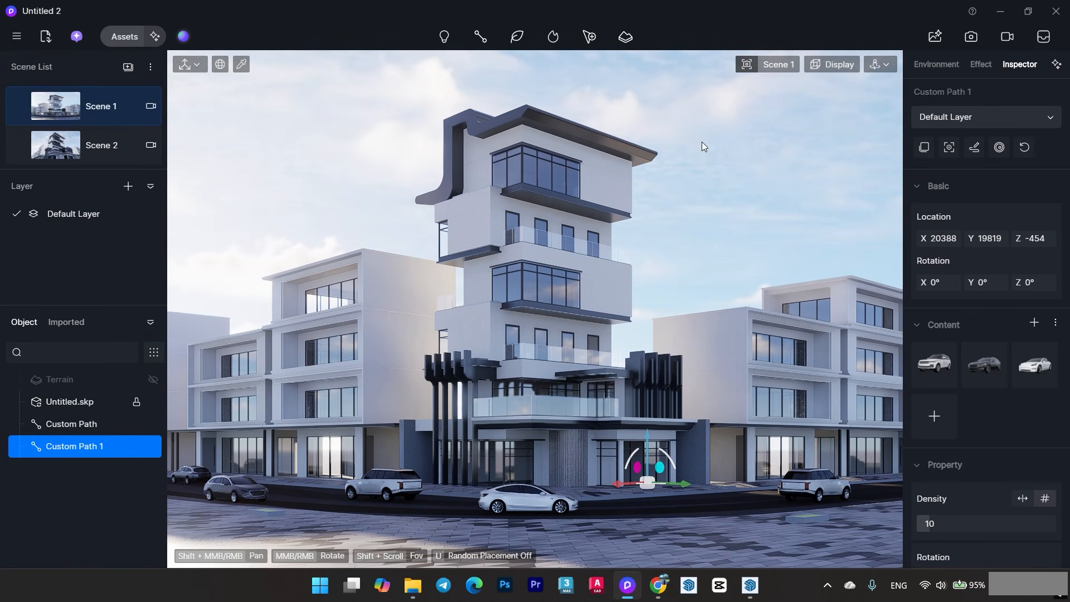
click(700, 132)
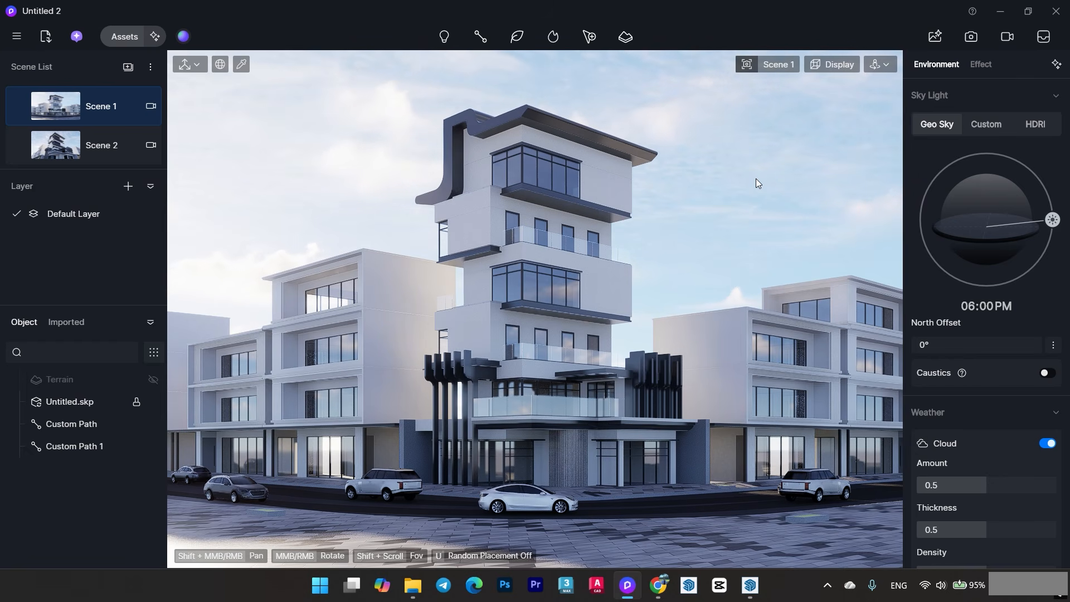
Browse the Nature models and pick the Broadleaf 35 tree from the third page for placement.
click(123, 37)
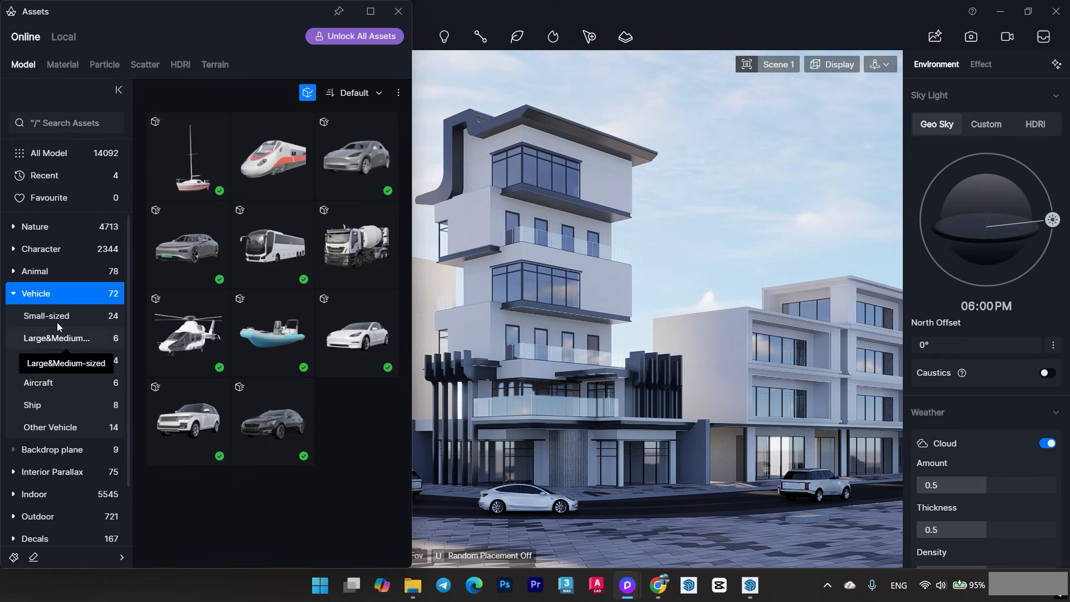
click(34, 226)
scroll(295, 345, down, 2)
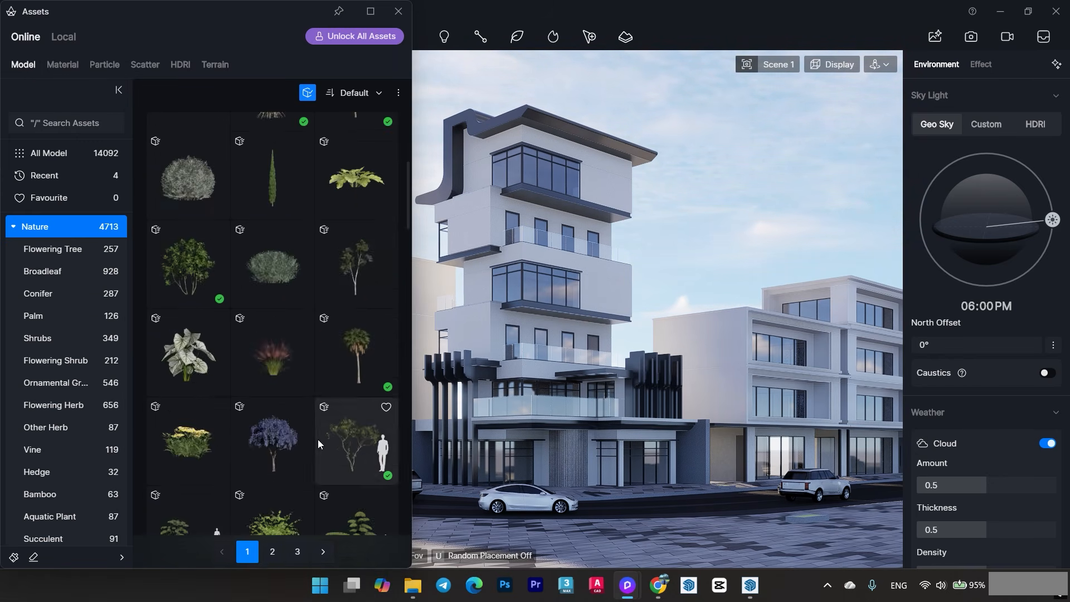
scroll(323, 438, down, 15)
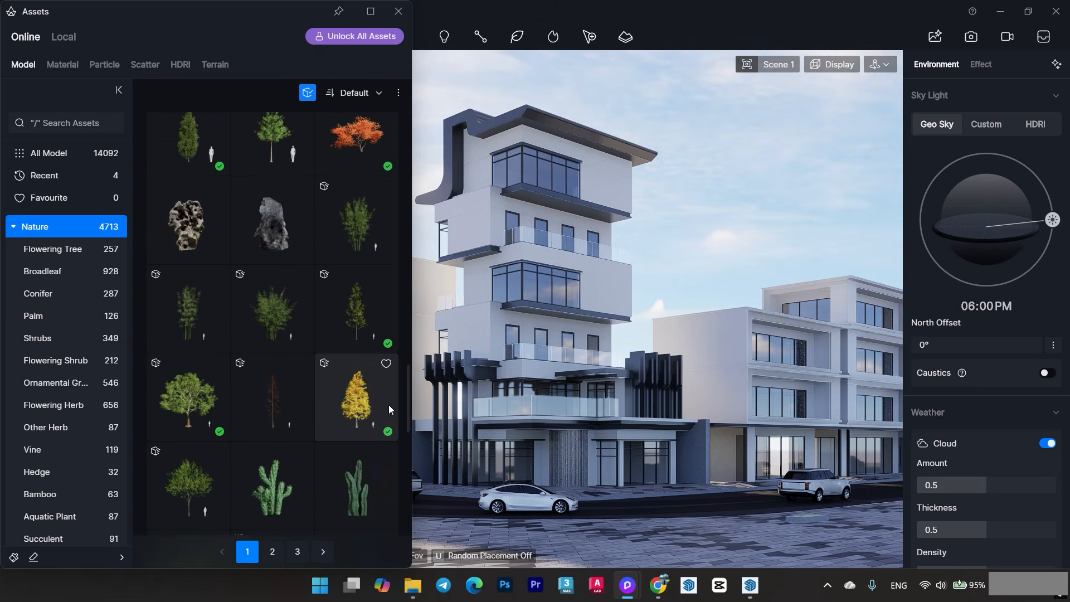
scroll(334, 435, down, 6)
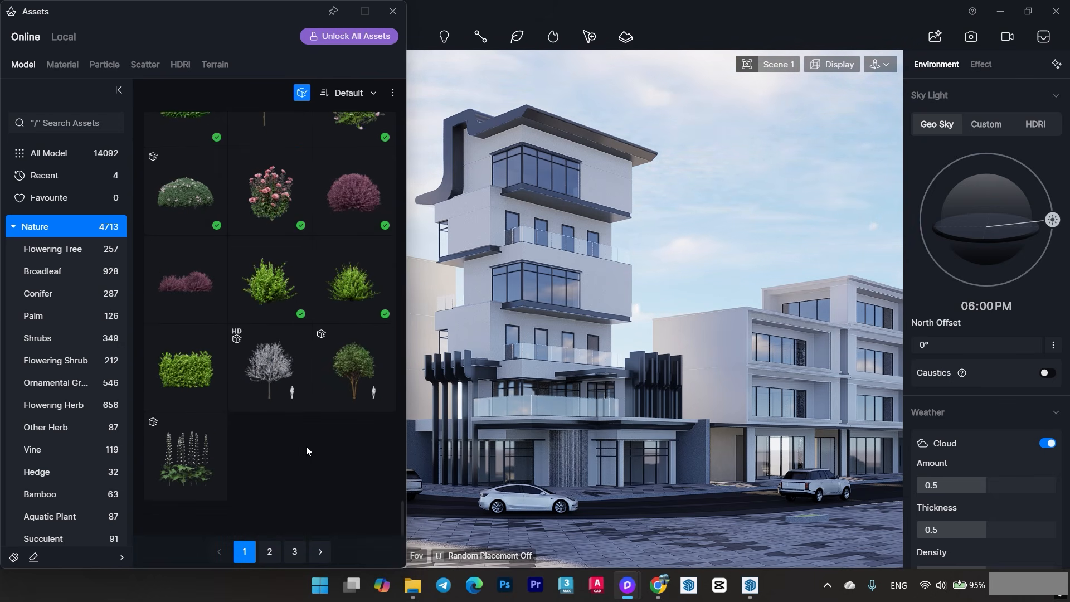
click(294, 551)
scroll(264, 379, down, 6)
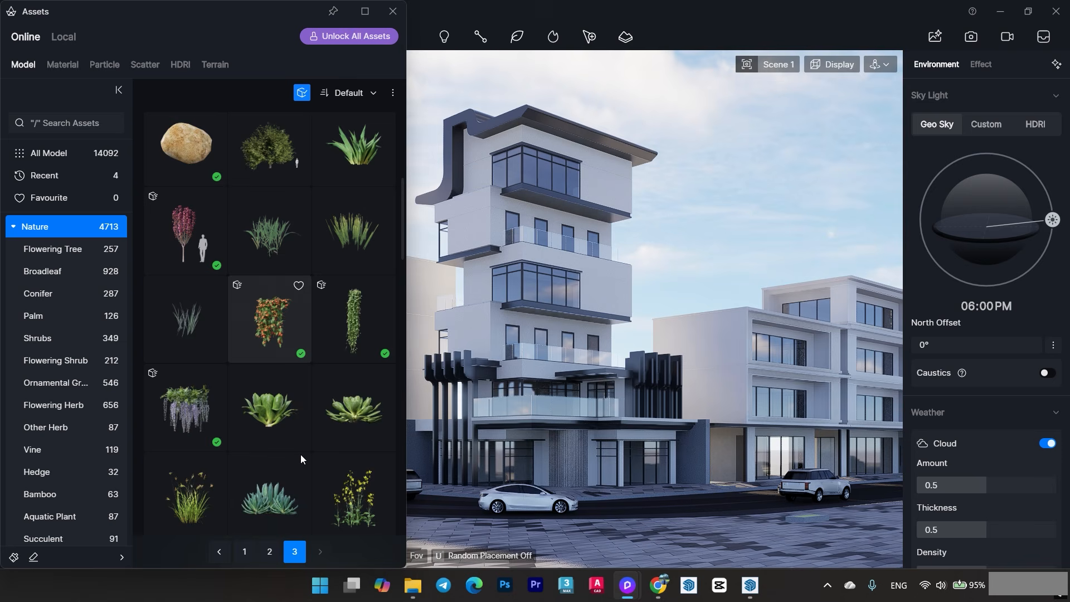
scroll(305, 450, down, 5)
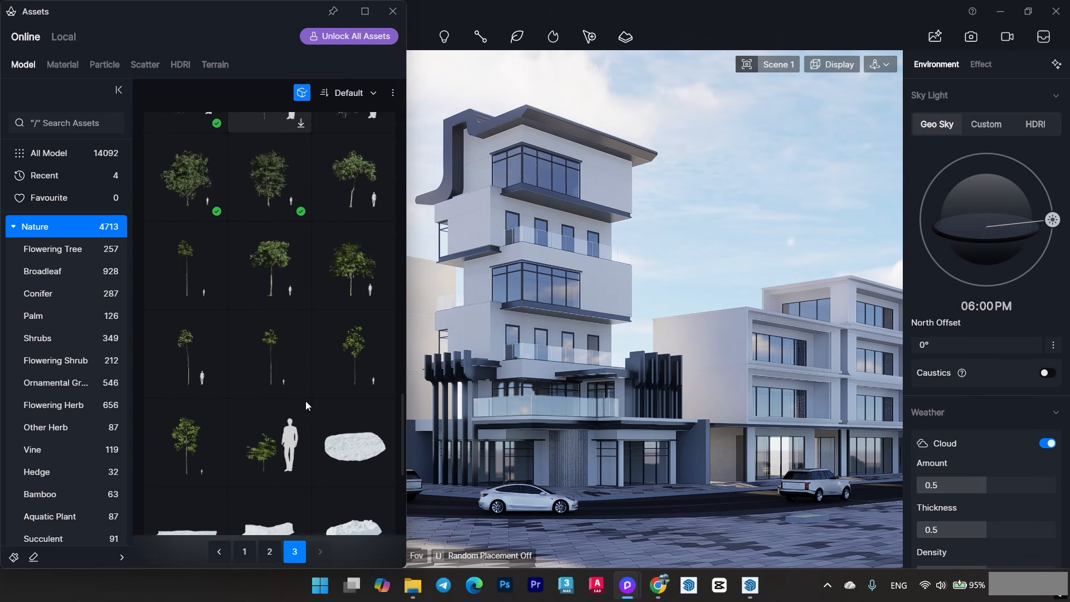
scroll(331, 389, down, 3)
scroll(343, 447, up, 10)
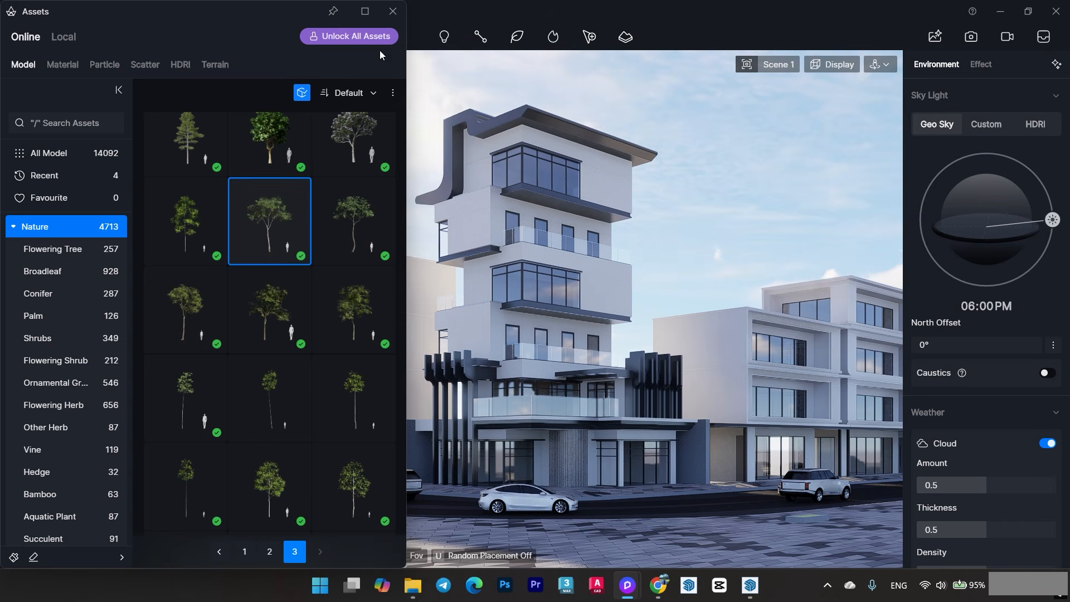
click(391, 12)
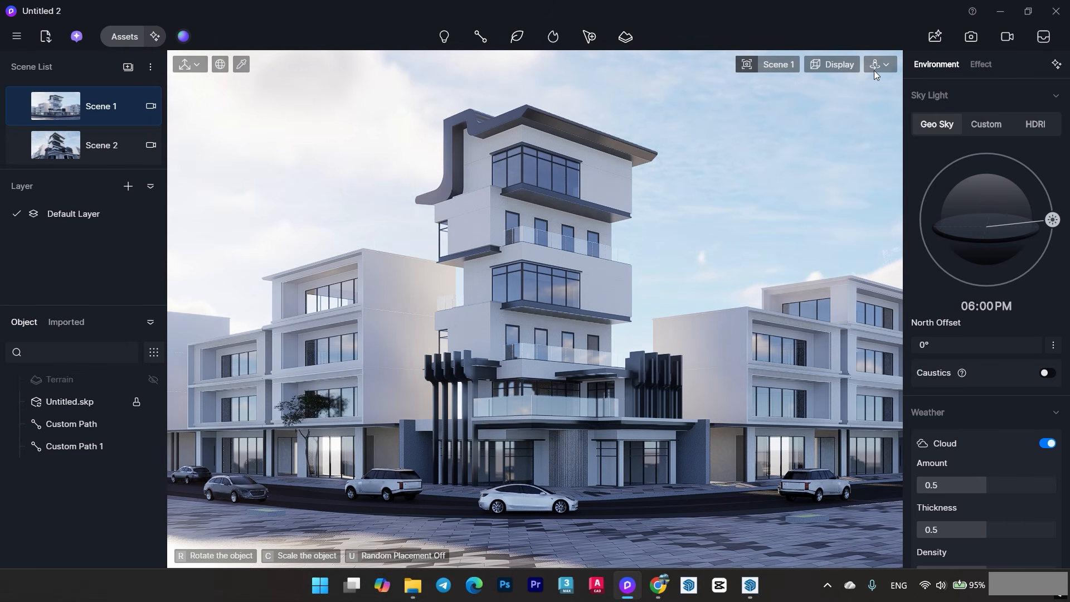
Turn off two-point perspective and place a Broadleaf 35 tree on the paved sidewalk across the street from the corner building.
mouse_move(750, 66)
click(730, 375)
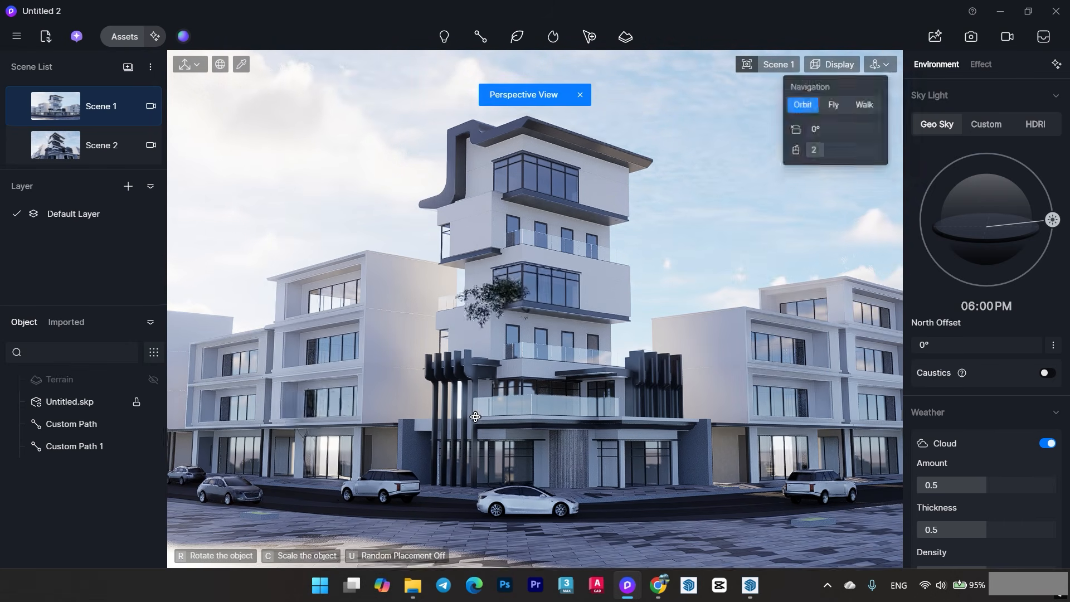
right_drag(475, 417, 417, 459)
scroll(367, 390, up, 6)
click(324, 396)
scroll(357, 349, down, 3)
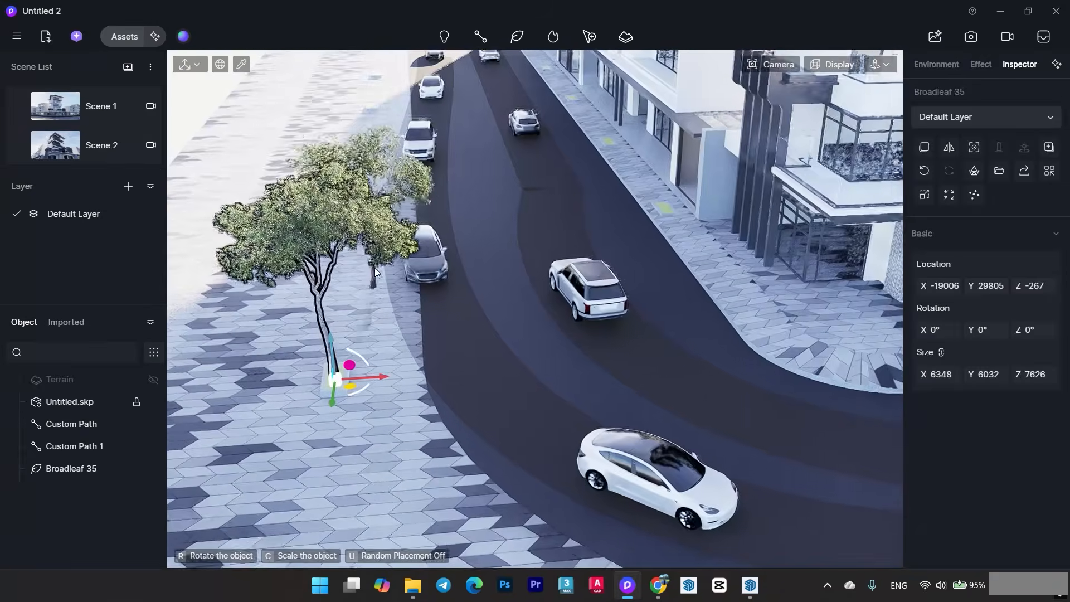
Place two more Broadleaf 35 trees in the green planting beds on the building-side sidewalk.
right_drag(374, 269, 479, 262)
scroll(592, 256, up, 4)
click(590, 266)
scroll(452, 97, up, 2)
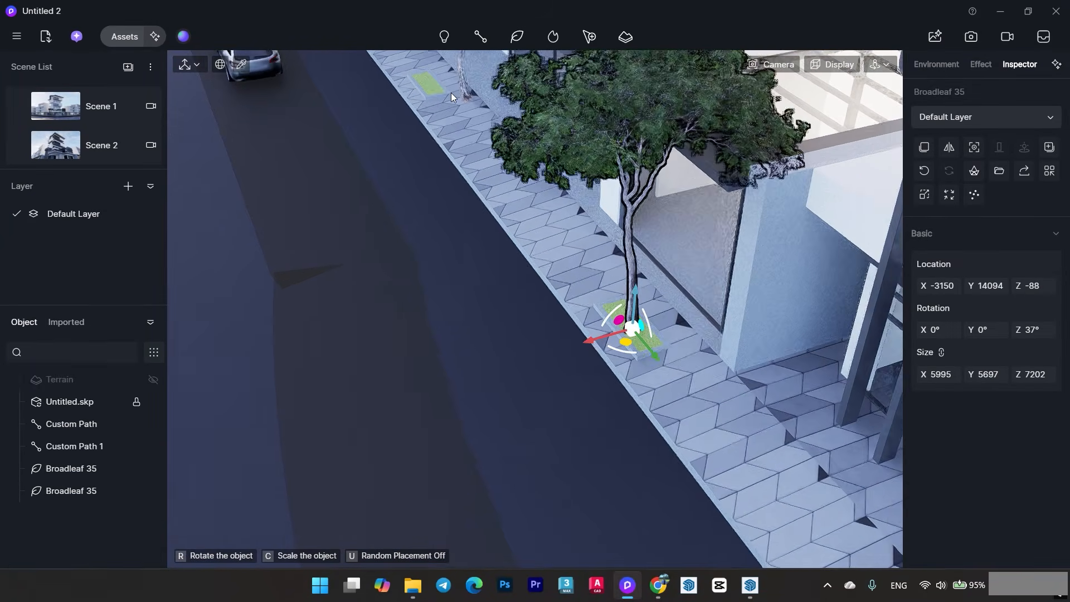
click(428, 85)
scroll(430, 139, down, 5)
right_drag(429, 187, 528, 279)
scroll(551, 395, up, 3)
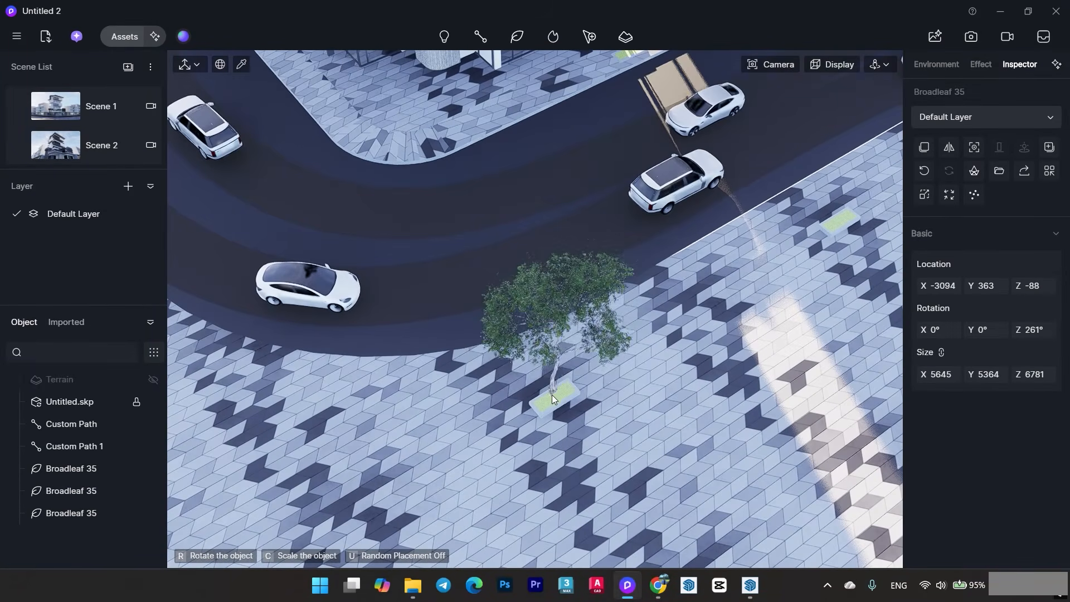
Place three Broadleaf 35 trees in the planting beds along the opposite sidewalk past the street corner.
click(552, 394)
middle_drag(552, 395, 474, 427)
scroll(674, 273, up, 4)
click(674, 273)
scroll(673, 273, down, 3)
middle_drag(674, 273, 584, 307)
scroll(616, 285, up, 3)
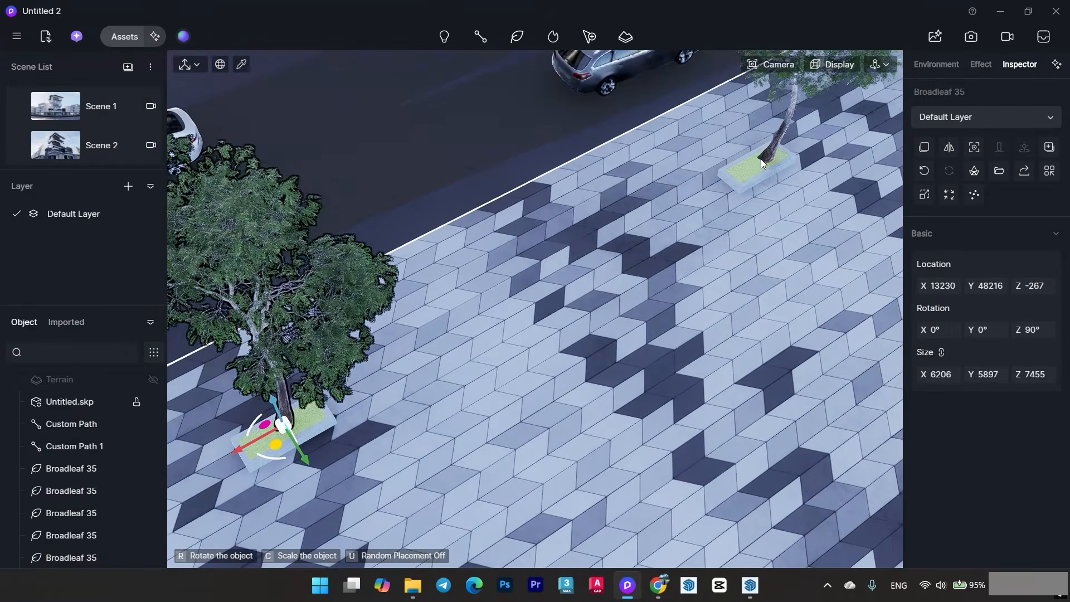
click(760, 159)
scroll(761, 159, down, 3)
Scatter more Broadleaf 35 trees over the open ground behind the buildings and return to the Scene 1 view.
right_drag(760, 159, 590, 186)
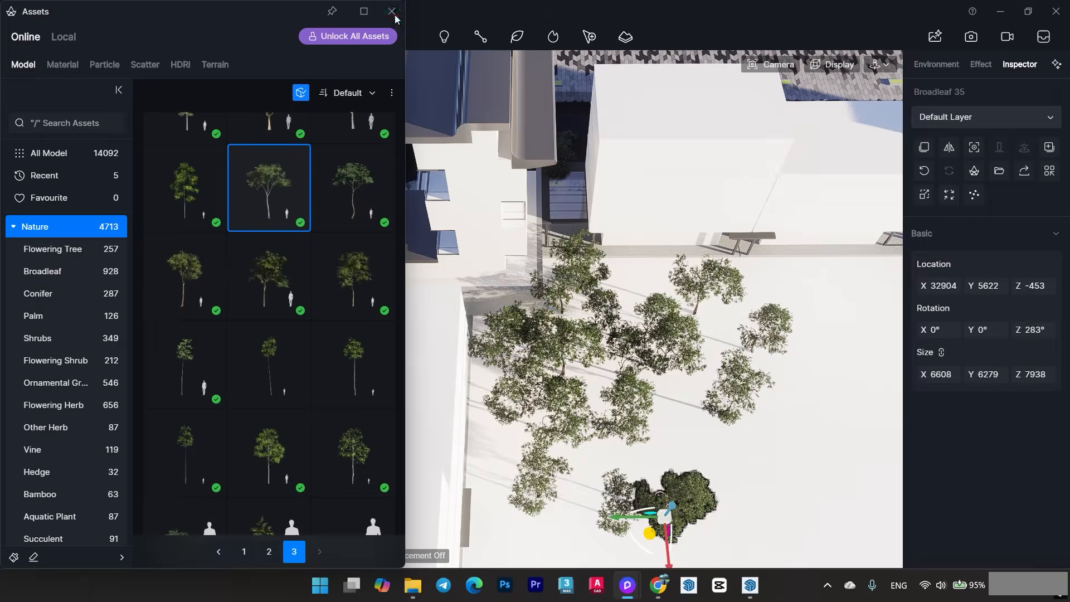
click(159, 115)
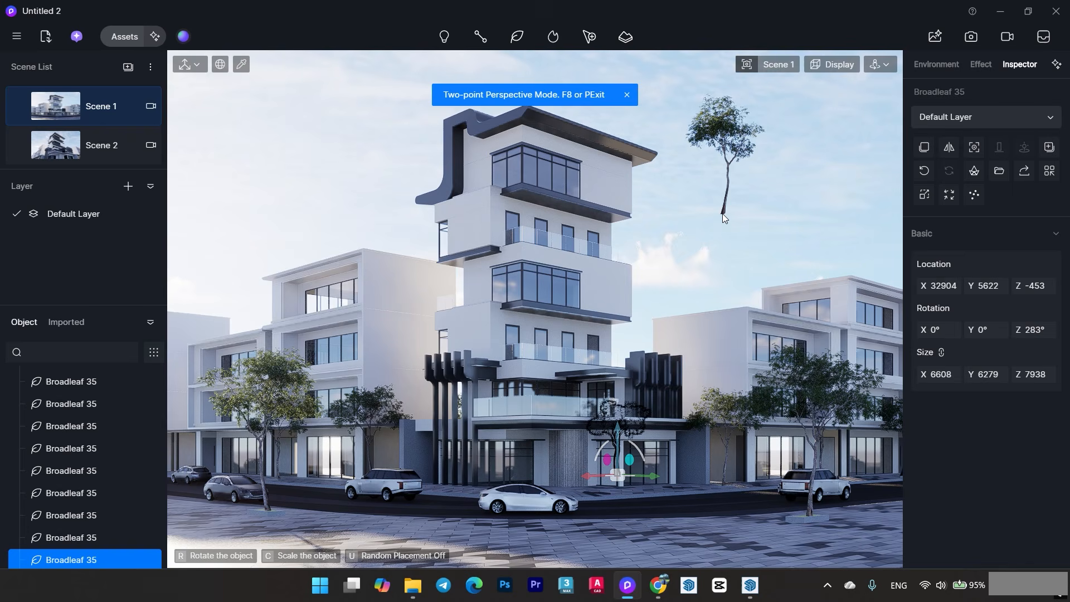
key(Escape)
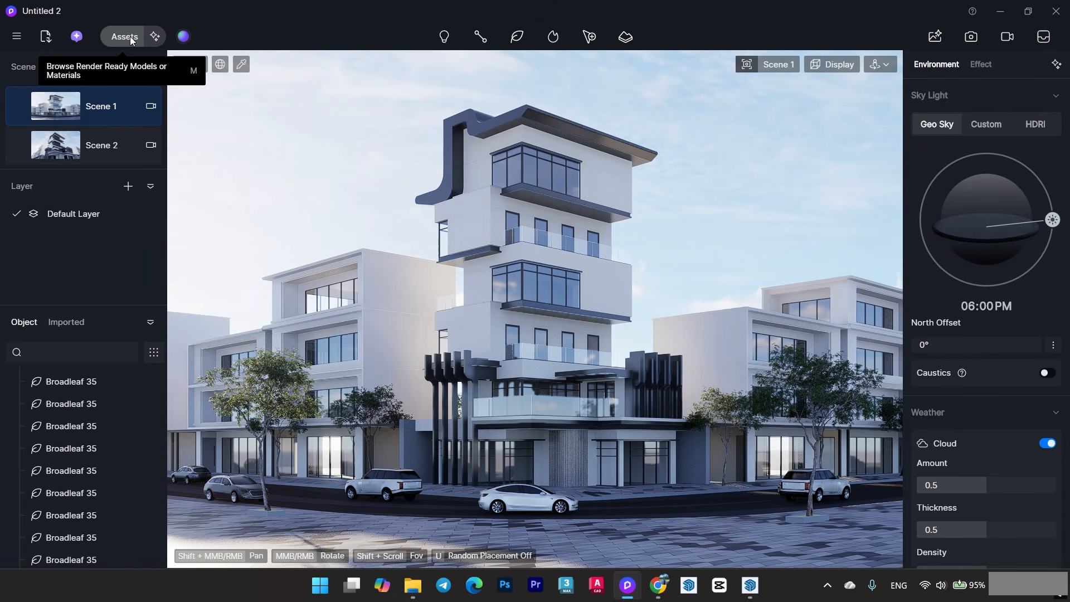
Turn off two-point perspective and pick the rectangular clipped hedge from the second page of the Nature models.
click(876, 65)
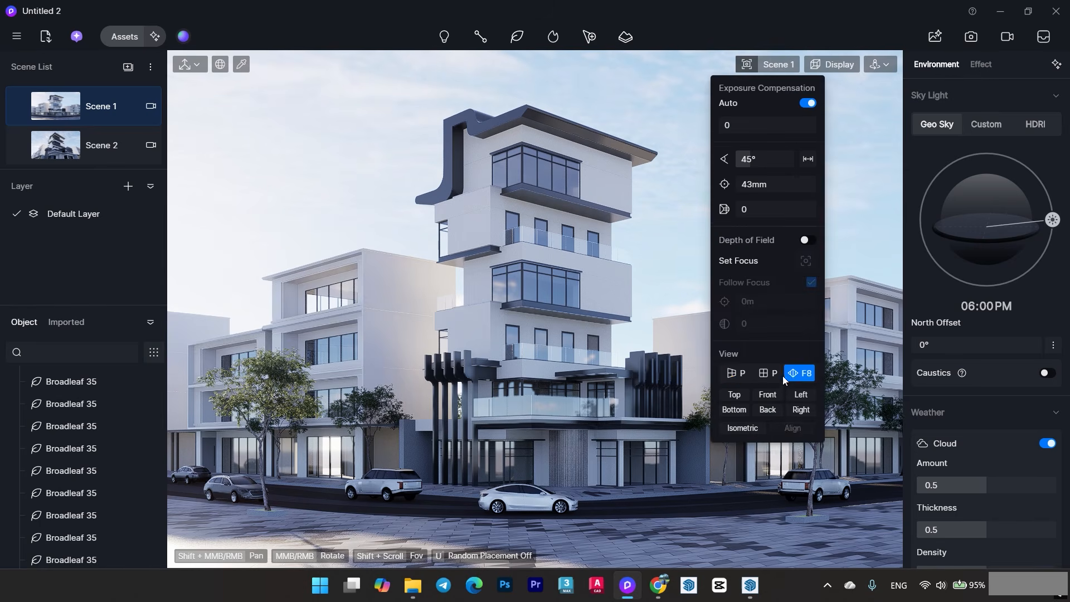
key(F8)
middle_drag(565, 257, 629, 374)
scroll(558, 447, up, 5)
scroll(345, 262, up, 4)
click(124, 37)
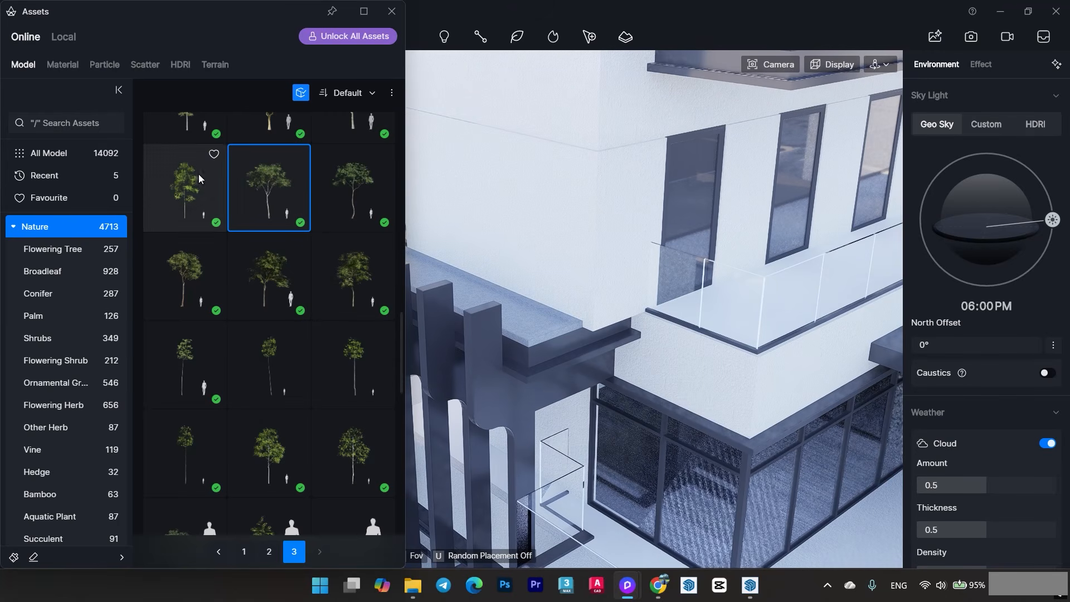
click(245, 549)
scroll(263, 361, down, 3)
scroll(262, 358, down, 10)
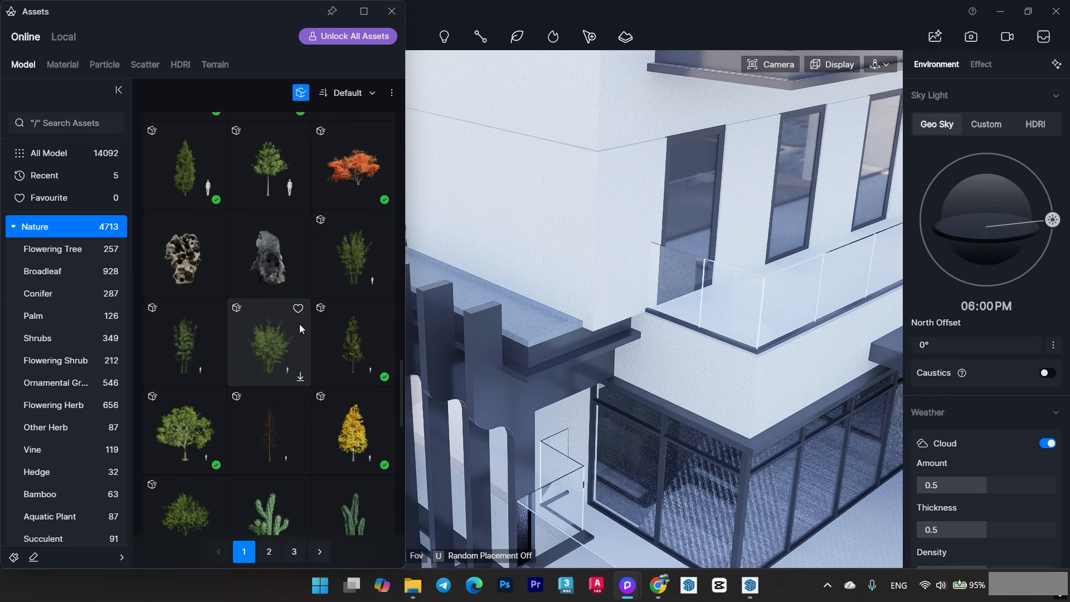
scroll(303, 318, down, 10)
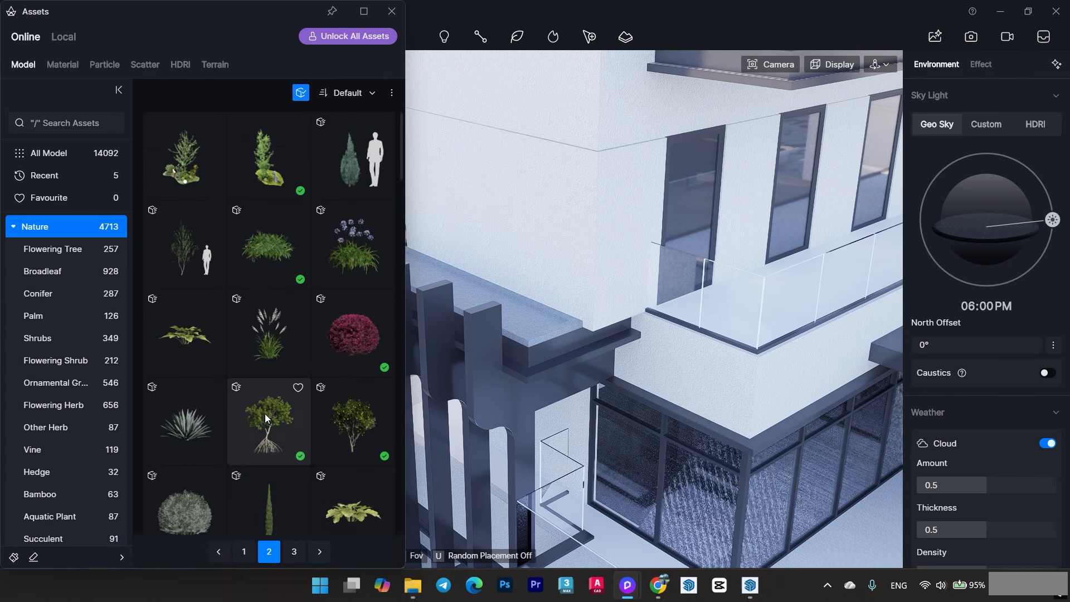
scroll(273, 344, down, 8)
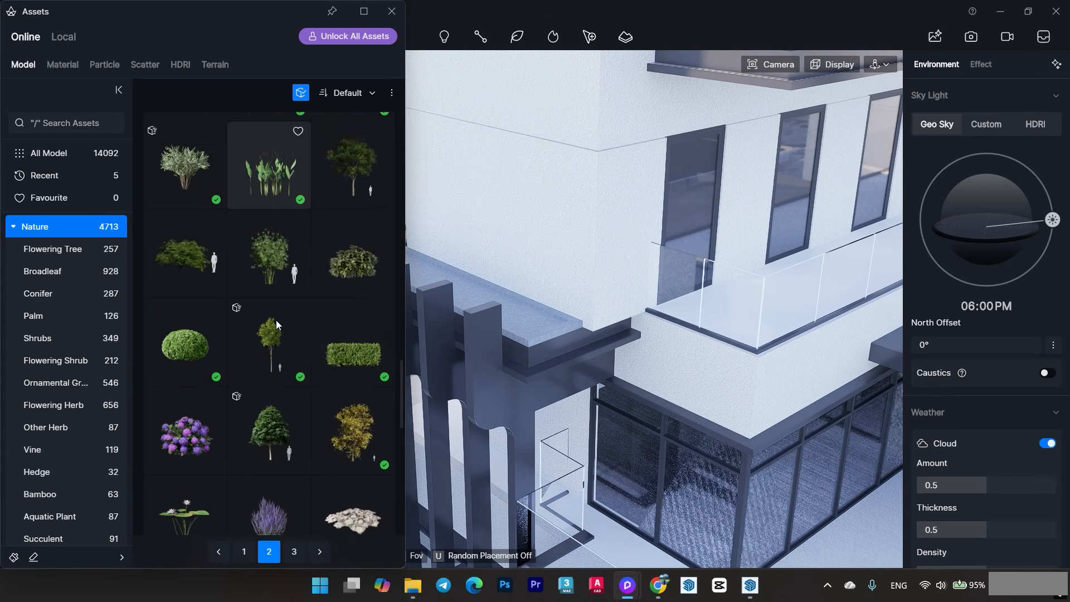
click(353, 313)
Try to lay the clipped hedge in the planter above the black fins along a custom path.
scroll(572, 329, down, 3)
right_drag(537, 318, 591, 334)
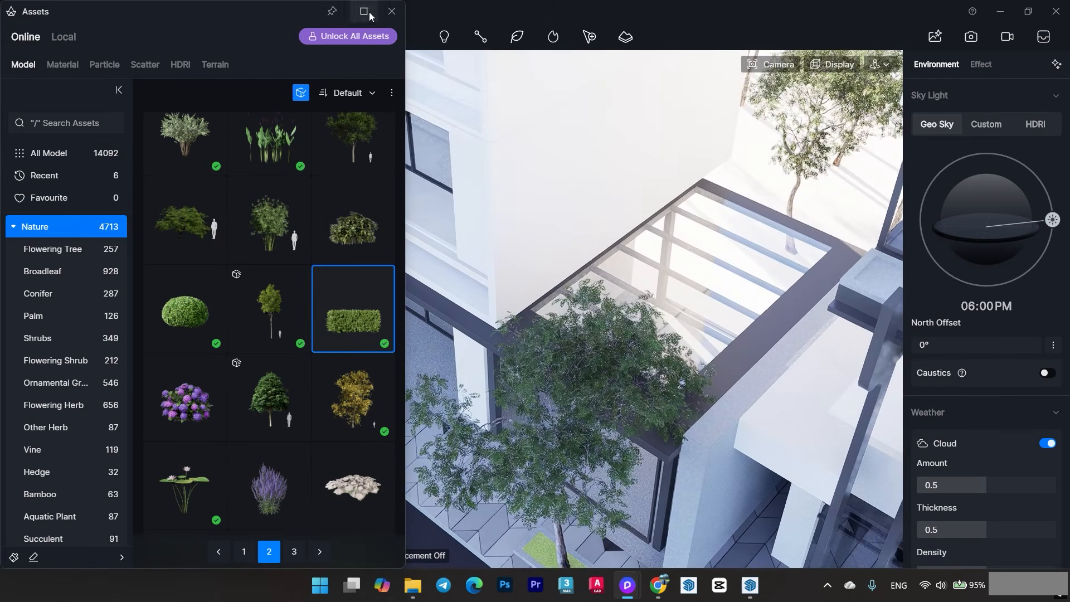
click(468, 159)
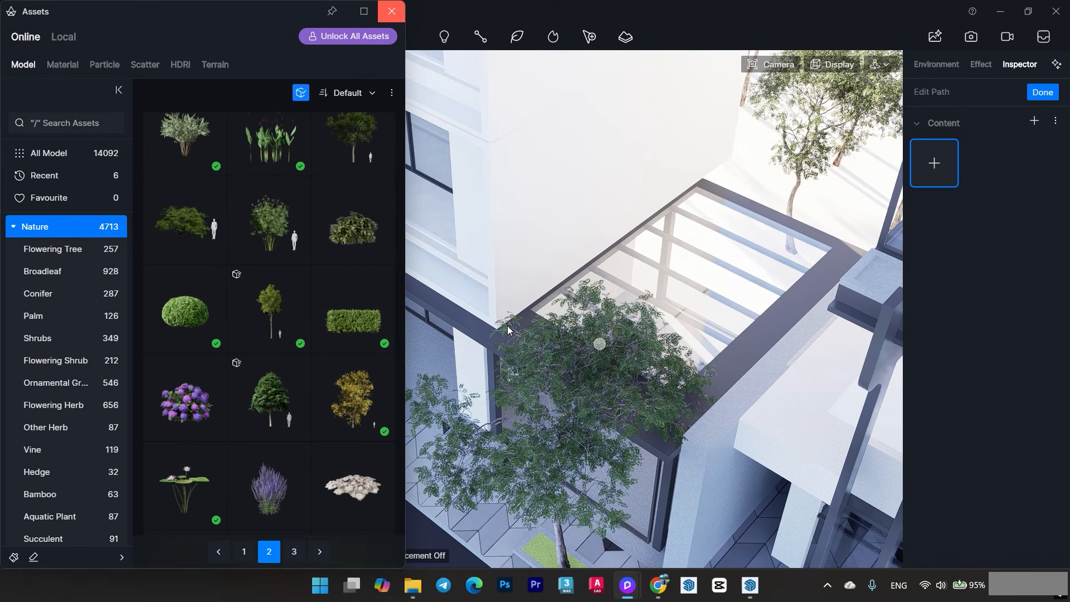
scroll(601, 319, down, 4)
right_drag(605, 209, 699, 463)
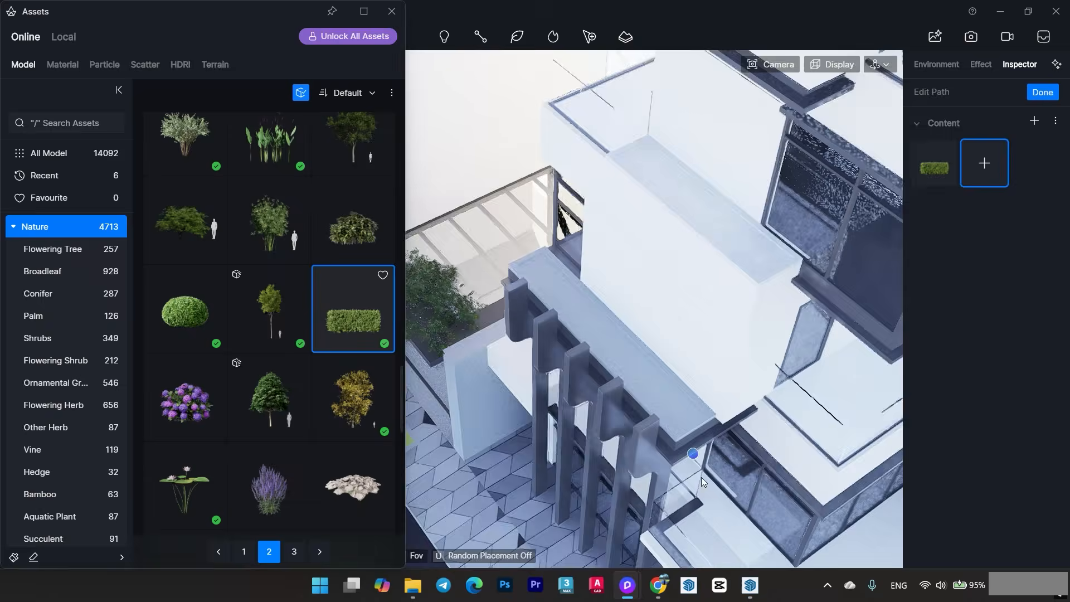
scroll(699, 462, up, 4)
click(667, 372)
right_click(424, 126)
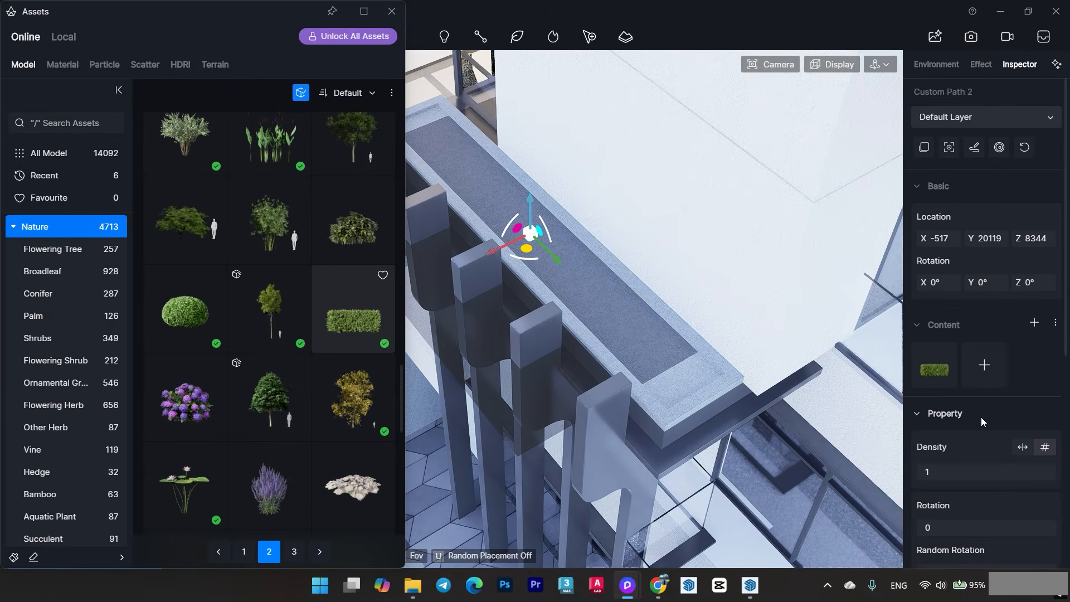
key(Escape)
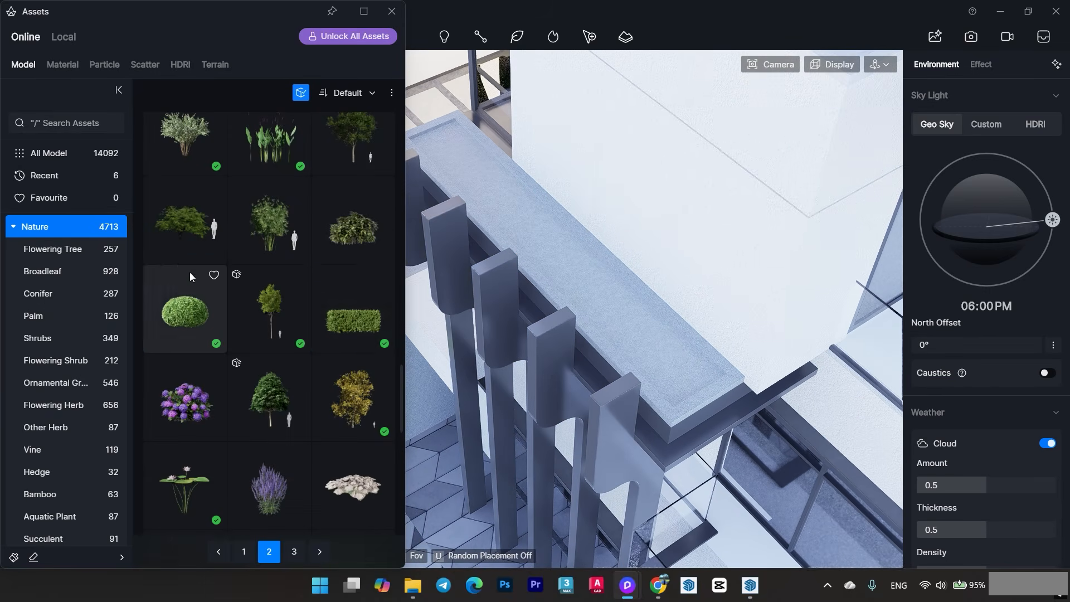
Place a Golden Privet 04 hedge at the end of the planter above the fins, rotated 90° and aligned with its length.
click(353, 320)
click(658, 364)
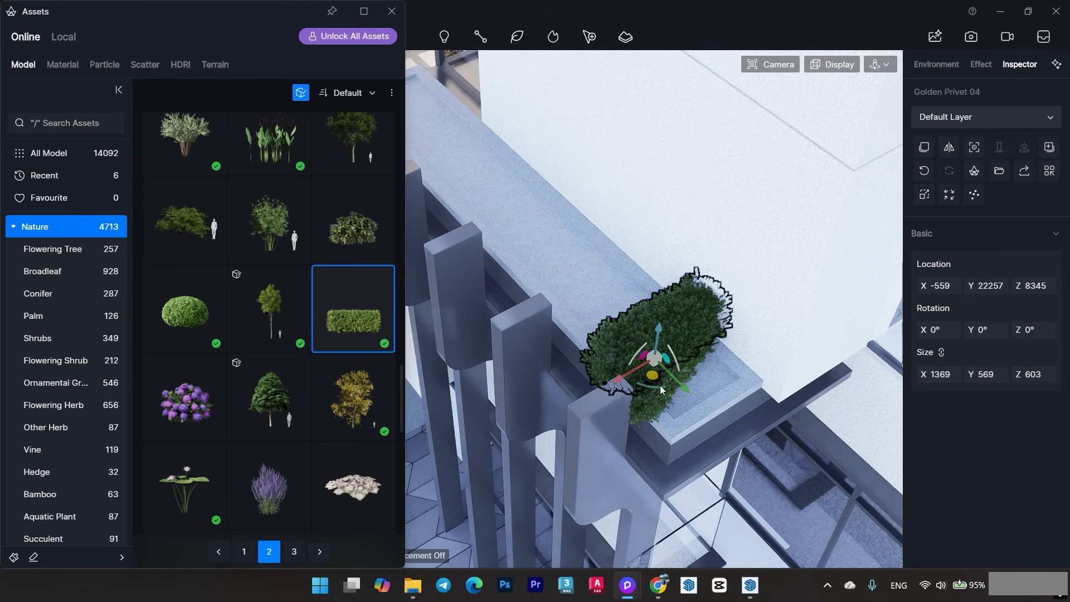
drag(653, 388, 597, 356)
scroll(692, 384, up, 2)
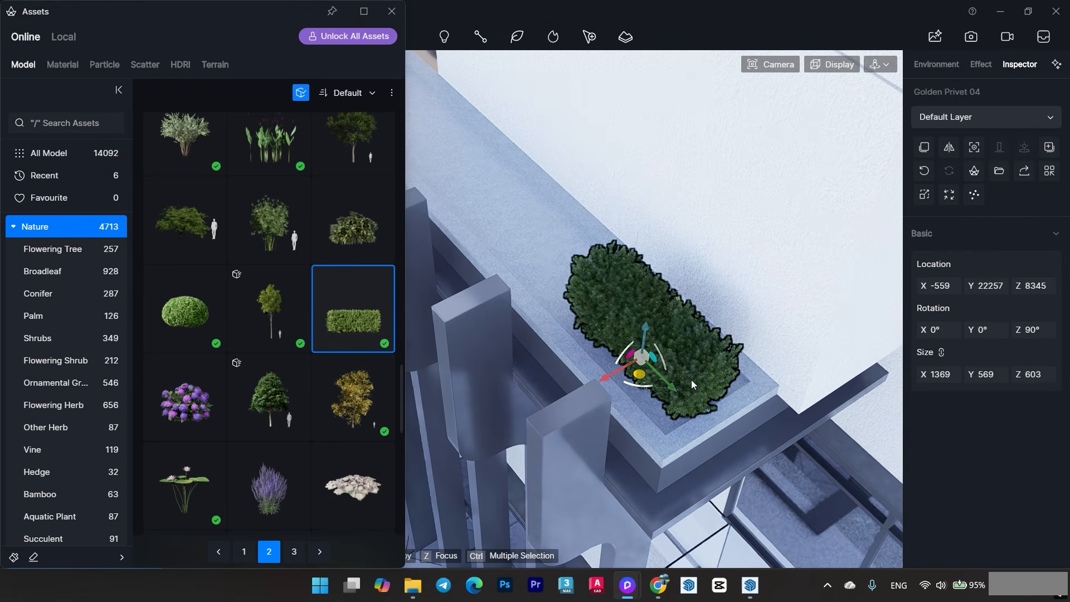
middle_drag(603, 372, 671, 395)
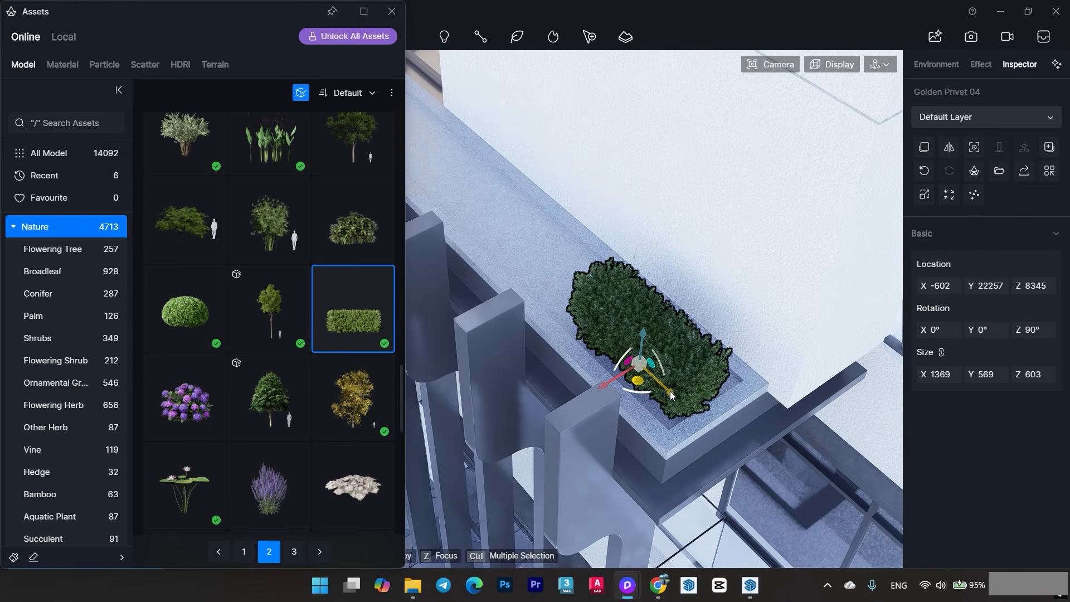
Duplicate the hedge lengthwise and copy the resulting pair further along the planter to extend the row.
middle_drag(580, 316, 683, 393)
ctrl+click(745, 411)
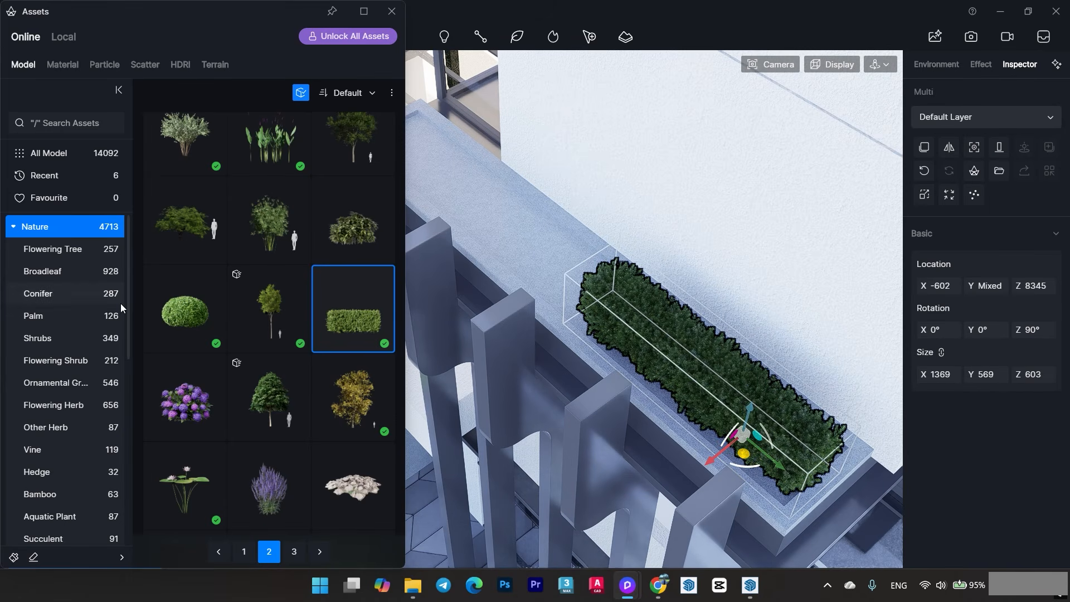
drag(787, 479, 587, 309)
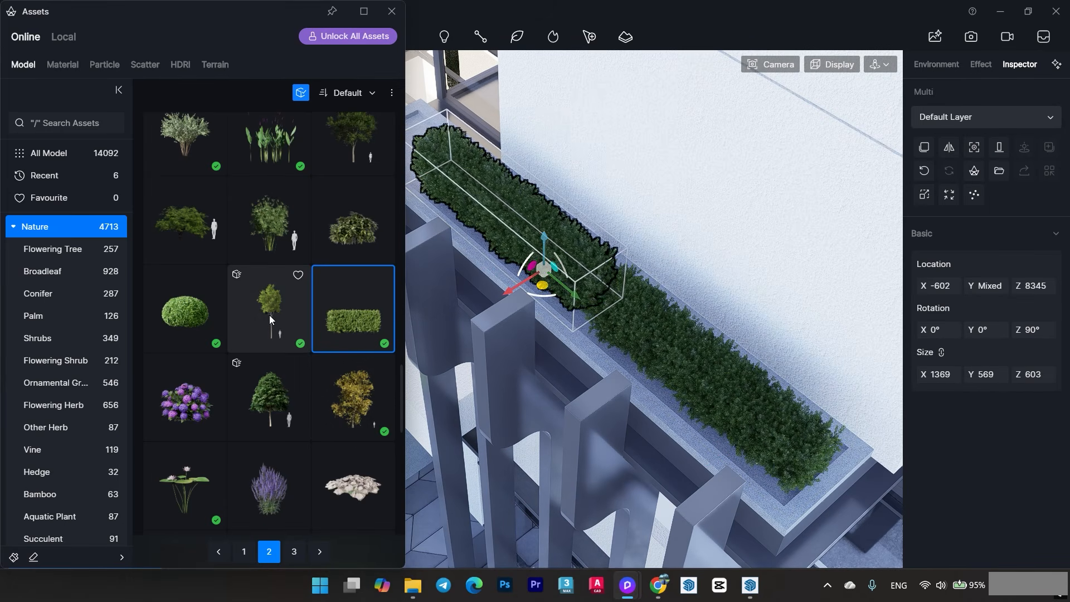
Place a Fraxinus mandshurica 02 tree among the hedges in the planter above the fins.
click(595, 334)
middle_drag(594, 335, 551, 318)
scroll(681, 327, down, 3)
key(Escape)
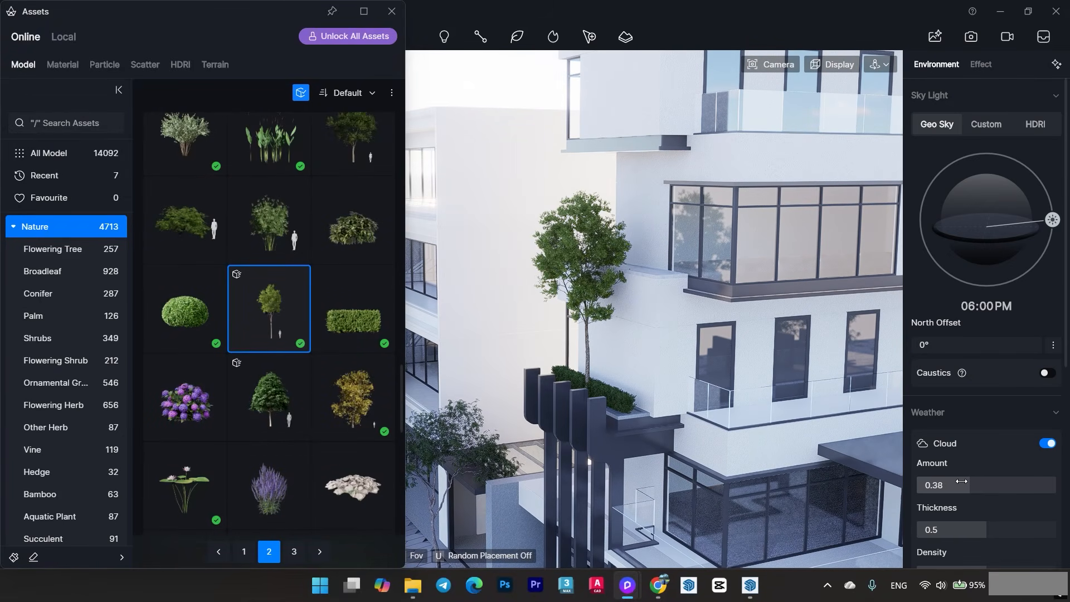
Select the planter's tree and hedges together, copy them up to the ledge one floor above and align them along it.
click(539, 225)
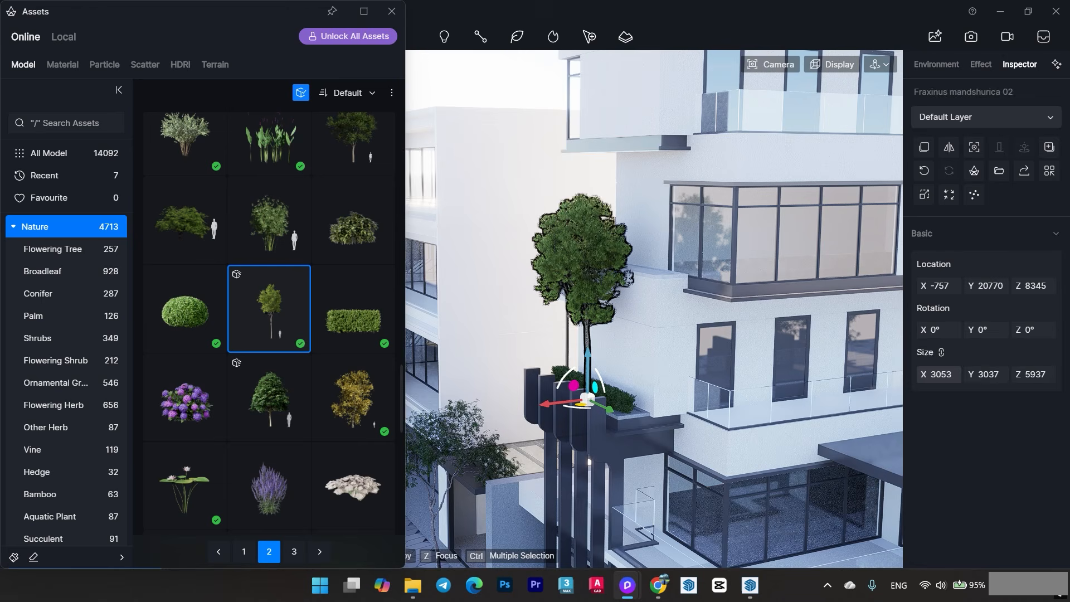
middle_drag(565, 354, 697, 396)
scroll(647, 457, up, 3)
ctrl+click(643, 459)
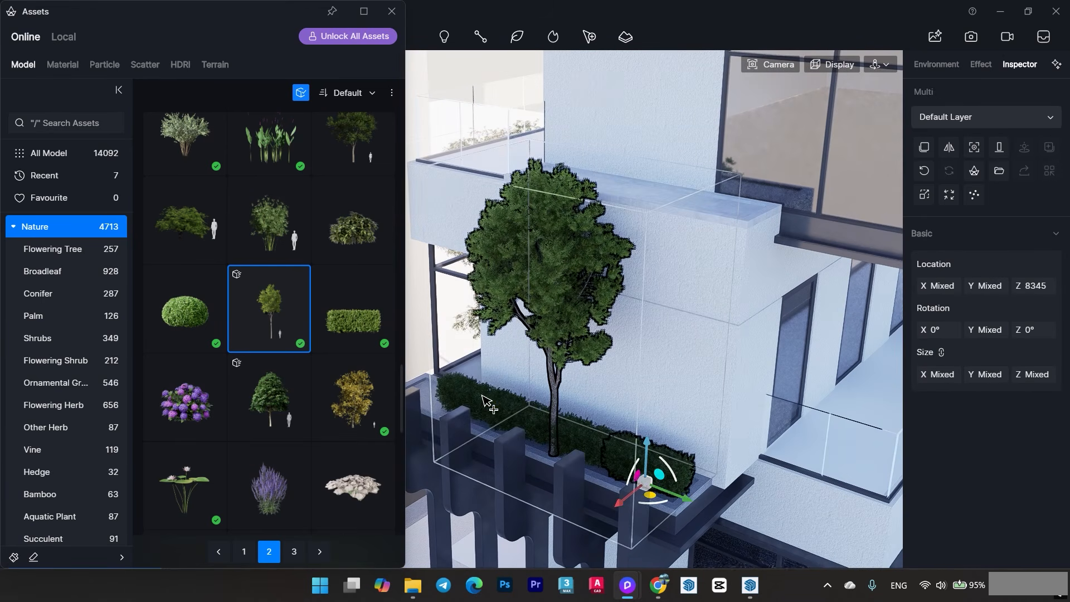
ctrl+click(598, 444)
shift+drag(586, 422, 739, 203)
middle_drag(744, 201, 727, 177)
drag(655, 161, 674, 162)
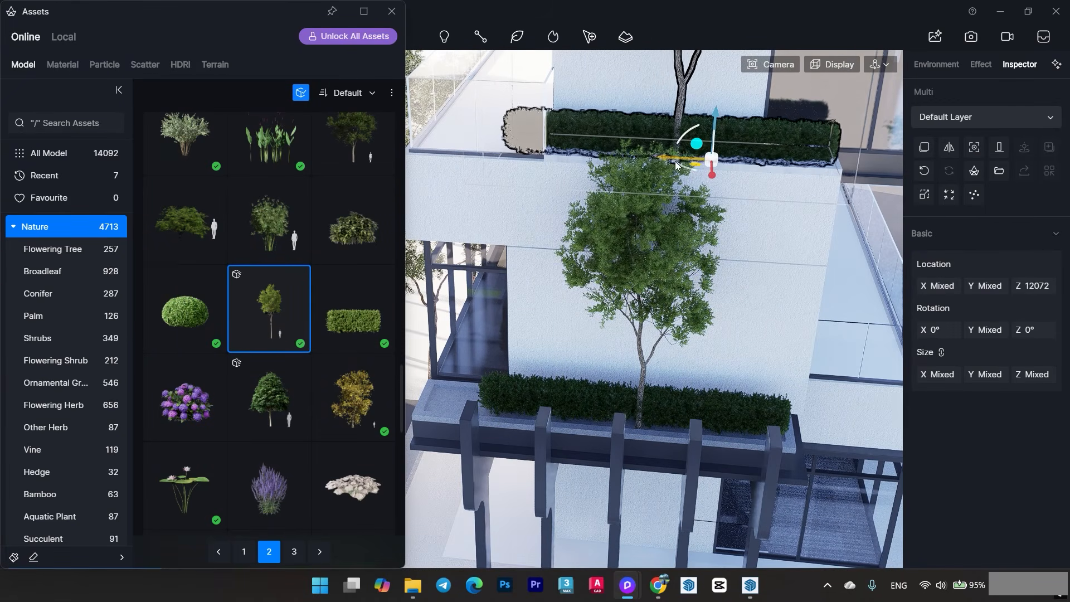
Fit the copied hedge row within the length of the ledge one floor above the fins and deselect it.
middle_drag(674, 162, 610, 134)
click(596, 110)
scroll(591, 119, up, 2)
click(598, 140)
key(Escape)
scroll(533, 196, down, 5)
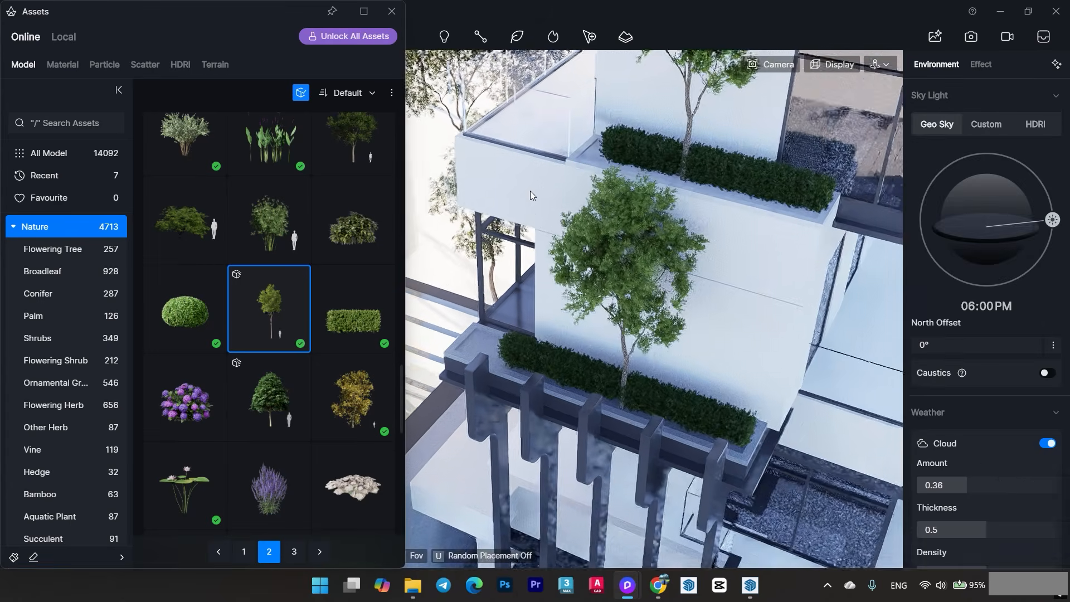
Lower the copied Fraxinus mandshurica 02 tree on the upper ledge slightly so it sits in the hedge planter.
middle_drag(651, 410, 626, 313)
scroll(602, 226, up, 2)
click(600, 223)
drag(604, 294, 604, 308)
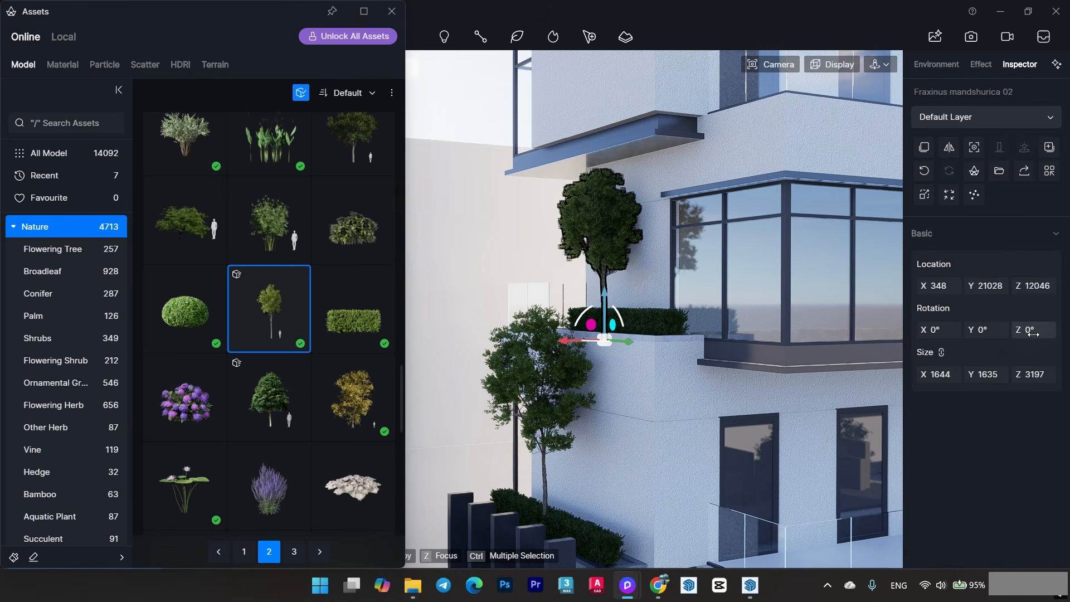
key(Escape)
Select the upper ledge's tree and hedges together, copy them up to the ledge beside the top-floor window and align their height.
scroll(485, 118, down, 8)
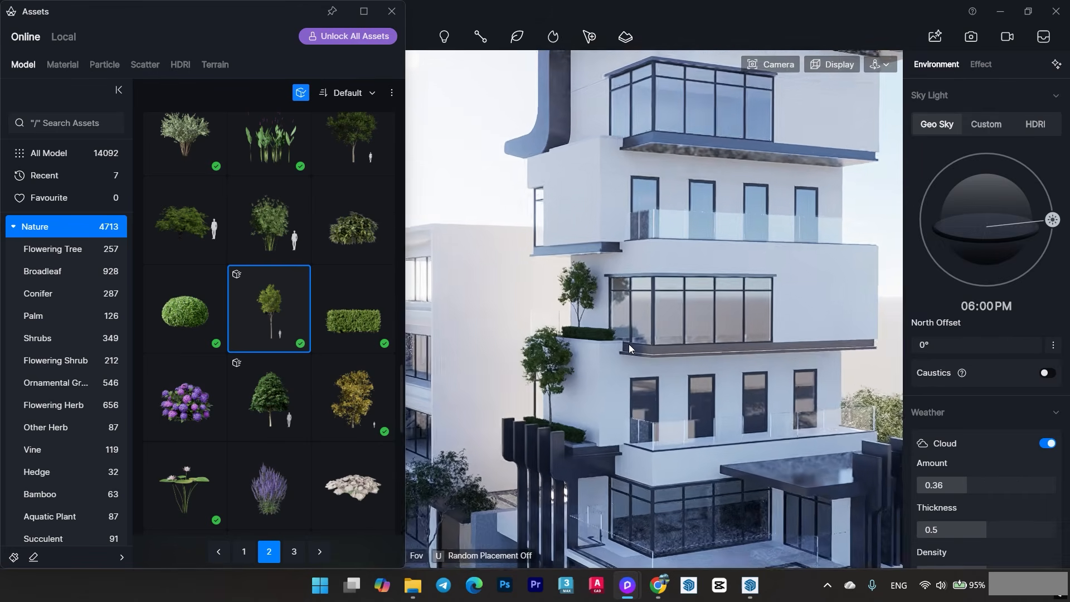
scroll(574, 418, up, 6)
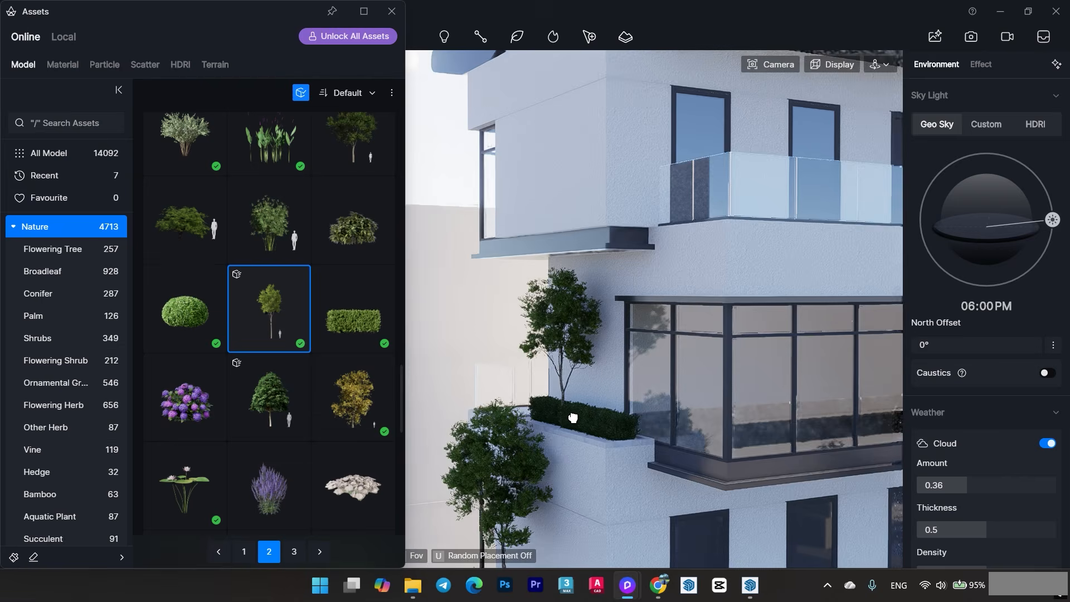
click(505, 413)
scroll(531, 323, down, 3)
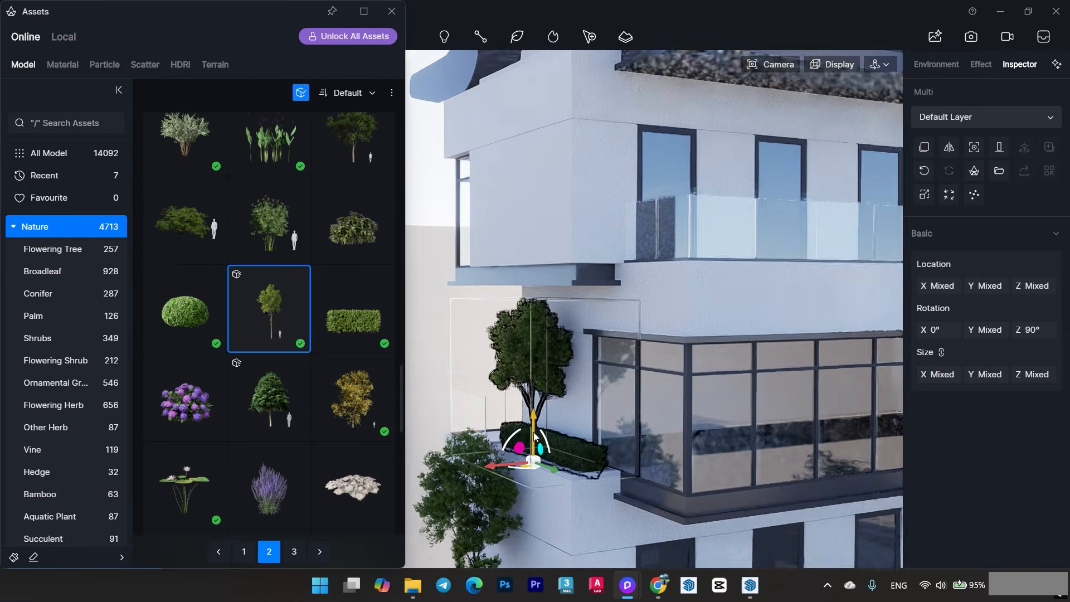
click(560, 192)
middle_drag(574, 59, 580, 401)
scroll(580, 401, up, 2)
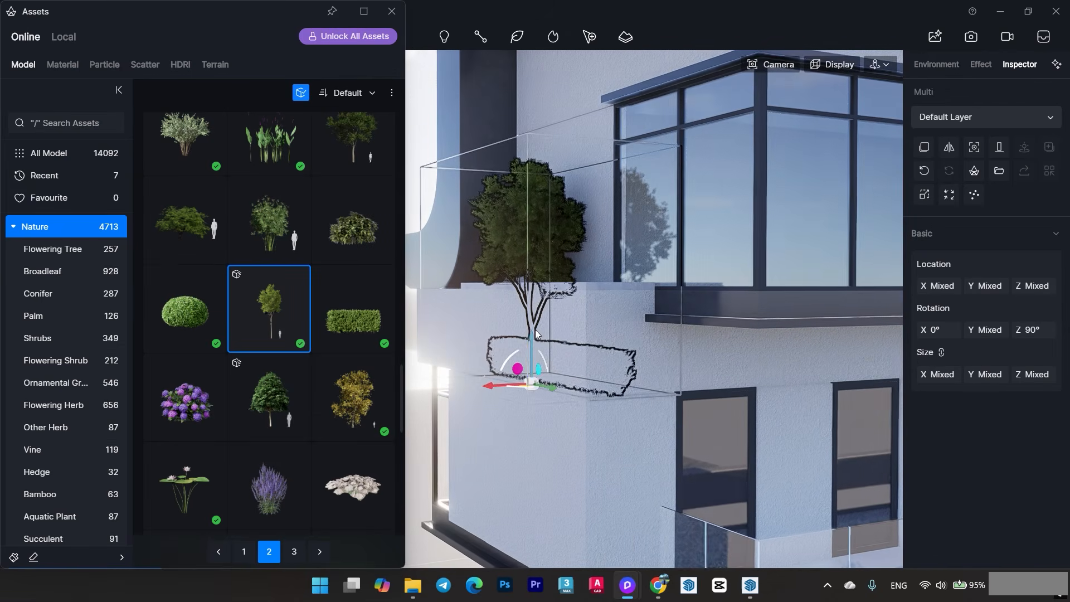
drag(536, 233, 535, 250)
right_drag(537, 257, 504, 335)
drag(529, 260, 530, 246)
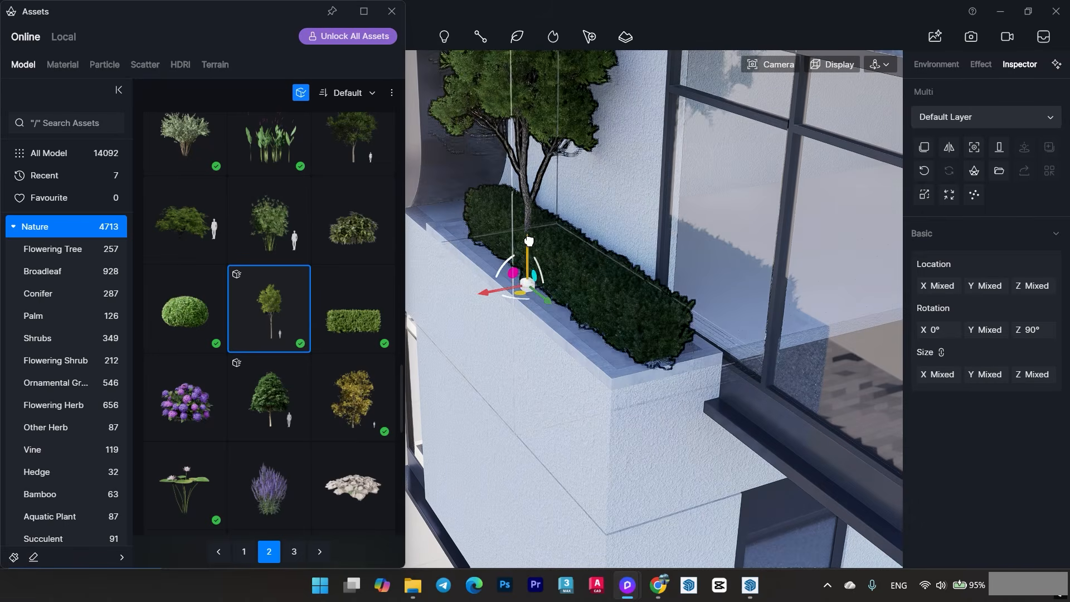
right_drag(530, 351, 560, 290)
click(508, 140)
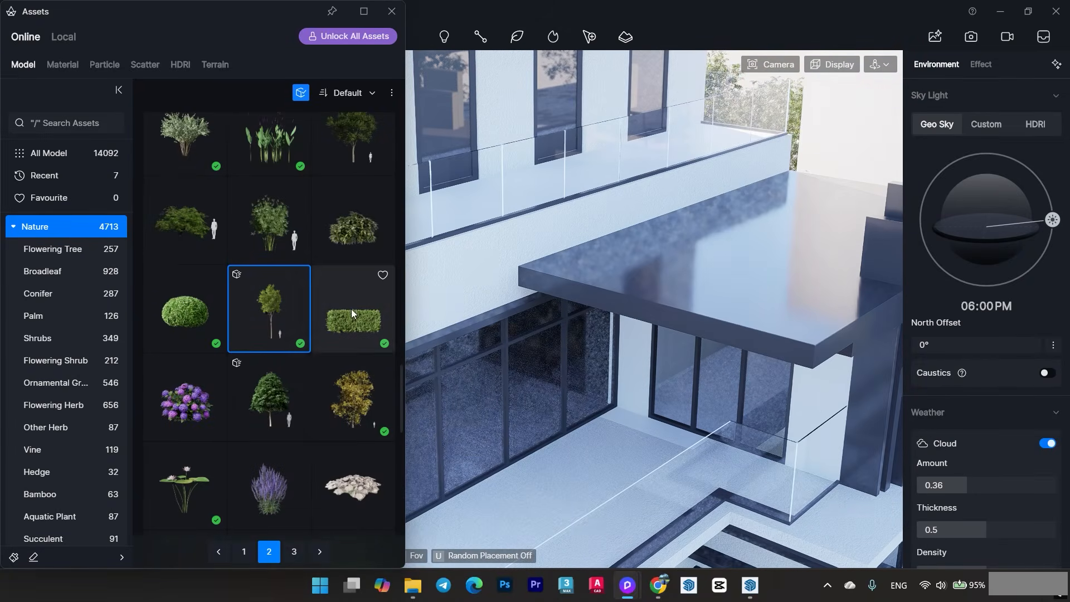
Draw a three-point linear path of Golden Privet 04 hedge on the entrance canopy roof and set its density to 19.
click(351, 309)
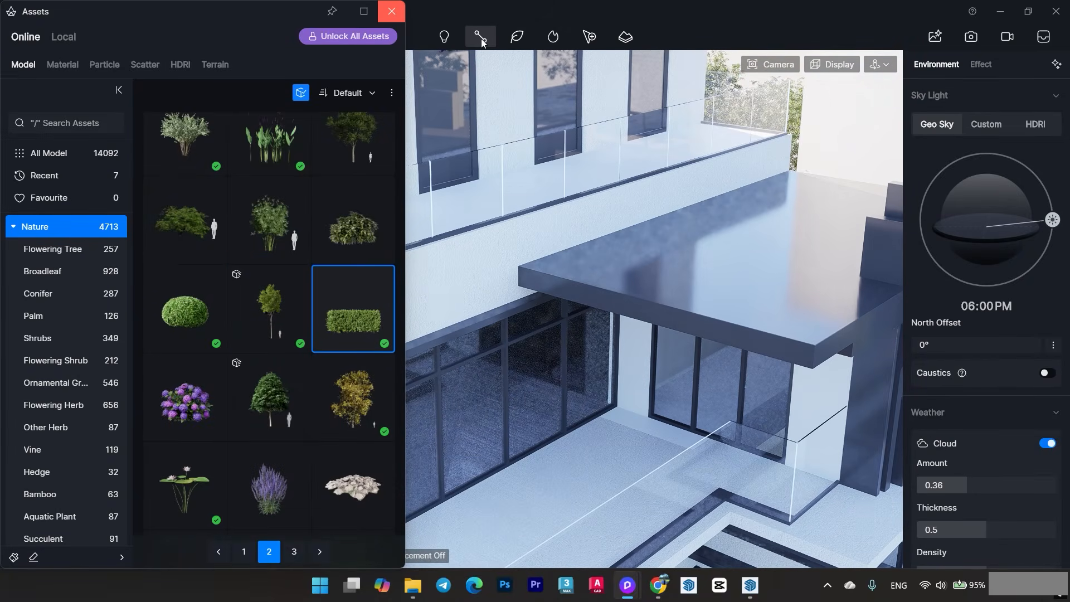
click(480, 38)
click(490, 160)
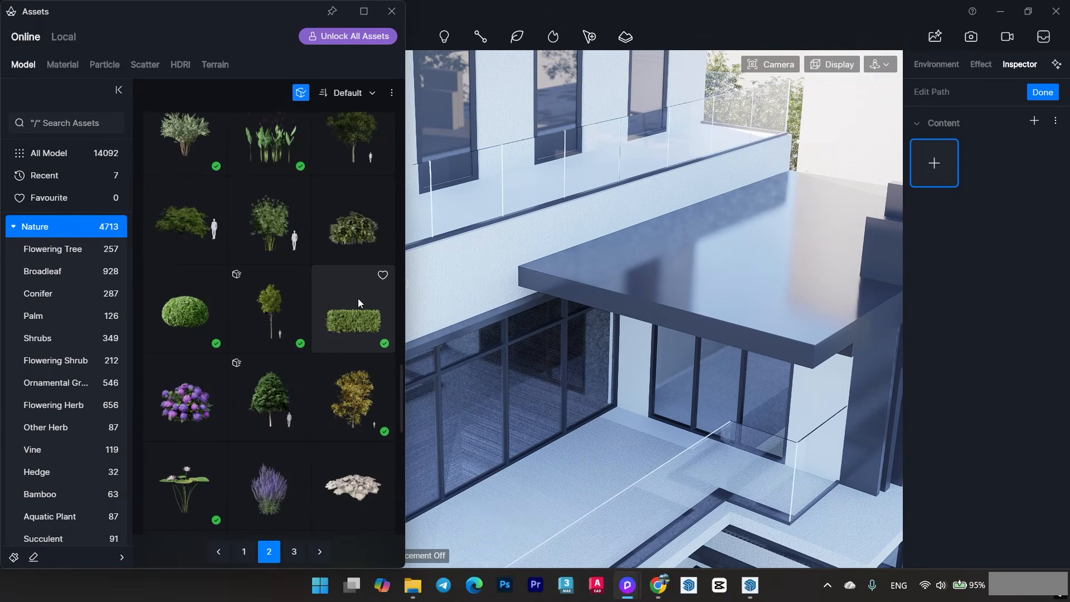
click(557, 262)
click(812, 328)
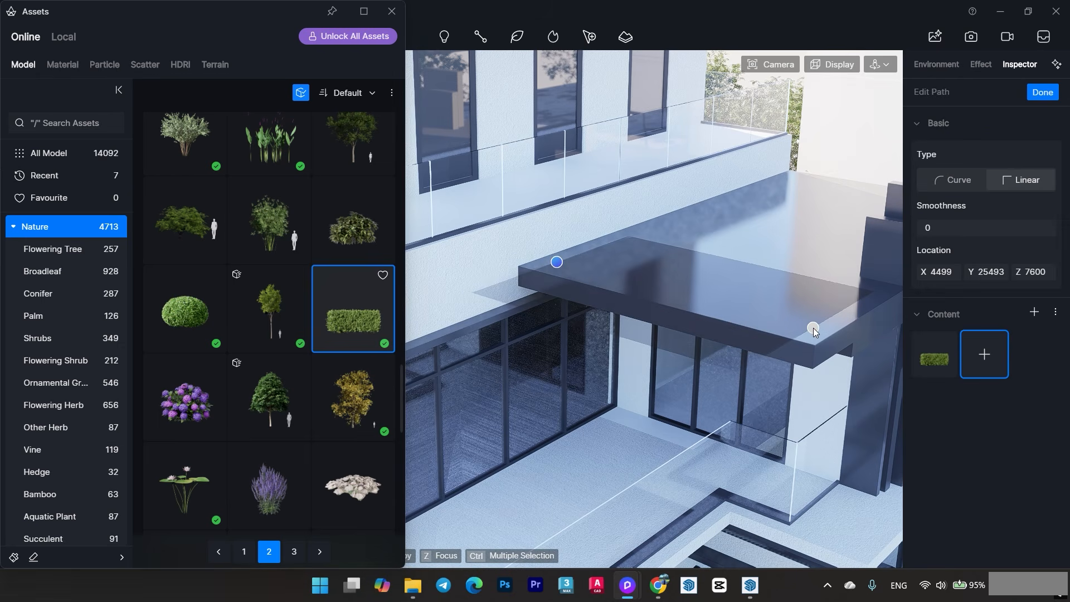
click(867, 286)
right_click(868, 286)
drag(928, 472, 942, 472)
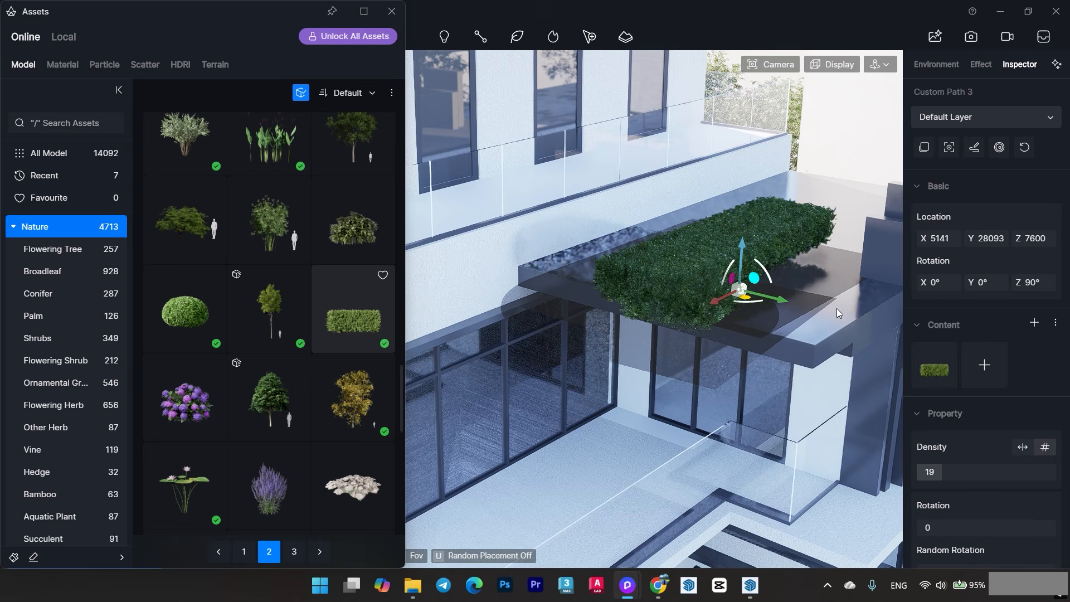
Align the hedge path with the canopy's front and side edges, with Z rotation 0° and density 20.
middle_drag(815, 298, 784, 338)
drag(774, 303, 674, 279)
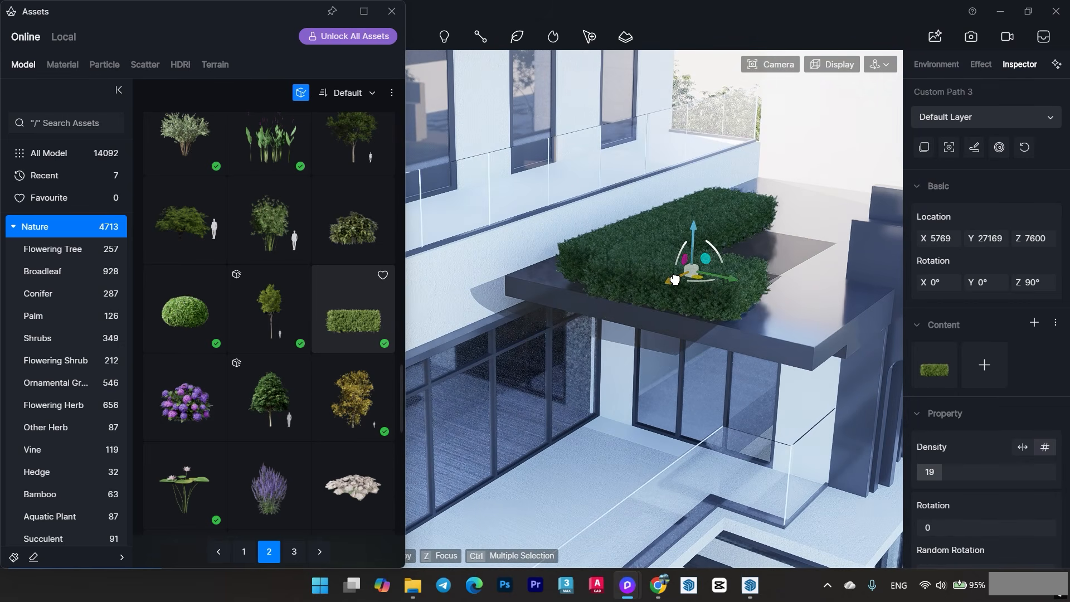
middle_drag(731, 274, 726, 290)
drag(713, 278, 580, 198)
drag(688, 273, 632, 265)
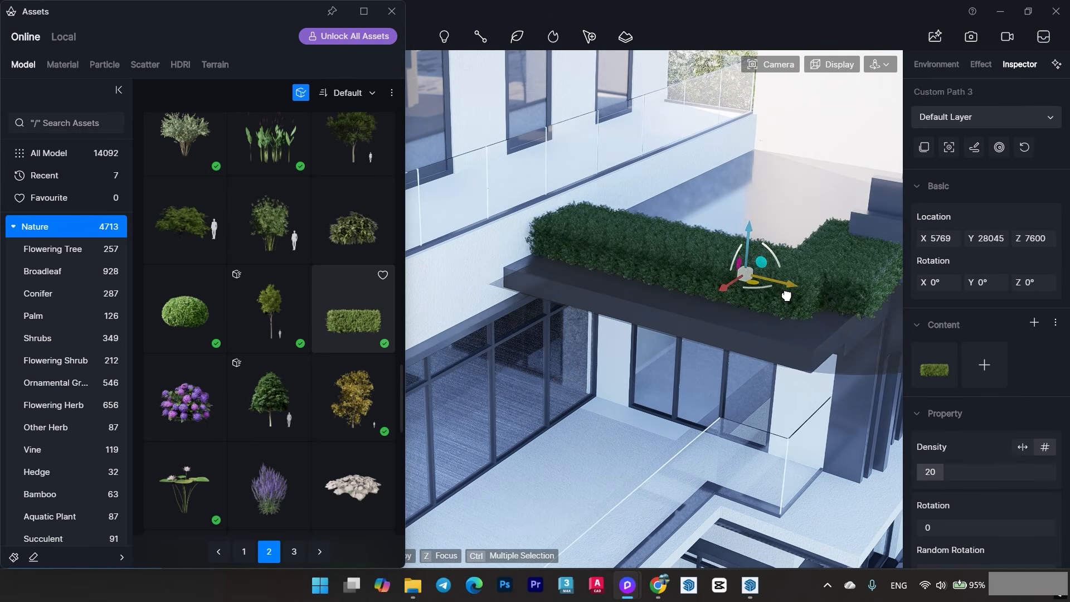
drag(719, 292, 704, 301)
mouse_move(819, 343)
middle_down()
mouse_move(865, 368)
mouse_move(827, 337)
middle_up()
Reduce the scaling of the canopy's hedge path and place two Fraxinus mandshurica 02 trees behind the hedges.
scroll(1024, 502, down, 5)
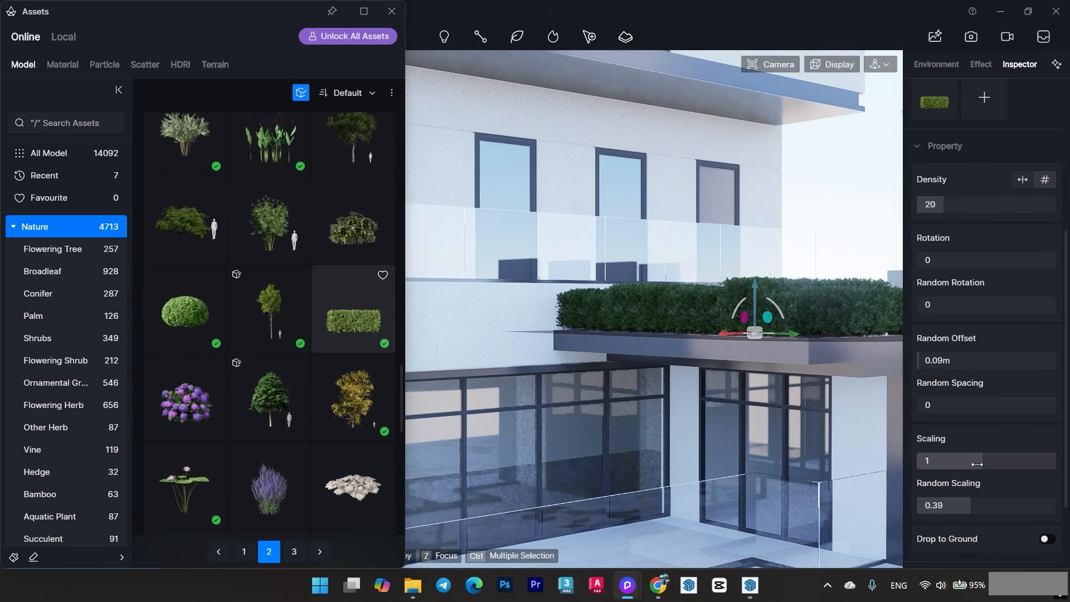
click(796, 431)
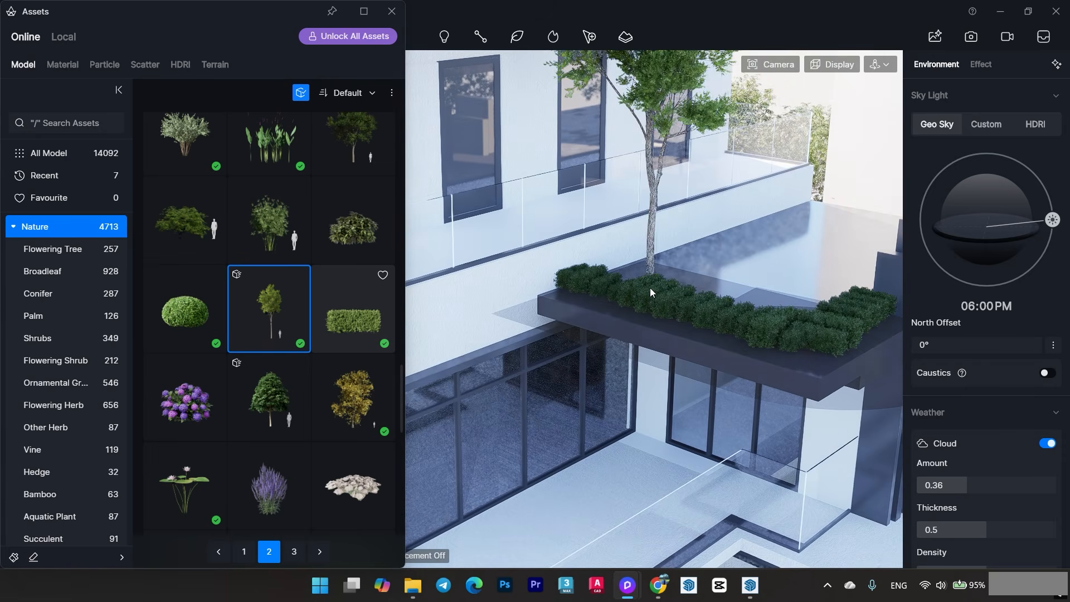
click(644, 296)
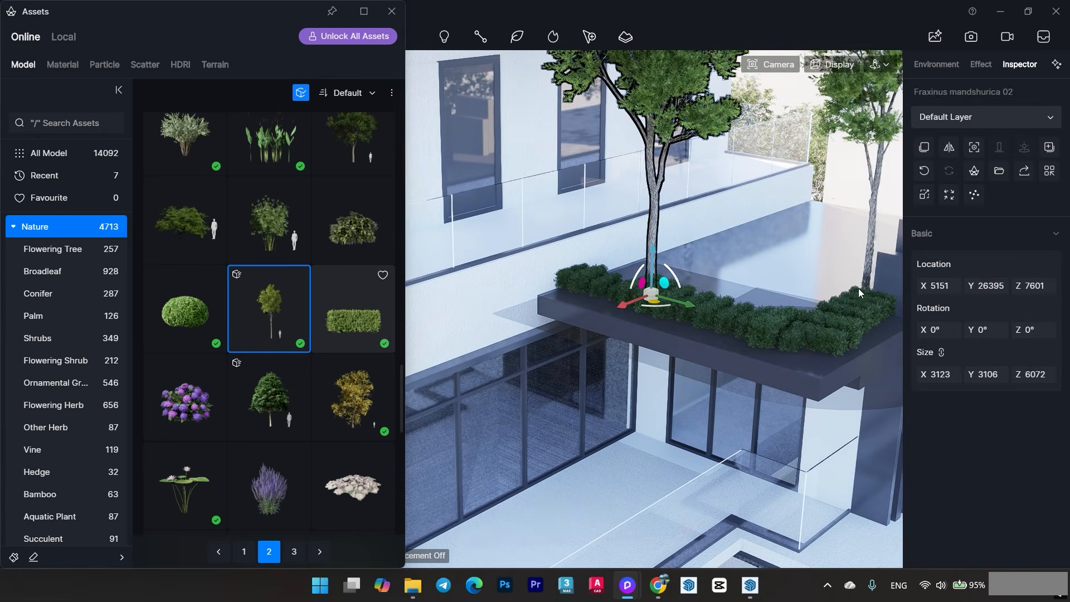
click(848, 304)
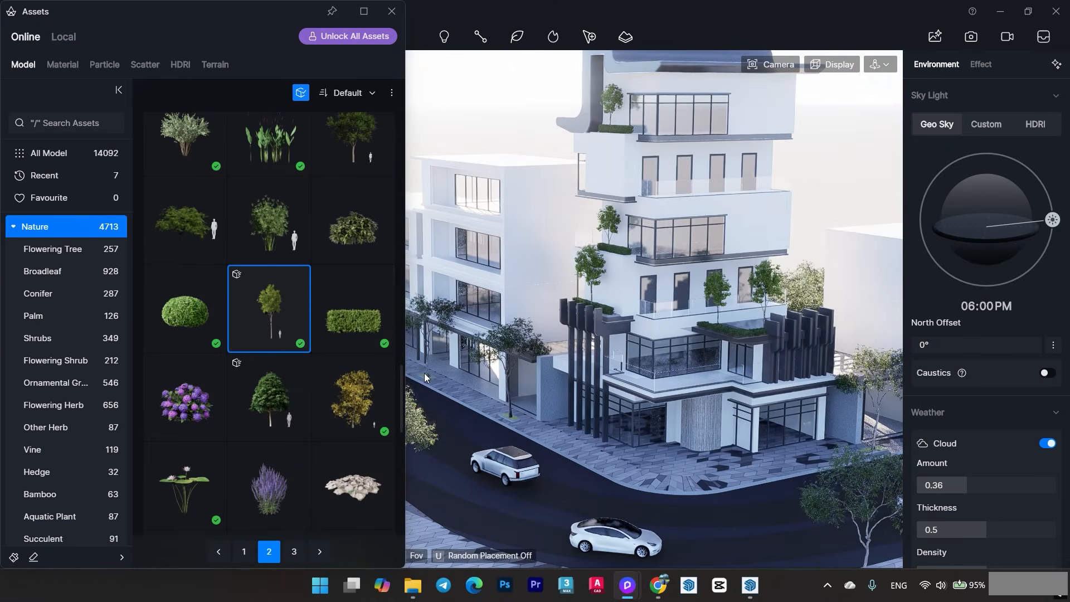
Place Fraxinus mandshurica 02 trees in the sidewalk beds in front of the neighbouring building on the fin side.
click(260, 312)
scroll(522, 412, up, 6)
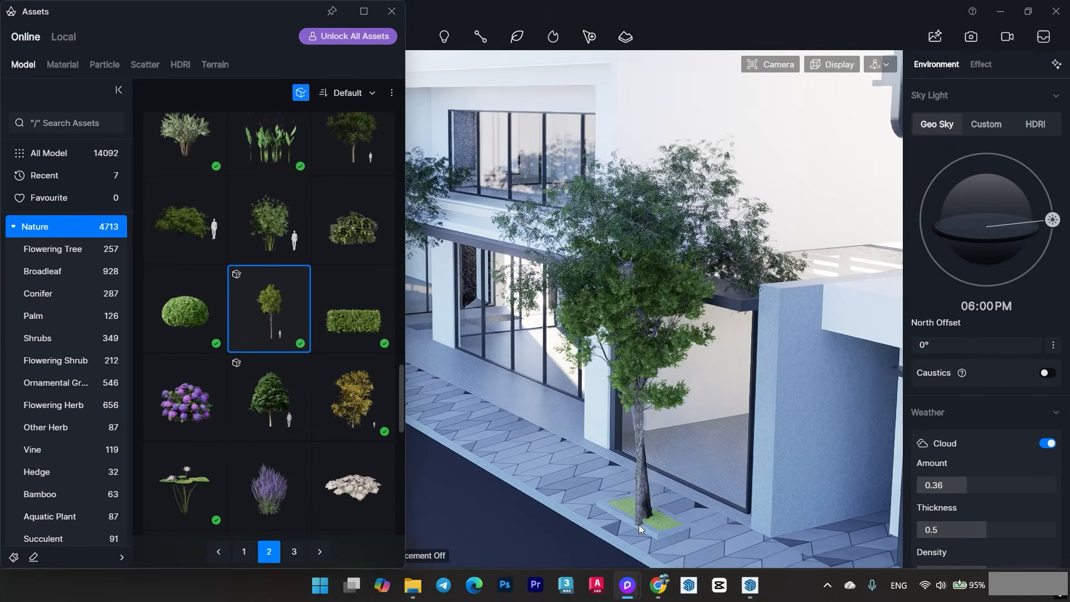
click(657, 523)
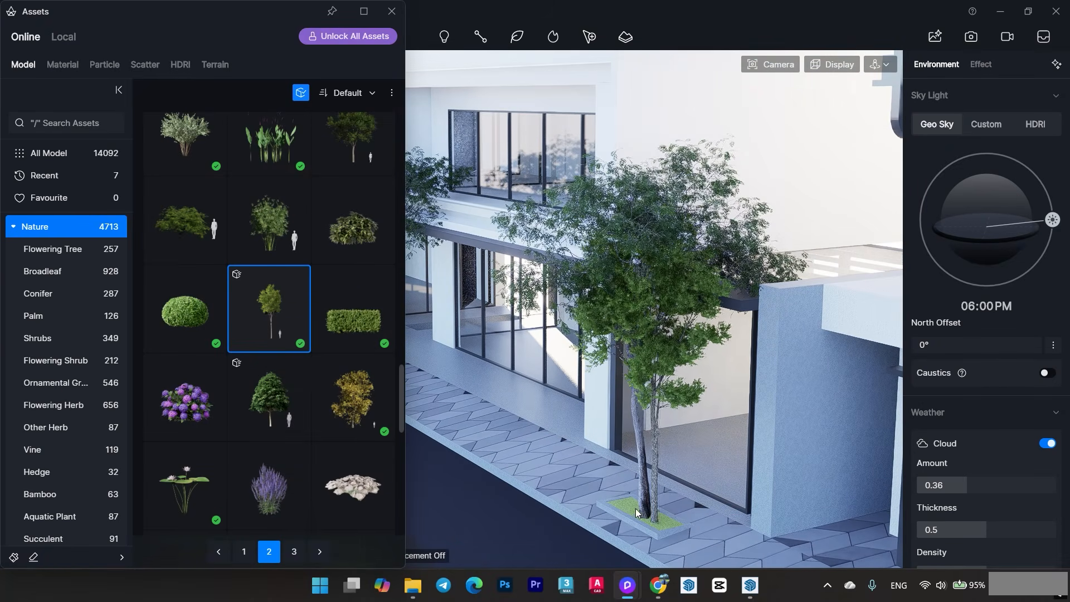
scroll(552, 378, down, 6)
scroll(532, 279, up, 8)
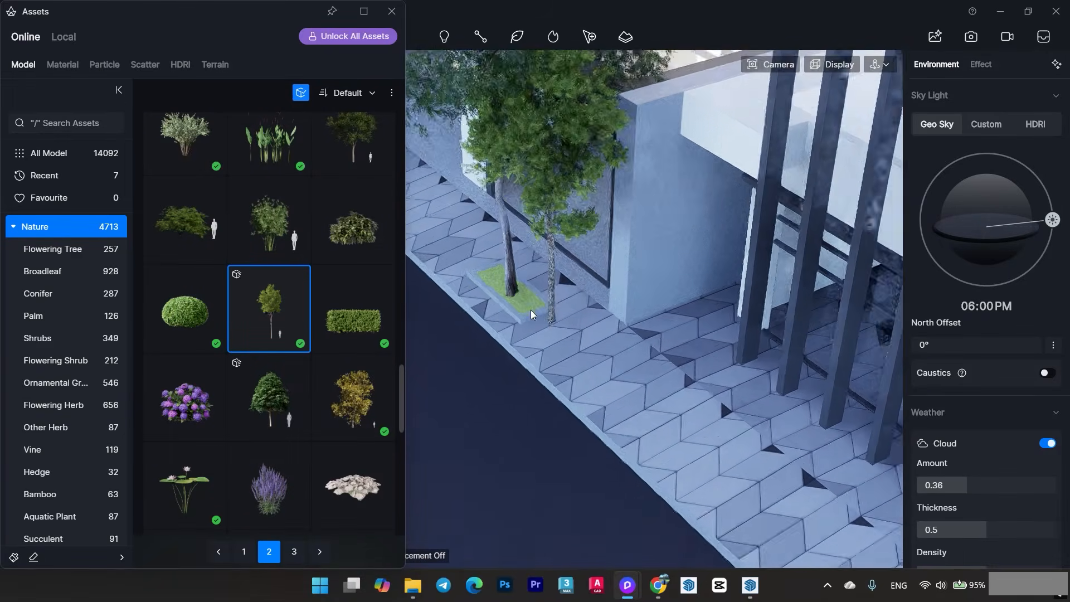
click(503, 290)
scroll(503, 290, down, 5)
middle_drag(503, 290, 743, 477)
scroll(479, 262, up, 5)
click(476, 269)
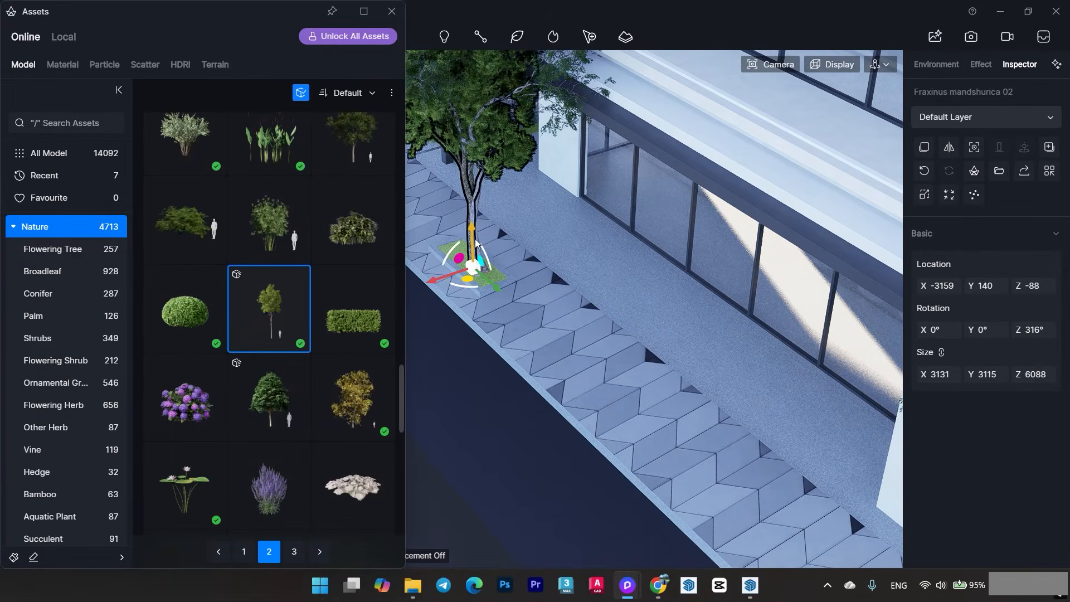
Delete the surplus Fraxinus mandshurica 02 and the Broadleaf 35 tree from the farther sidewalk bed.
click(474, 226)
scroll(475, 209, down, 4)
scroll(477, 246, up, 4)
click(478, 271)
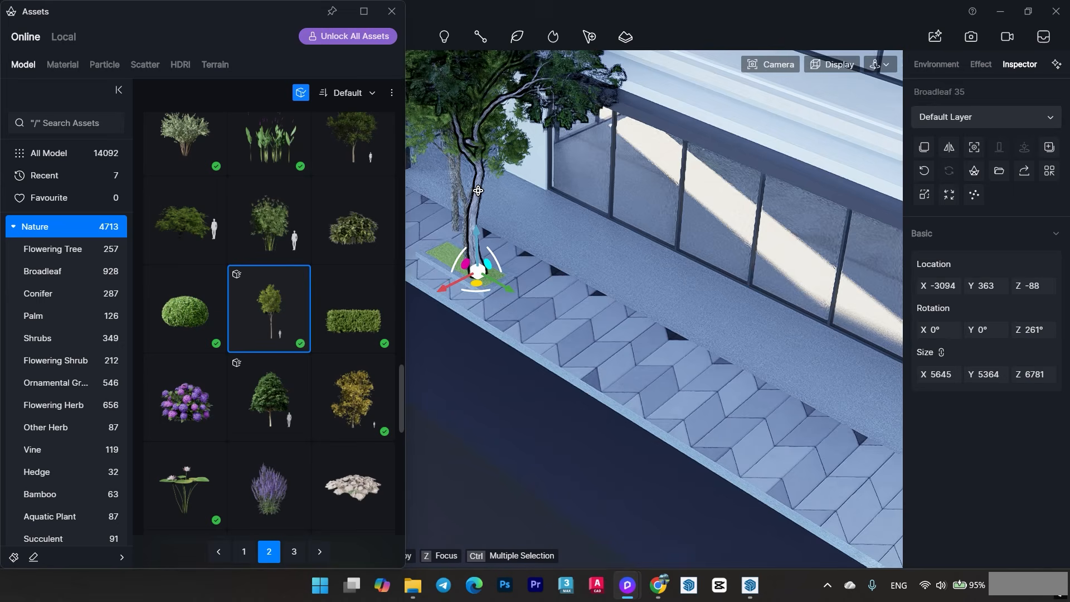
click(445, 202)
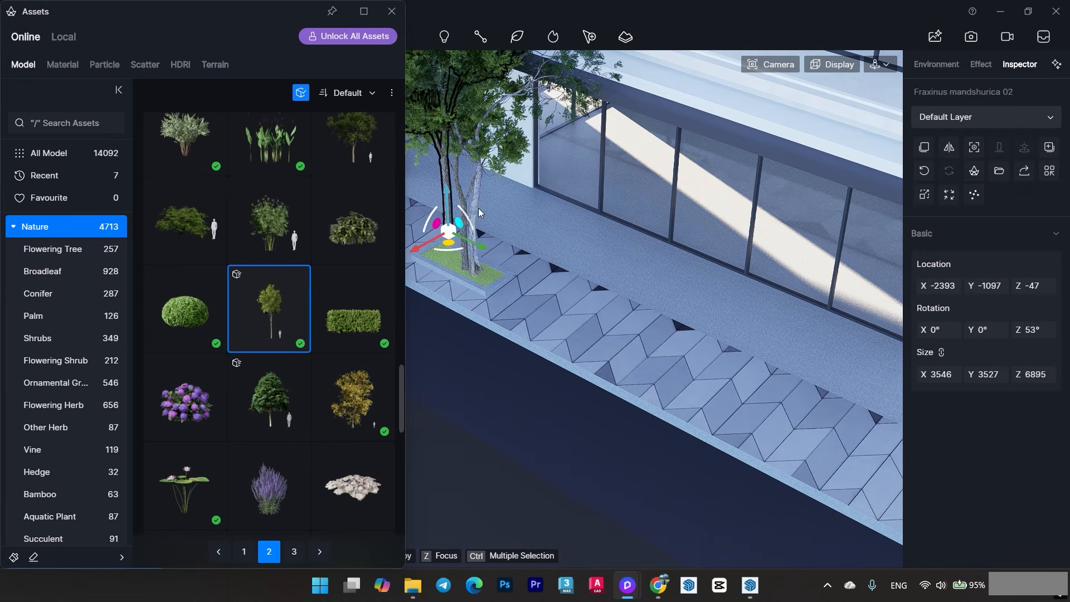
scroll(478, 209, down, 3)
key(Delete)
click(471, 239)
key(Delete)
scroll(474, 254, down, 3)
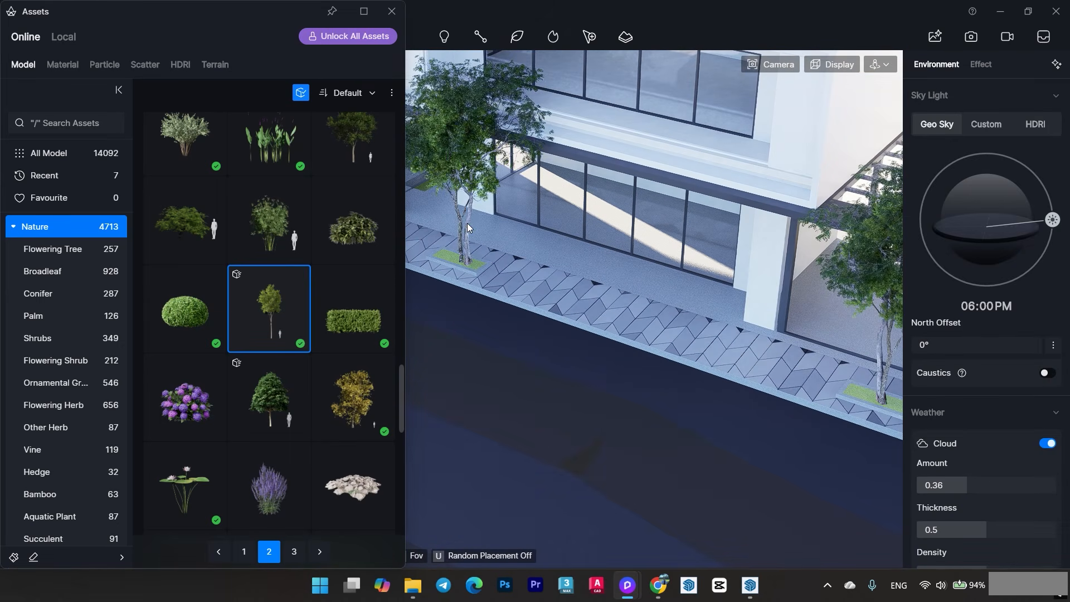
click(467, 225)
key(Delete)
Delete the Broadleaf 35 tree from the sidewalk bed nearest the fins, keeping the Fraxinus mandshurica 02.
scroll(470, 229, down, 4)
middle_drag(780, 268, 546, 178)
right_drag(547, 178, 619, 197)
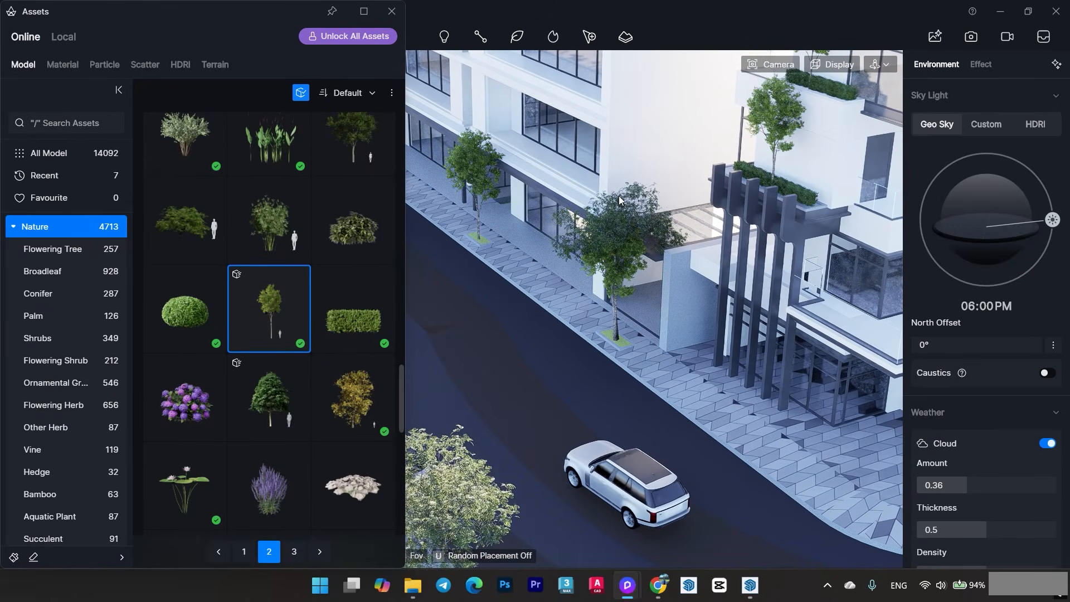
scroll(620, 315, up, 5)
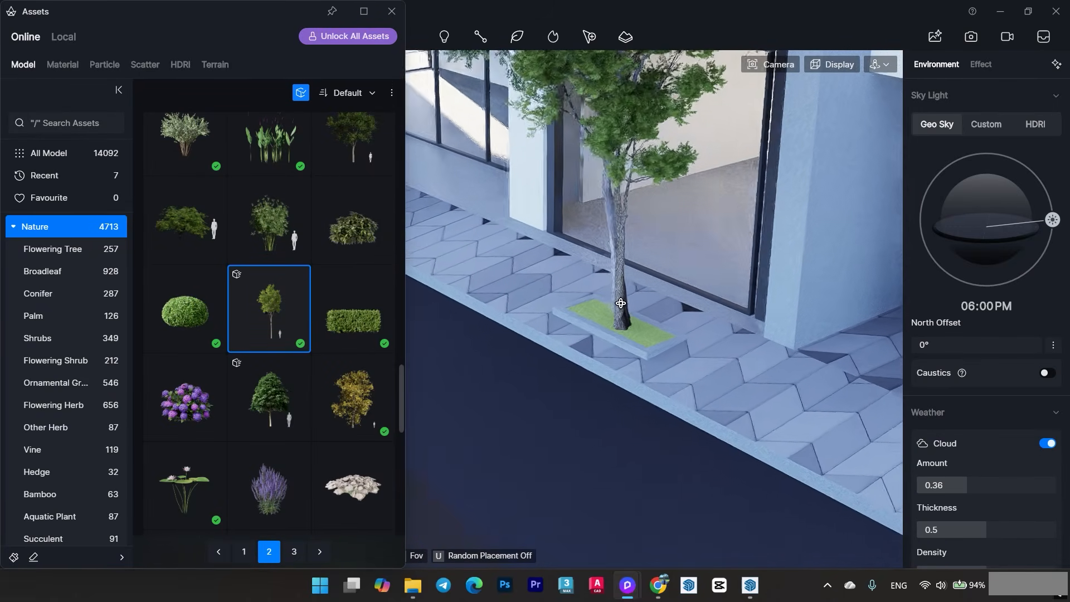
click(622, 287)
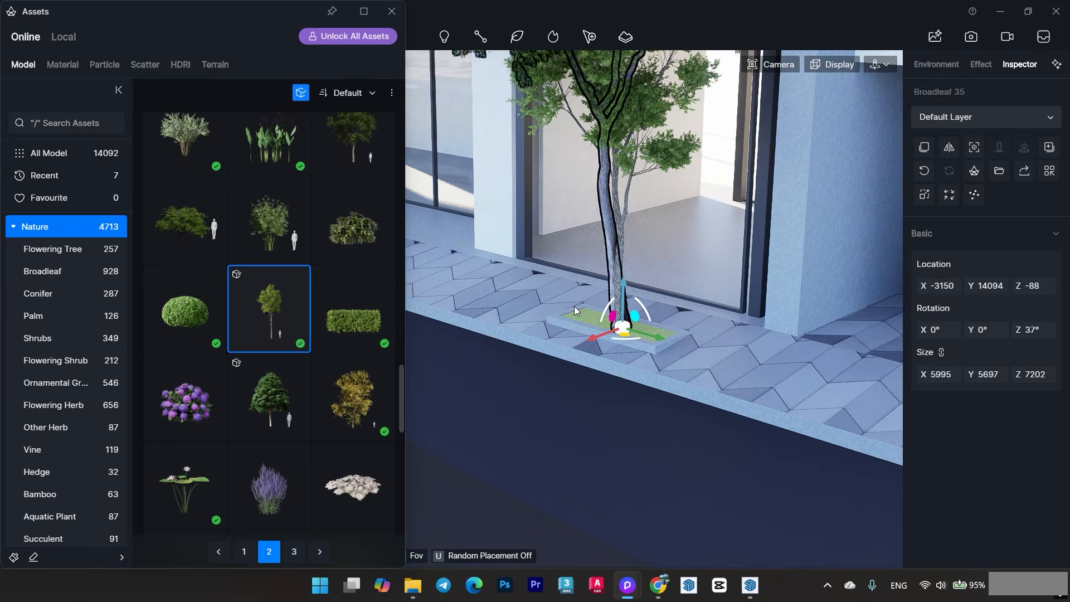
key(Delete)
Place several Araucaria angustifolia trees on the ground behind the gap between the corner building and its neighbour.
scroll(635, 301, down, 6)
right_drag(652, 320, 686, 279)
scroll(728, 327, up, 3)
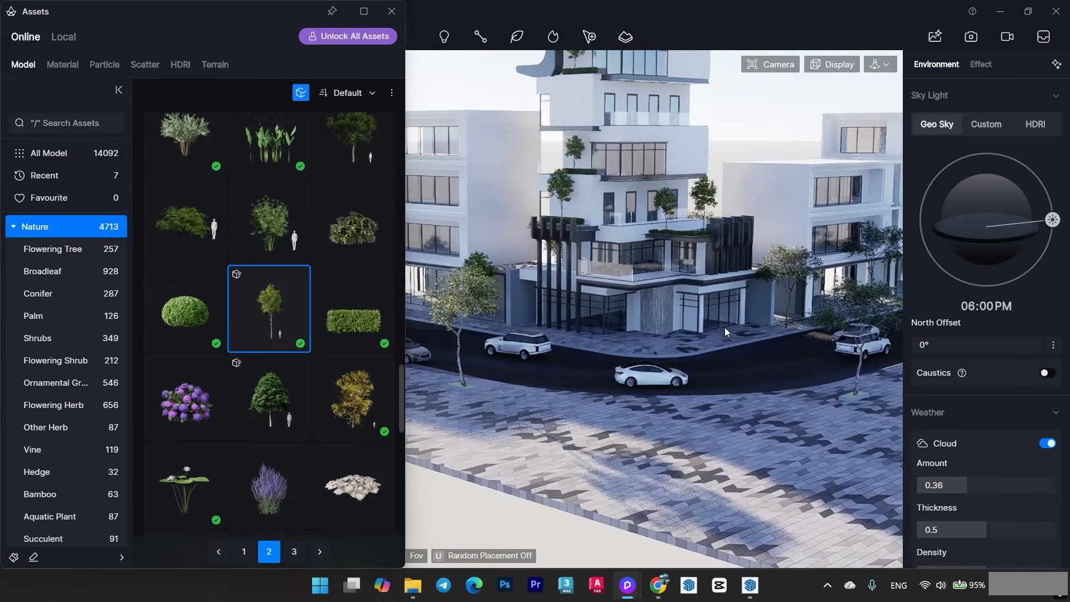
right_drag(728, 327, 764, 285)
middle_drag(764, 285, 630, 282)
right_drag(630, 282, 627, 268)
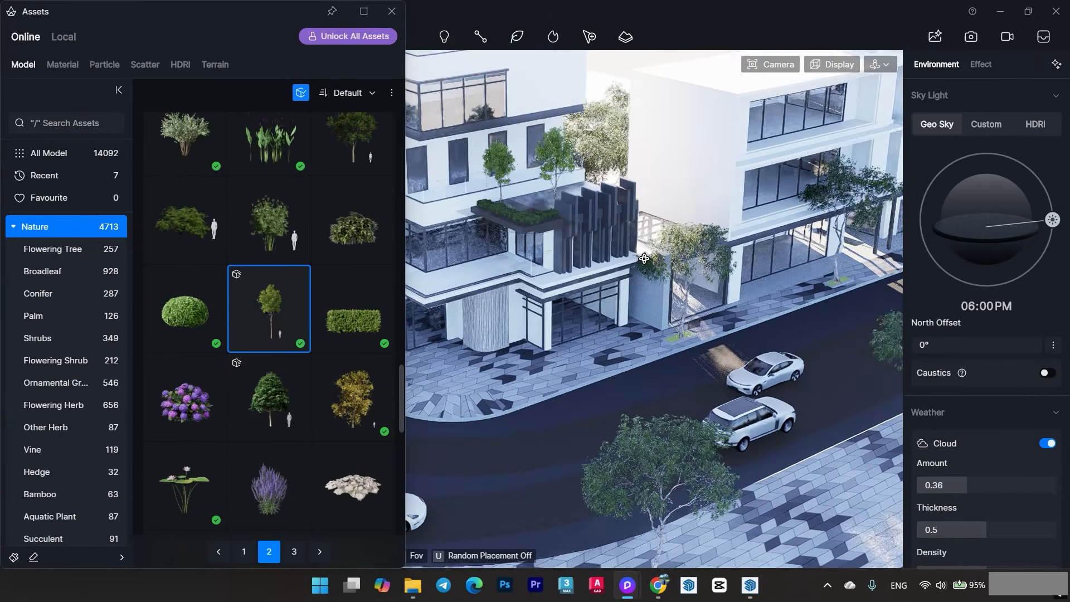
scroll(363, 341, down, 3)
click(353, 490)
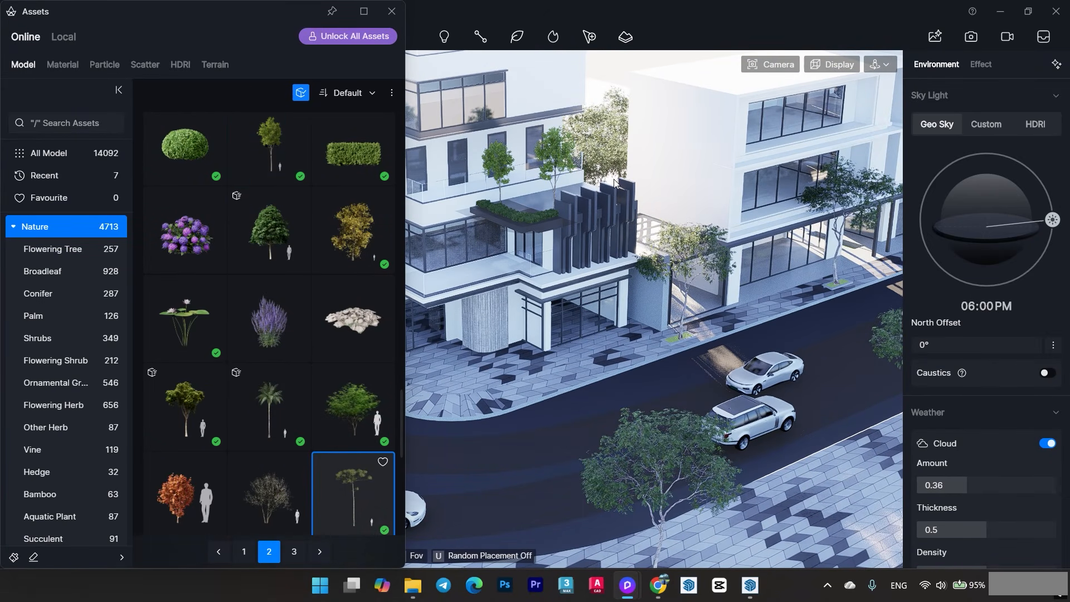
right_drag(608, 182, 443, 538)
scroll(563, 223, up, 3)
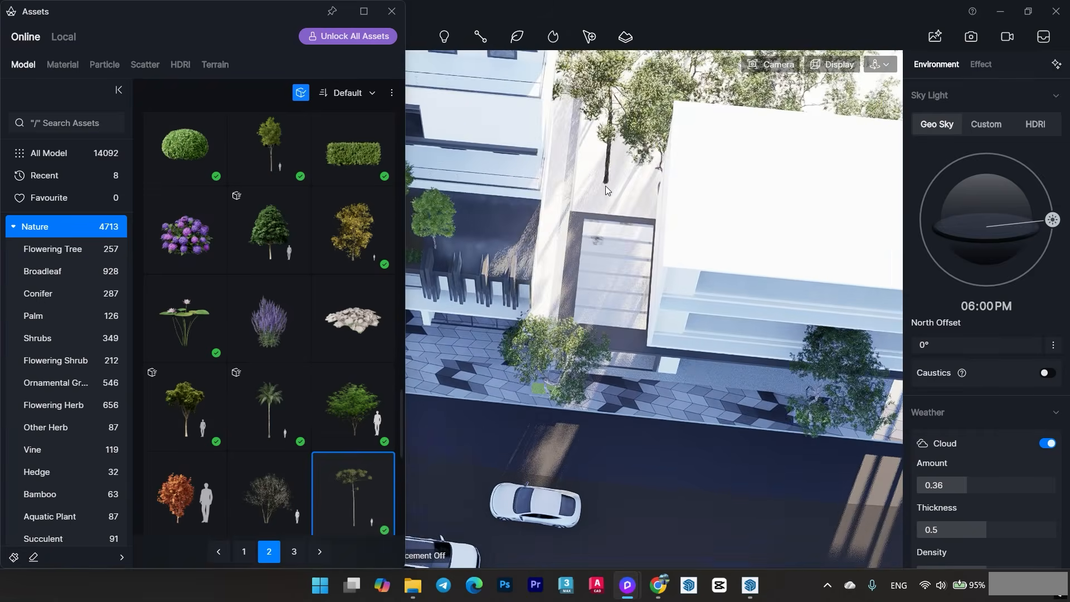
click(562, 215)
middle_drag(535, 233, 496, 295)
click(626, 210)
click(730, 223)
middle_drag(730, 223, 636, 375)
click(440, 282)
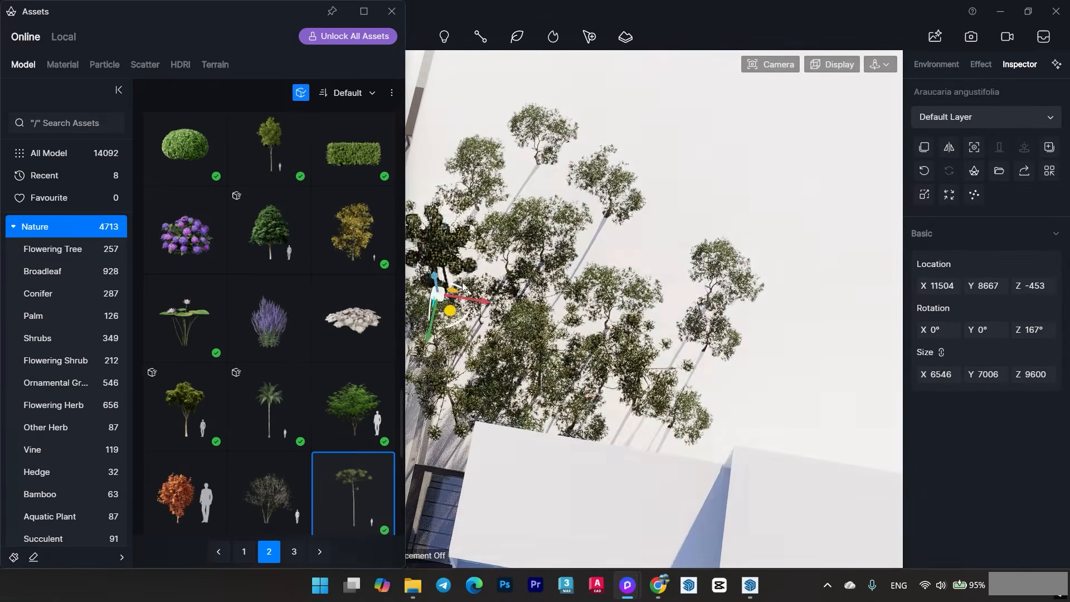
Add two more Araucaria angustifolia trees to extend the background group behind the buildings.
right_drag(440, 282, 679, 239)
click(685, 212)
click(780, 416)
right_drag(780, 416, 726, 342)
Close the asset library, switch to the Scene 1 view and clear the selection.
click(392, 11)
click(63, 107)
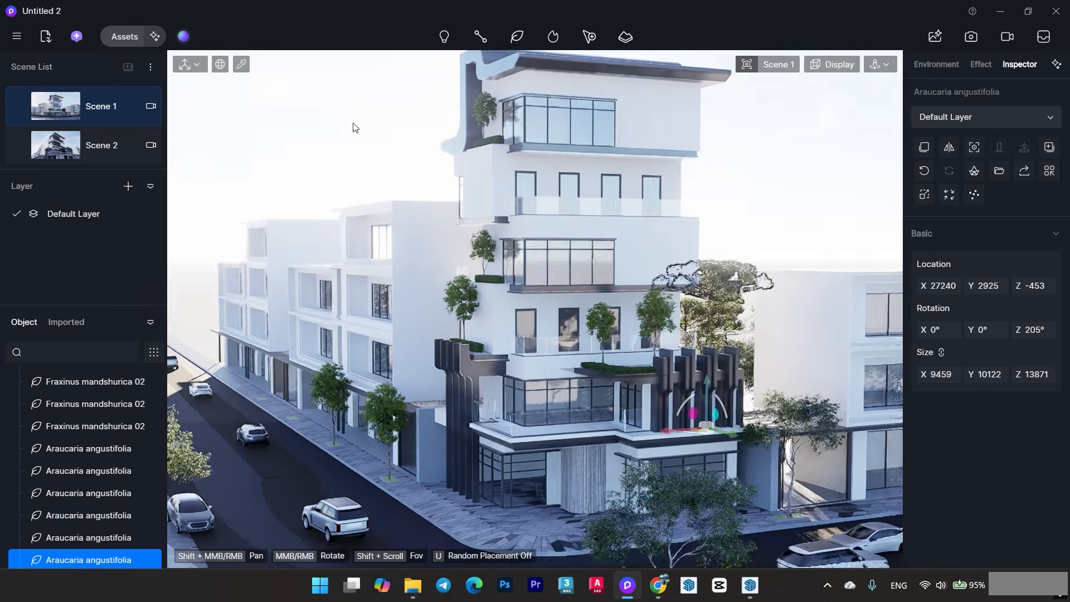
click(356, 127)
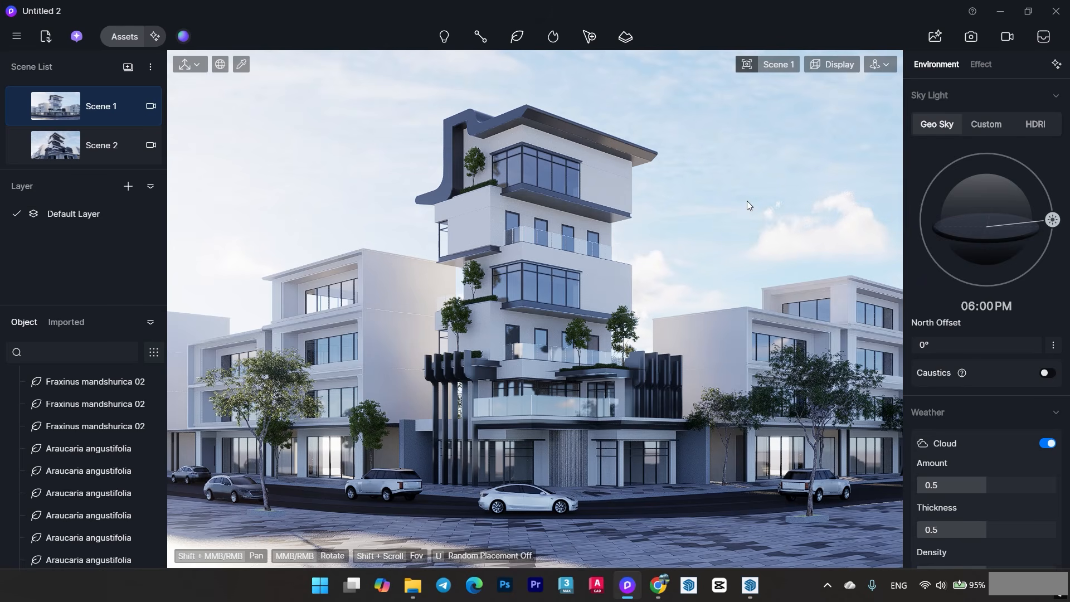
Place two Pinus strobus 01 trees from the Nature library in the foreground, one on each side of the Scene 1 view.
click(118, 38)
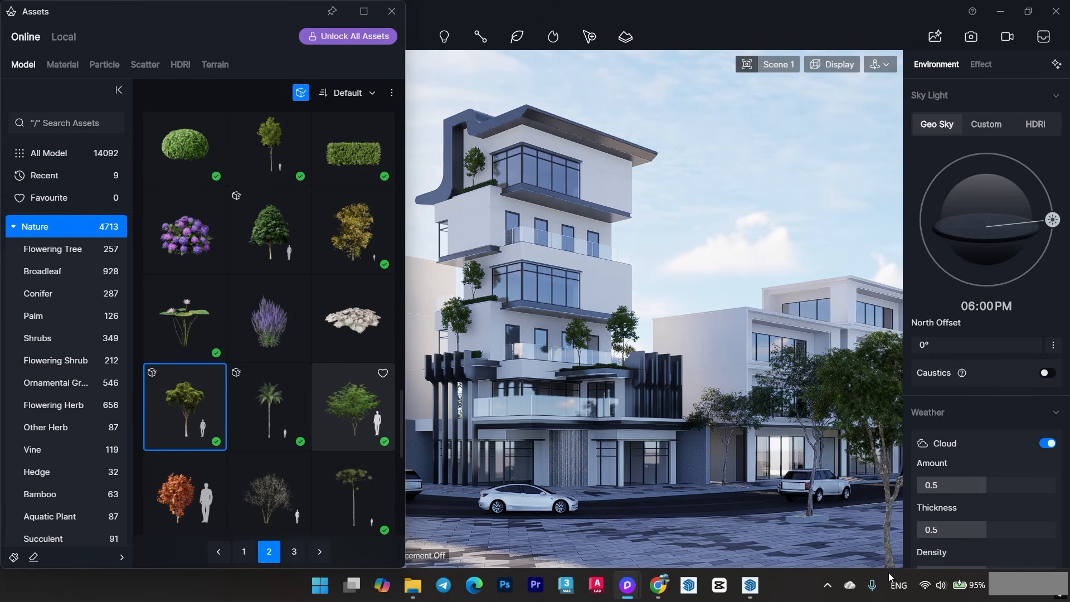
scroll(357, 408, down, 10)
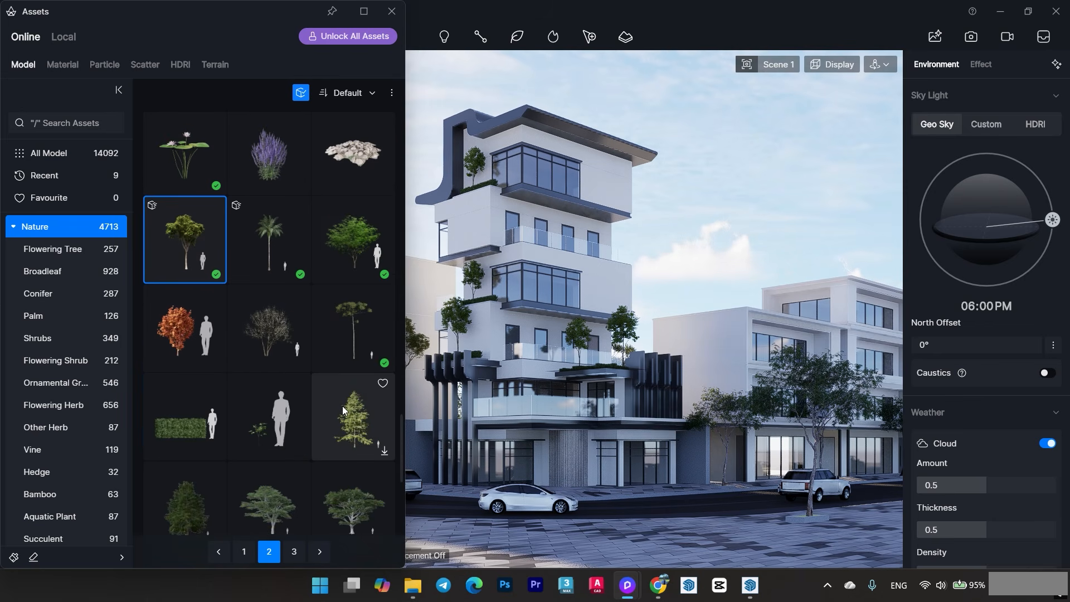
click(294, 552)
scroll(280, 433, down, 5)
scroll(297, 403, down, 5)
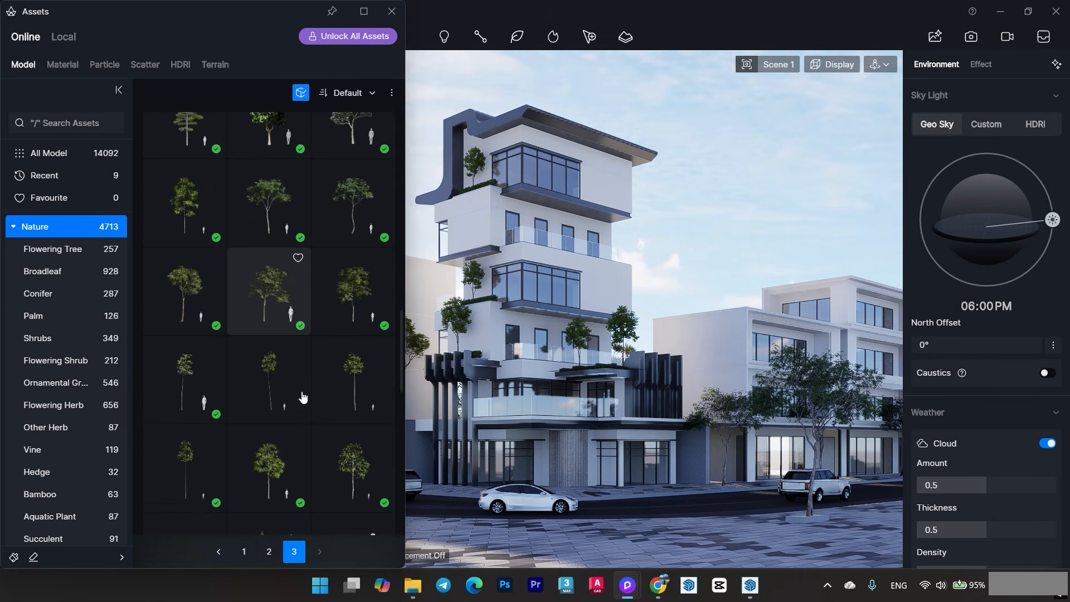
click(185, 135)
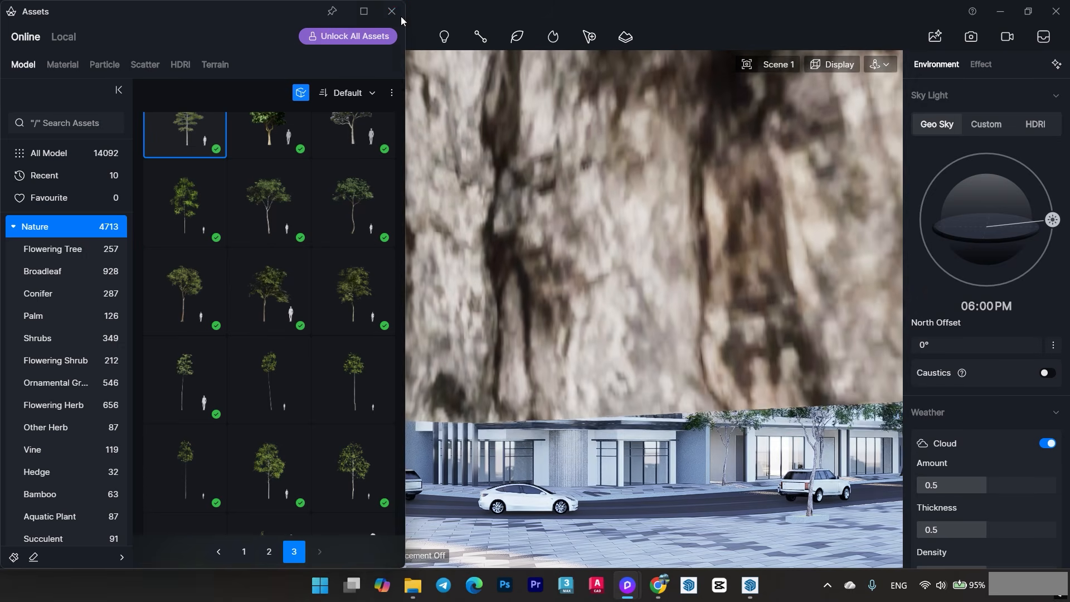
click(392, 11)
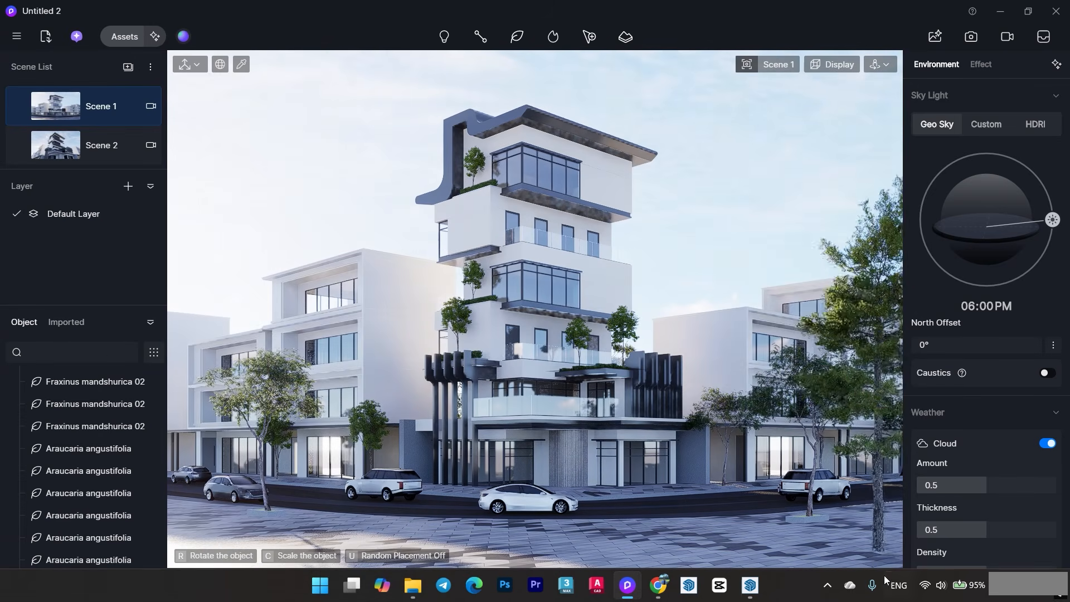
click(895, 566)
click(185, 565)
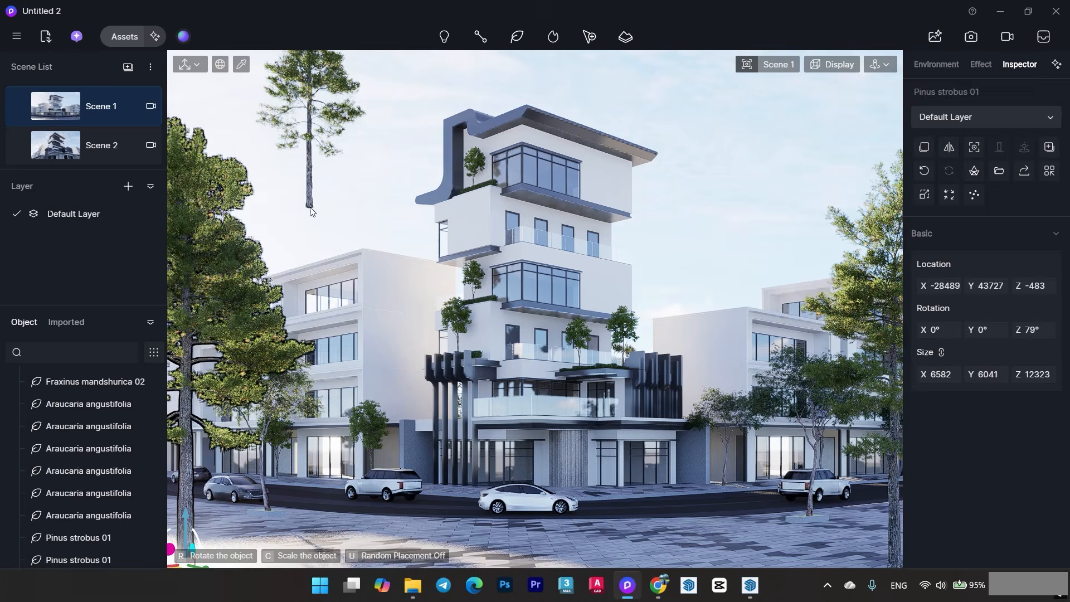
key(Escape)
Resize the left foreground Pinus strobus 01 to X 6884, Y 6318, Z 12888 and relocate it to X -32900, Y 49472.
drag(941, 375, 954, 374)
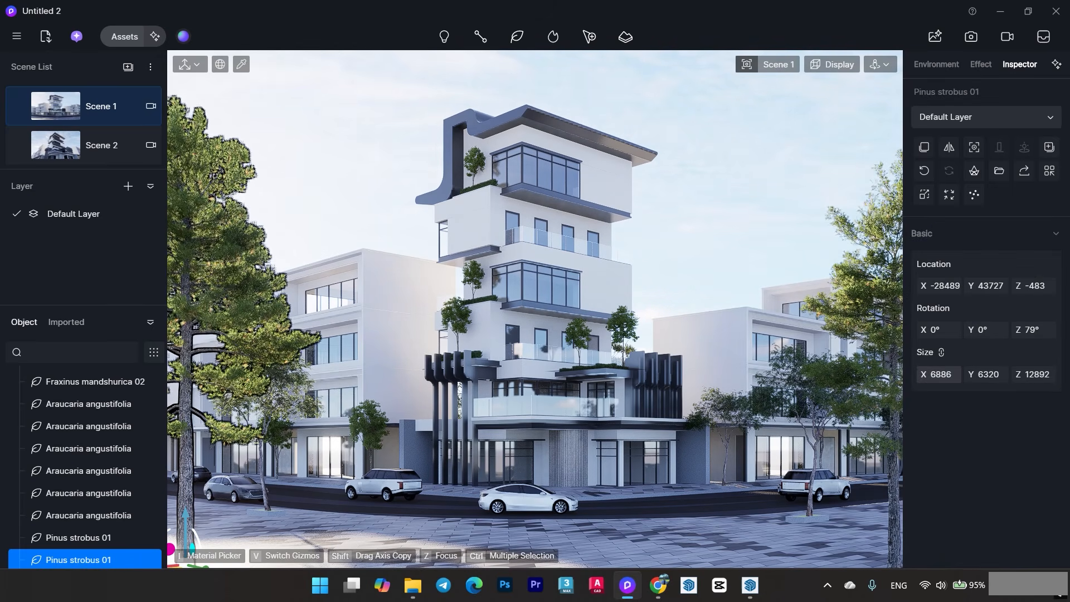
mouse_move(941, 330)
mouse_down()
mouse_move(954, 330)
mouse_move(929, 337)
mouse_up()
key(ctrl+z)
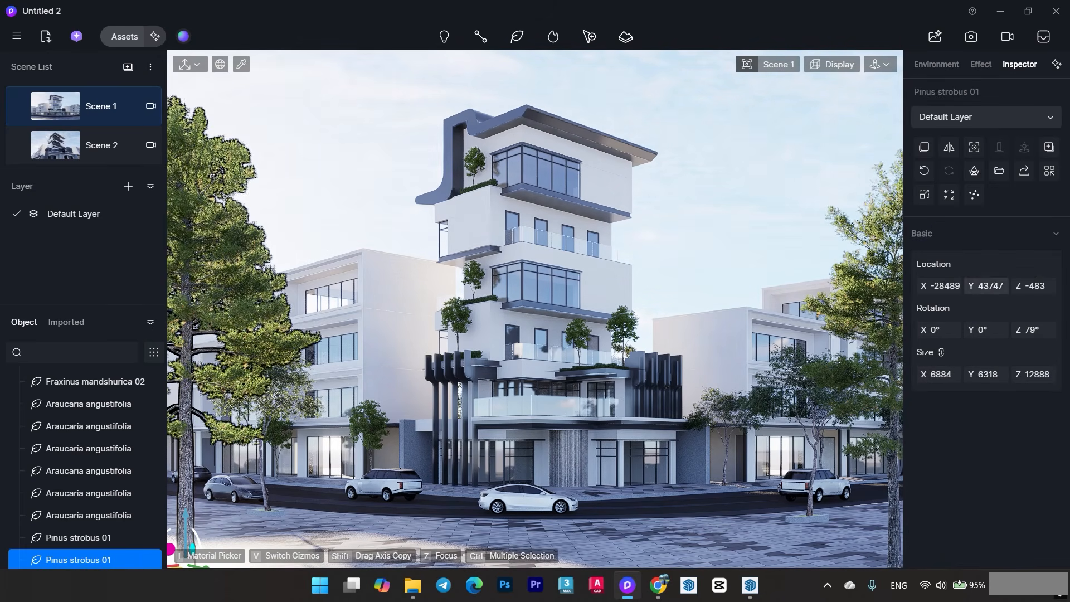
drag(951, 286, 927, 283)
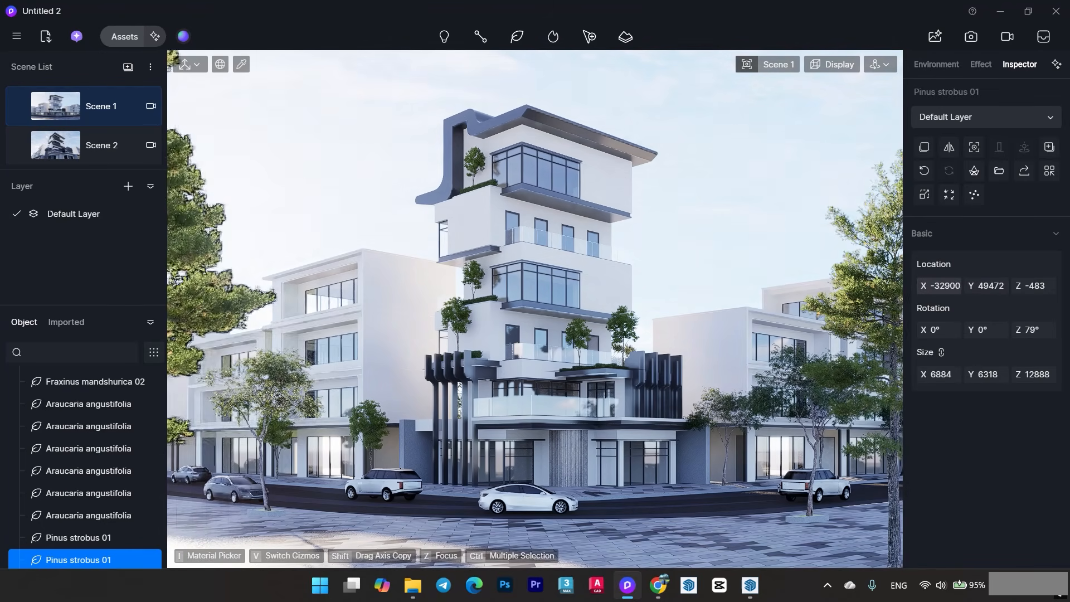
Relocate the right foreground Pinus strobus 01 to X -22728, Y 61810, rotate it 20° about Z and clear the selection.
click(885, 237)
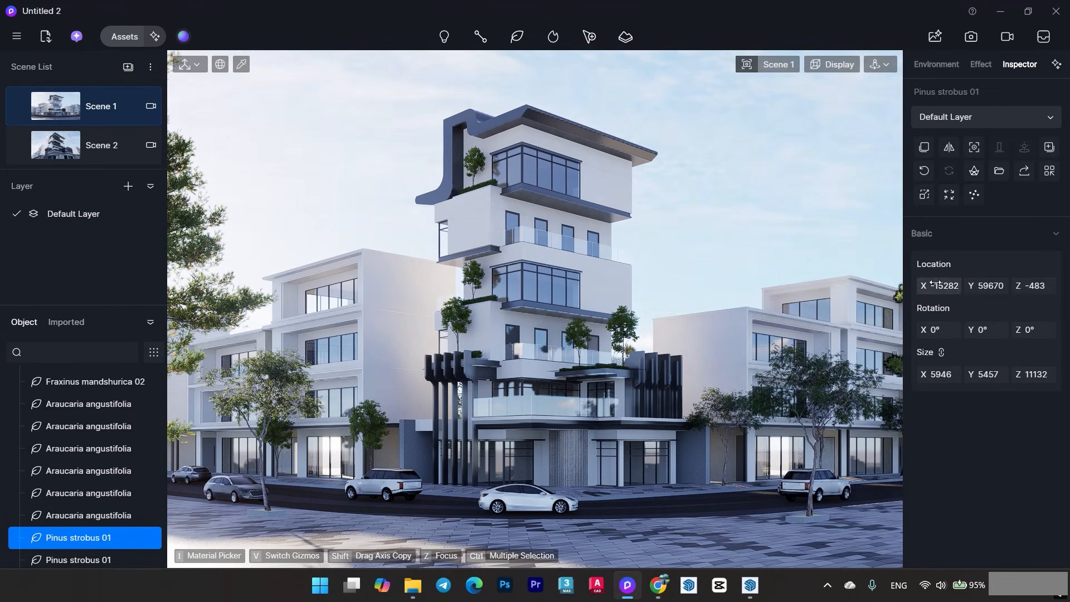
drag(943, 286, 996, 286)
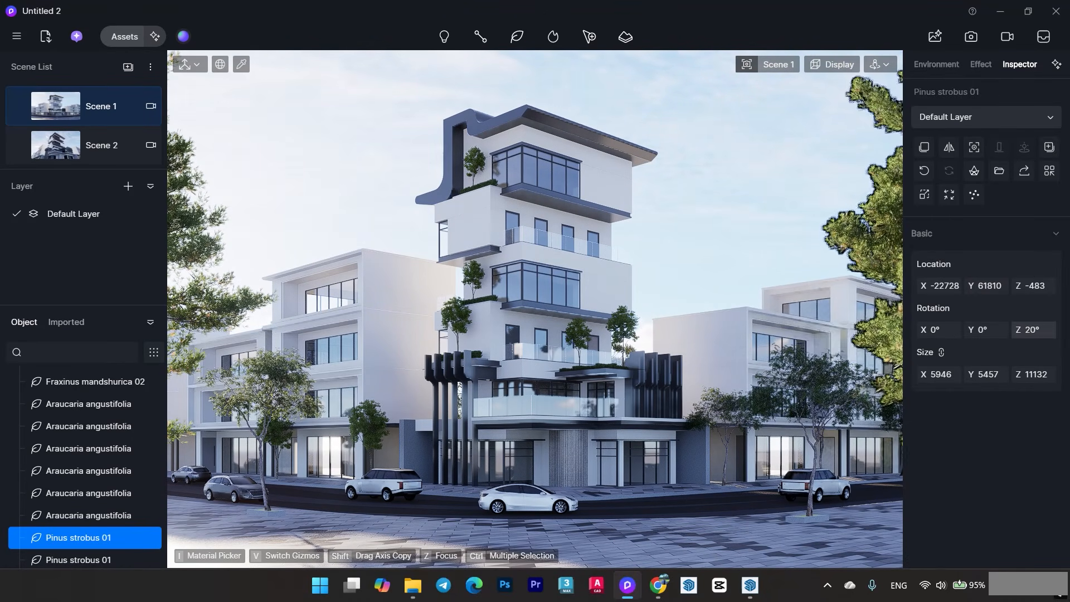
click(719, 201)
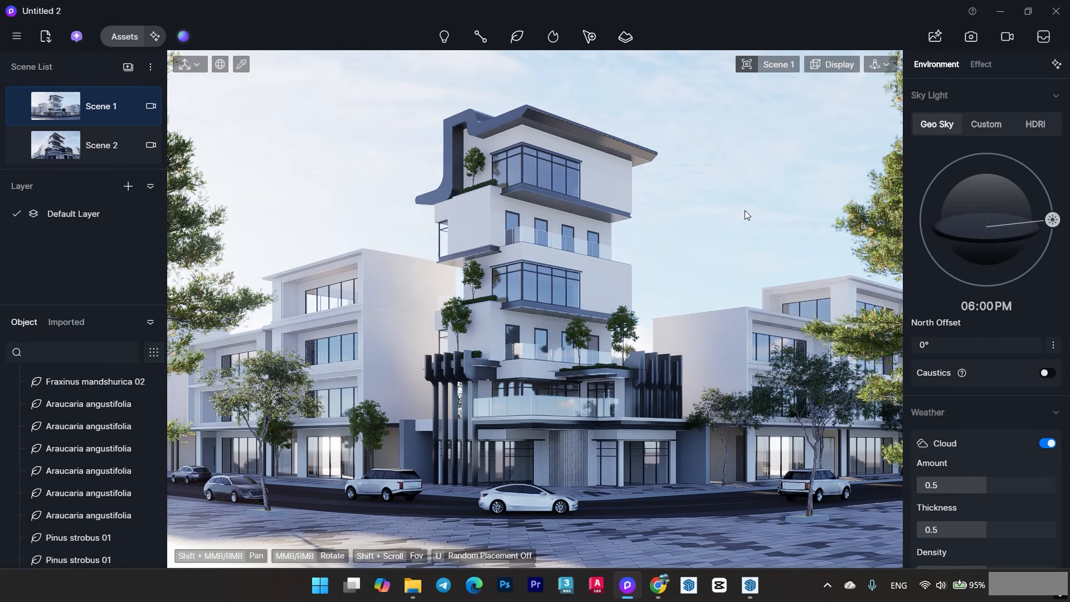
Collapse the Nature category and show the Character models in the online asset library.
click(124, 36)
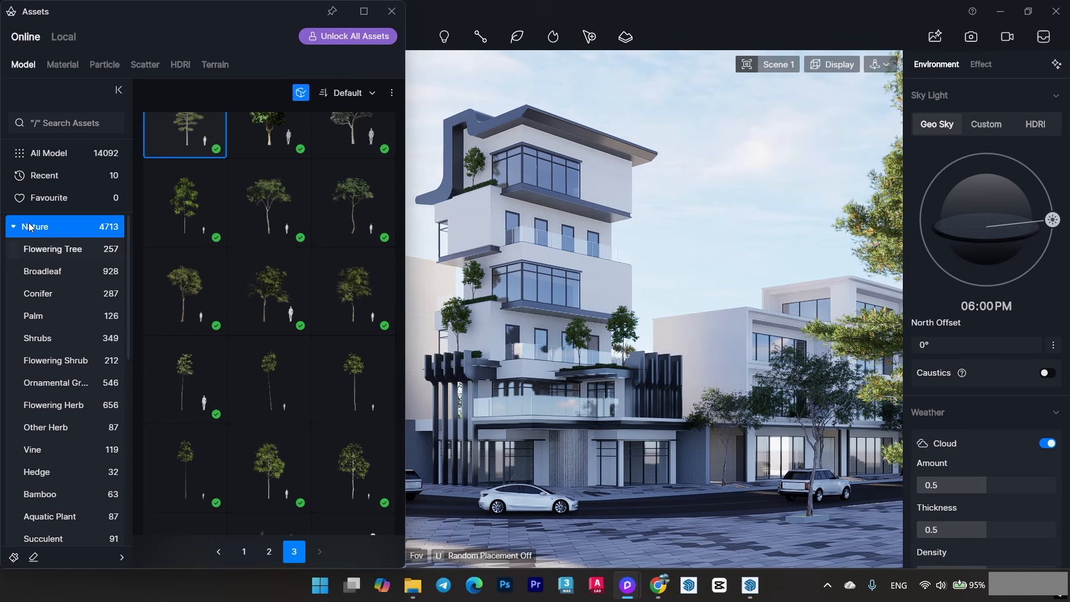
click(12, 227)
click(49, 249)
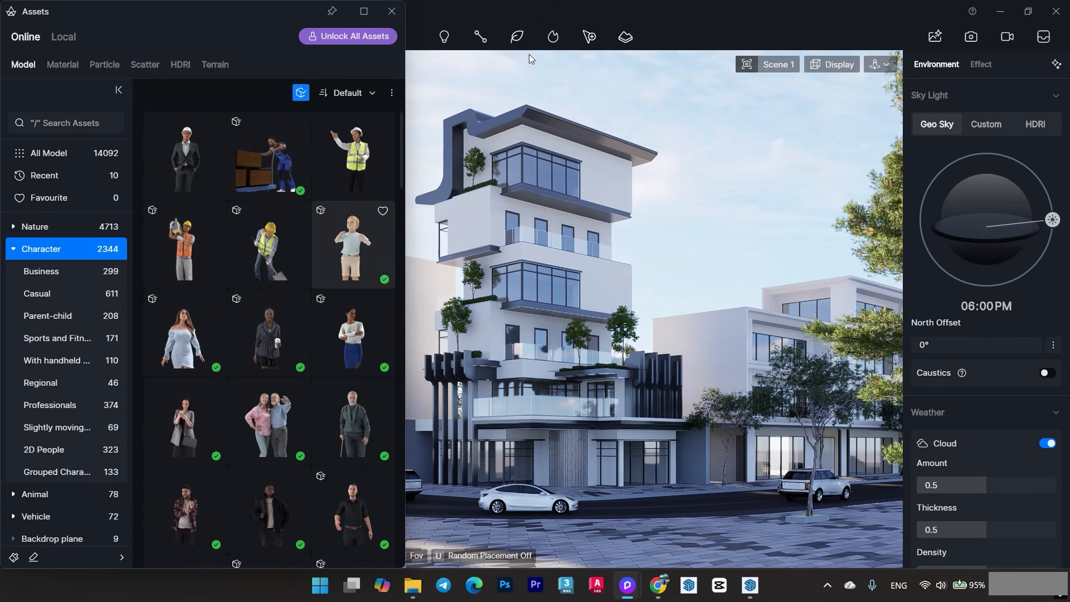
click(480, 36)
click(485, 157)
click(269, 333)
click(353, 333)
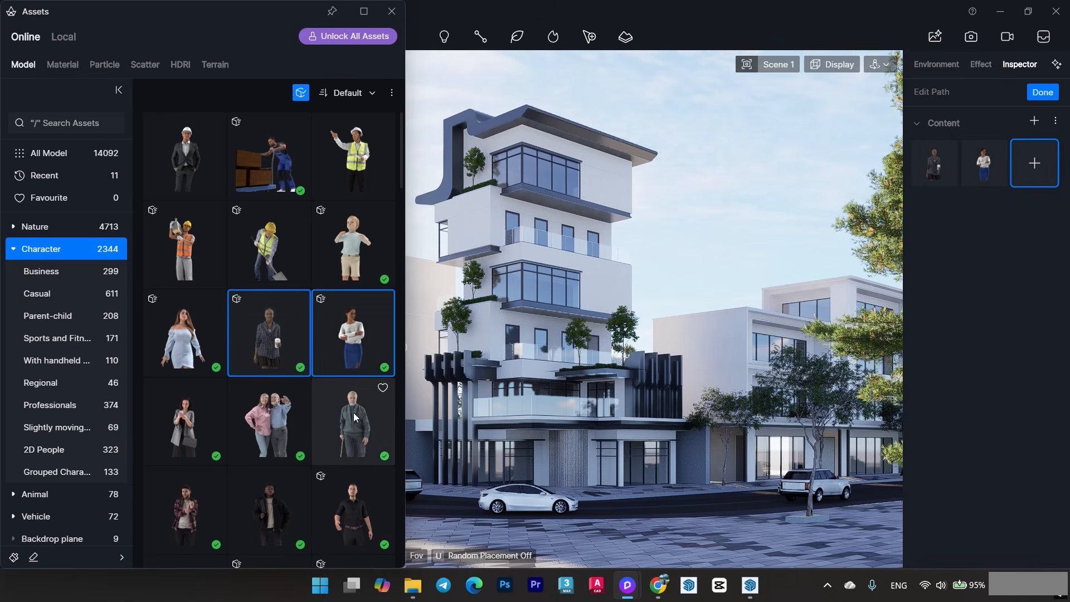
click(353, 422)
click(270, 422)
click(186, 422)
click(185, 510)
click(269, 510)
click(353, 510)
click(353, 245)
scroll(199, 365, down, 3)
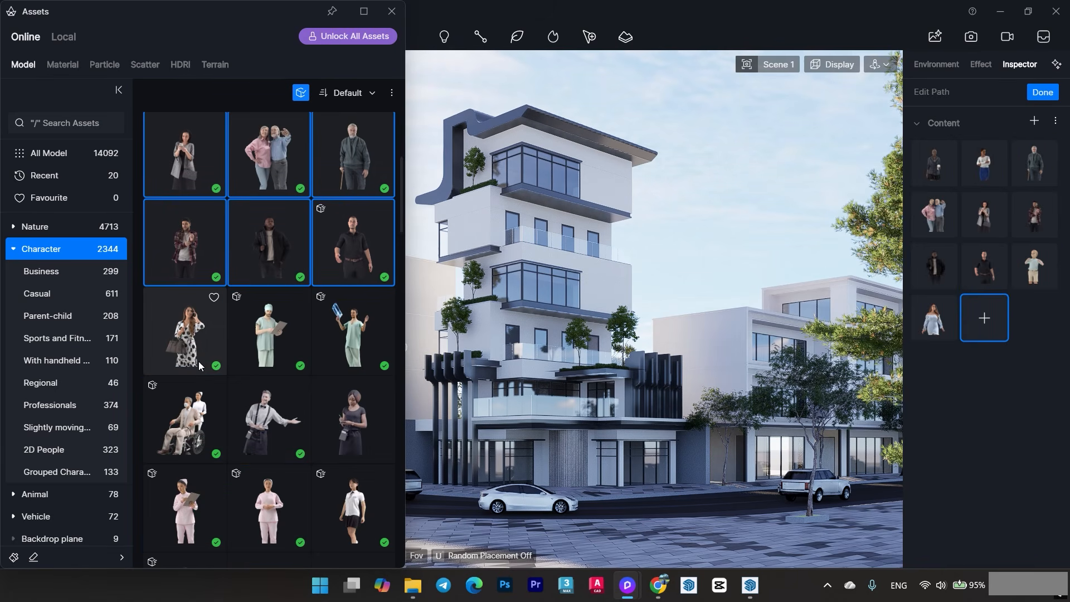
click(199, 365)
click(339, 420)
scroll(286, 480, down, 1)
click(353, 410)
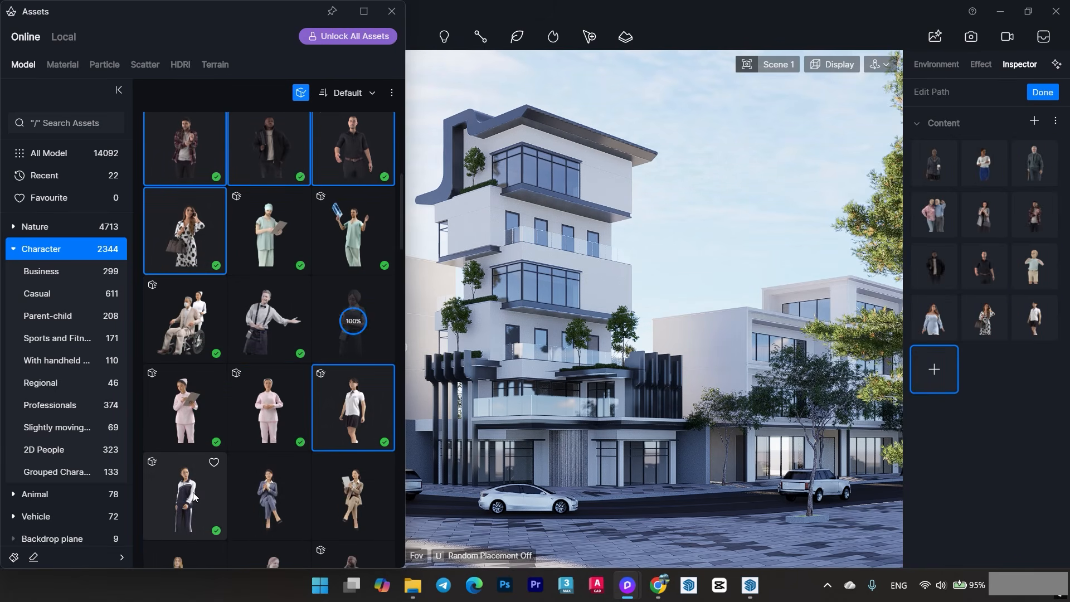
click(194, 496)
scroll(285, 463, down, 1)
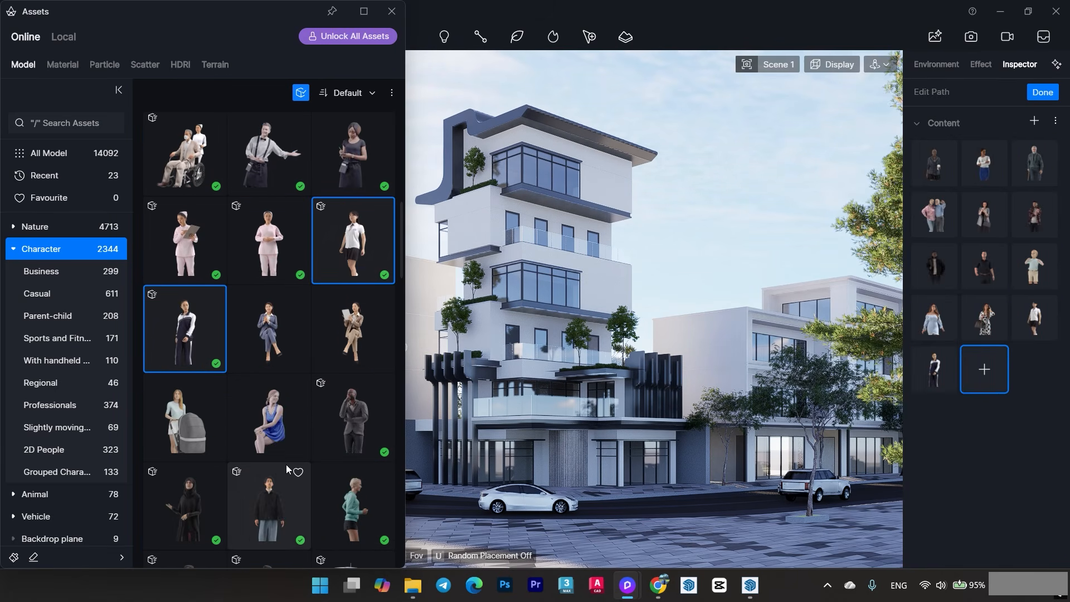
click(391, 12)
Switch the camera to perspective view above the street corner, discard the unfinished path and start a new custom path.
click(735, 373)
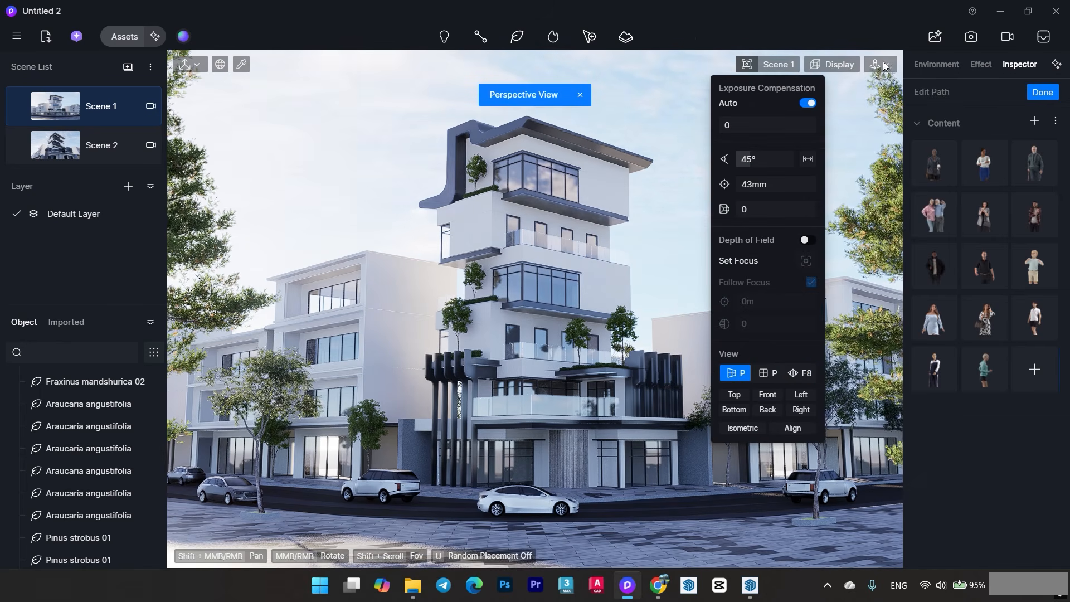
click(879, 65)
click(816, 106)
middle_drag(658, 234, 509, 469)
scroll(559, 280, down, 3)
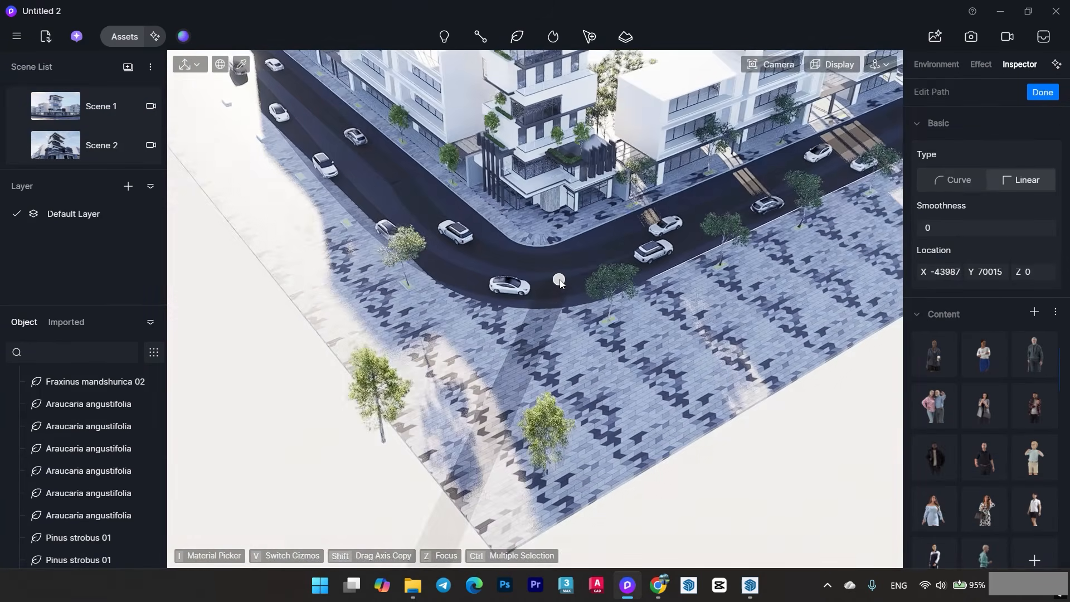
middle_drag(559, 279, 480, 358)
key(Escape)
click(481, 37)
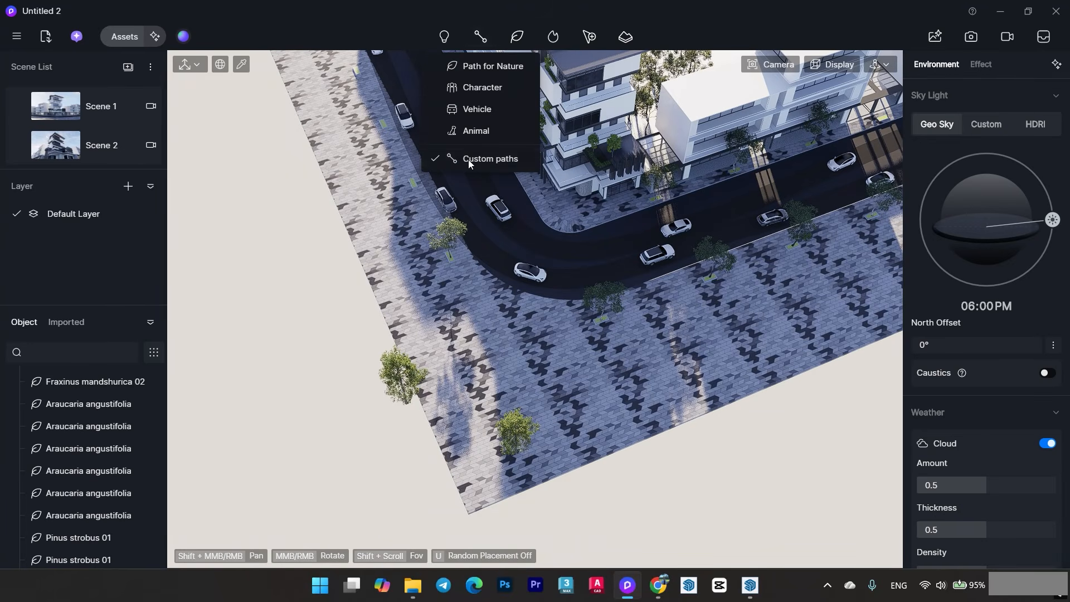
click(468, 160)
Add six character models to the path content, from the man in the black jacket to the woman in the blue skirt.
click(935, 163)
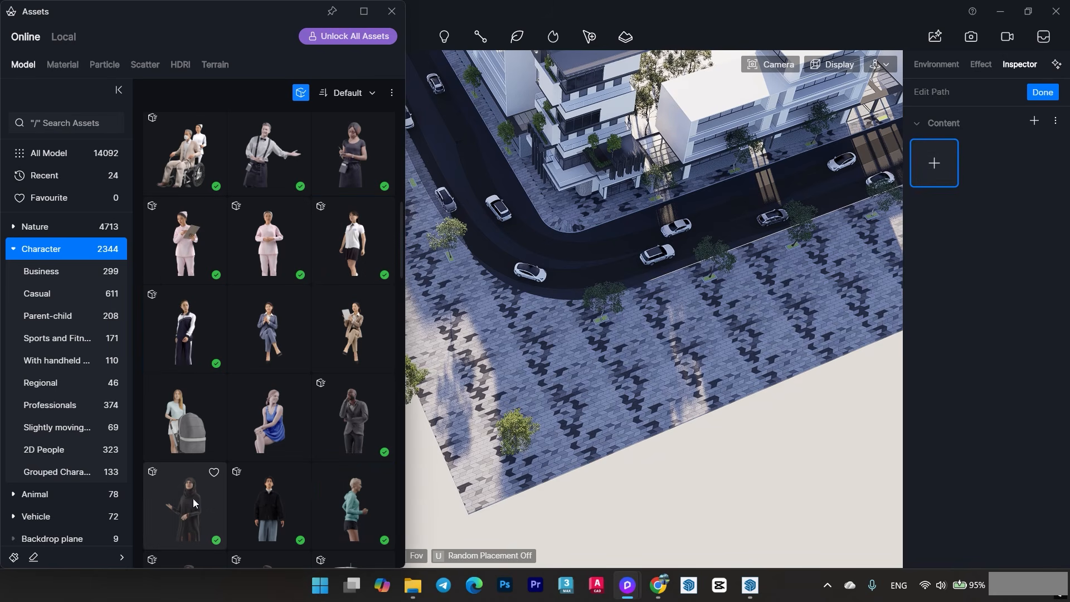
click(271, 498)
click(357, 490)
click(357, 441)
scroll(356, 440, up, 6)
click(190, 208)
click(271, 207)
click(350, 209)
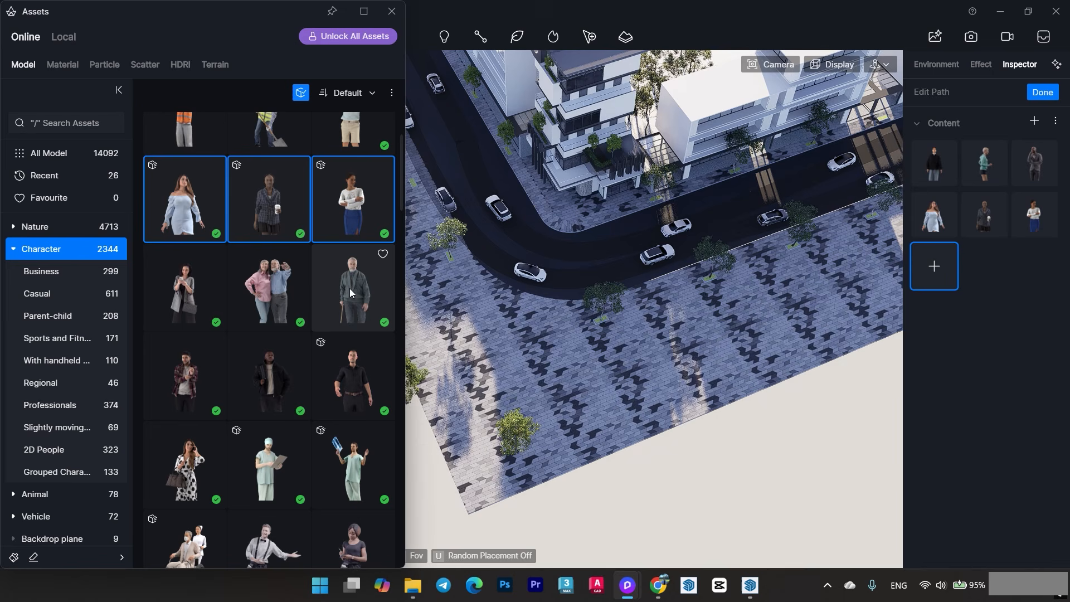
Add eight more characters to the path content, including the elderly couple, the woman in the patterned dress and the child, and close the library.
click(350, 292)
click(271, 290)
click(184, 290)
click(184, 379)
click(270, 379)
click(353, 379)
click(184, 468)
scroll(184, 468, up, 3)
click(353, 245)
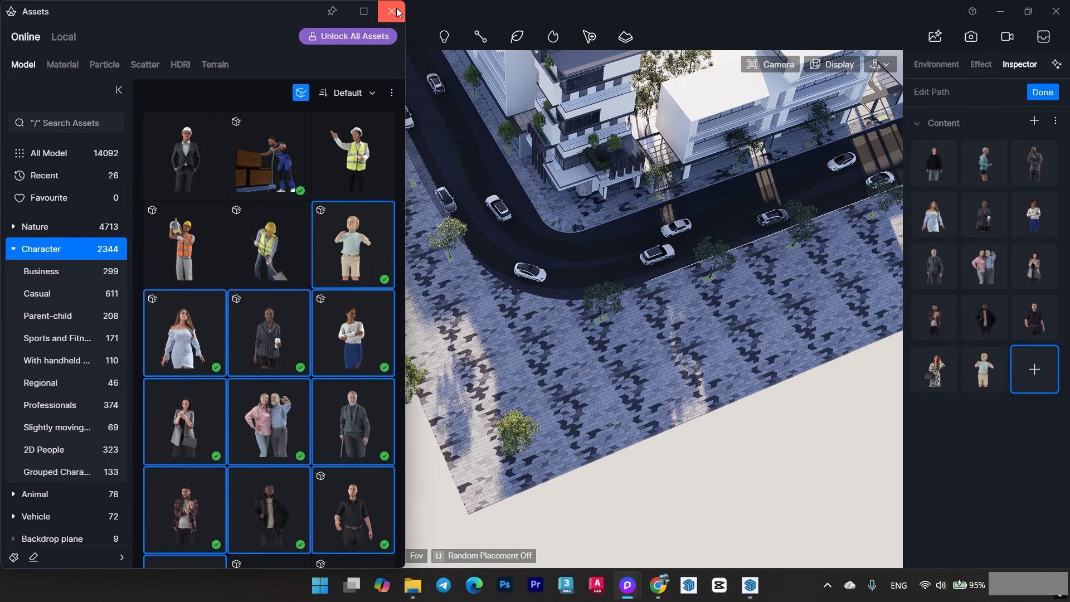
click(392, 11)
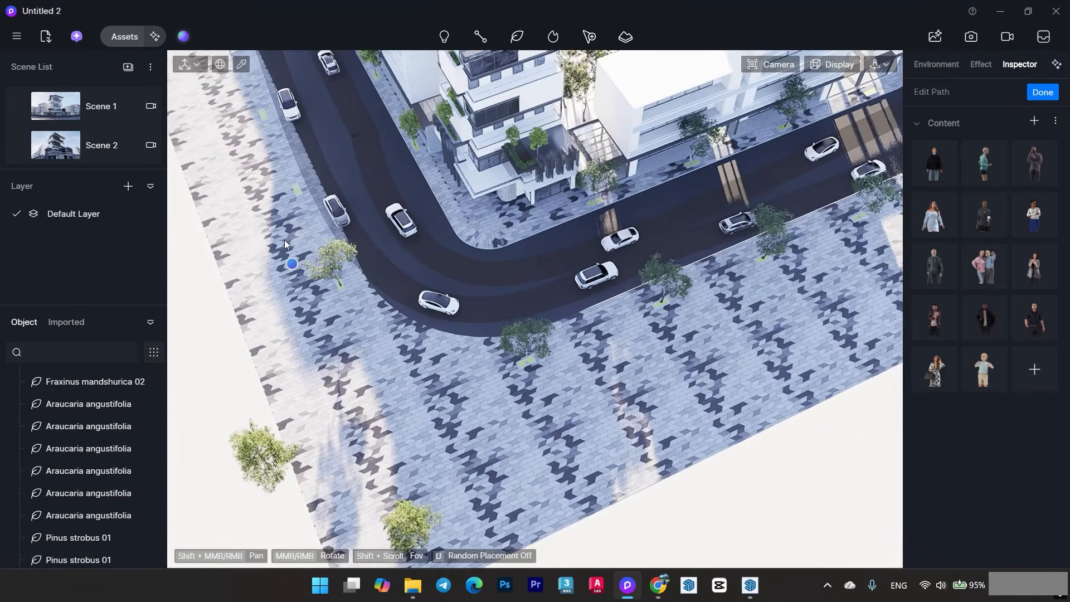
Draw a linear zigzag character path across the paved plaza opposite the corner building and finish it.
click(299, 228)
click(232, 249)
click(274, 269)
click(302, 312)
scroll(334, 317, up, 2)
click(362, 307)
click(274, 367)
click(418, 356)
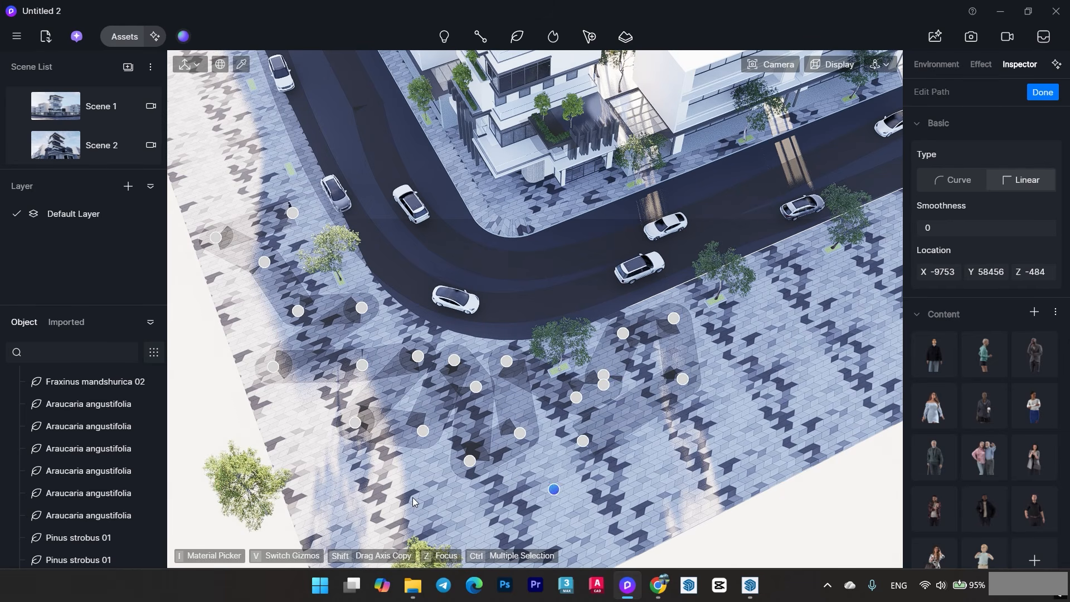
click(318, 444)
click(640, 389)
key(Escape)
key(Escape)
Return to Scene 1, set the character path's density to 12 and clear the selection.
click(61, 106)
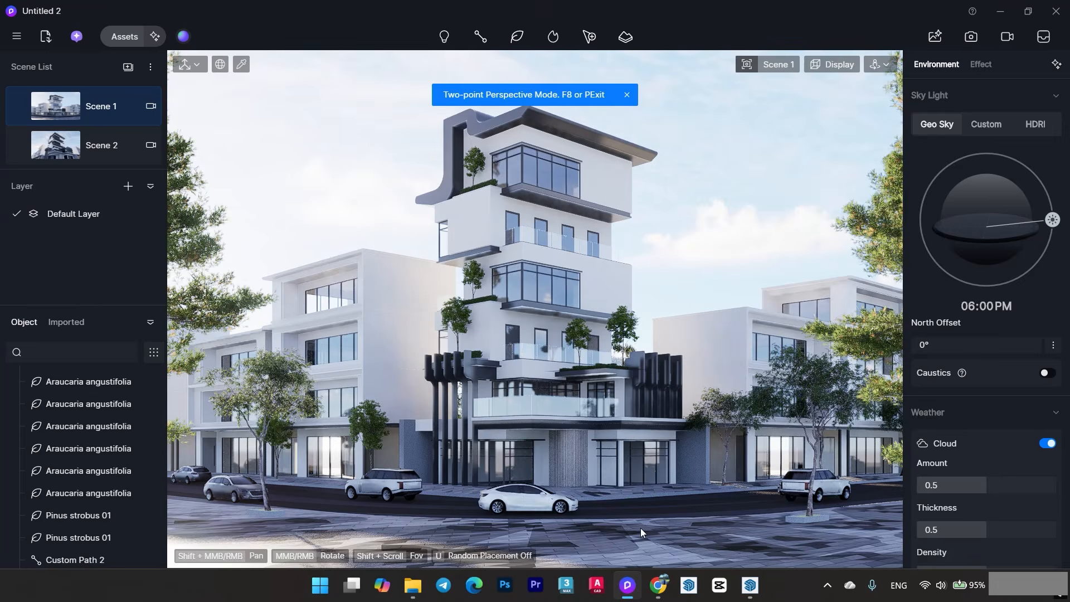
click(640, 528)
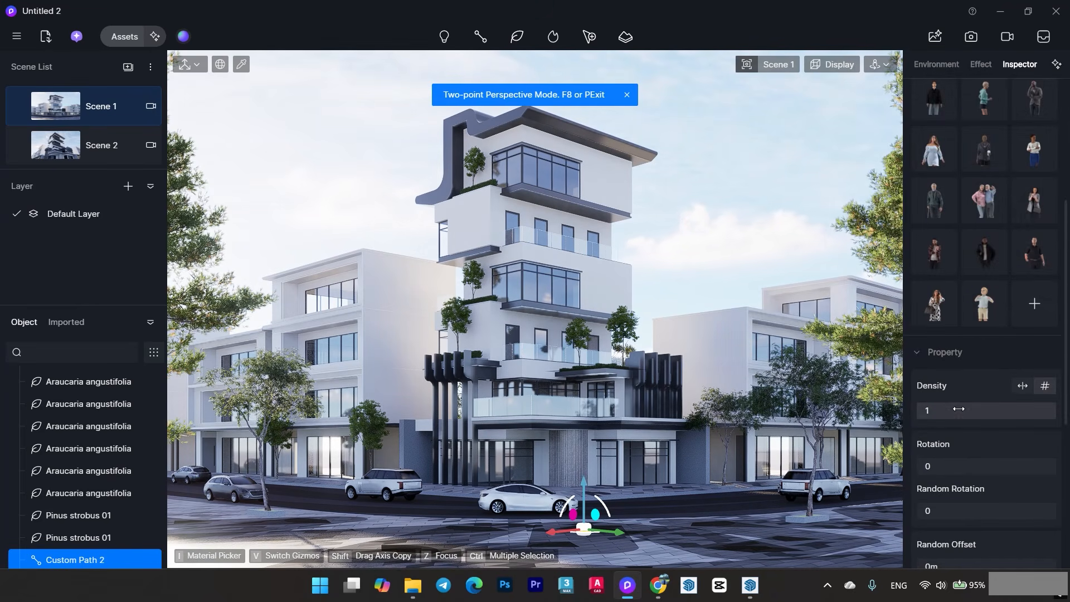
drag(959, 409, 934, 412)
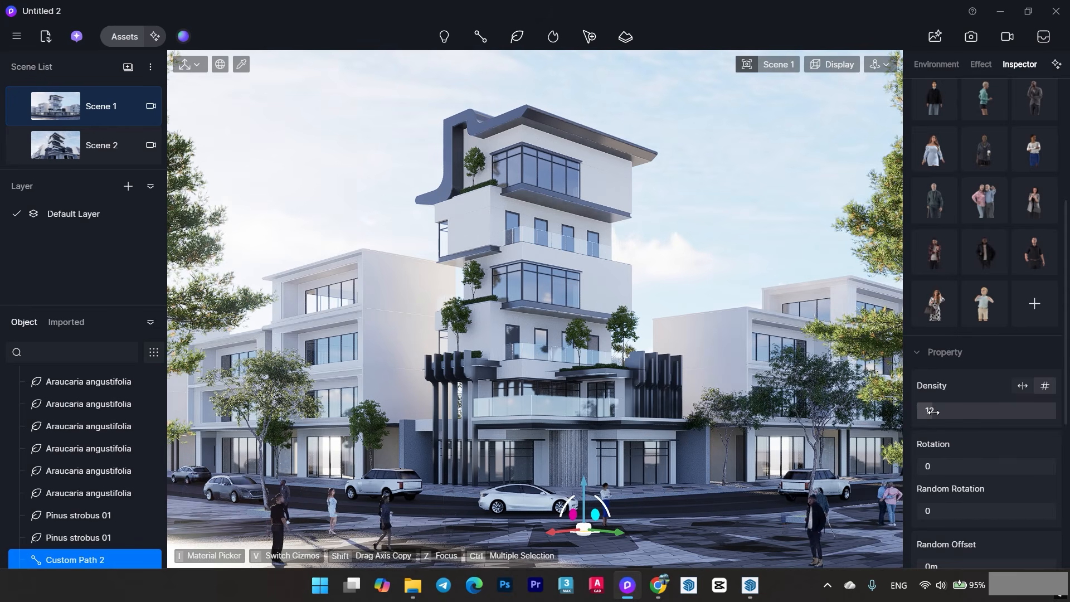
click(686, 224)
Switch to WSADQE camera navigation, lower the camera towards street level, tilt it up to frame the building and save.
mouse_move(879, 64)
click(841, 106)
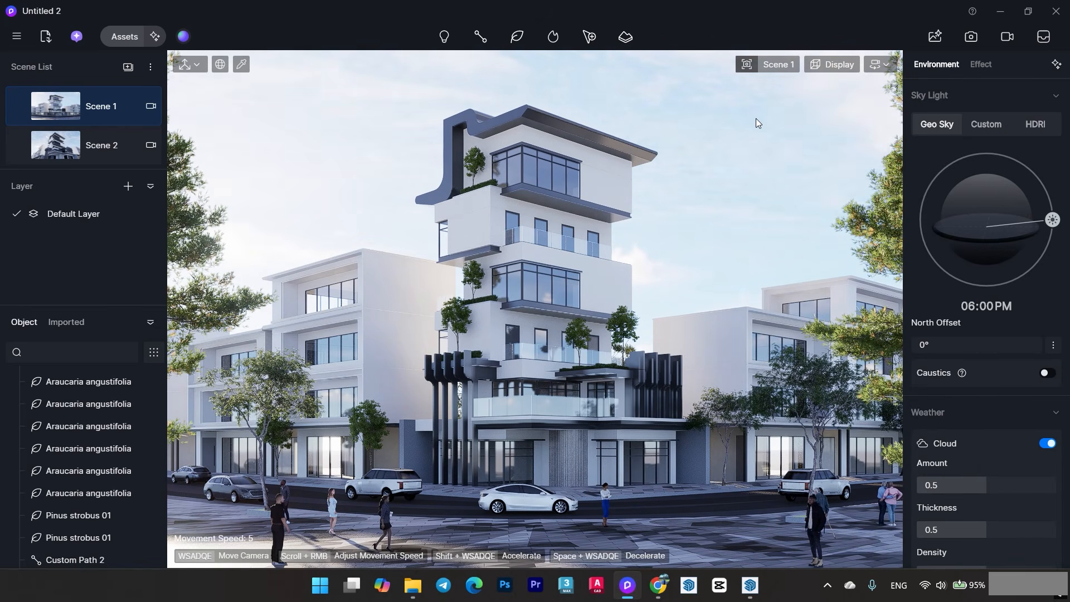
key(q)
key(q)
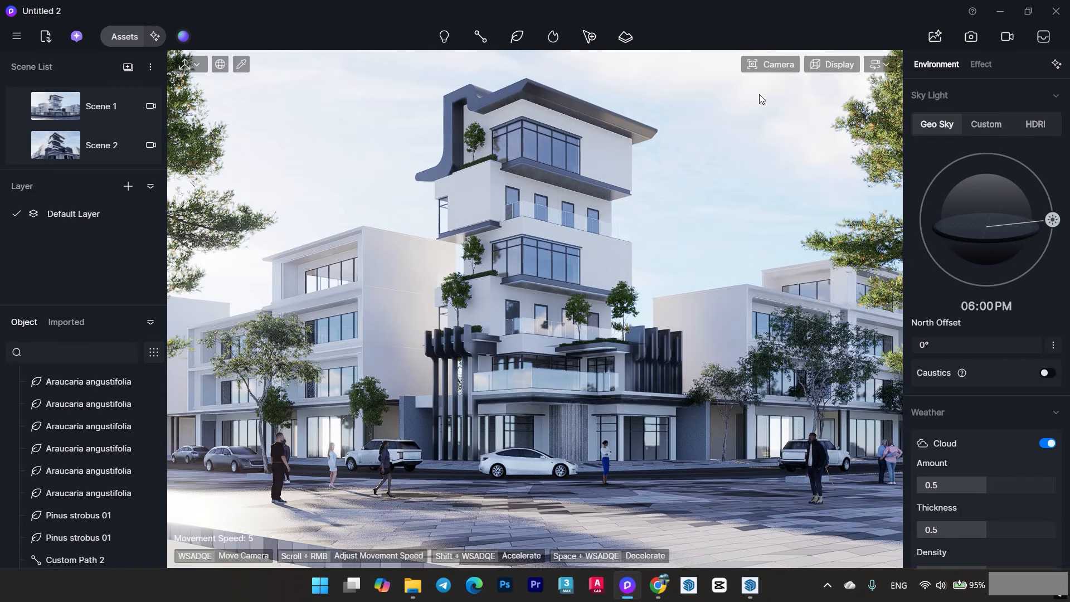
right_drag(759, 94, 756, 67)
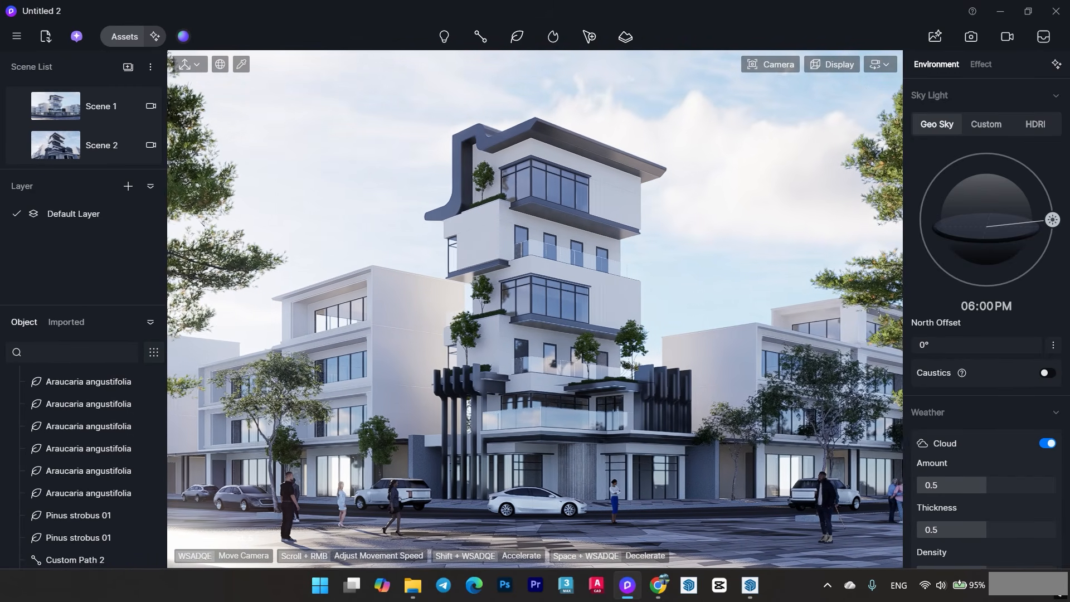
key(ctrl+s)
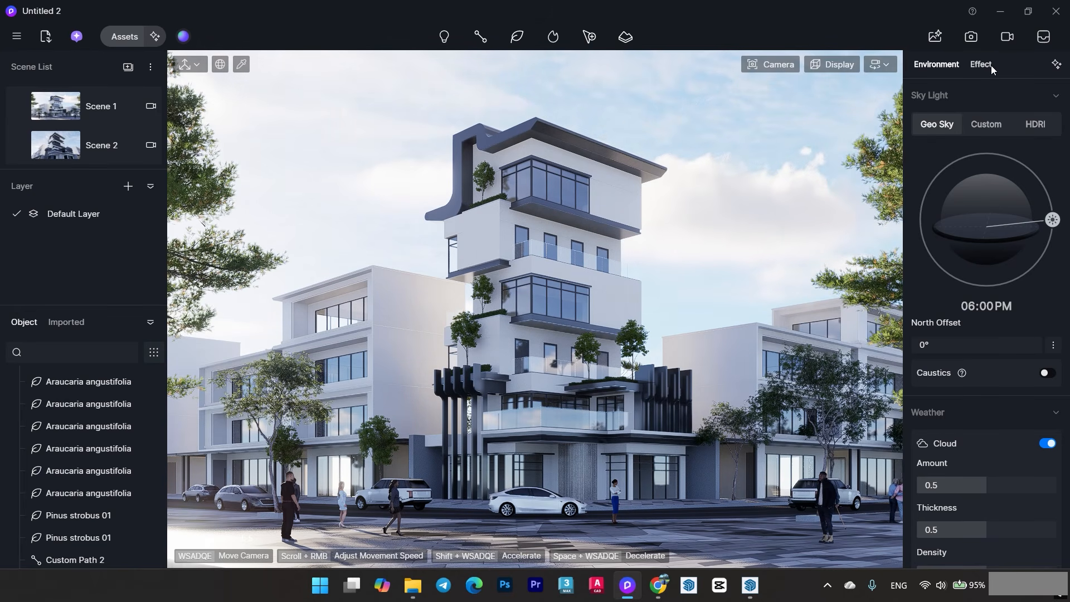
Switch the sky light to HDRI and snap the current view as the source for AI Atmosphere Match.
click(988, 124)
click(1018, 125)
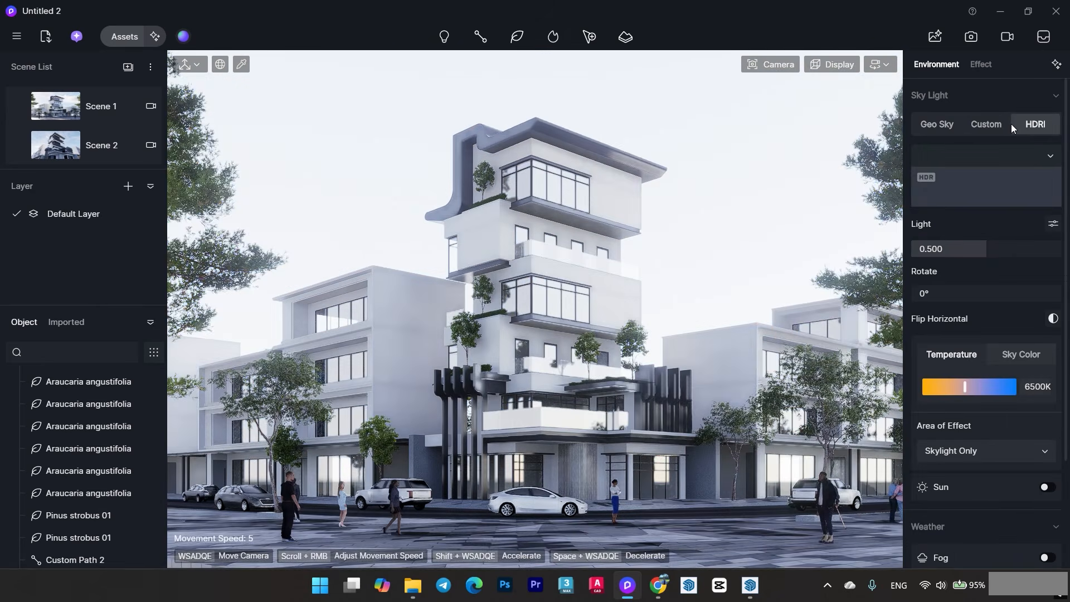
click(1040, 157)
click(1056, 64)
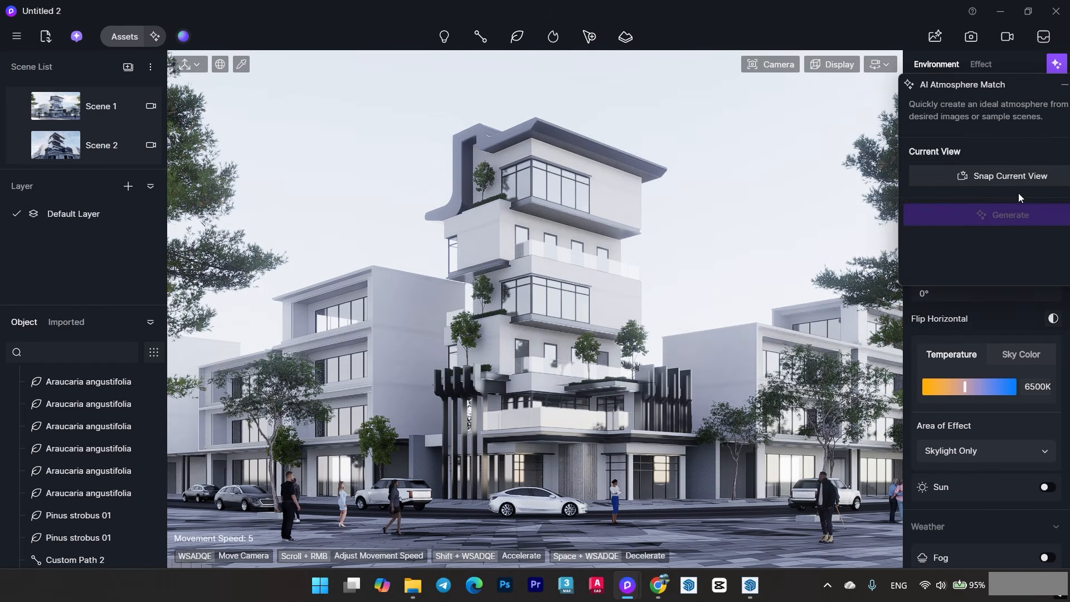
click(991, 175)
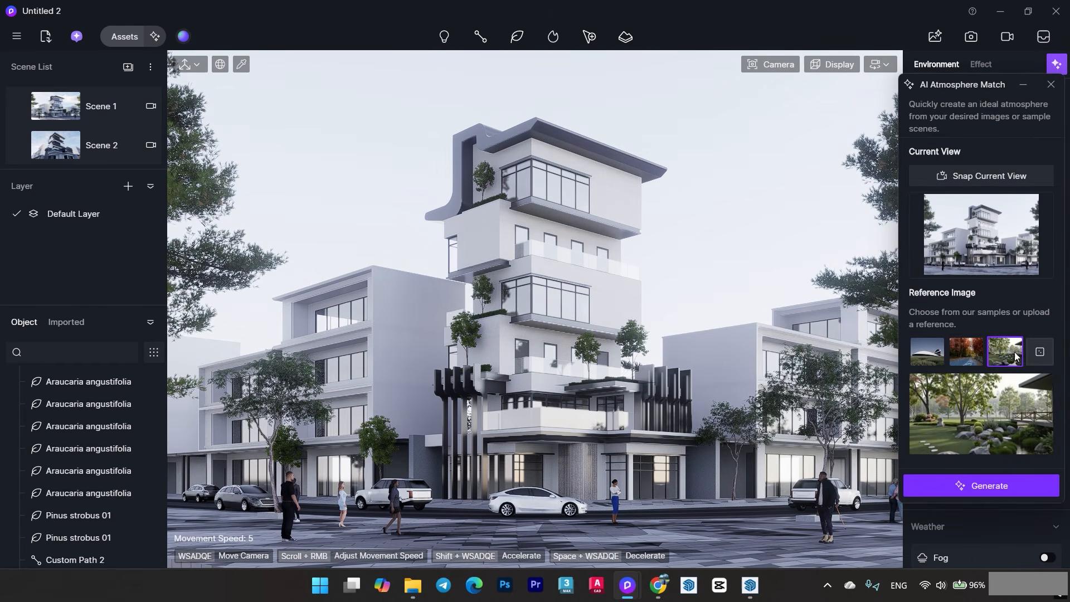
Load other reference samples, generate the atmosphere from the city high-rise image, and update Scene 1 with it.
click(1037, 353)
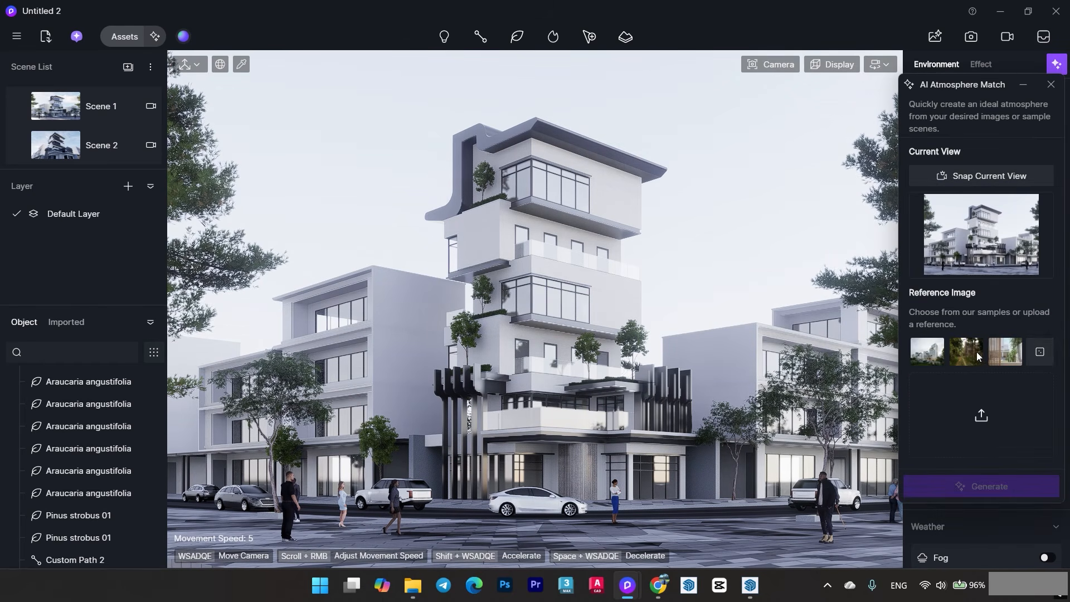
click(941, 355)
click(989, 487)
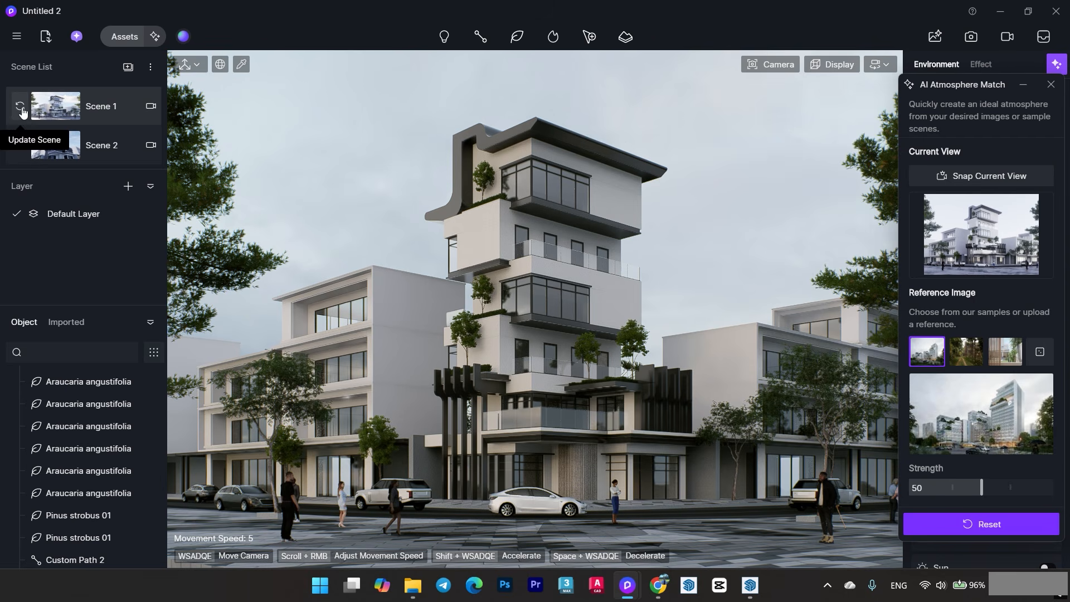
click(1051, 87)
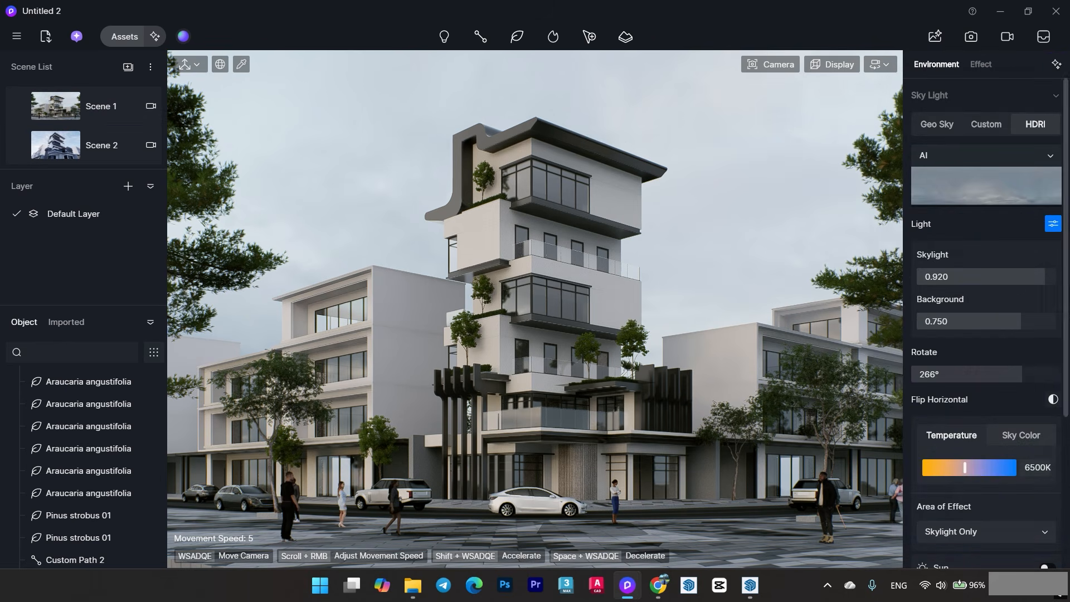
Enable the sun with sunlight intensity 1 and disk radius 1, rotate the HDRI to 66°, and save with Scene 1 updated.
scroll(930, 440, down, 4)
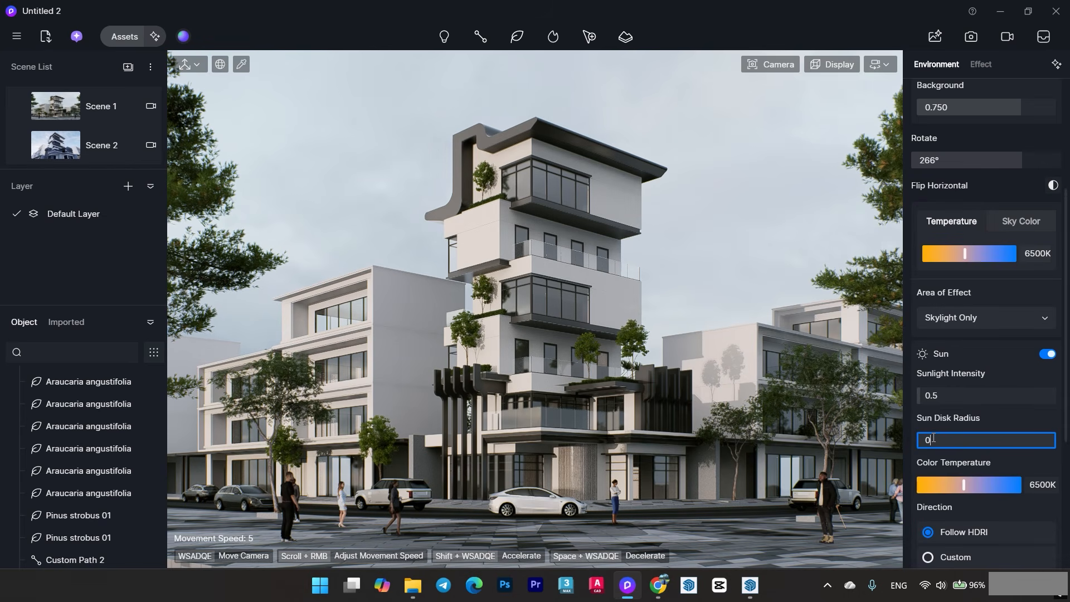
text(1)
key(Return)
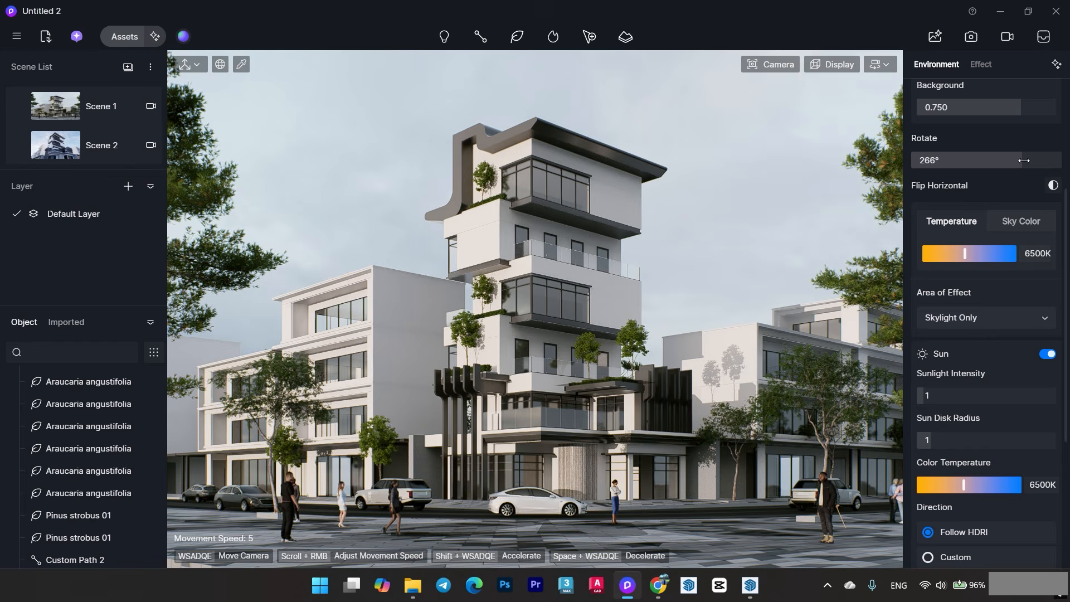
mouse_move(1025, 160)
mouse_down()
mouse_move(946, 178)
mouse_move(932, 192)
mouse_move(857, 195)
mouse_move(952, 205)
mouse_move(898, 211)
mouse_move(952, 225)
mouse_move(940, 225)
mouse_up()
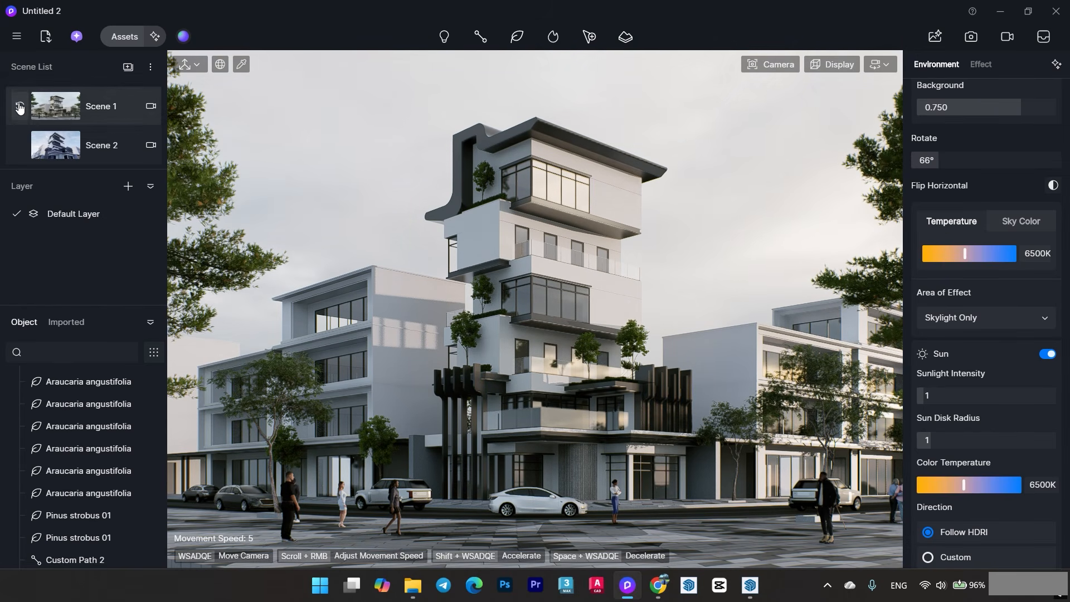
key(ctrl+s)
Switch to orbit navigation and place a rectangle light under the eave of the corner building's lower bay window.
click(479, 36)
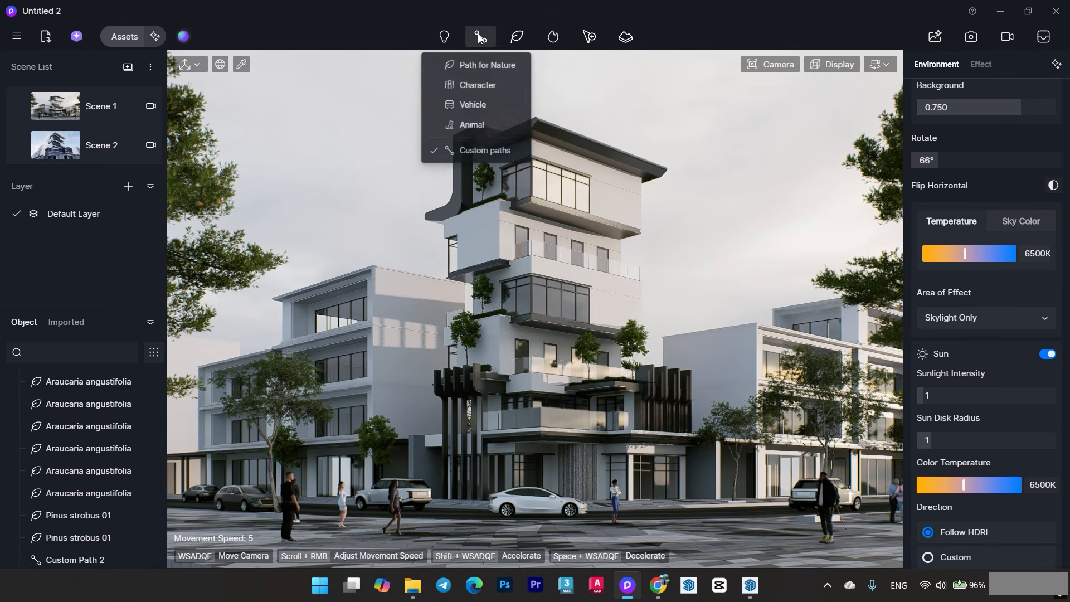
click(444, 36)
click(443, 129)
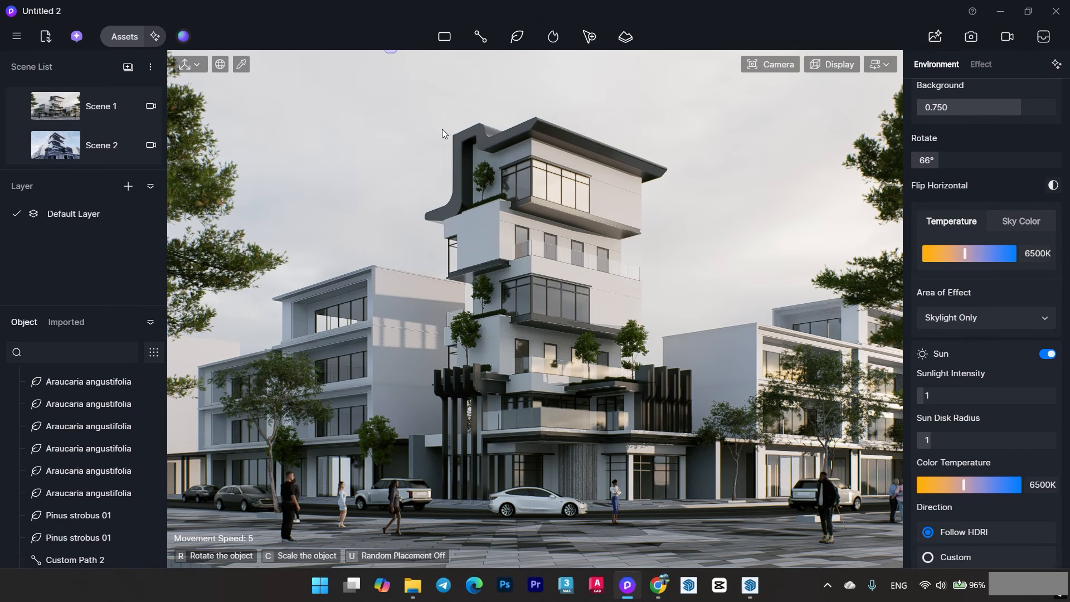
click(877, 66)
click(733, 382)
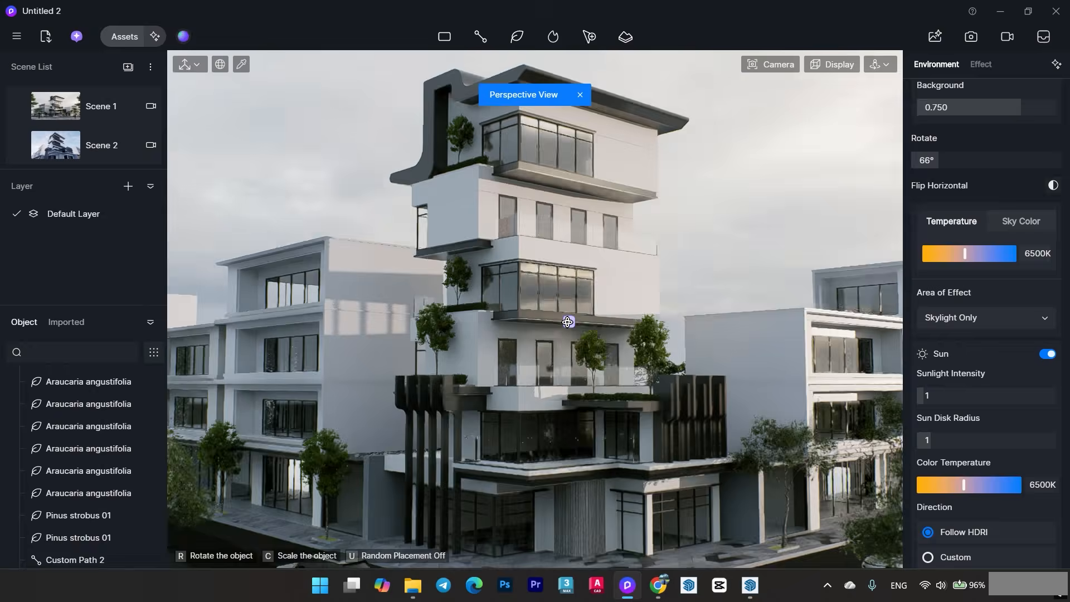
scroll(558, 311, up, 5)
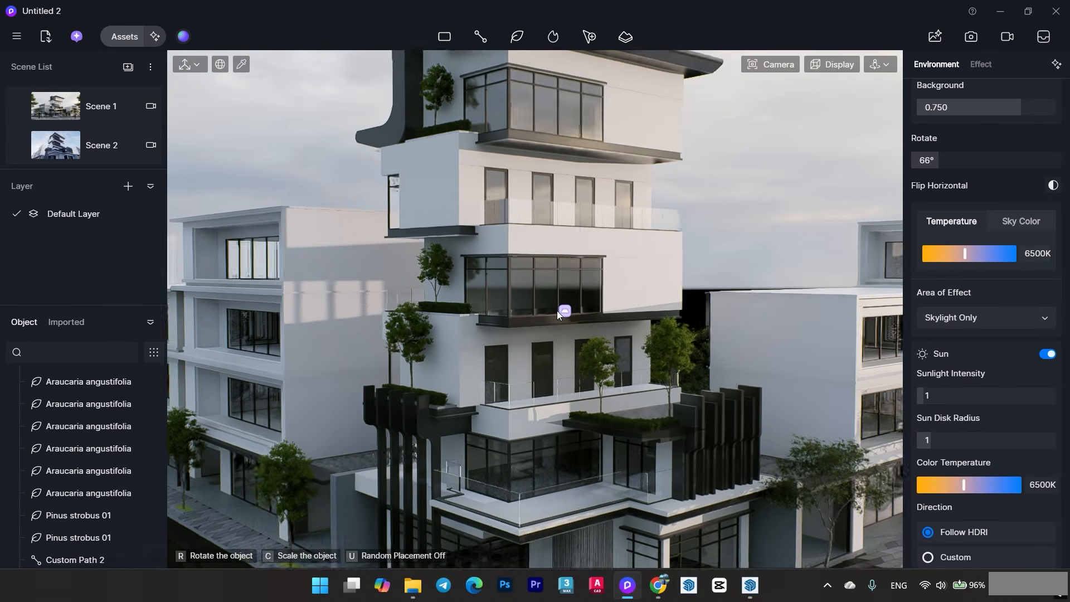
scroll(557, 310, up, 10)
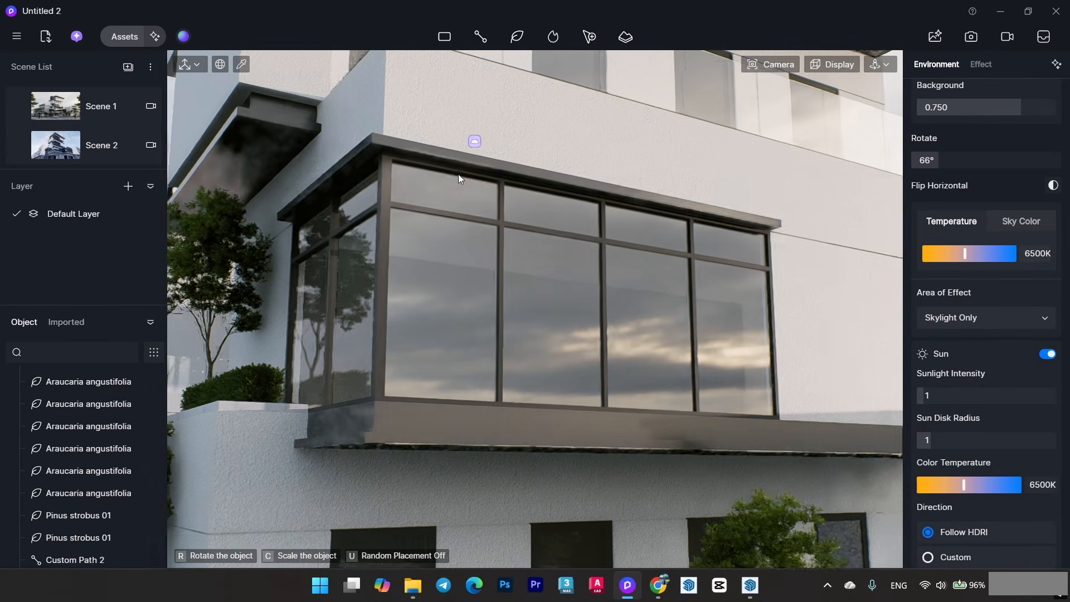
click(484, 191)
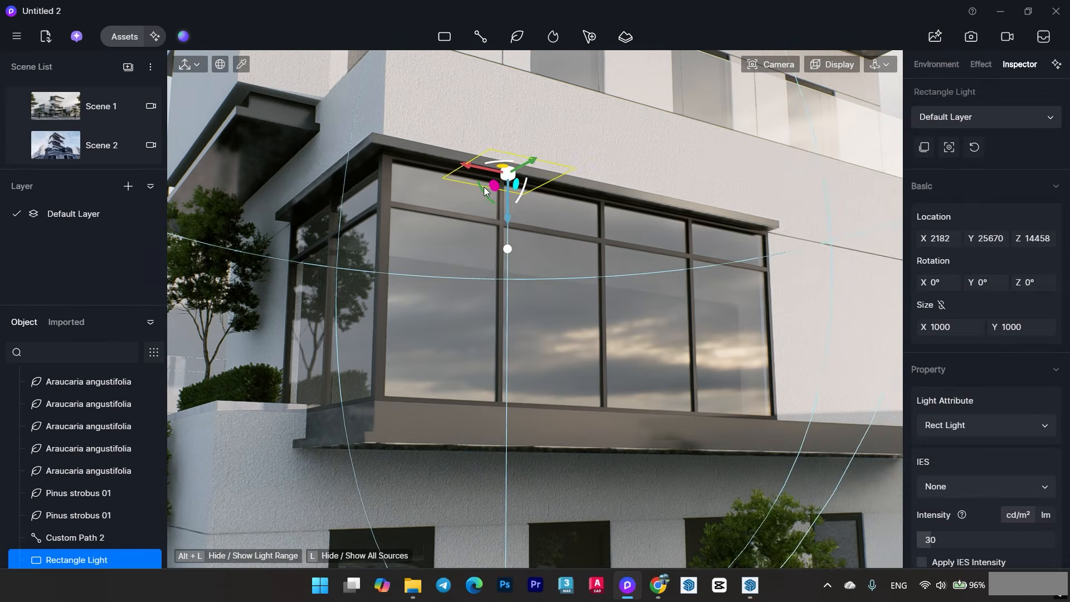
Size the rectangle light to about 5229 by 50 and shift it to about X 3392 along the front eave.
scroll(937, 425, down, 6)
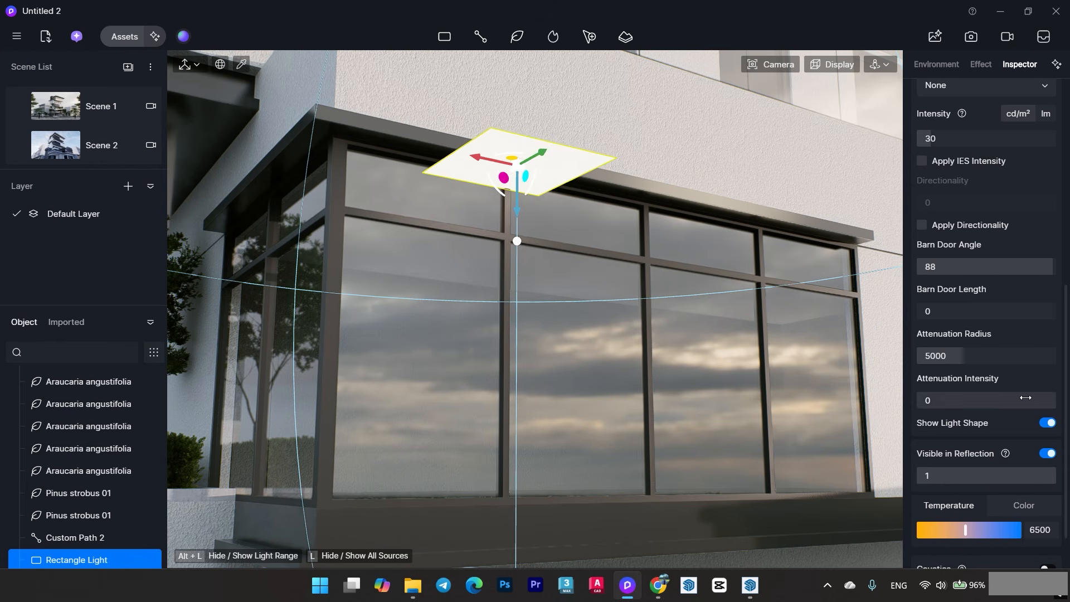
scroll(1020, 187, up, 6)
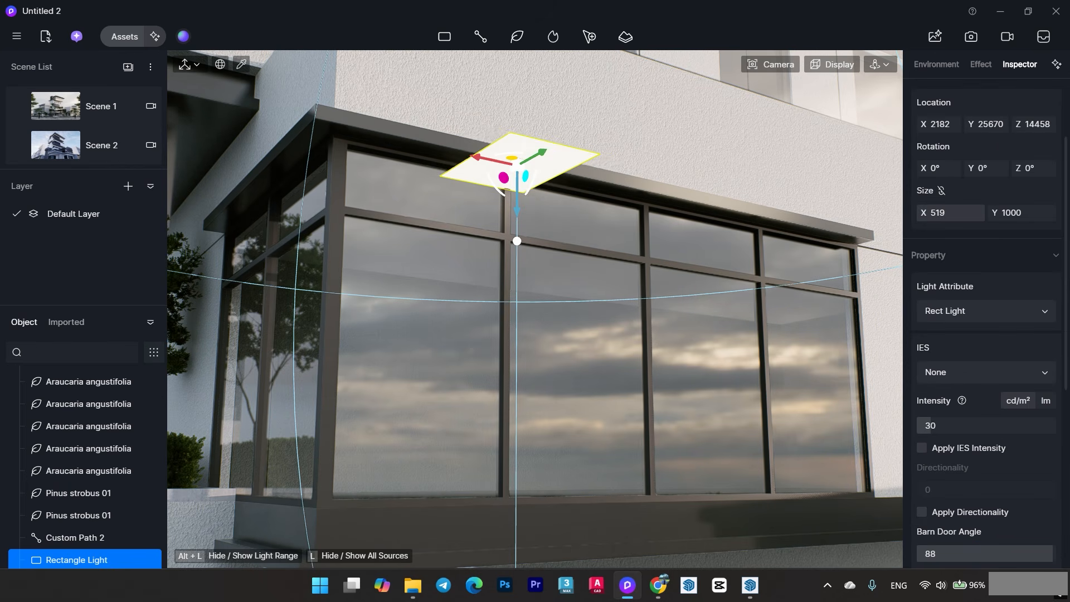
drag(942, 213, 953, 215)
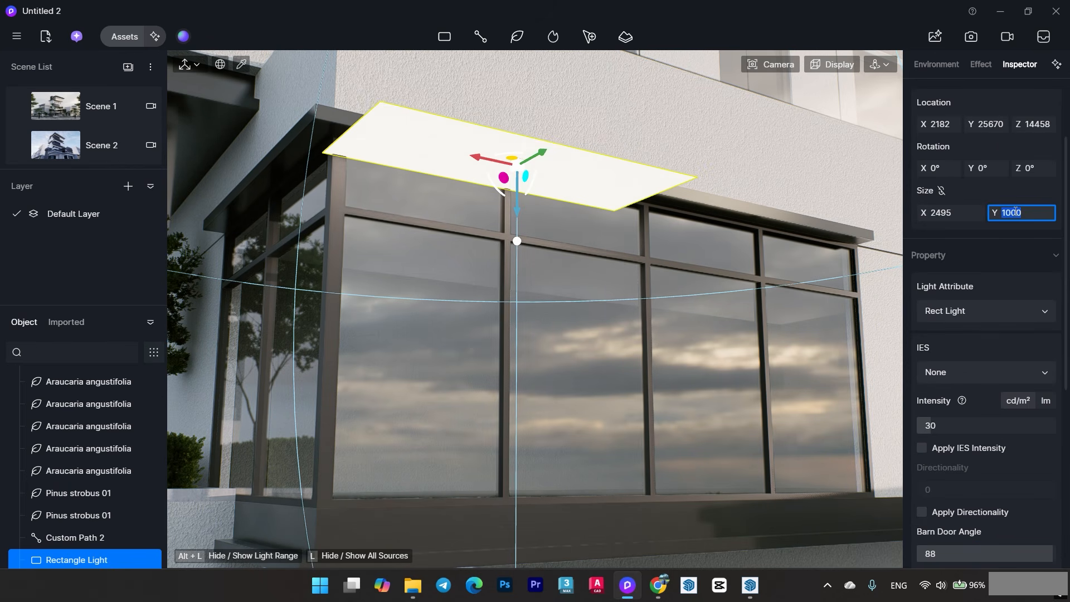
text(50)
key(Return)
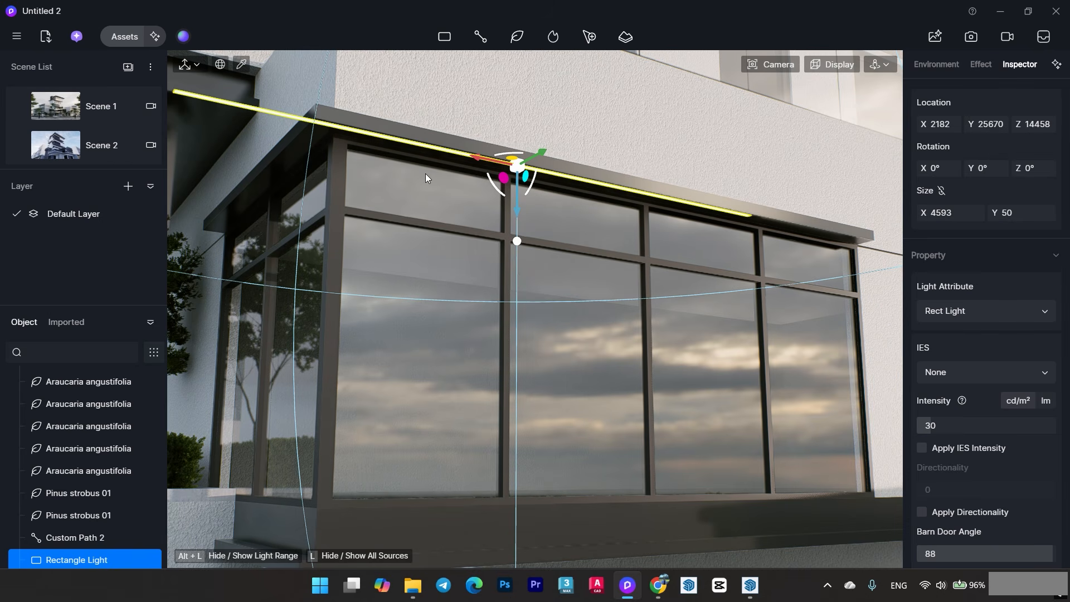
drag(480, 154, 617, 181)
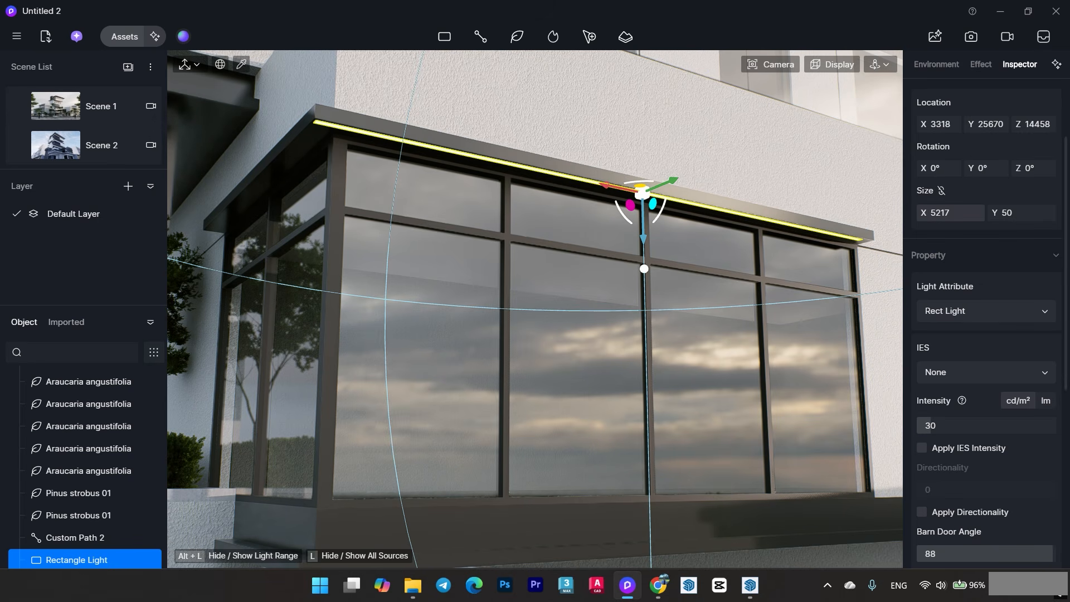
drag(611, 186, 611, 187)
Move the light inward to about Y 25273, raise it to about Z 14565 and set its intensity to 63.
right_drag(611, 187, 686, 199)
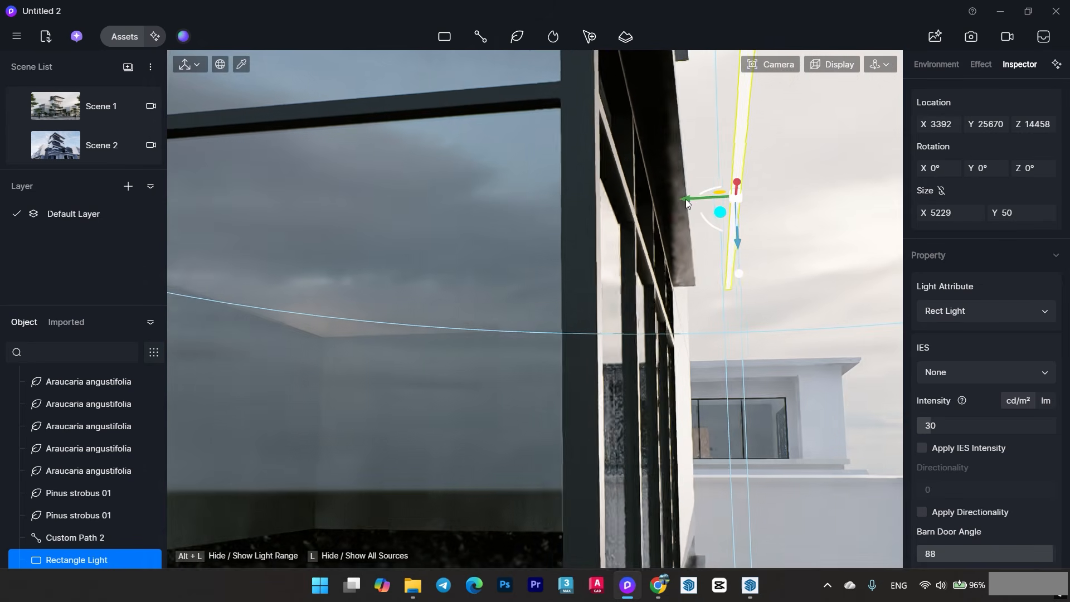
drag(697, 199, 624, 196)
right_drag(623, 196, 642, 204)
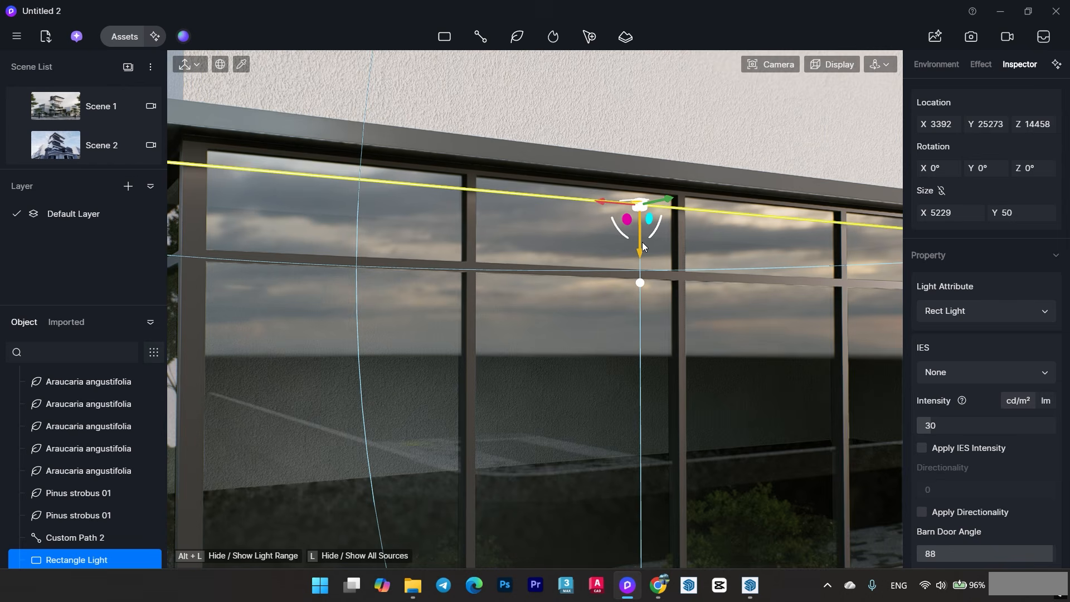
drag(642, 246, 641, 225)
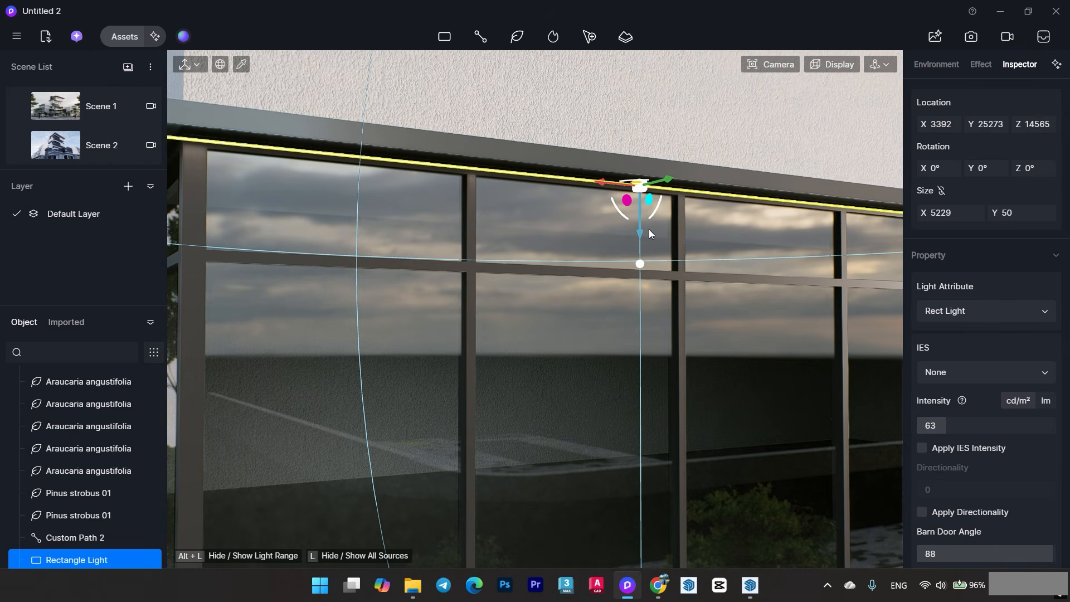
Set the light's intensity to 117 and its Y size to 100, and position it inside the room close behind the front glazing.
drag(657, 176, 566, 179)
right_drag(606, 180, 602, 179)
key(ctrl+z)
click(447, 190)
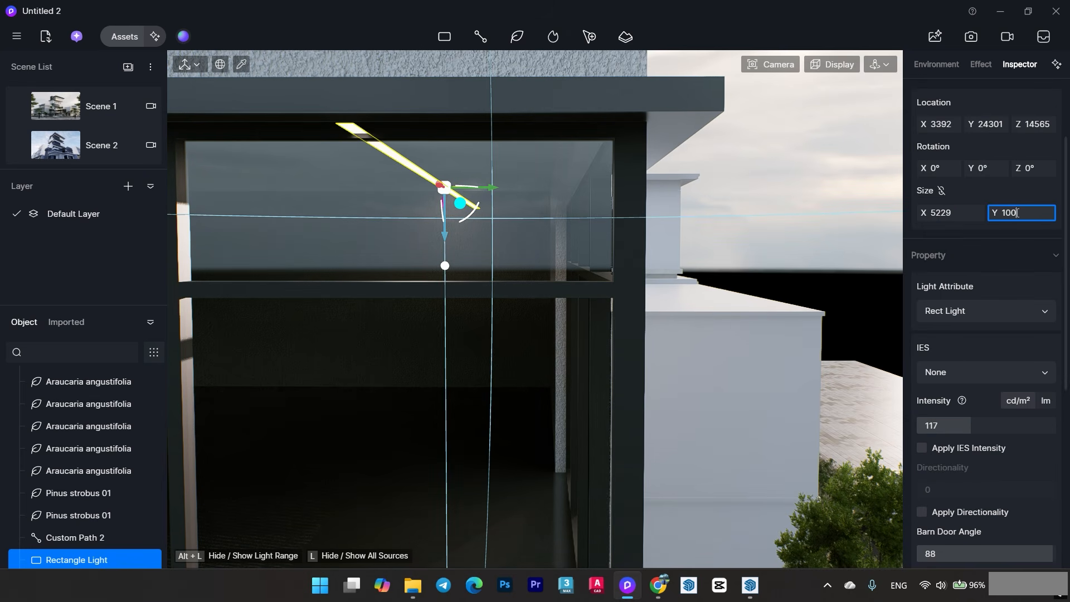
key(Return)
mouse_move(356, 179)
right_down()
mouse_move(487, 189)
mouse_move(362, 191)
right_up()
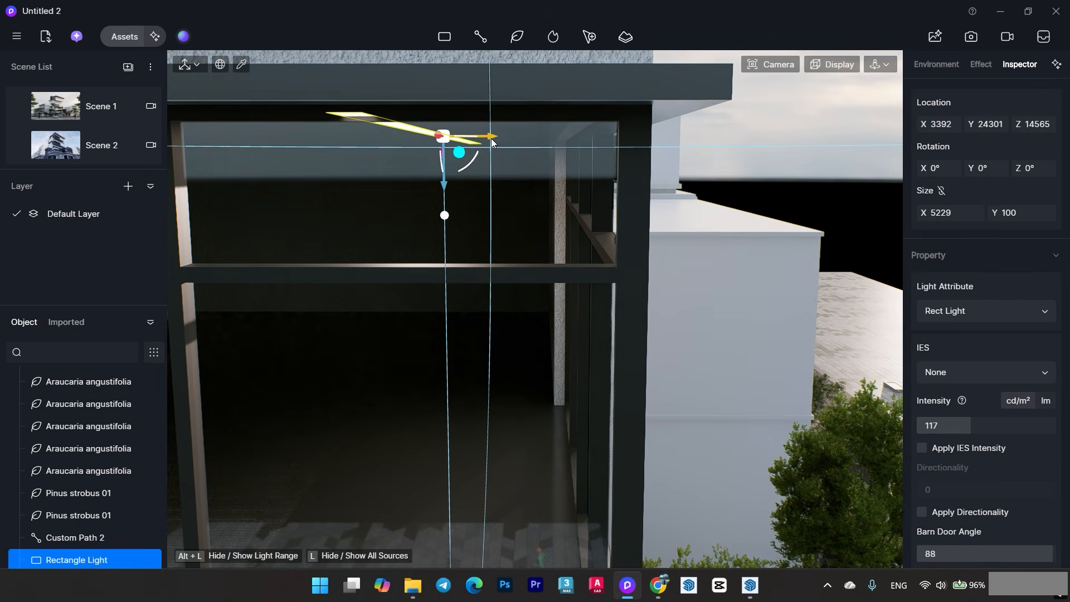
drag(492, 142, 618, 135)
Give the light a warm orange colour with hue 24, saturation 61 and value 89.
scroll(1015, 442, down, 5)
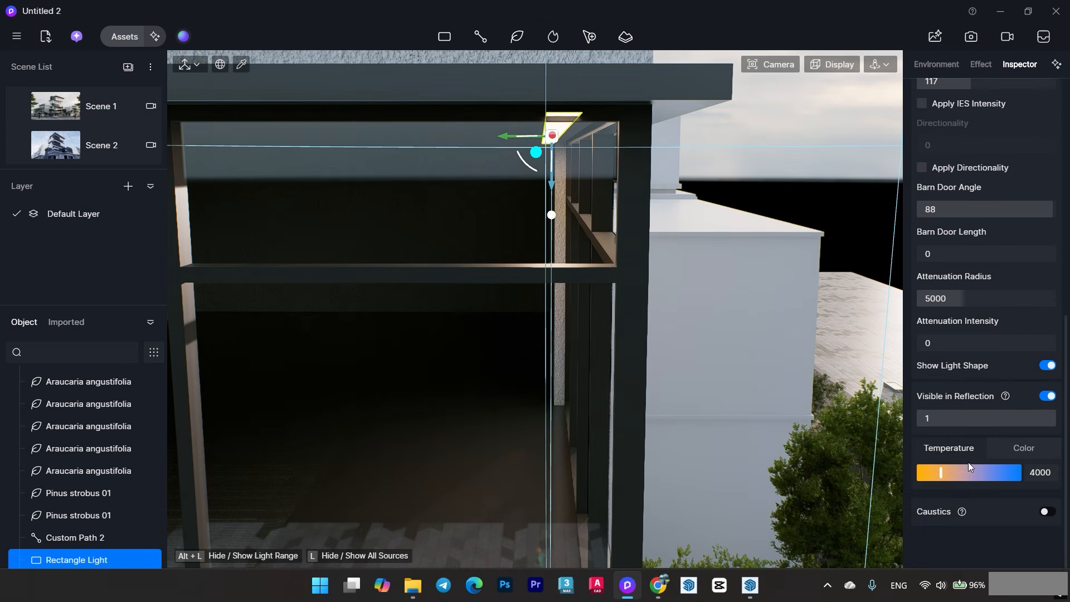
click(1018, 450)
click(926, 473)
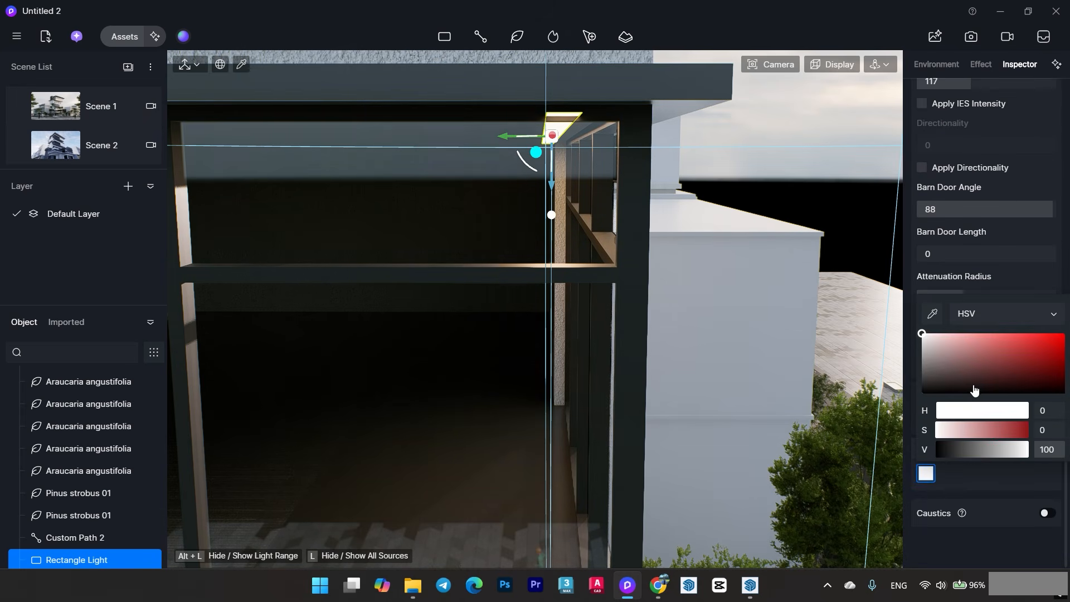
click(959, 409)
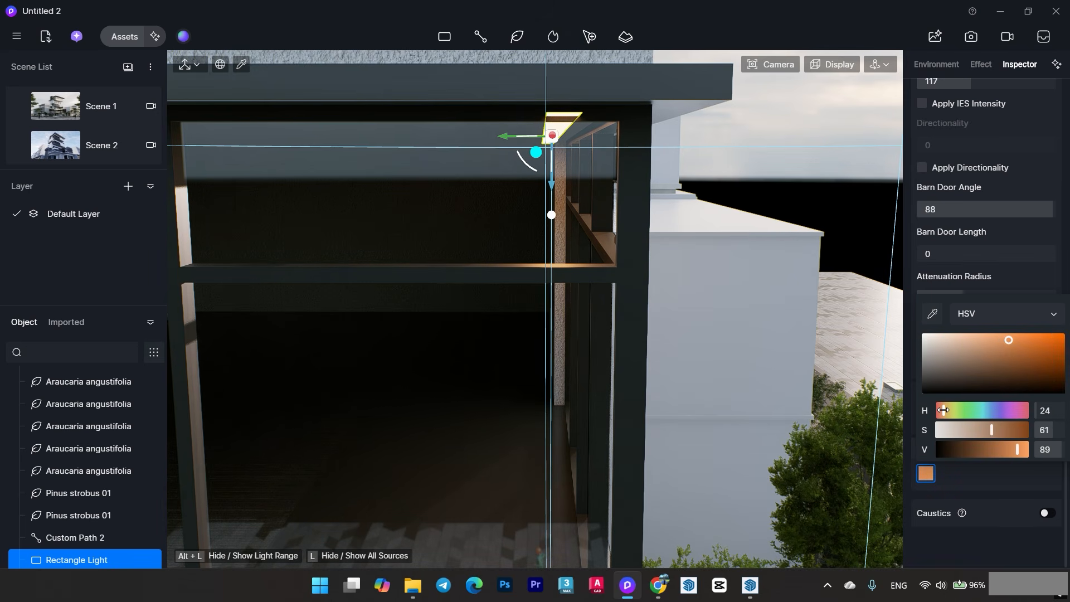
Shift the light strip lengthwise so that it sits between the ends of the bay's front window.
right_drag(854, 360, 517, 246)
scroll(484, 292, up, 2)
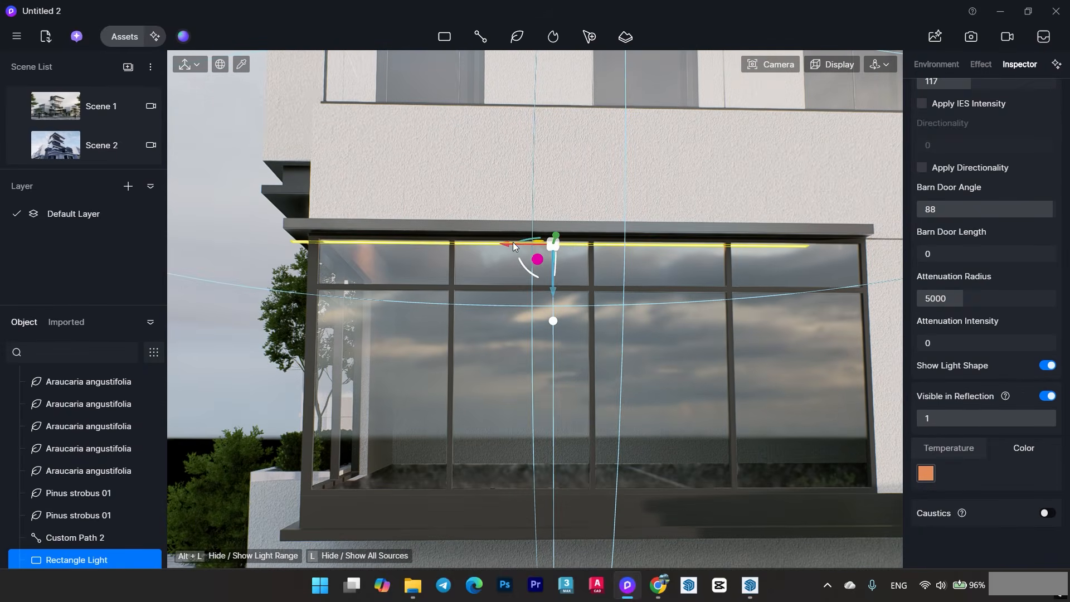
mouse_move(512, 243)
mouse_down()
mouse_move(554, 239)
mouse_move(509, 245)
mouse_up()
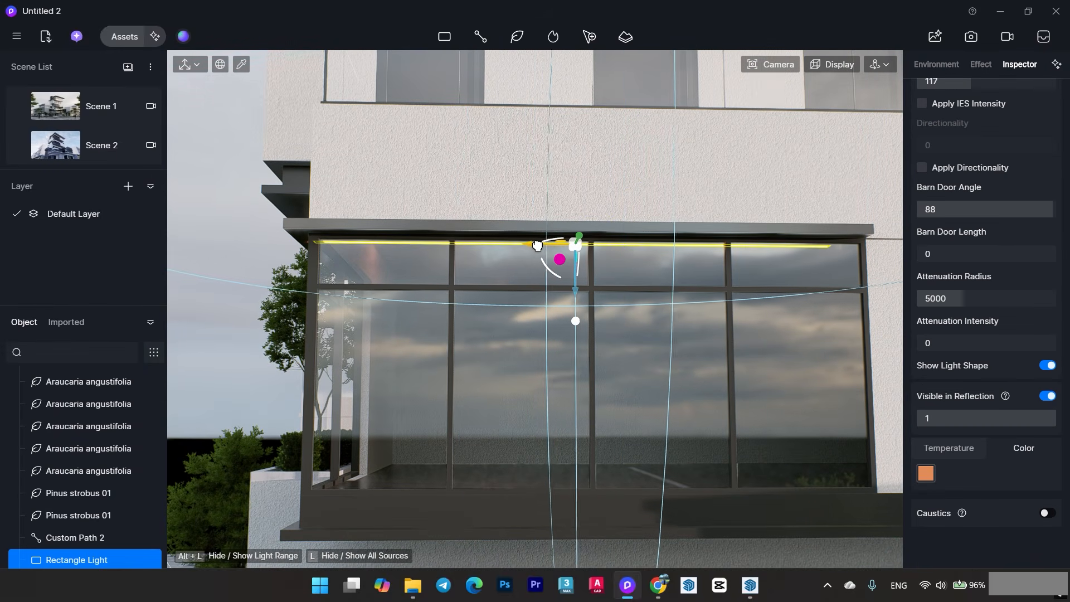
right_drag(560, 249, 619, 246)
drag(588, 245, 581, 247)
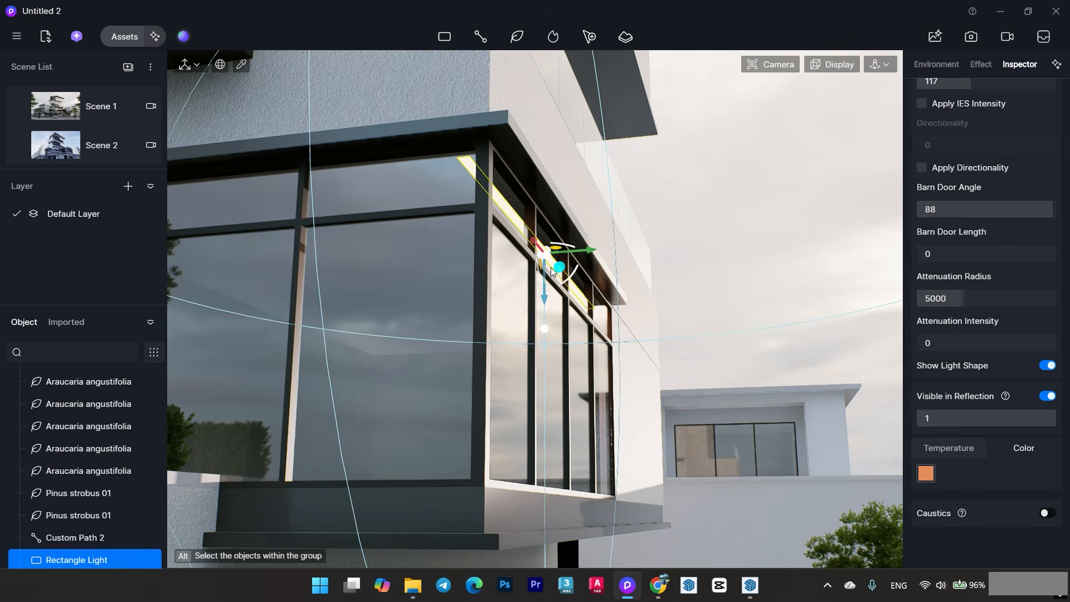
Copy the light strip, rotate the copy by -90° and move it along the head of the bay's side window.
right_drag(735, 241, 693, 238)
drag(672, 218, 590, 241)
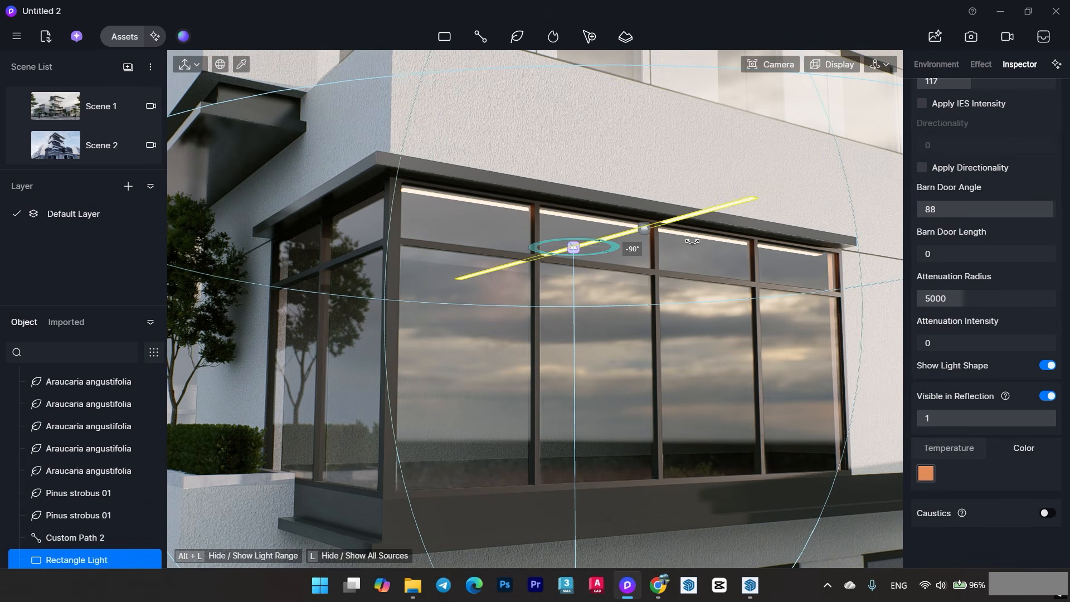
right_drag(691, 242, 613, 250)
drag(601, 250, 432, 250)
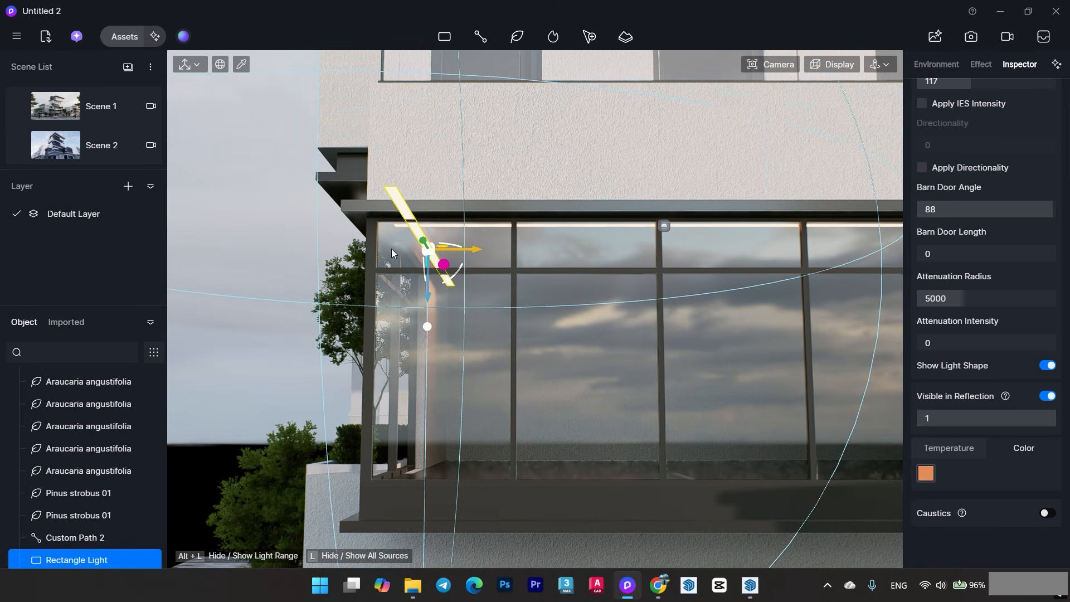
right_drag(321, 247, 369, 242)
drag(316, 235, 202, 251)
right_drag(385, 249, 315, 249)
drag(443, 267, 436, 271)
Group the front and side light strips and copy the group up to the bay window on the upper floor.
scroll(553, 348, down, 2)
right_drag(516, 340, 632, 361)
scroll(553, 348, down, 4)
scroll(623, 325, up, 2)
scroll(624, 323, up, 1)
ctrl+click(632, 363)
right_click(74, 539)
click(108, 445)
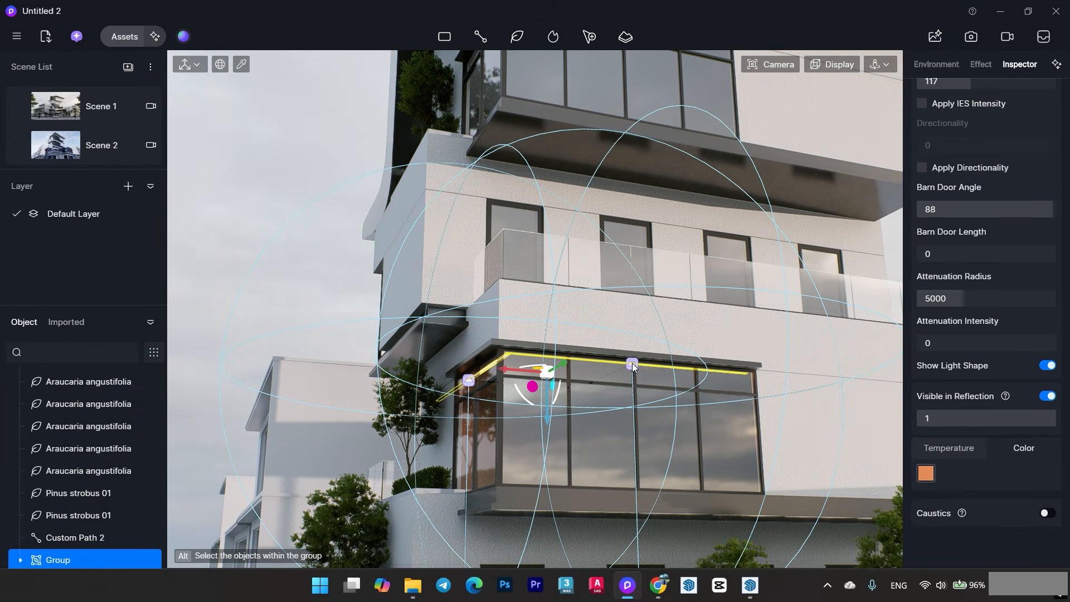
shift+drag(546, 413, 605, 122)
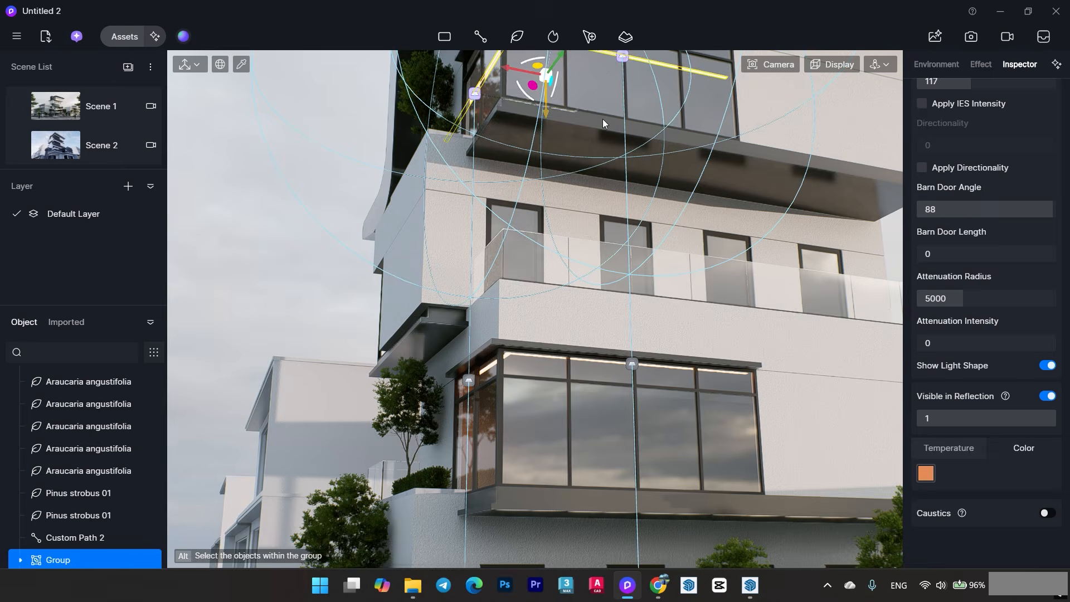
Raise the copied strip-light group to the window head of the upper-floor bay.
middle_drag(571, 123, 563, 321)
scroll(563, 320, up, 5)
right_drag(552, 304, 541, 293)
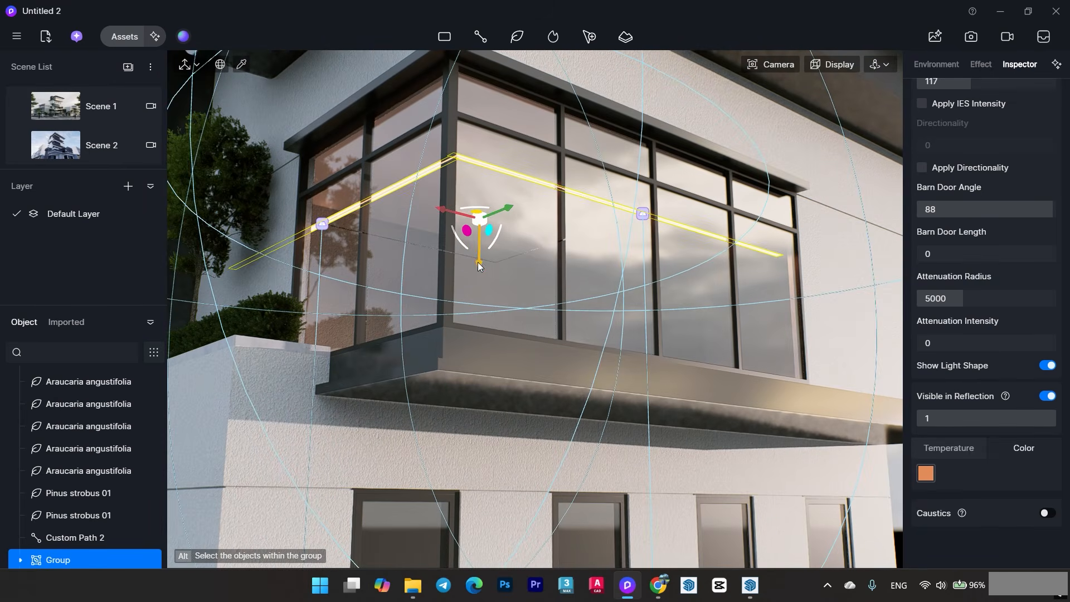
drag(477, 262, 500, 199)
Copy the strip-light group down to the head of the corner glazing on the terrace level.
scroll(500, 199, down, 3)
middle_drag(500, 199, 547, 193)
scroll(558, 221, down, 3)
shift+drag(510, 108, 511, 489)
middle_drag(511, 488, 530, 433)
scroll(520, 289, up, 3)
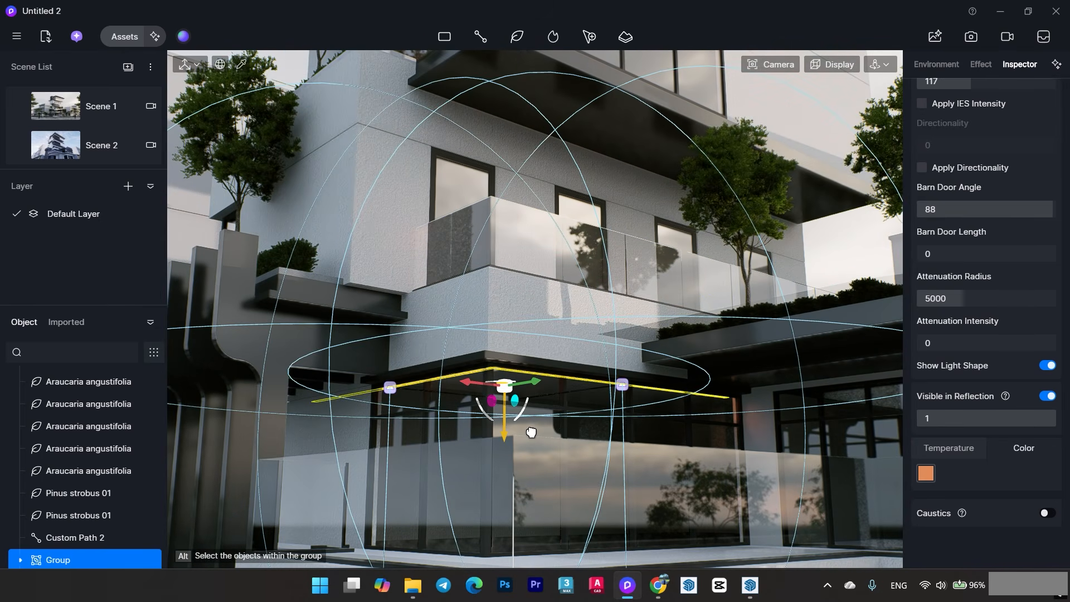
scroll(533, 432, up, 2)
scroll(531, 428, up, 2)
right_drag(510, 394, 546, 331)
Place a spot light at the head of the terrace level's corner glazing.
scroll(485, 336, down, 4)
scroll(485, 336, down, 3)
scroll(564, 418, down, 2)
scroll(545, 331, up, 3)
scroll(544, 332, up, 3)
middle_drag(544, 332, 537, 218)
scroll(486, 432, down, 3)
middle_drag(487, 438, 433, 222)
scroll(495, 362, up, 4)
mouse_move(433, 222)
right_down()
mouse_move(437, 196)
mouse_move(438, 221)
right_up()
middle_drag(520, 325, 520, 382)
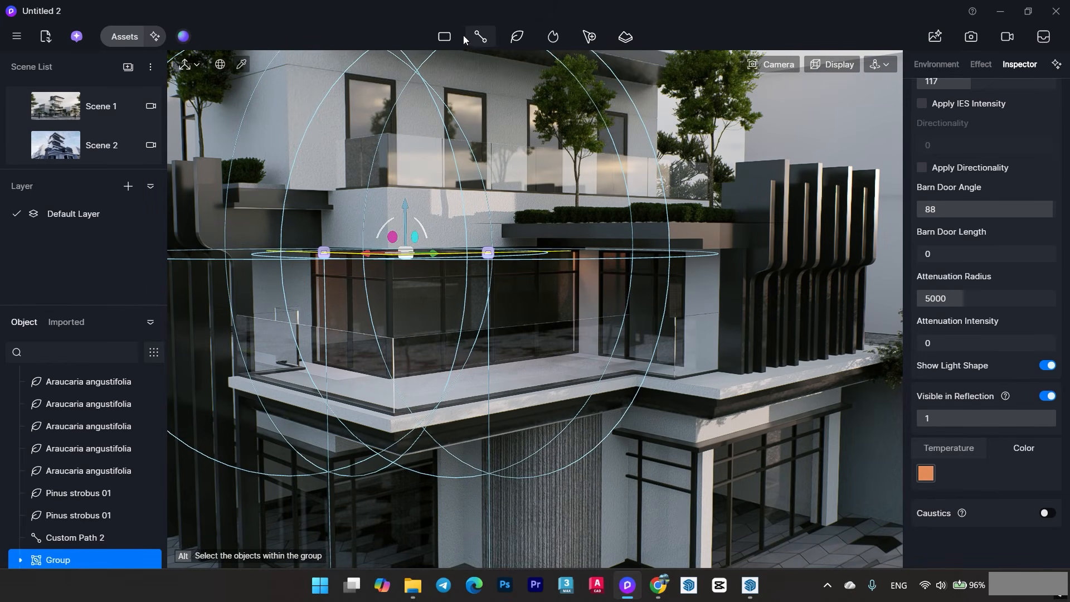
mouse_move(463, 39)
click(446, 64)
scroll(461, 284, up, 4)
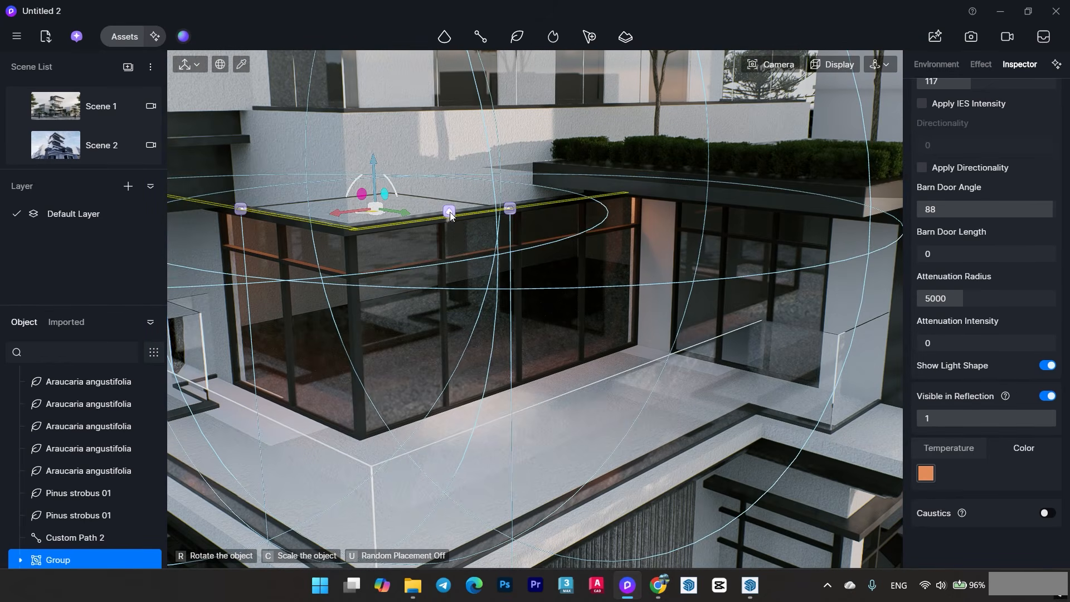
click(450, 215)
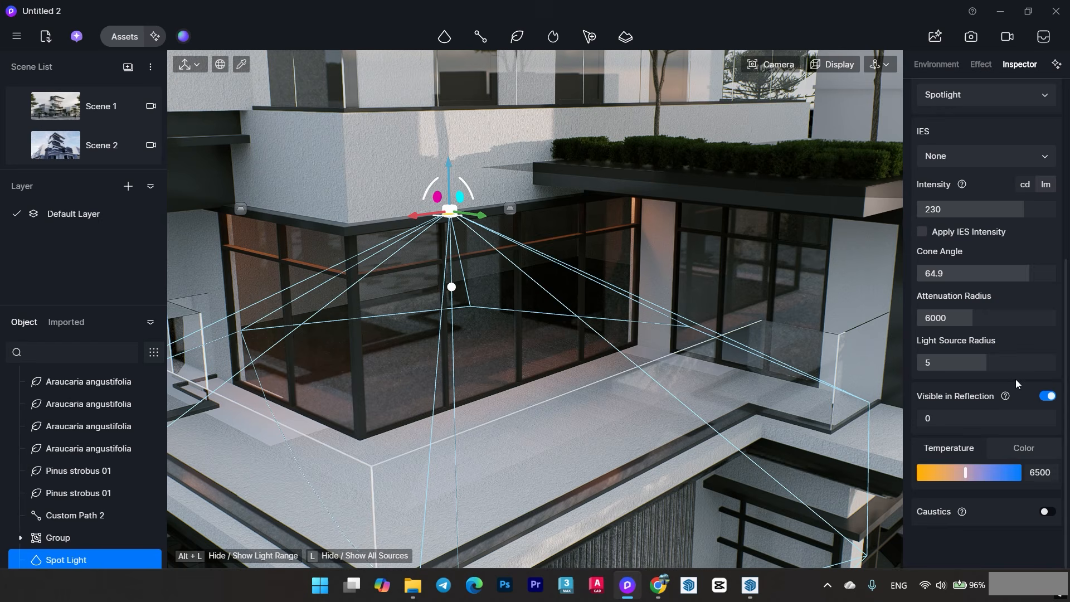
Give the spot light the IES 03 profile, cone angle 66.9, attenuation radius 8174, light source radius 3.2 and temperature 4500.
click(966, 156)
click(969, 290)
drag(1029, 273, 1033, 273)
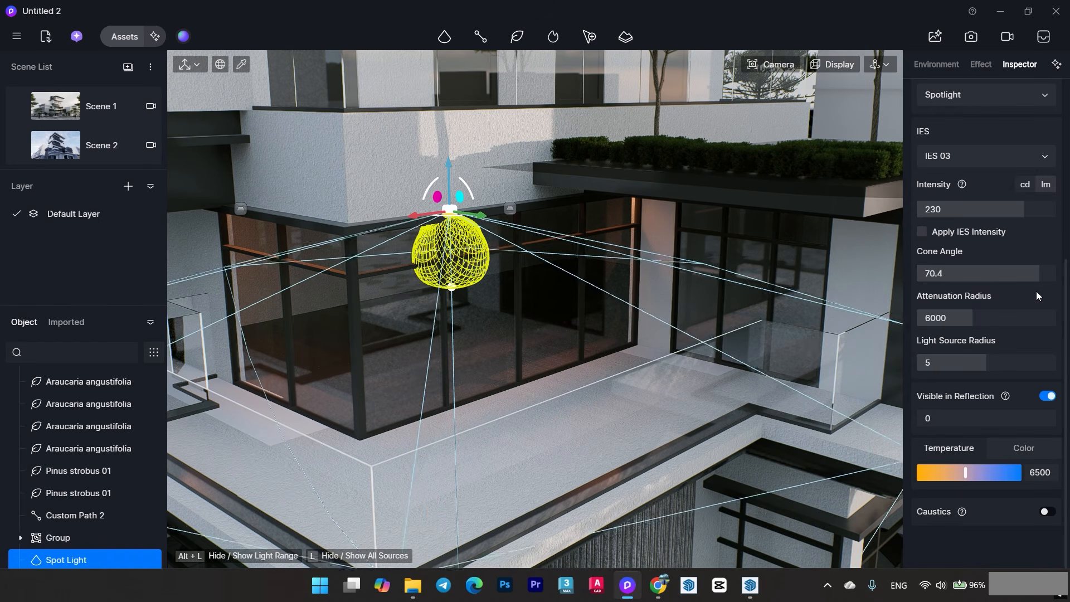
drag(973, 317, 992, 353)
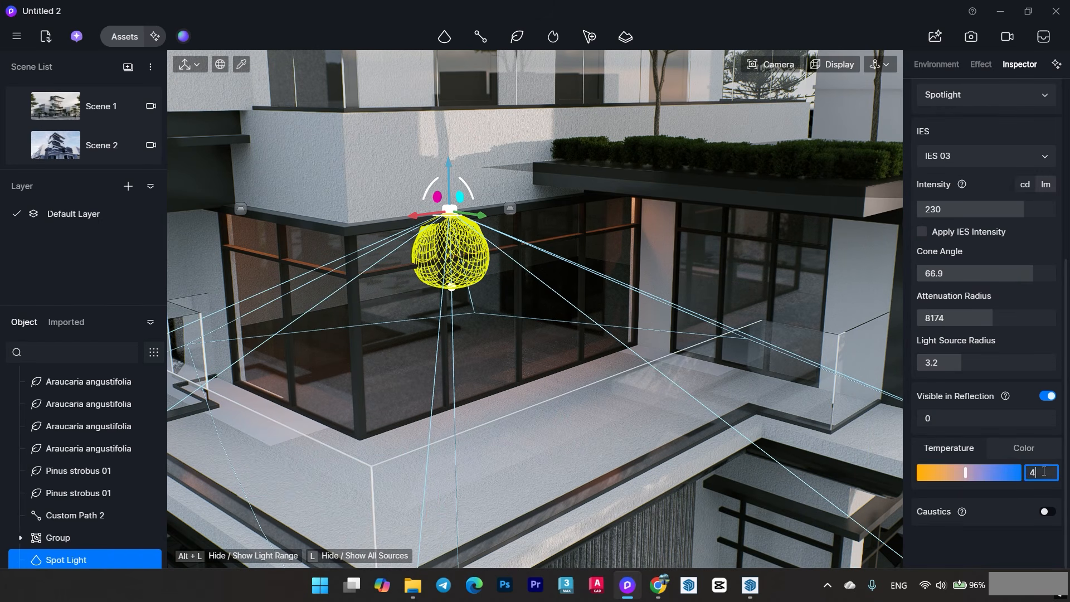
right_drag(484, 266, 515, 202)
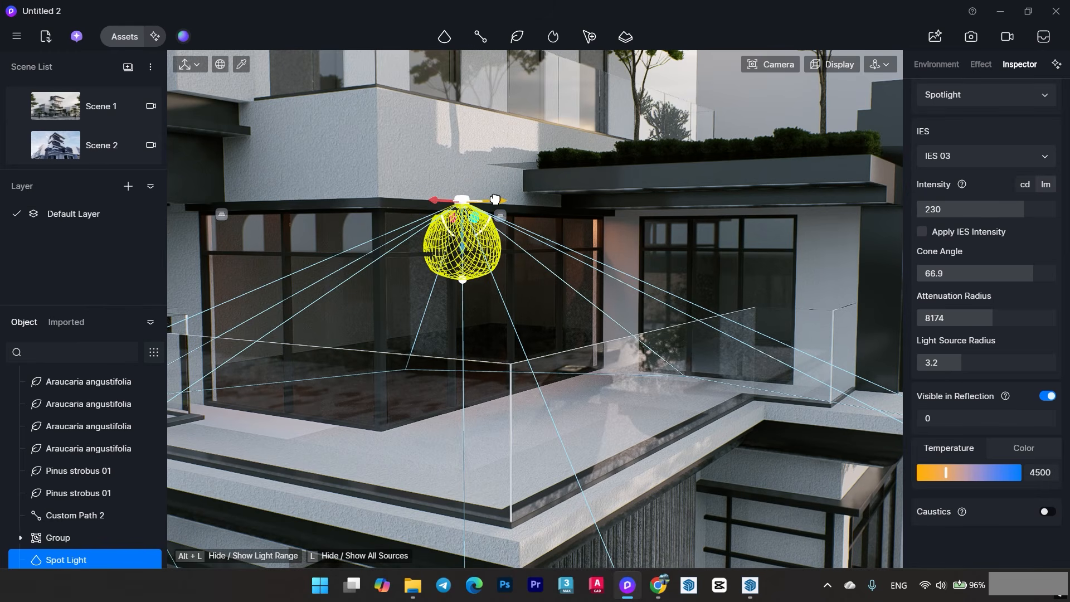
Copy the spot light along the head of the terrace glazing and group the two spot lights.
drag(495, 200, 394, 191)
right_drag(429, 192, 398, 195)
mouse_move(400, 197)
mouse_down()
mouse_move(582, 200)
mouse_move(394, 200)
mouse_up()
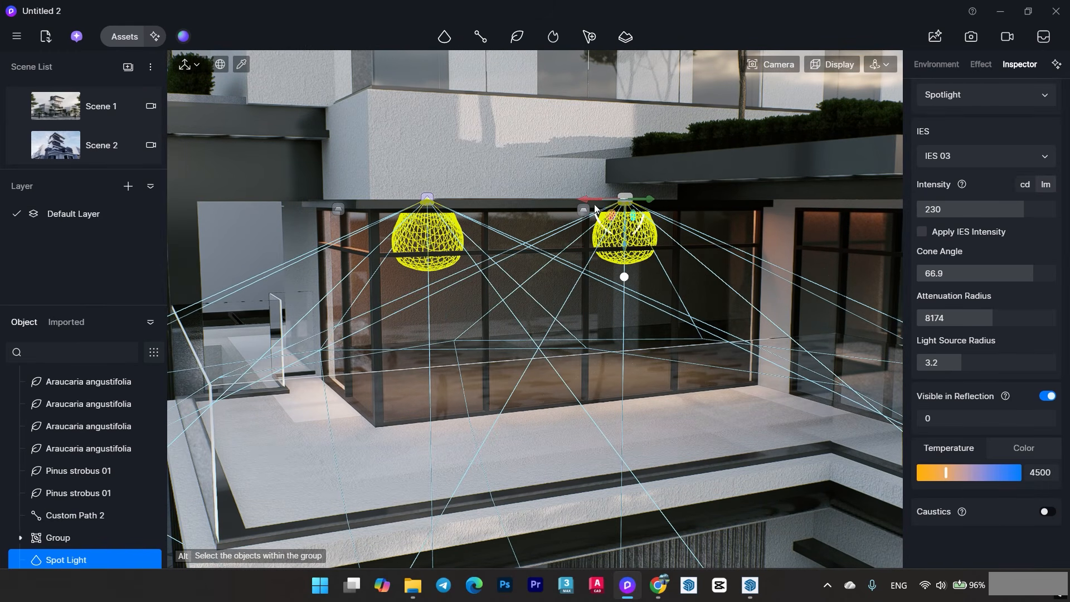
scroll(89, 499, down, 1)
right_click(91, 493)
click(118, 539)
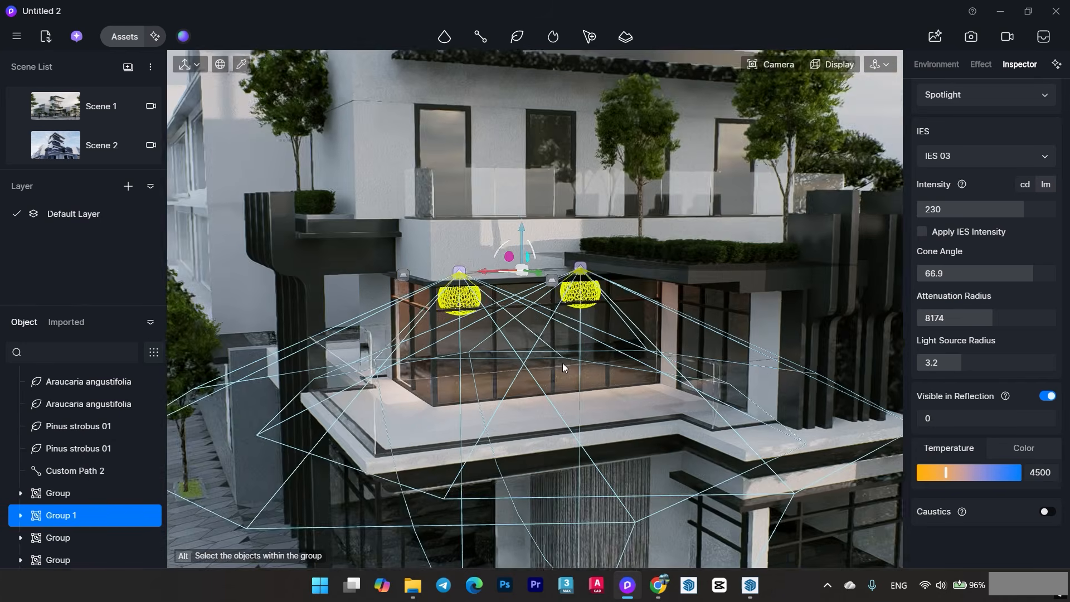
Copy the spot-light group up one floor and place it beneath the bay's overhang, in front of the balcony doors.
right_drag(579, 285, 592, 341)
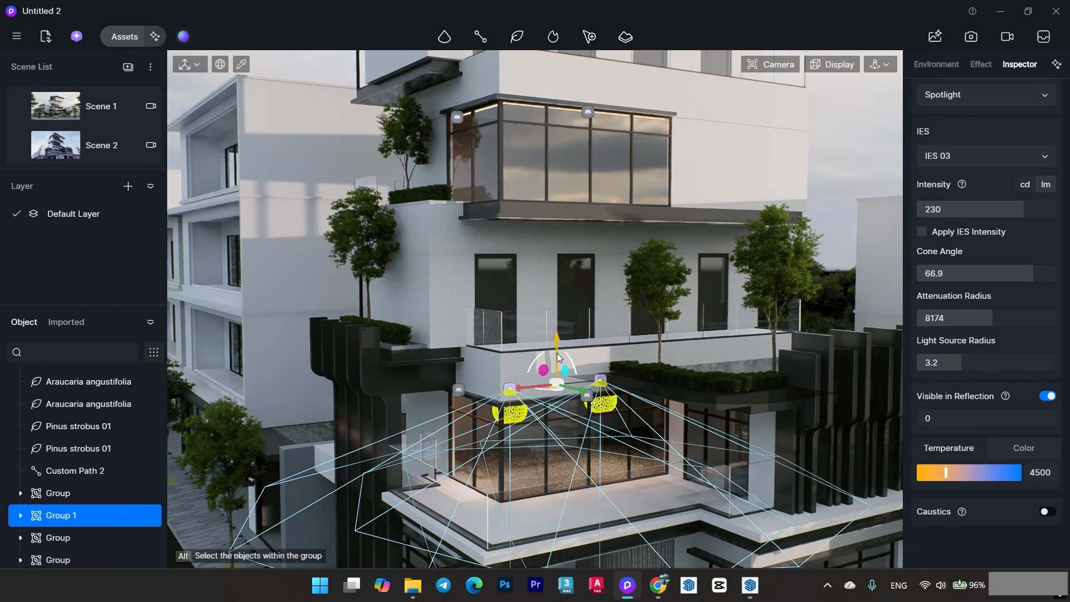
shift+drag(559, 349, 563, 216)
right_drag(563, 216, 585, 245)
scroll(582, 250, up, 3)
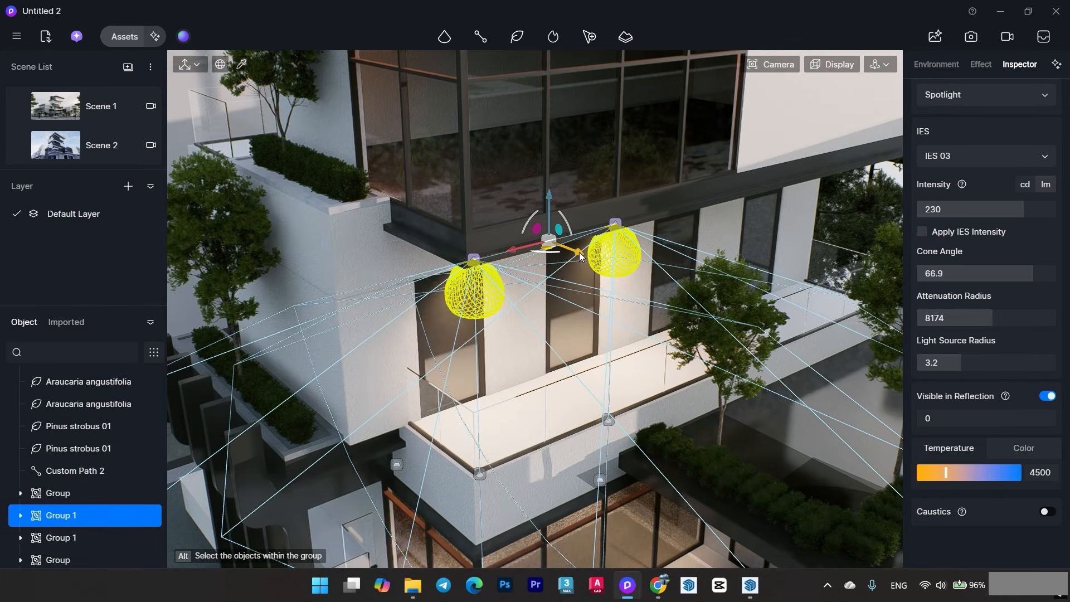
drag(580, 252, 537, 234)
right_drag(559, 289, 505, 322)
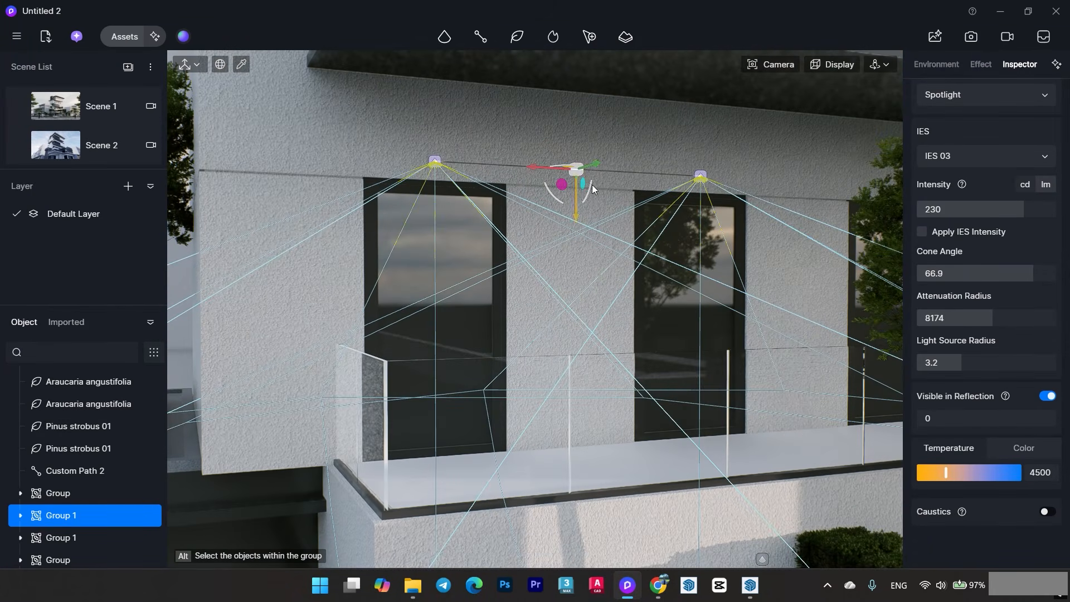
drag(603, 162, 652, 132)
scroll(650, 132, down, 3)
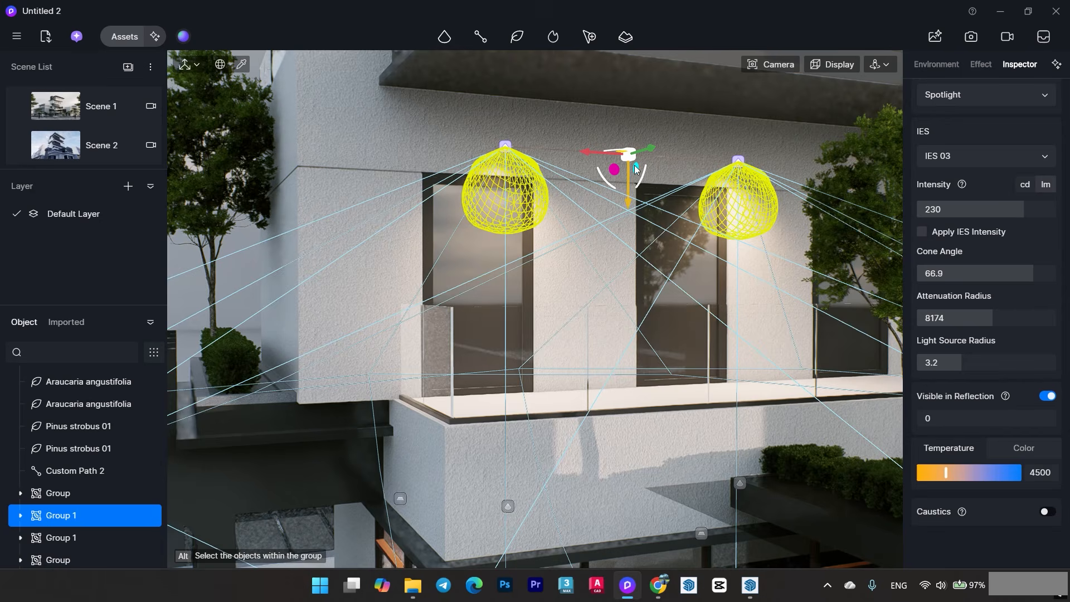
drag(635, 198, 636, 142)
Shift the copied spot-light group sideways and down so the lights sit above the first two balcony doors.
scroll(635, 306, down, 4)
middle_drag(636, 306, 557, 324)
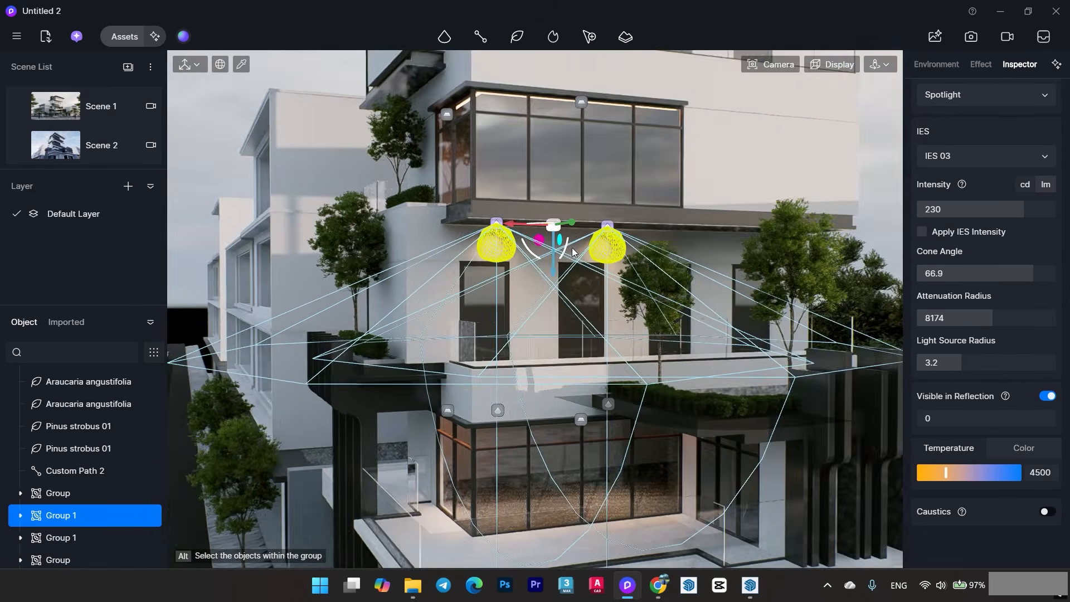
scroll(574, 249, up, 3)
drag(566, 226, 520, 234)
right_drag(519, 234, 484, 224)
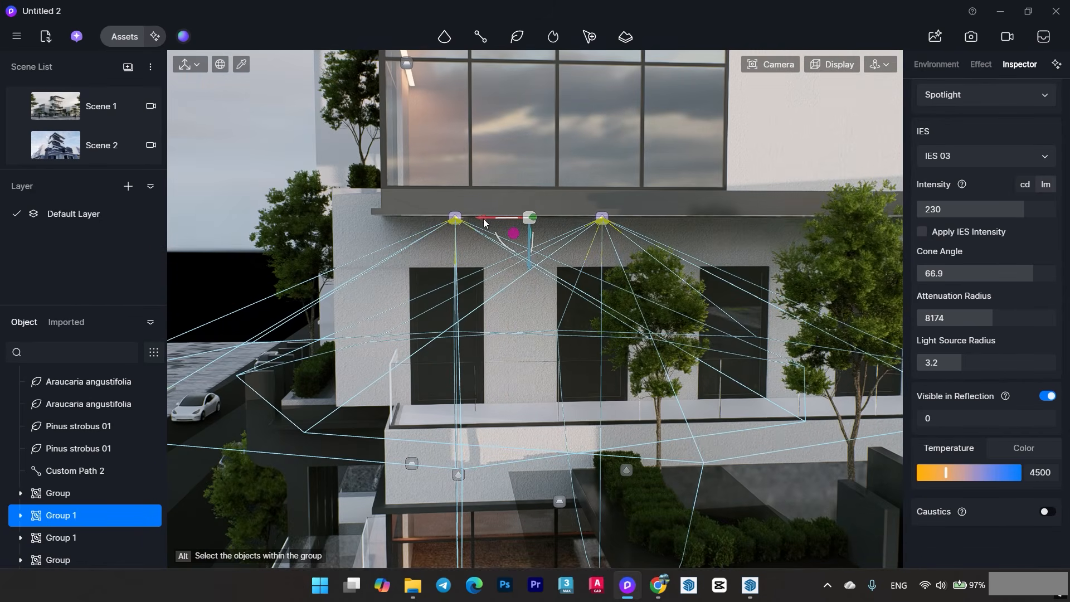
drag(528, 257, 541, 293)
right_drag(541, 293, 544, 293)
drag(374, 260, 475, 260)
right_drag(574, 282, 490, 289)
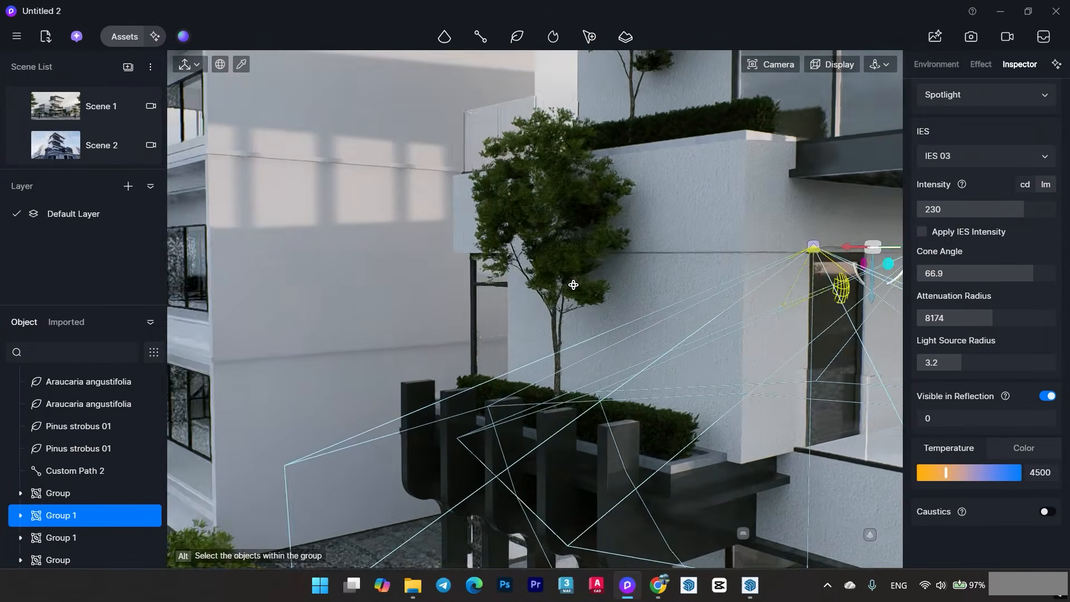
middle_drag(536, 298, 242, 308)
middle_drag(392, 249, 312, 251)
scroll(490, 278, down, 6)
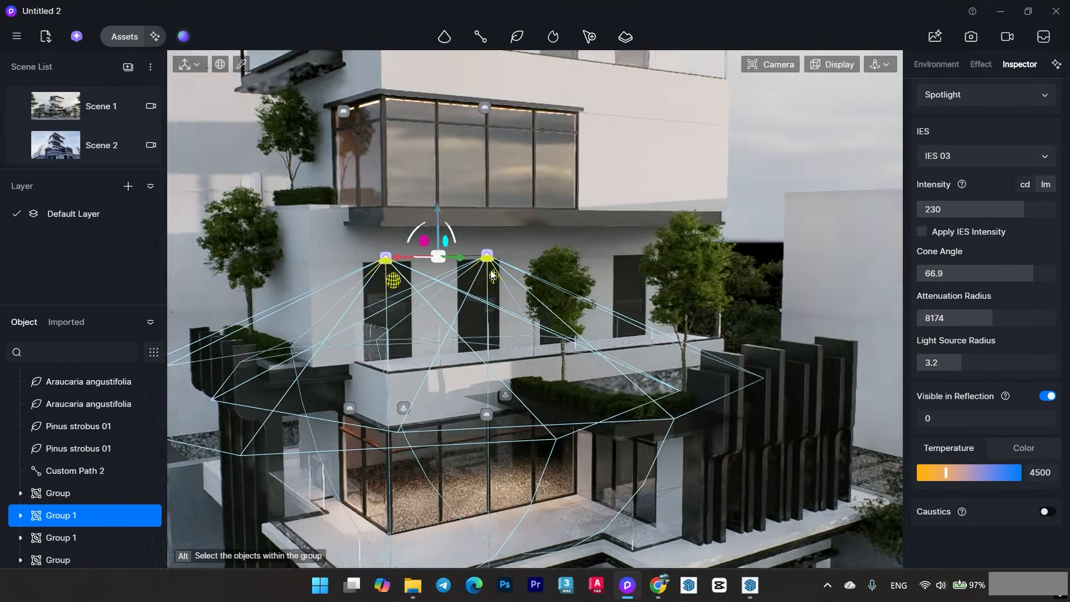
middle_drag(500, 286, 641, 251)
scroll(630, 254, up, 6)
scroll(502, 145, down, 5)
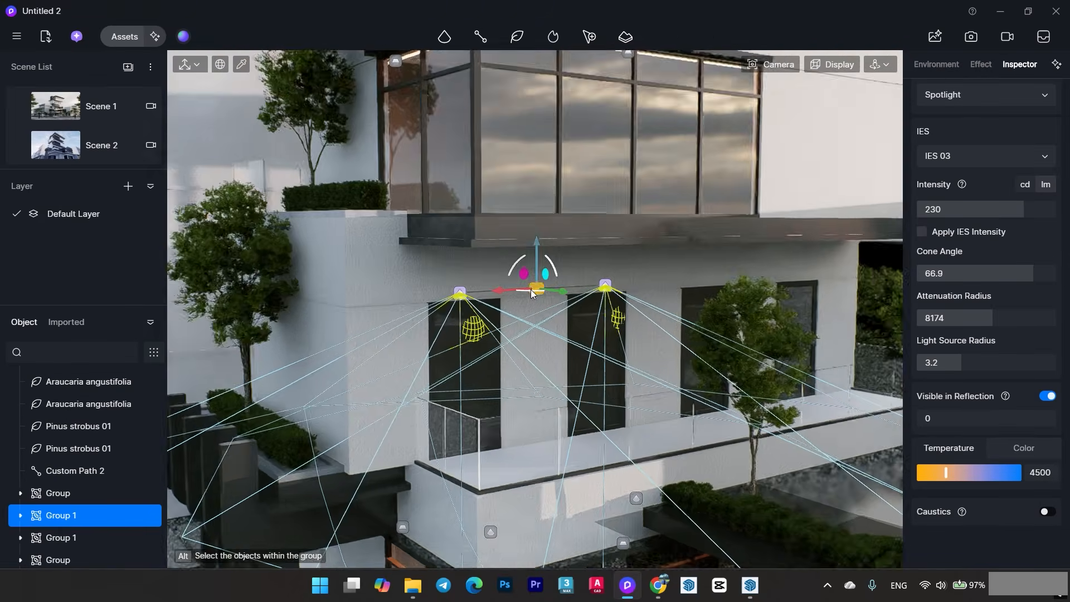
Copy the front light strip of the bay down to the balcony wall and set it above the first doors.
click(599, 136)
drag(600, 170, 602, 341)
scroll(602, 343, up, 5)
right_drag(604, 331, 746, 274)
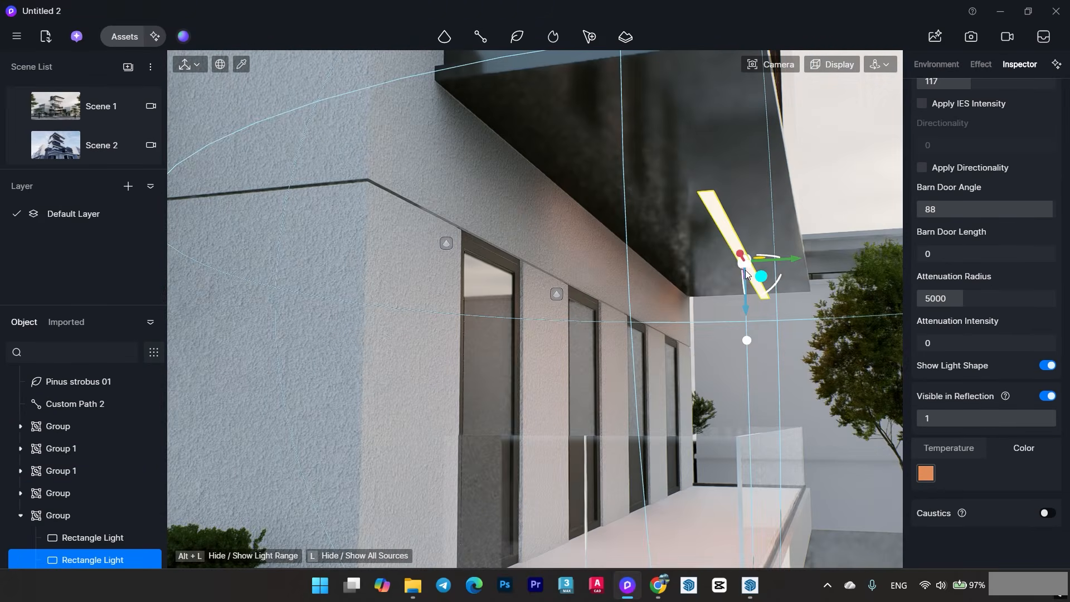
drag(784, 260, 586, 262)
right_drag(587, 263, 486, 264)
scroll(525, 276, down, 8)
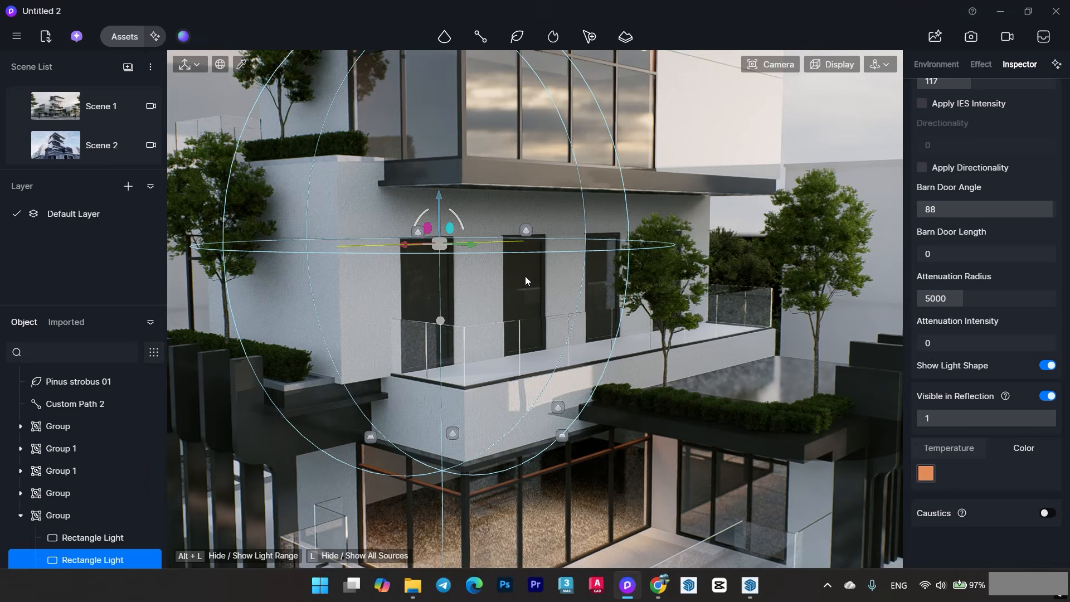
scroll(384, 333, up, 6)
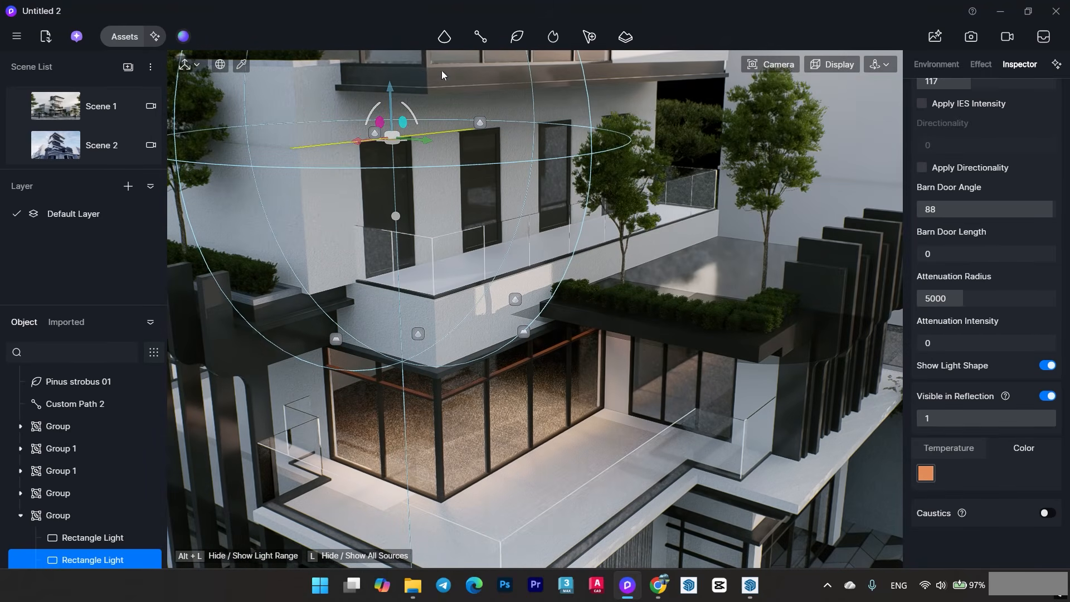
Copy one of the balcony spot lights sideways to the tree planter around the building's corner.
scroll(469, 237, down, 7)
middle_drag(472, 246, 570, 365)
scroll(498, 260, up, 4)
click(501, 246)
scroll(501, 246, up, 2)
shift+drag(490, 249, 336, 277)
Rotate the copied spot light to shine upward and lower it into the planter at the tree's base.
scroll(322, 281, up, 2)
scroll(337, 279, up, 2)
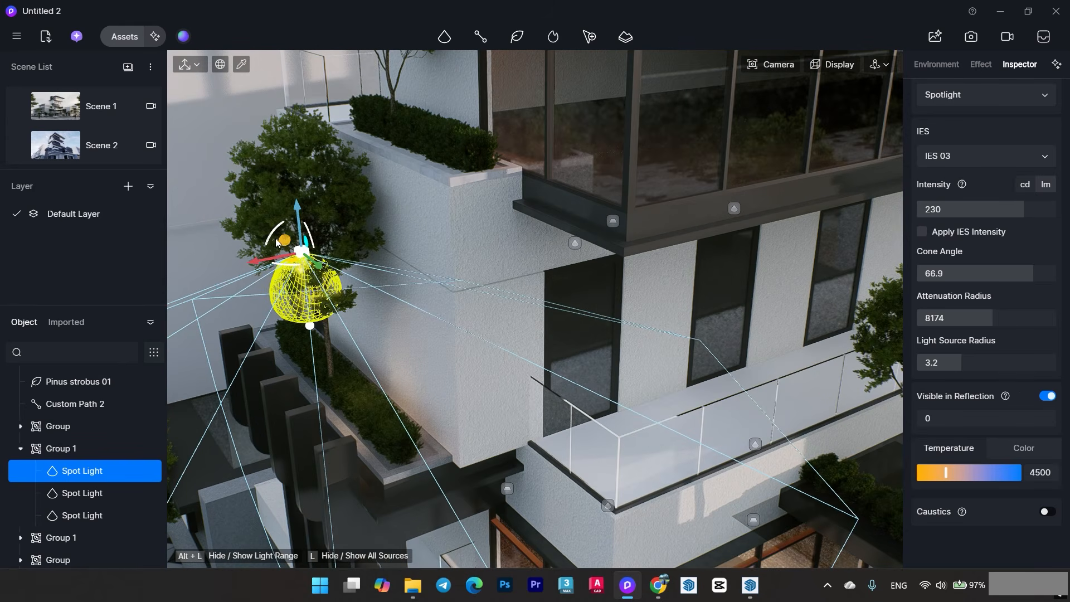
drag(276, 241, 339, 278)
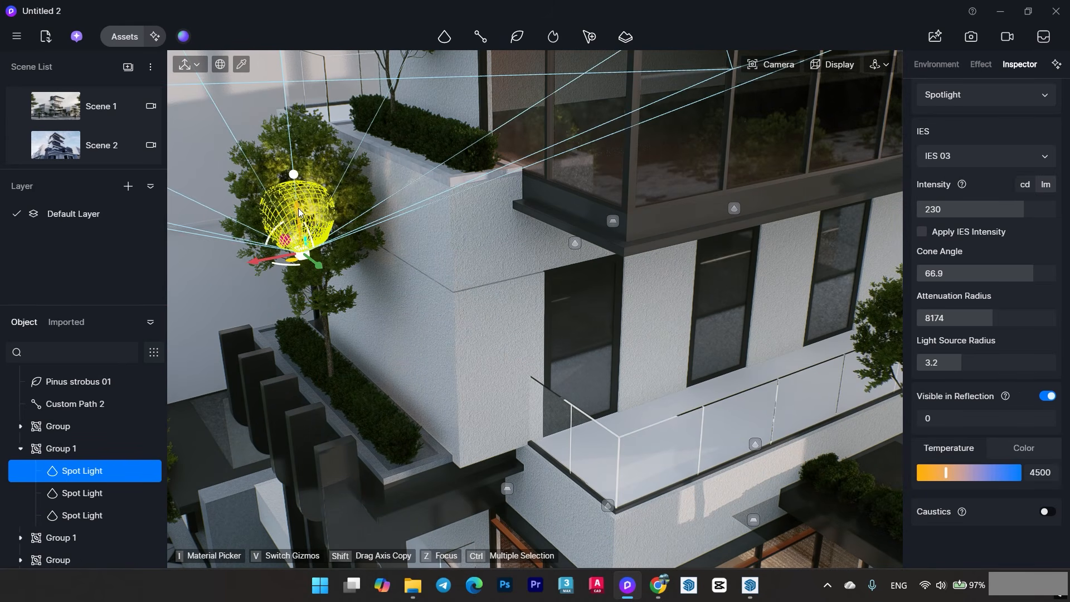
drag(301, 213, 341, 347)
scroll(342, 357, up, 2)
right_drag(354, 385, 388, 352)
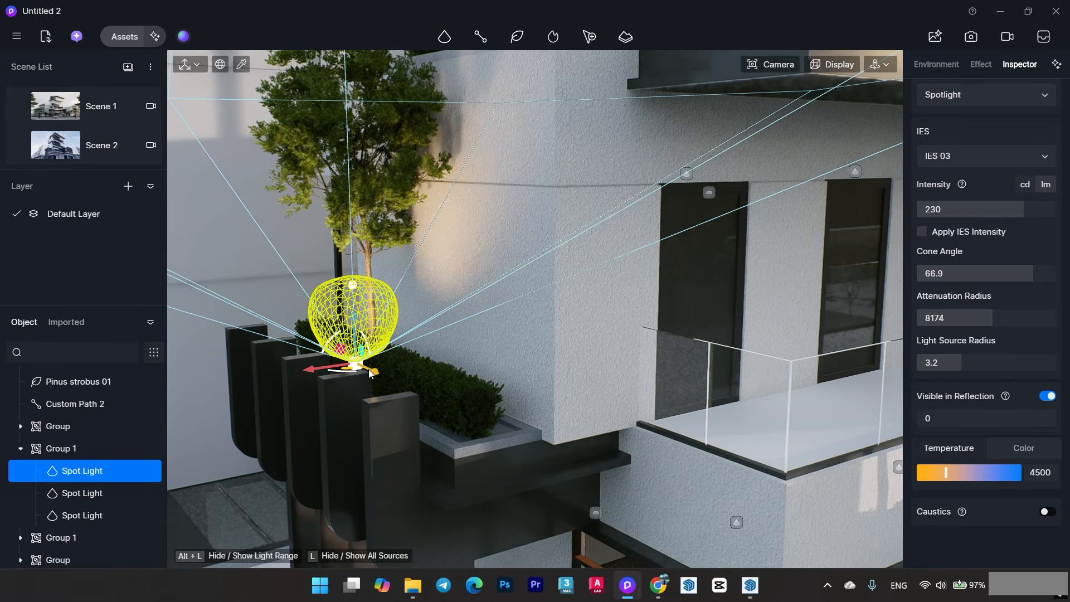
drag(369, 374, 365, 349)
Copy the planter uplight up to the tree planters beside the two bay windows above.
right_drag(363, 357, 472, 305)
middle_drag(446, 313, 446, 348)
shift+drag(345, 375, 384, 188)
right_drag(388, 197, 297, 268)
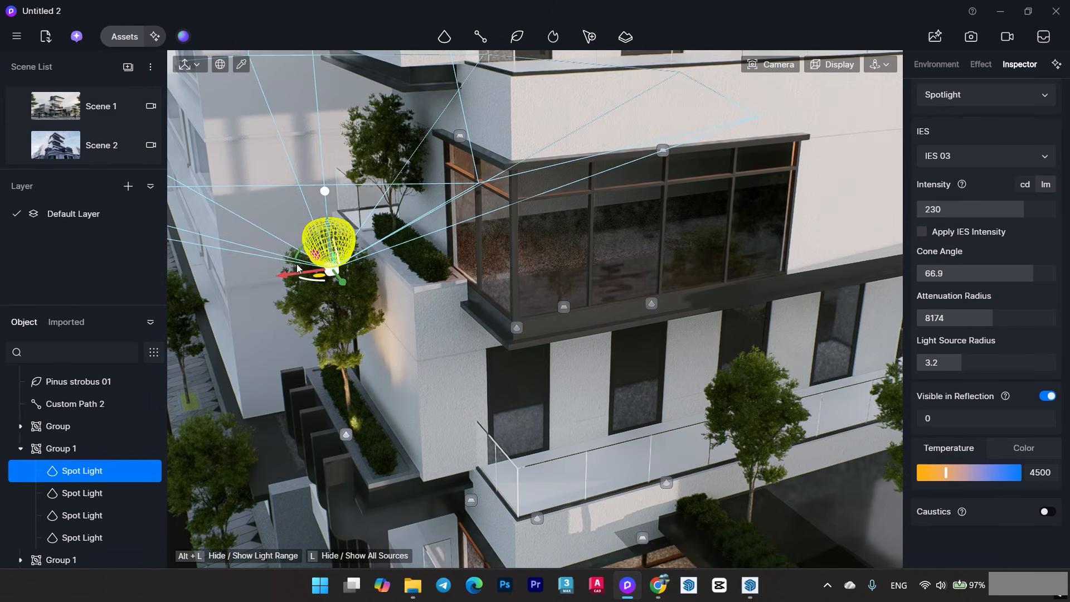
right_drag(350, 243, 400, 404)
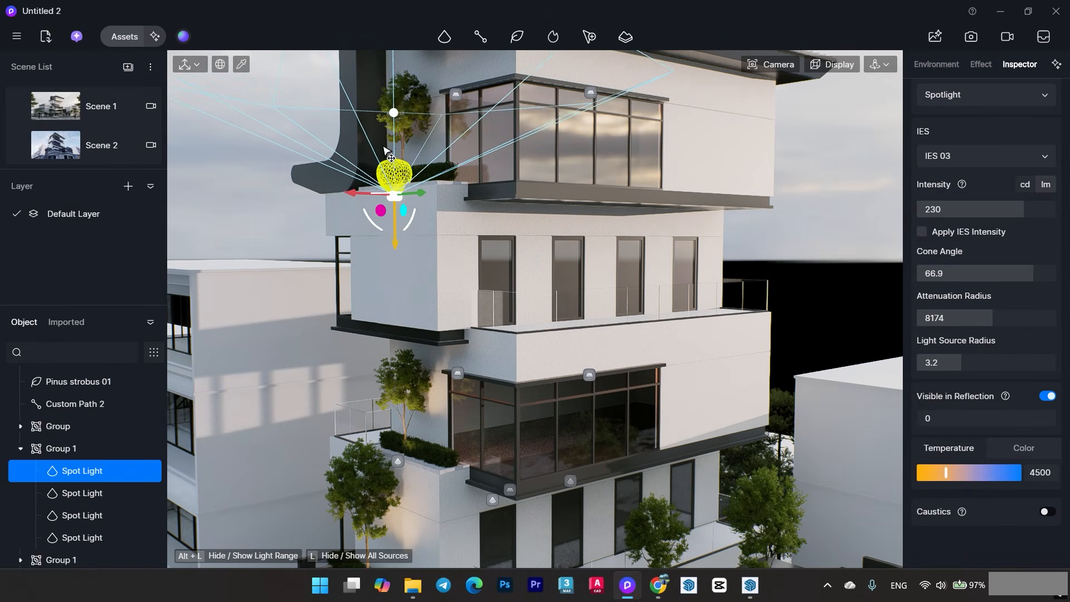
Copy the lowest planter's uplight to the bases of the two trees in the planter above the terrace.
scroll(425, 253, down, 3)
right_drag(425, 370, 384, 434)
click(320, 366)
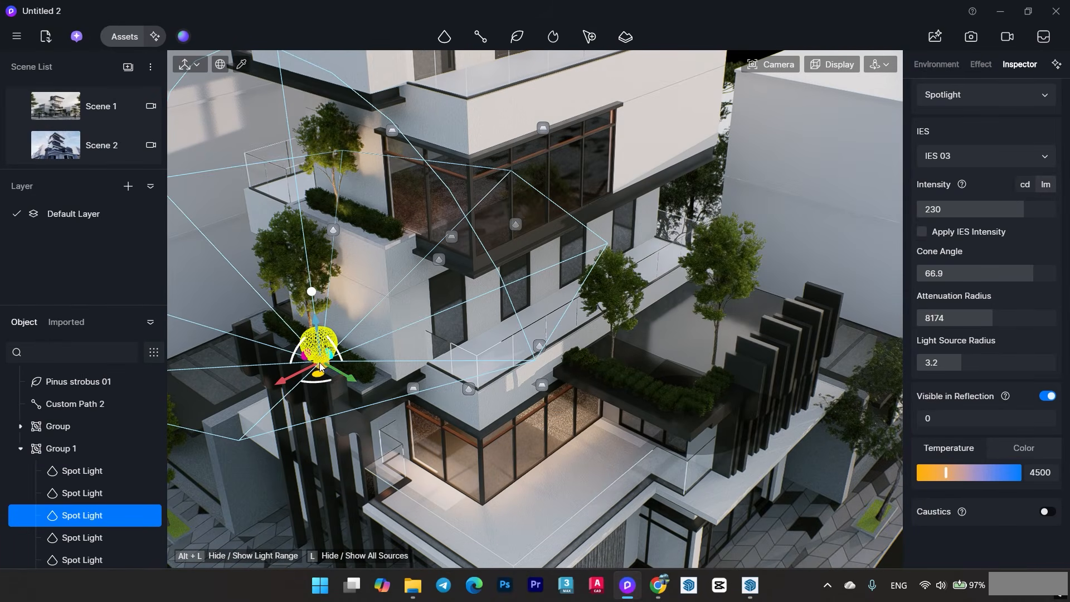
drag(518, 423, 599, 375)
right_drag(600, 377, 623, 307)
scroll(623, 306, up, 3)
drag(605, 268, 738, 331)
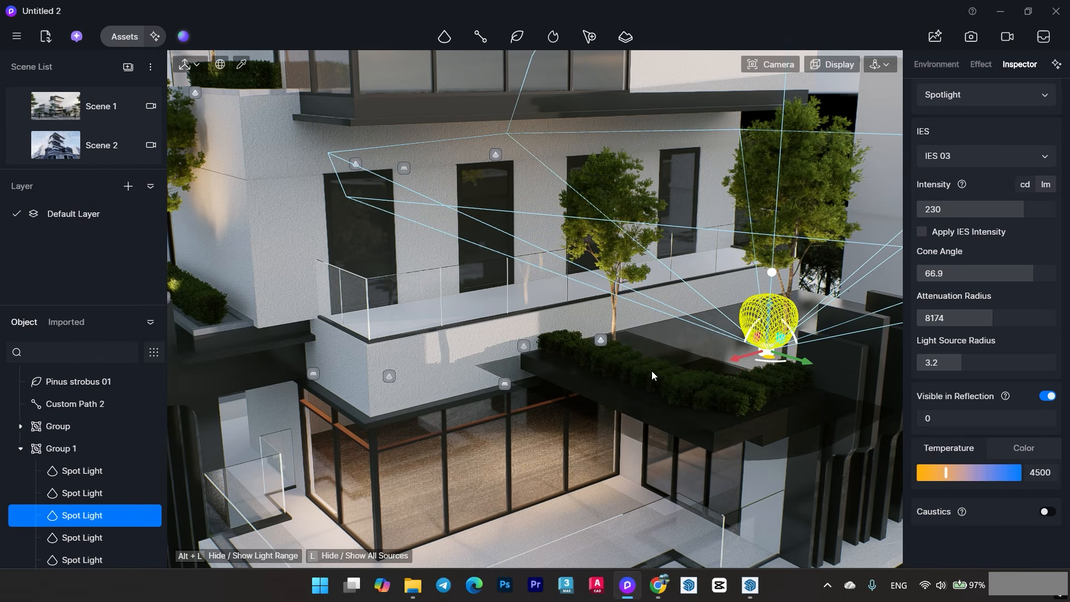
scroll(651, 370, down, 4)
scroll(651, 370, up, 5)
drag(690, 369, 667, 370)
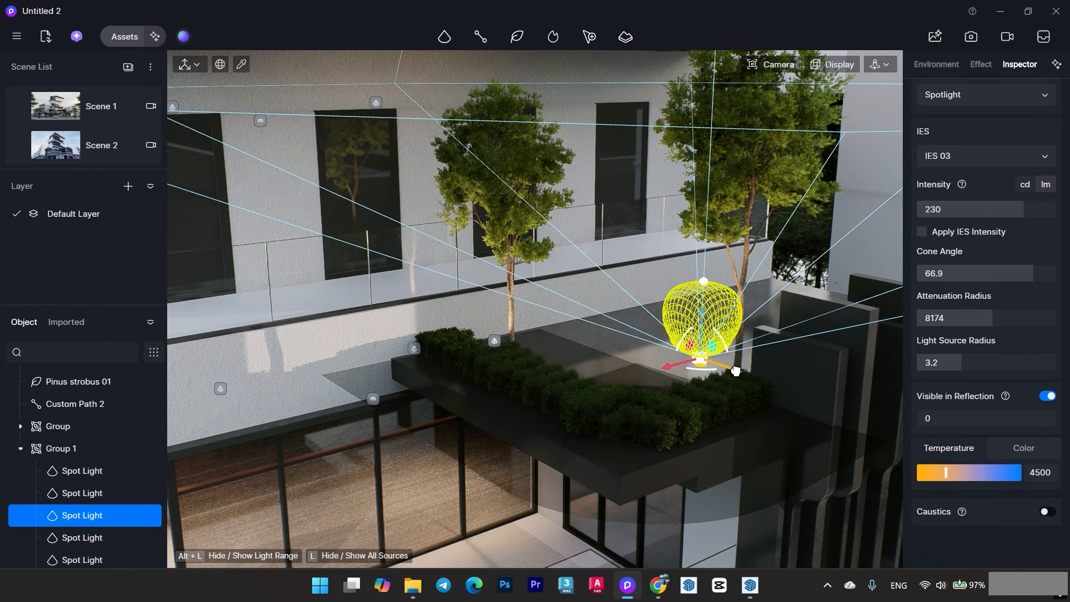
Copy the terrace level's strip-light group down to the head of the ground-floor glazing.
scroll(579, 376, down, 8)
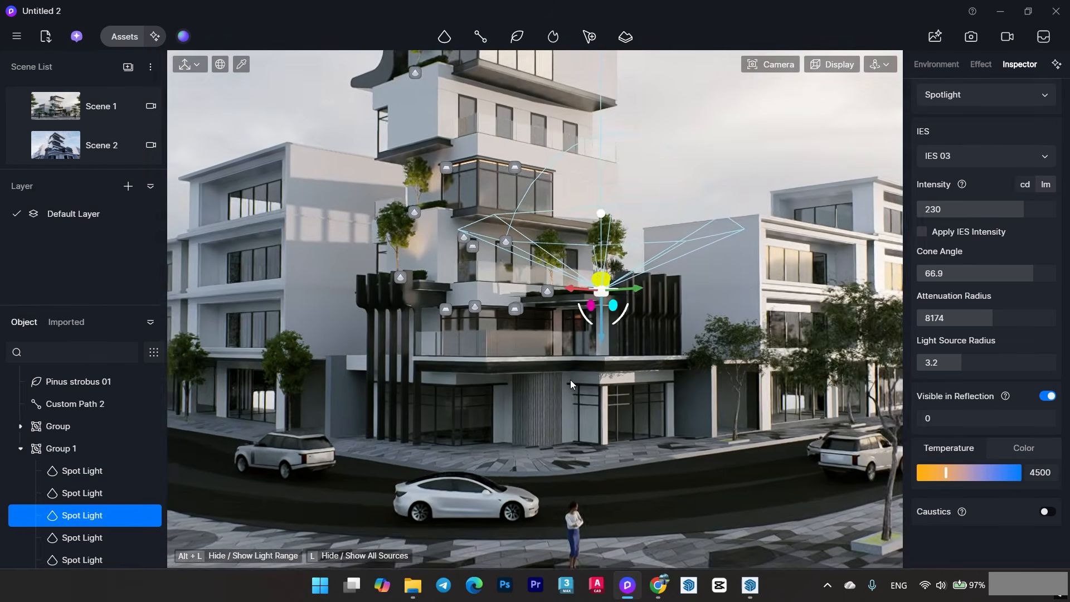
scroll(571, 382, up, 5)
click(515, 253)
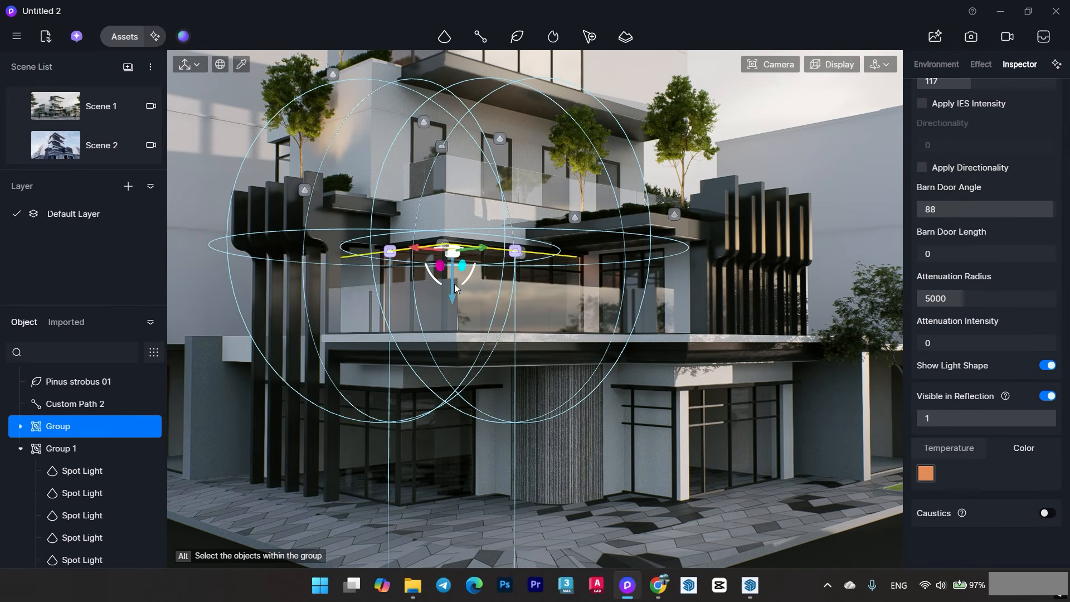
drag(455, 288, 454, 427)
scroll(456, 392, up, 5)
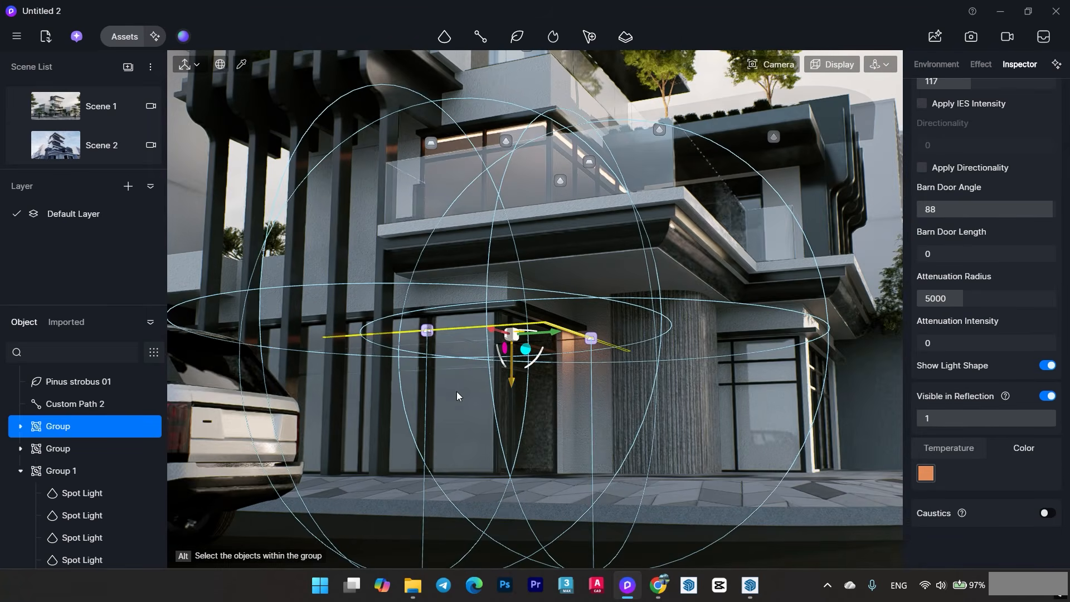
Copy the paired spot-light group down to the ground-floor glazing, and copy it again across to the far side of the ribbed column.
middle_drag(554, 333, 485, 298)
click(619, 214)
drag(576, 173, 601, 297)
drag(583, 338, 820, 340)
scroll(847, 170, down, 6)
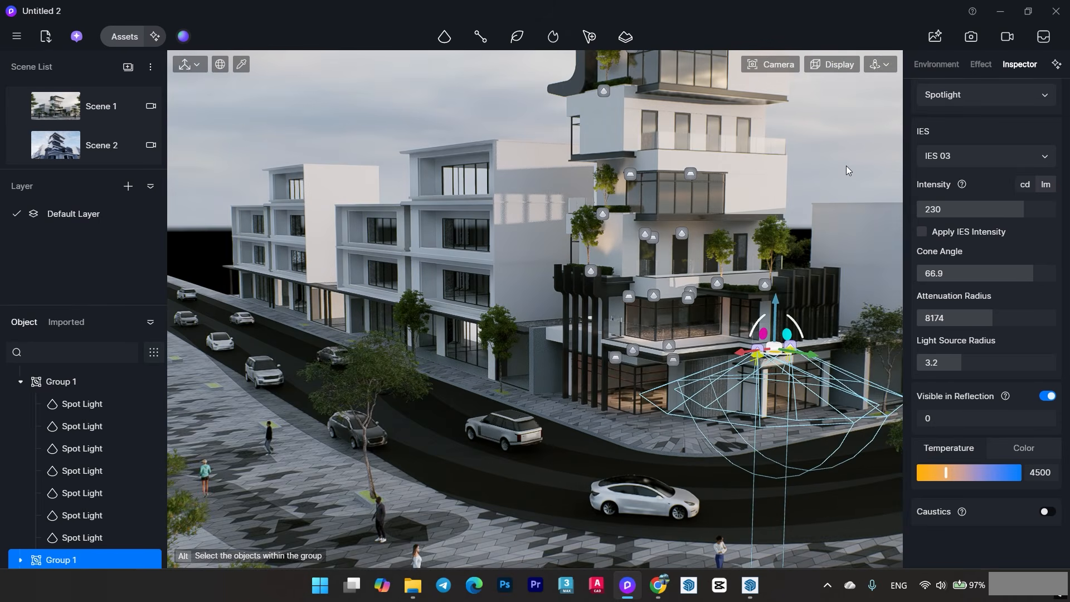
click(846, 165)
middle_drag(846, 166, 638, 242)
scroll(741, 212, up, 4)
scroll(638, 242, up, 10)
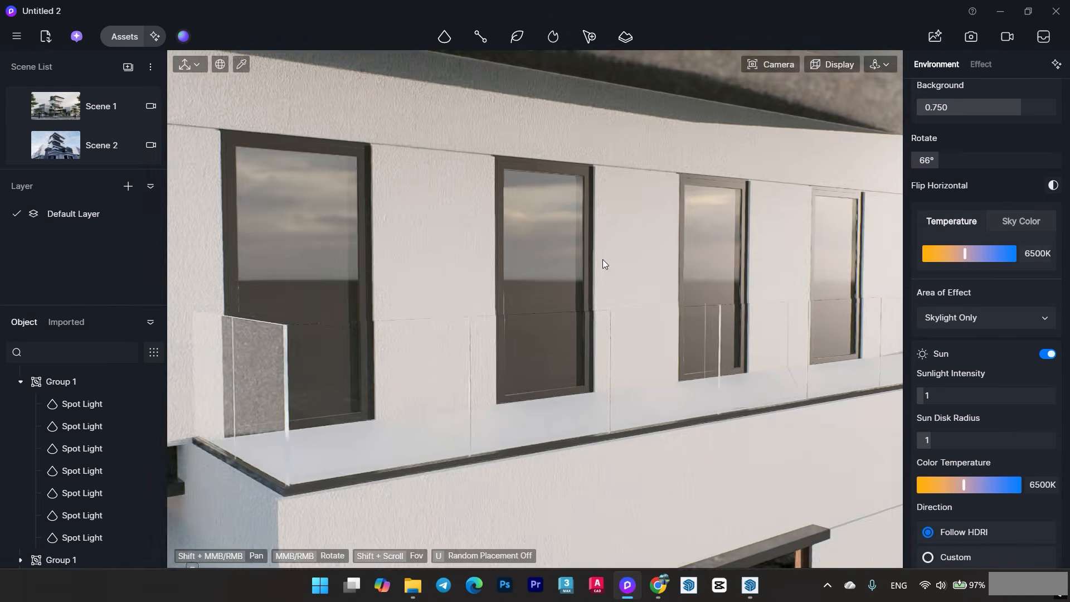
Apply the clear Normal Glass material to the tall narrow window panes on the upper balcony floor.
scroll(559, 275, up, 5)
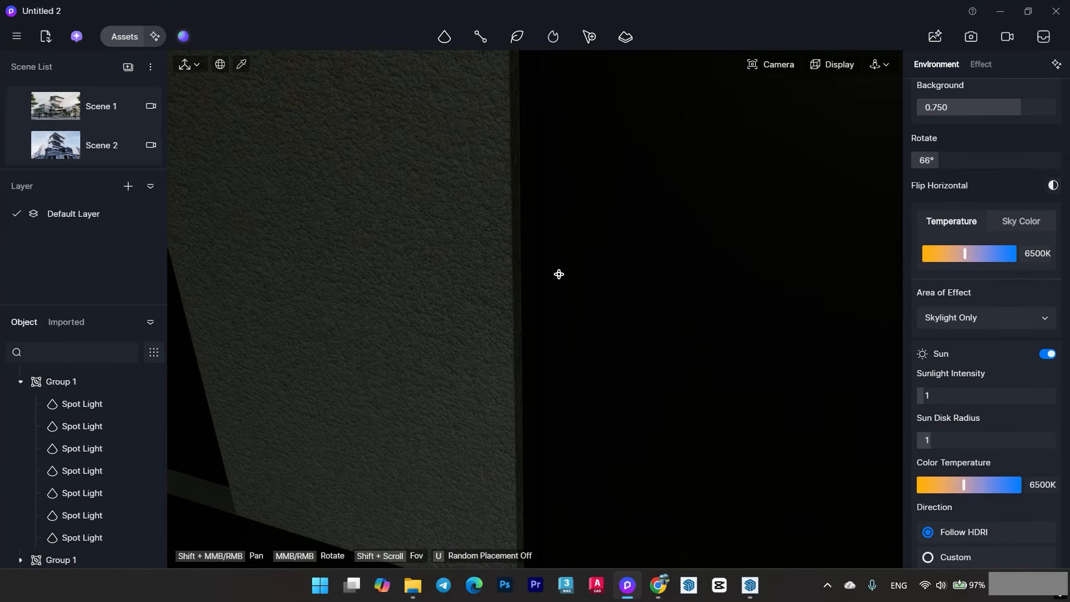
scroll(554, 260, up, 3)
click(111, 35)
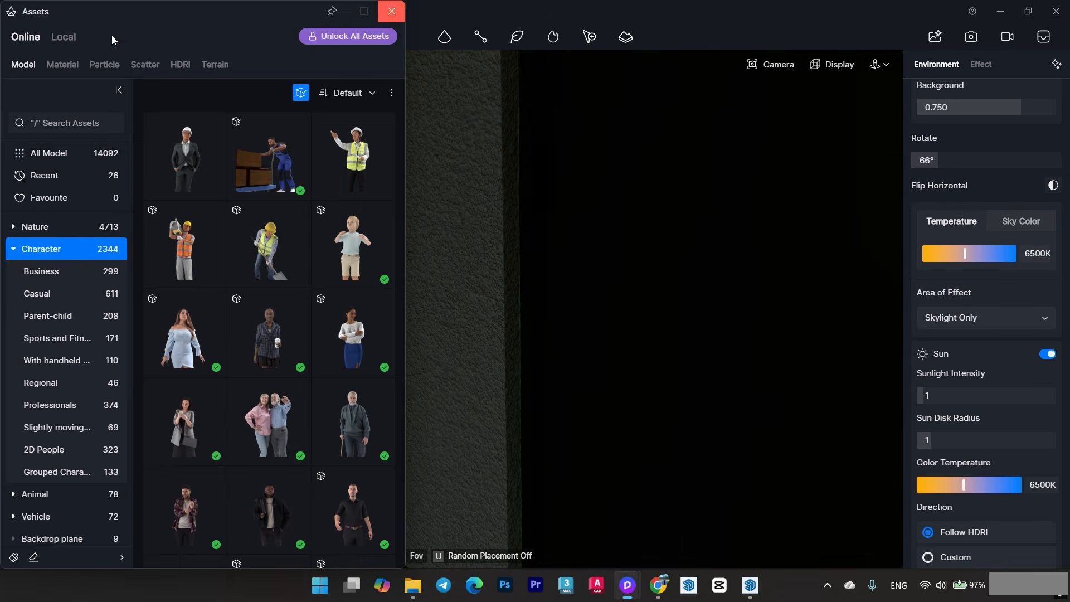
click(63, 65)
click(46, 292)
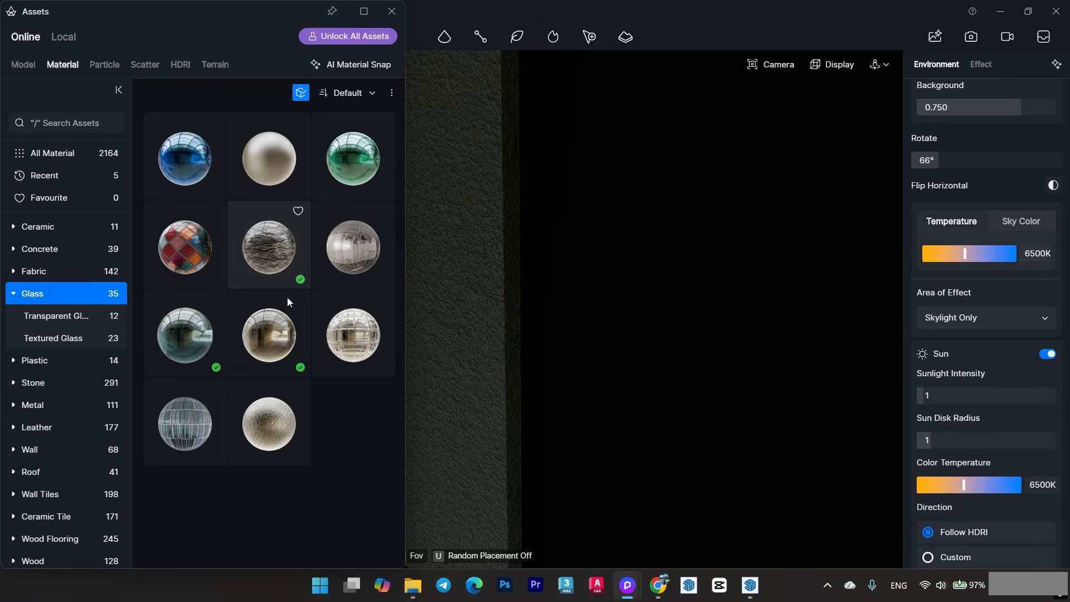
drag(273, 329, 640, 276)
scroll(640, 277, down, 5)
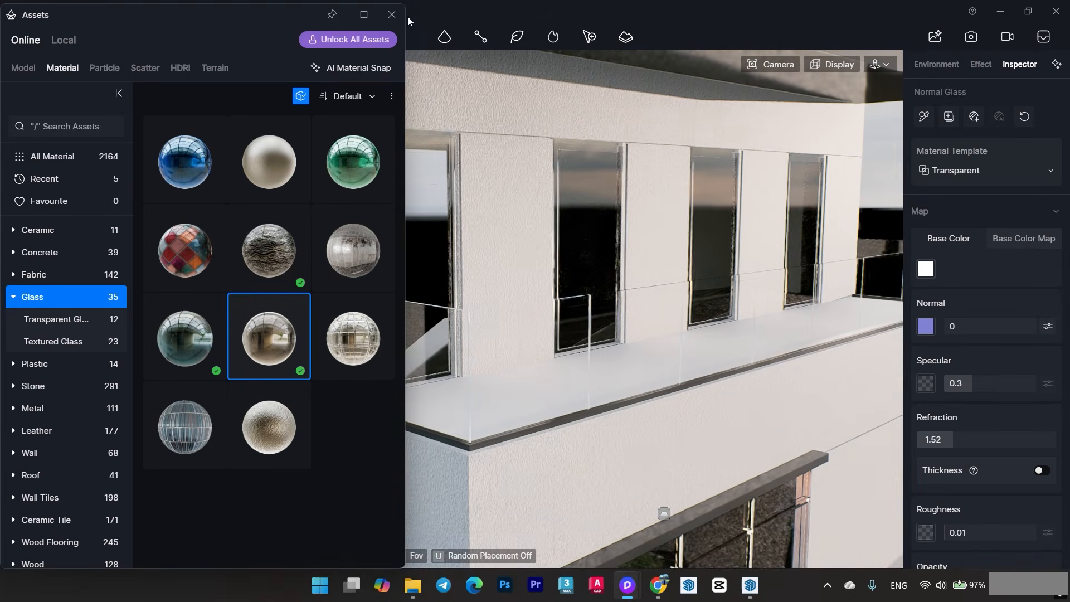
click(392, 12)
middle_drag(544, 285, 444, 315)
scroll(444, 315, down, 3)
key(Escape)
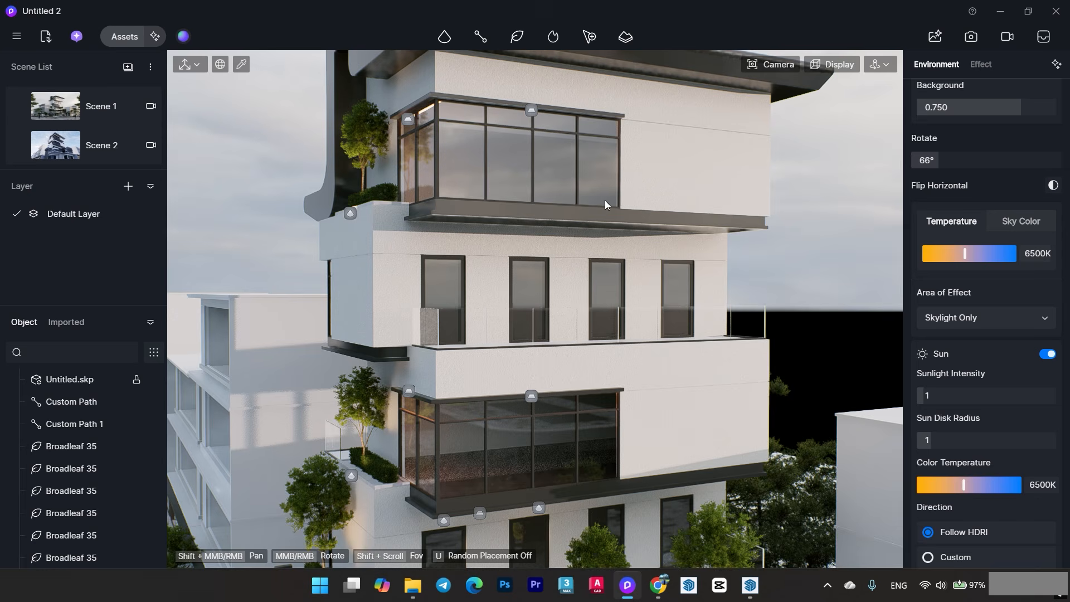
Switch to SketchUp, delete the dark face behind the narrow window glass, and return to D5 Render.
click(993, 19)
mouse_move(557, 334)
middle_down()
mouse_move(616, 296)
mouse_move(488, 227)
mouse_move(468, 345)
middle_up()
scroll(583, 290, up, 10)
scroll(250, 327, up, 8)
middle_drag(250, 327, 625, 250)
click(664, 302)
scroll(673, 183, down, 3)
middle_drag(673, 184, 524, 307)
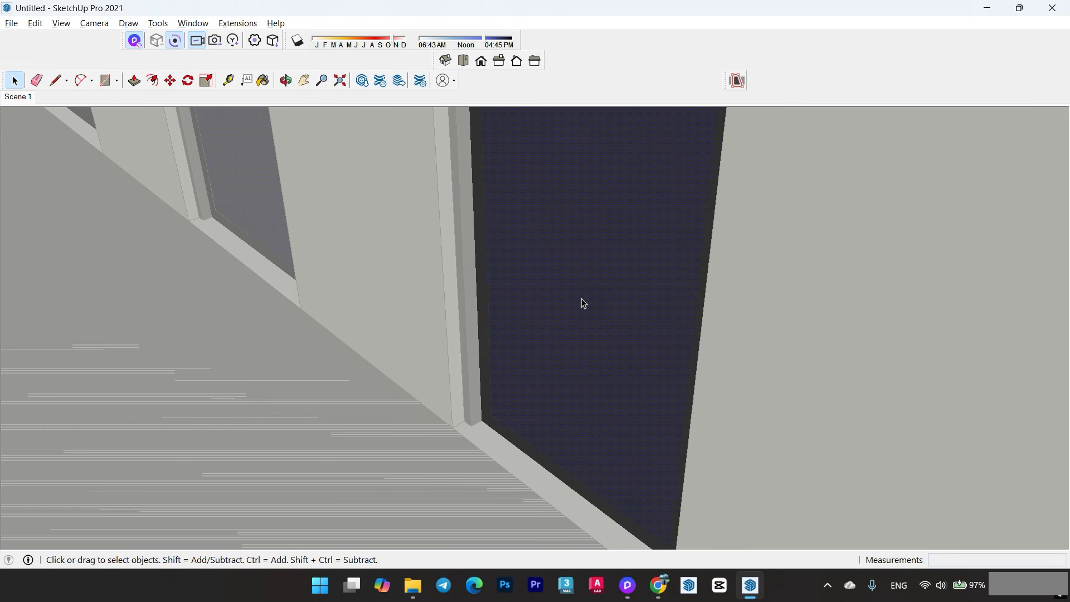
key(Delete)
middle_drag(591, 301, 747, 234)
click(43, 233)
scroll(279, 254, down, 6)
key(alt+Tab)
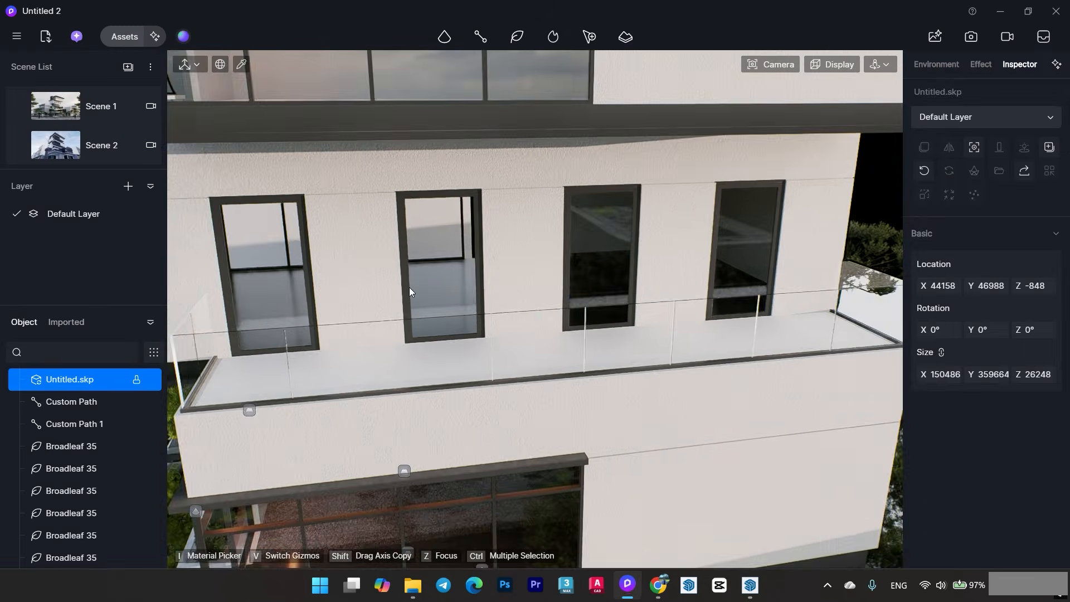
Copy the bay window's strip light up to the head of the narrow windows on the balcony floor and align it just inside the wall.
right_drag(410, 287, 441, 319)
scroll(442, 319, down, 4)
middle_drag(441, 319, 472, 246)
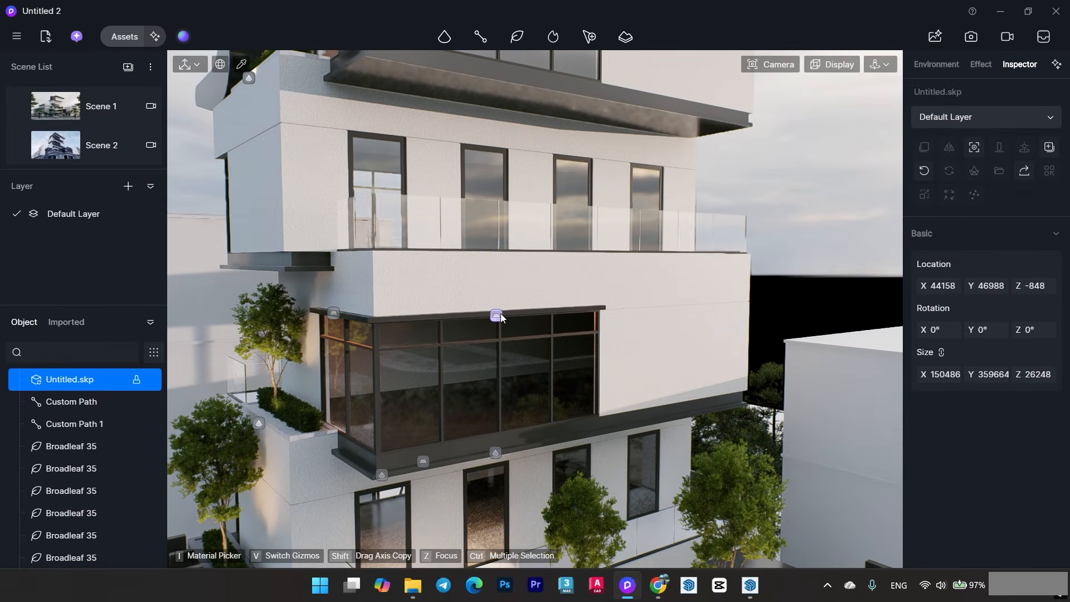
click(497, 315)
drag(499, 312, 501, 161)
scroll(503, 159, up, 6)
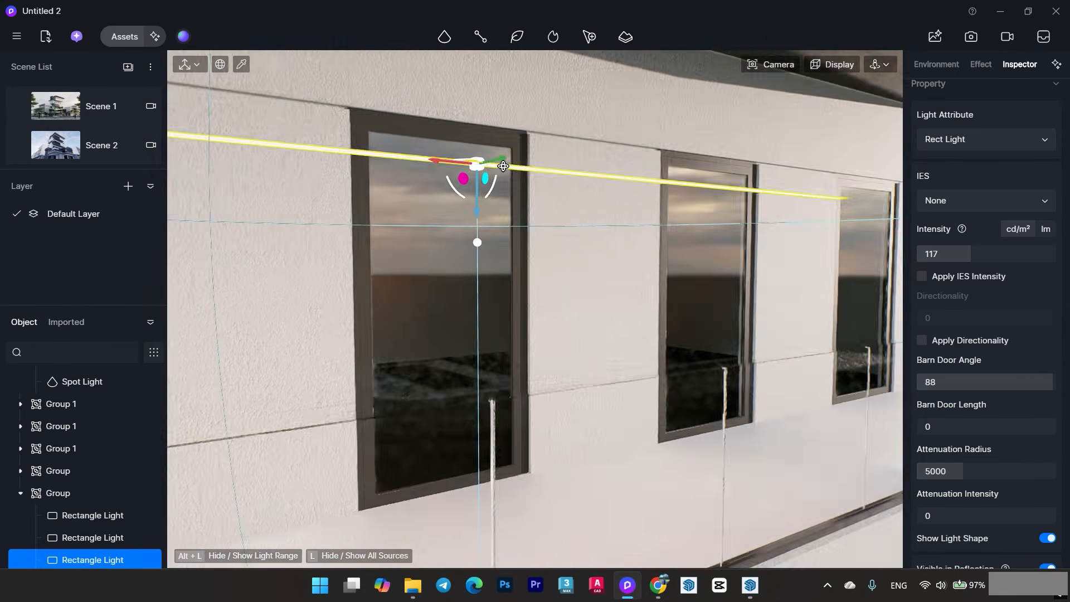
right_drag(504, 166, 563, 155)
drag(748, 115, 474, 144)
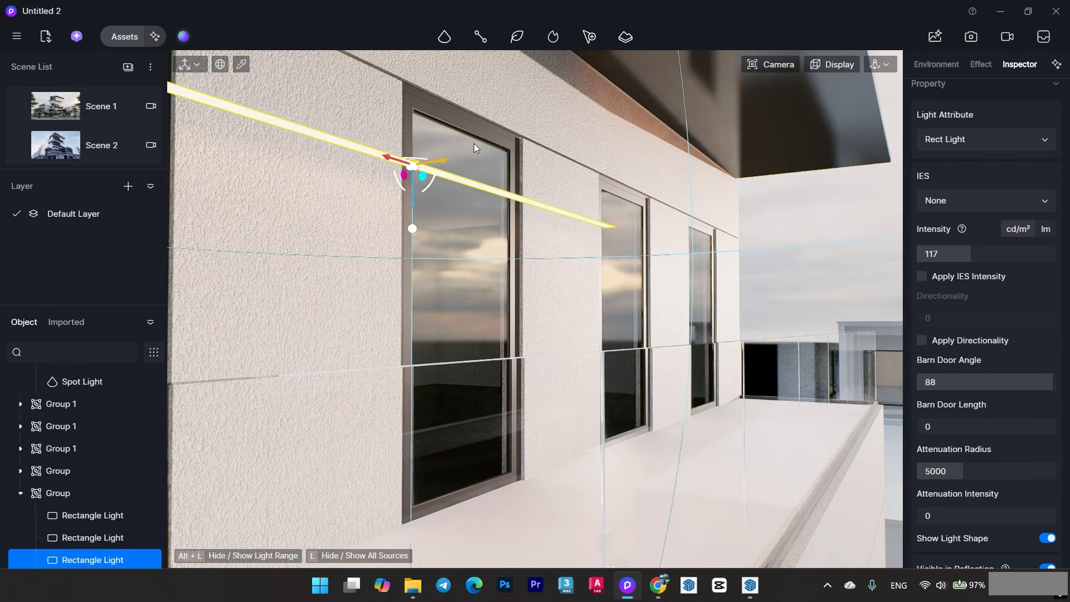
right_drag(474, 144, 379, 239)
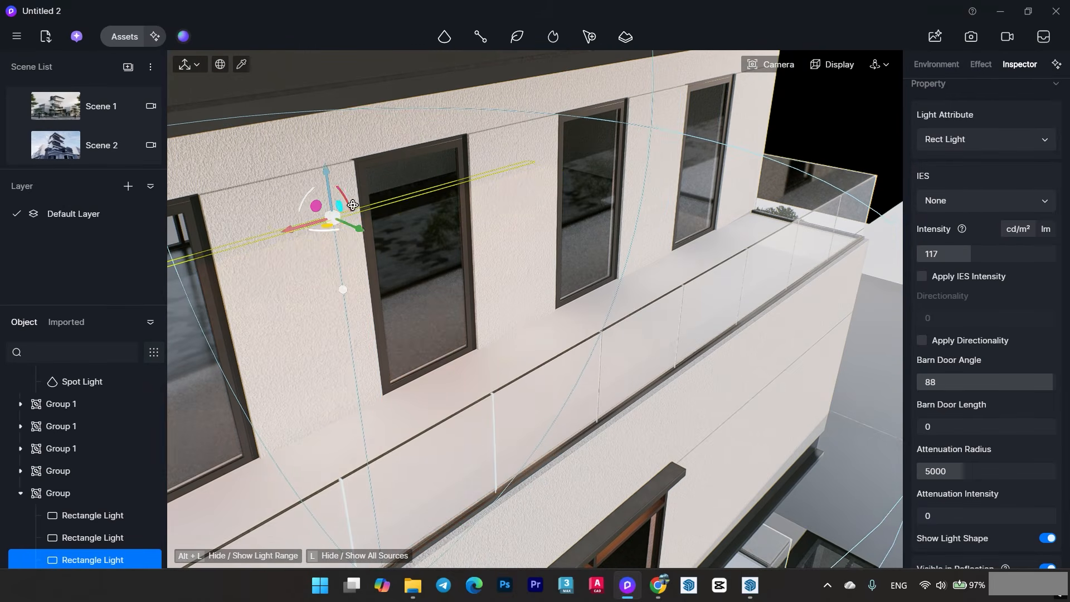
right_drag(353, 205, 335, 254)
drag(338, 221, 339, 217)
Copy a lower-floor spot light up to the balcony floor, placing one above each of the four narrow windows.
scroll(493, 307, down, 5)
right_drag(493, 310, 512, 463)
click(489, 475)
click(489, 474)
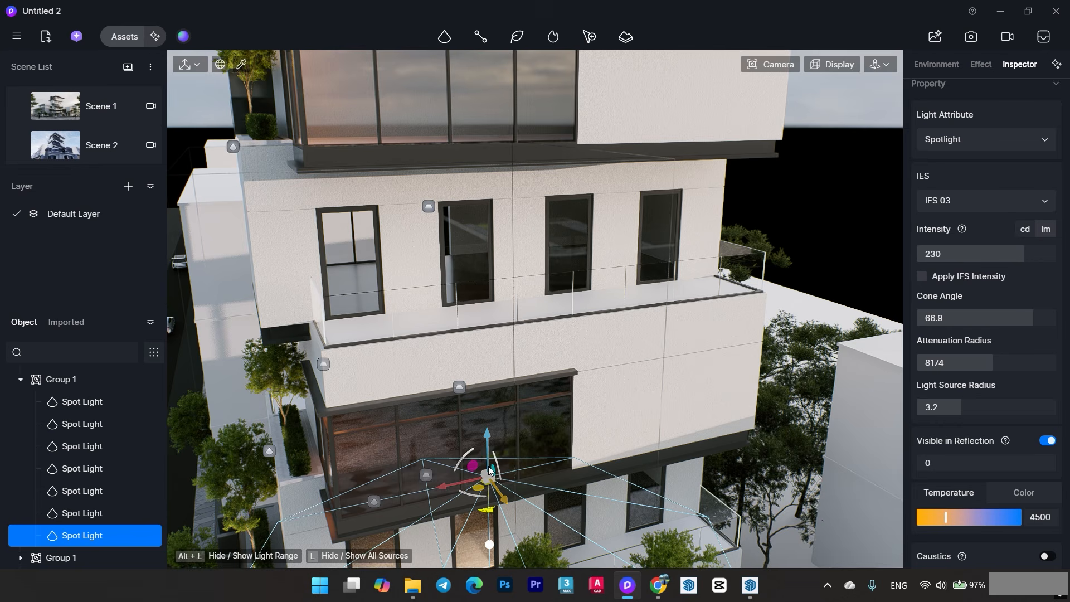
scroll(486, 195, up, 5)
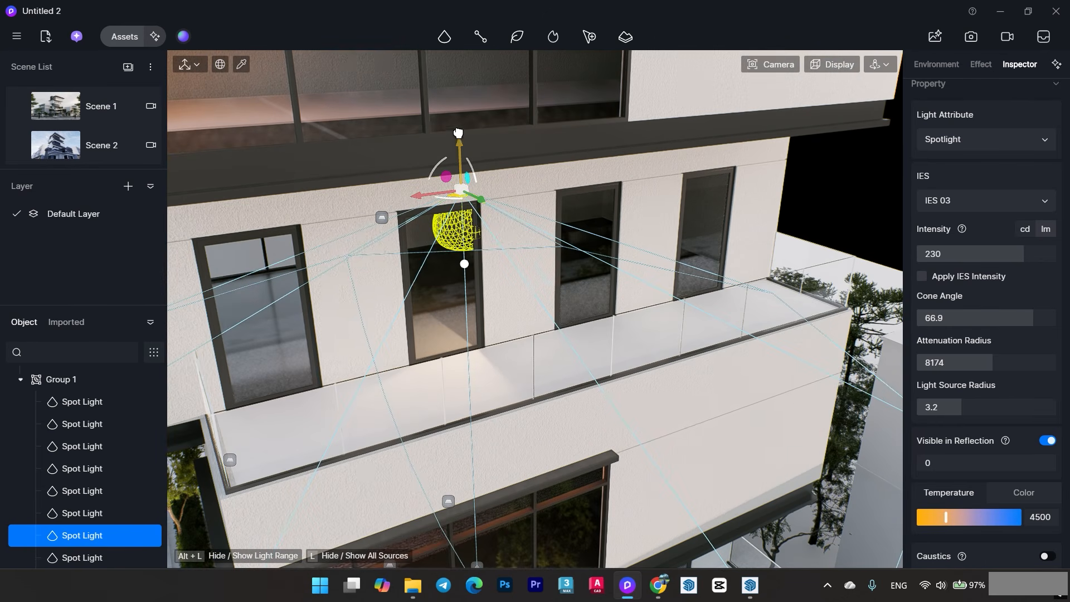
drag(476, 196, 222, 228)
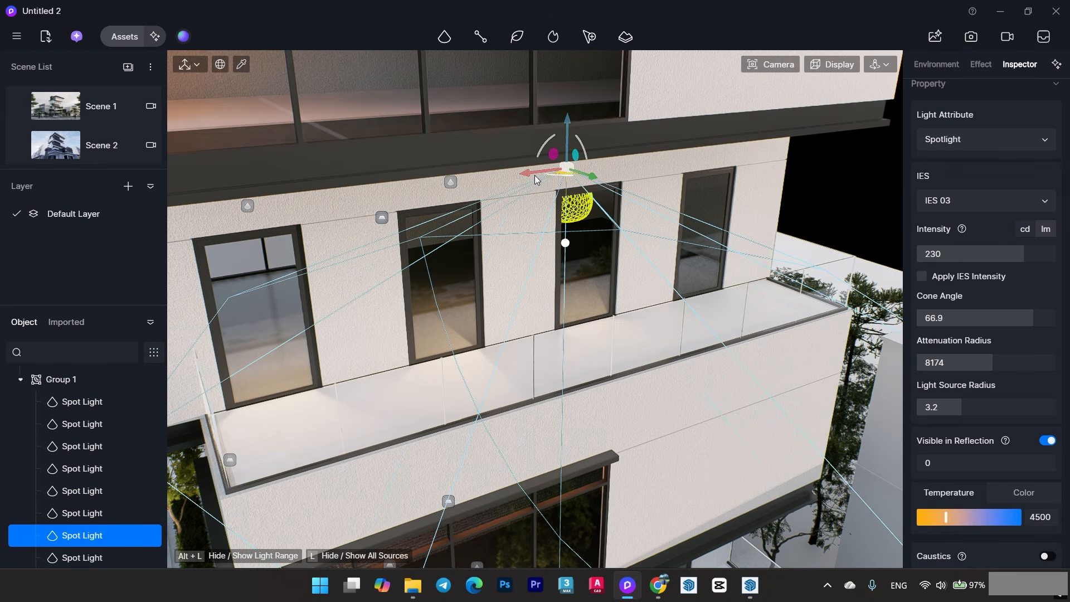
drag(535, 178, 661, 180)
Select the four balcony-floor spot lights together and copy them down to the narrow windows of the floor below the bay window.
ctrl+click(567, 168)
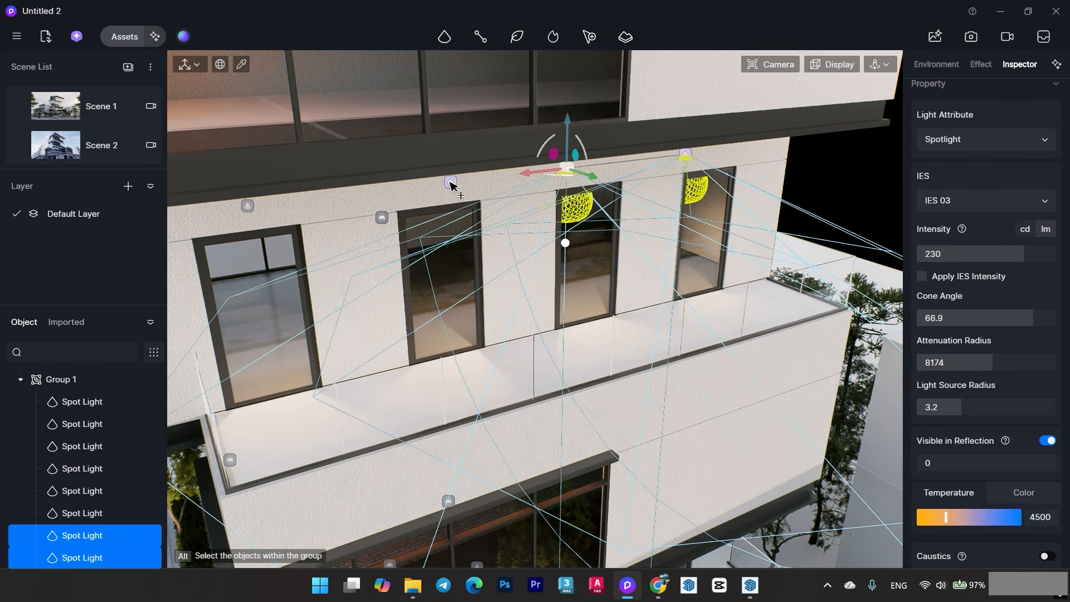
ctrl+click(248, 207)
scroll(507, 324, down, 4)
right_drag(506, 329, 502, 296)
middle_drag(502, 296, 457, 140)
scroll(347, 175, up, 2)
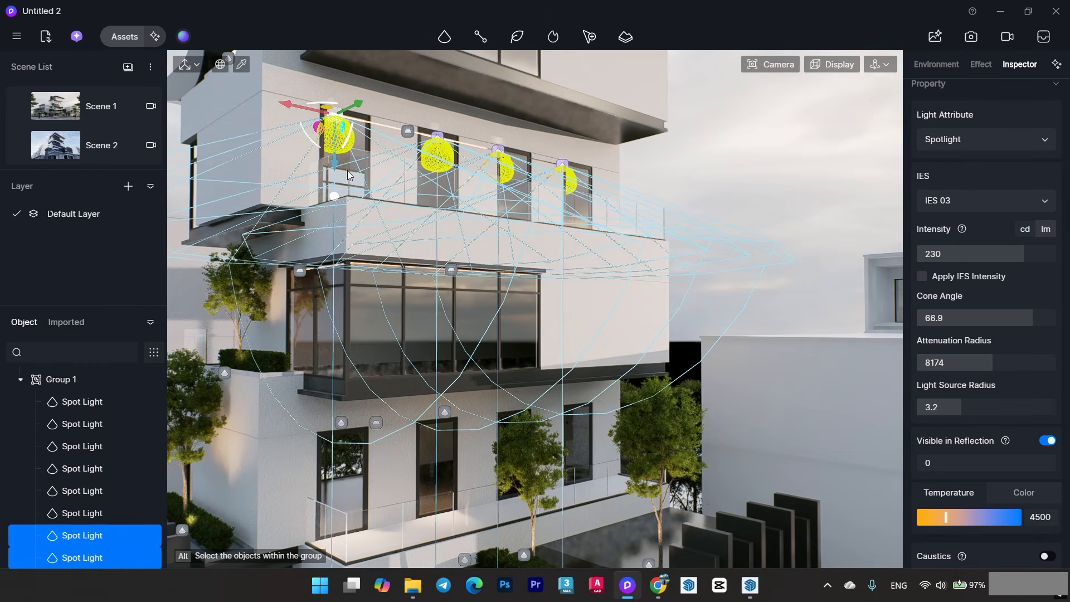
shift+drag(335, 163, 390, 456)
middle_drag(445, 460, 462, 206)
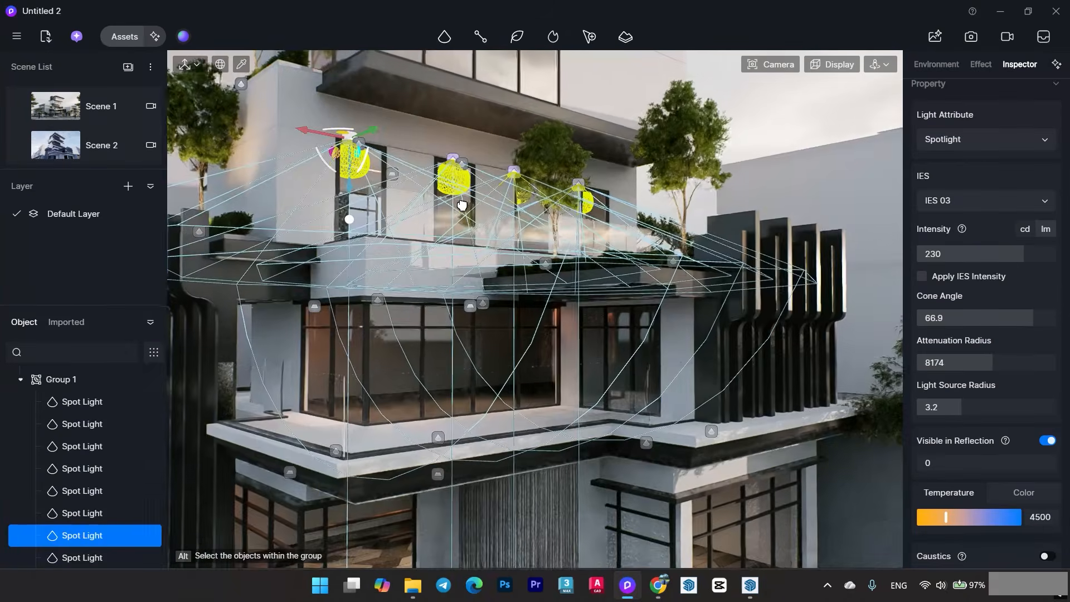
scroll(462, 206, down, 3)
middle_drag(459, 254, 454, 208)
scroll(457, 239, down, 2)
key(Escape)
scroll(506, 299, down, 5)
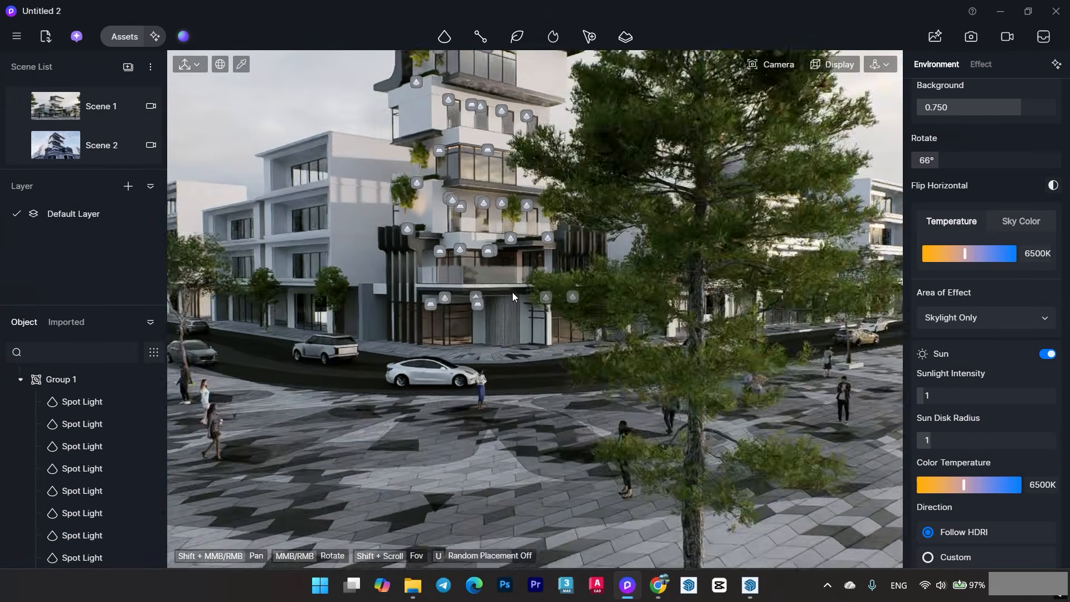
Copy the lowest planter's uplight down to the foot of the ground-floor black fins and assign it the IES 06 profile.
scroll(513, 292, up, 5)
scroll(480, 198, up, 4)
click(353, 193)
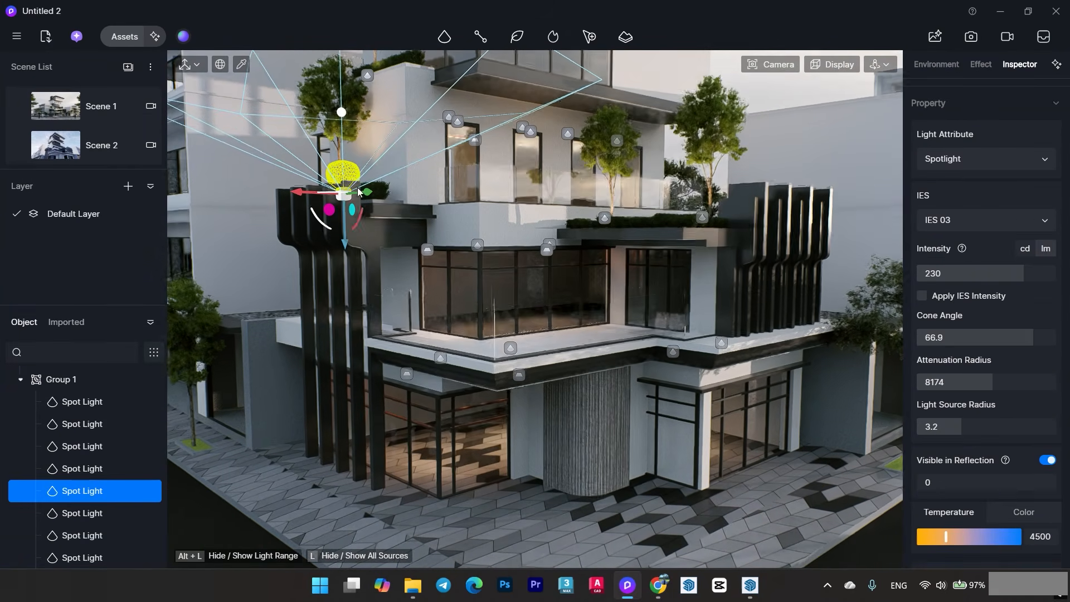
scroll(357, 507, up, 8)
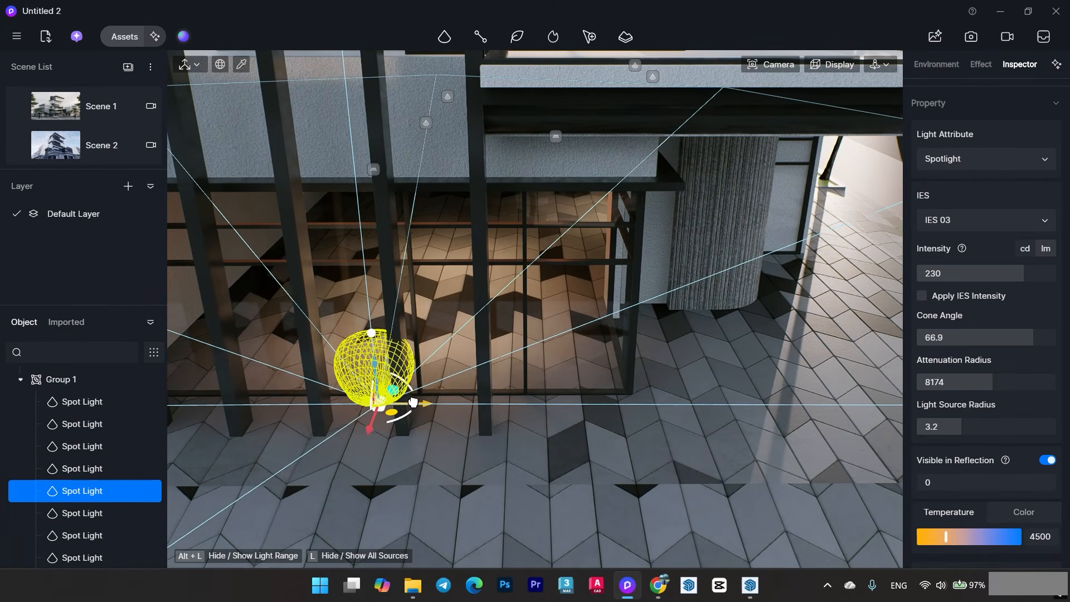
middle_drag(413, 401, 395, 366)
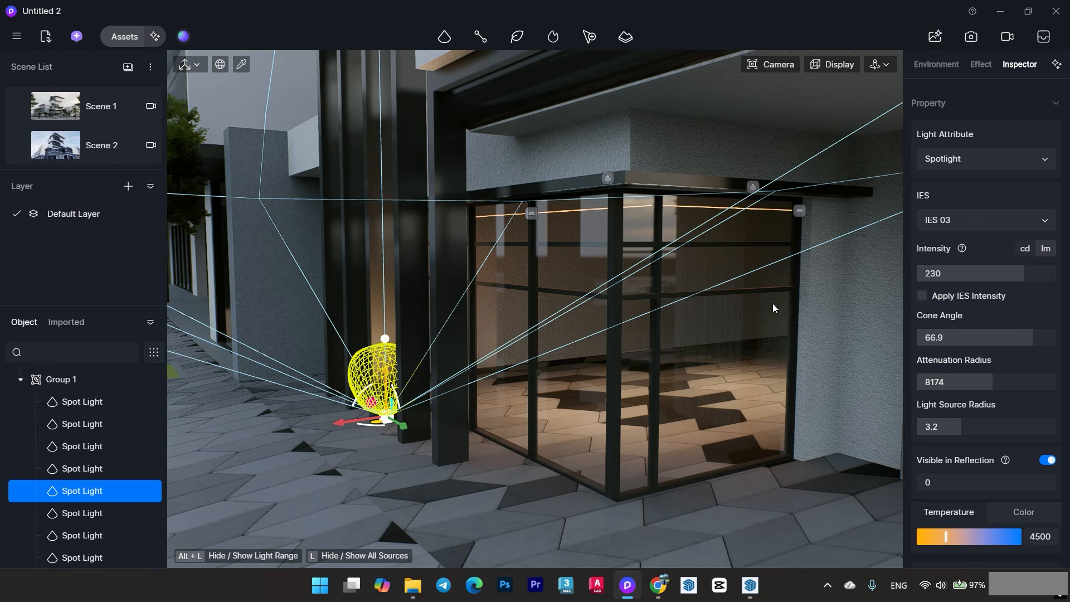
click(957, 223)
click(962, 447)
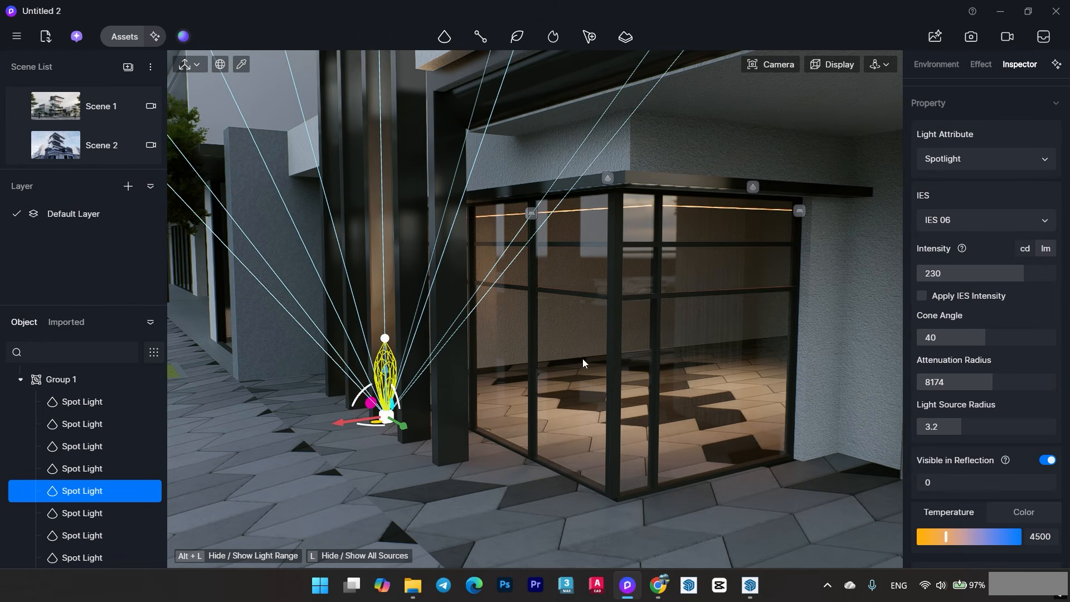
Copy the IES 06 uplight along the row so that each gap between the ground-floor fins has one.
middle_drag(491, 415, 512, 411)
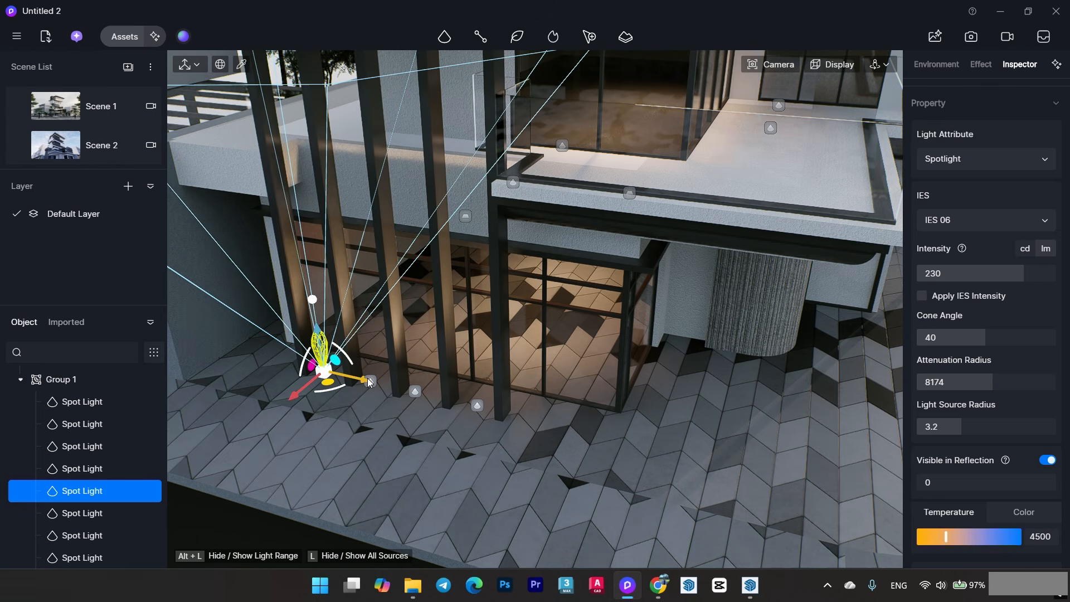
middle_drag(368, 382, 400, 384)
drag(470, 407, 514, 418)
Copy the fin uplight to the fins on the opposite terrace ledge, placing one at the foot of each fin pair.
middle_drag(513, 418, 467, 414)
middle_drag(528, 440, 529, 313)
scroll(492, 316, up, 5)
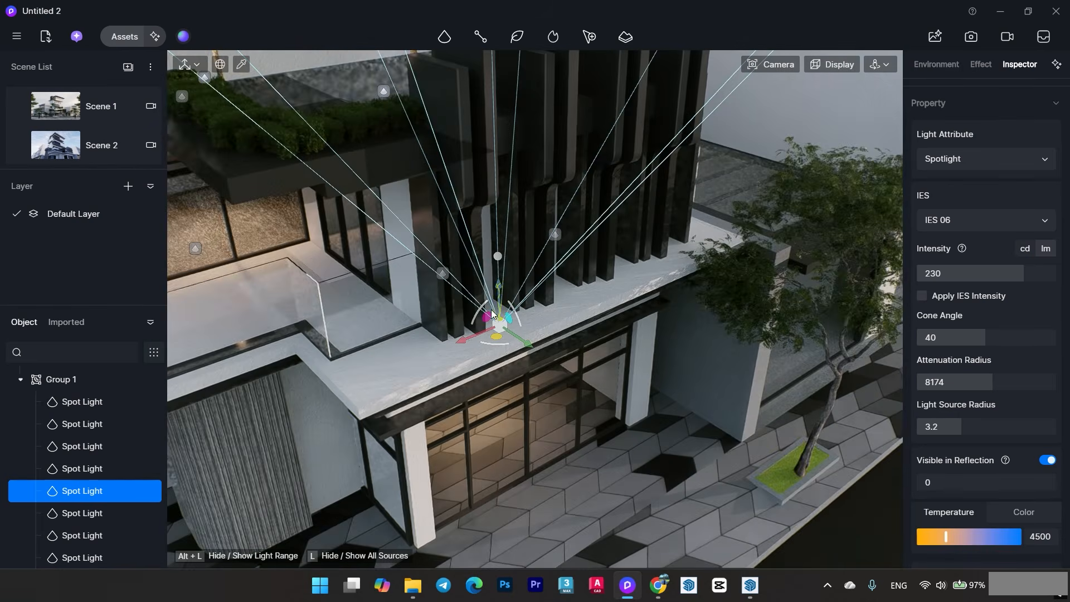
drag(527, 308, 566, 329)
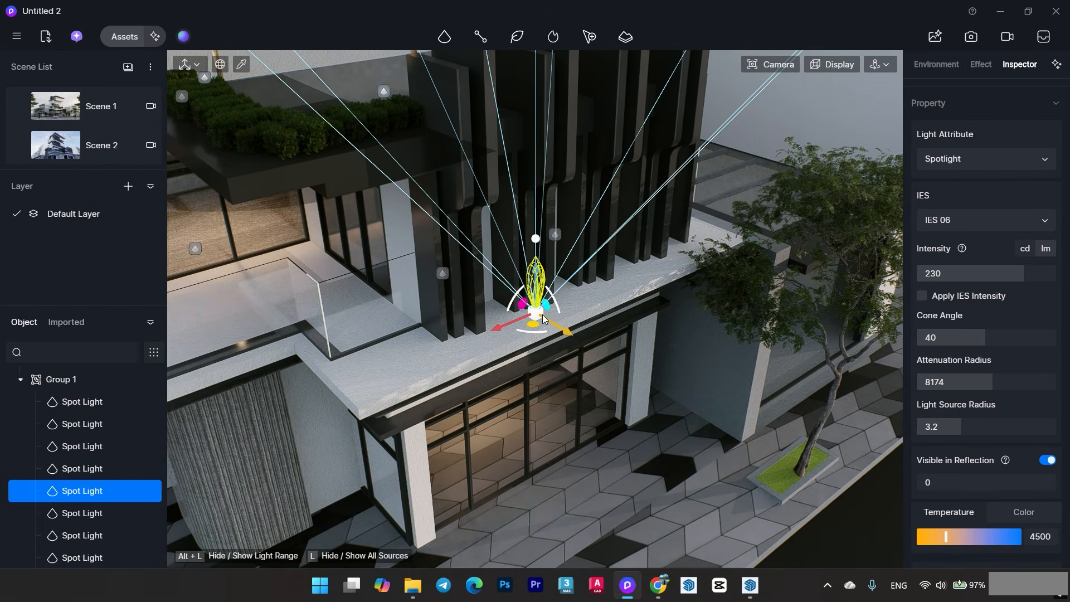
middle_drag(565, 328, 512, 312)
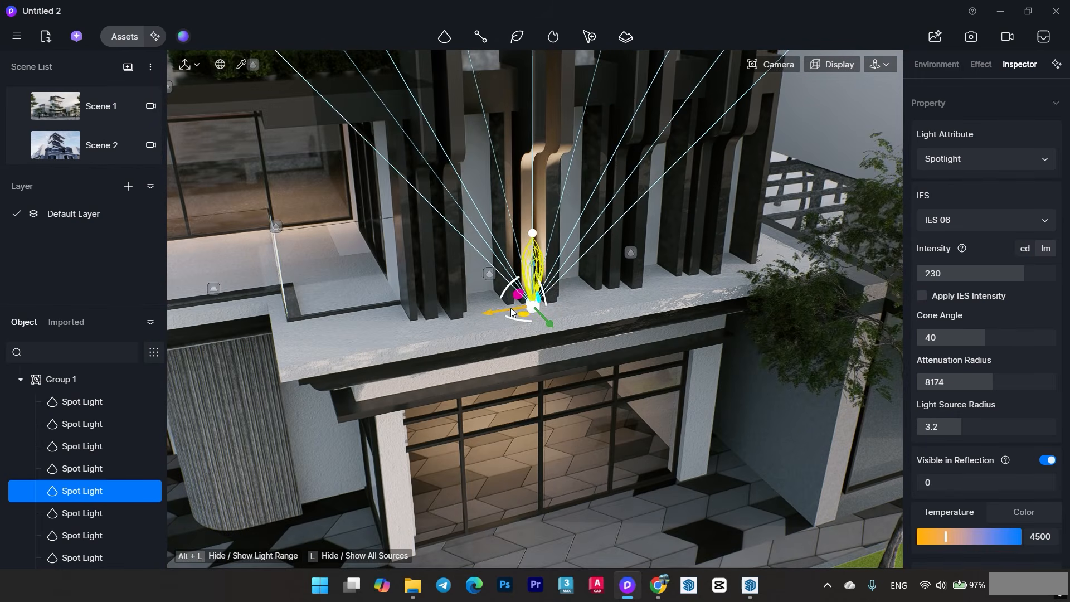
drag(540, 322, 412, 329)
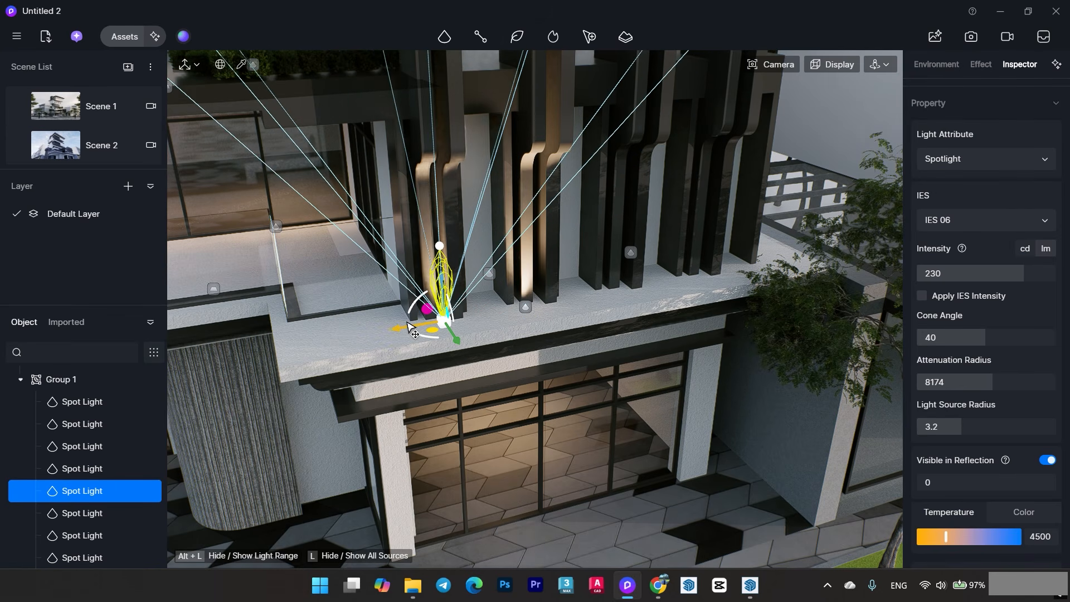
drag(493, 322, 558, 312)
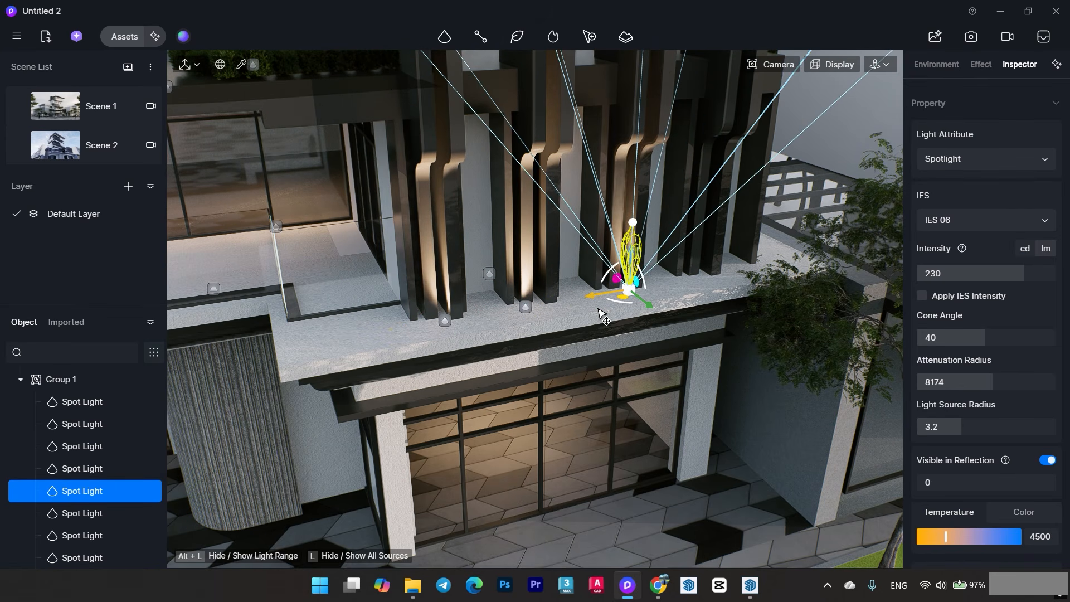
scroll(661, 286, down, 5)
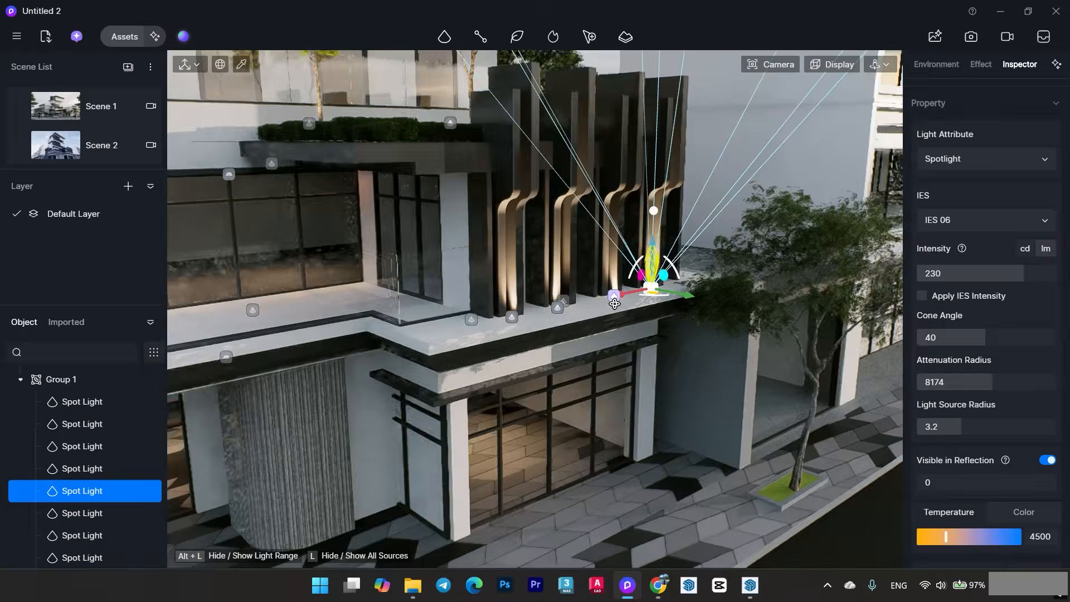
Copy the top-floor planter's uplight along the planter's outer edge to make a second one beside it.
middle_drag(496, 317, 508, 271)
scroll(545, 427, down, 5)
scroll(550, 351, down, 2)
scroll(507, 271, up, 2)
scroll(507, 270, up, 4)
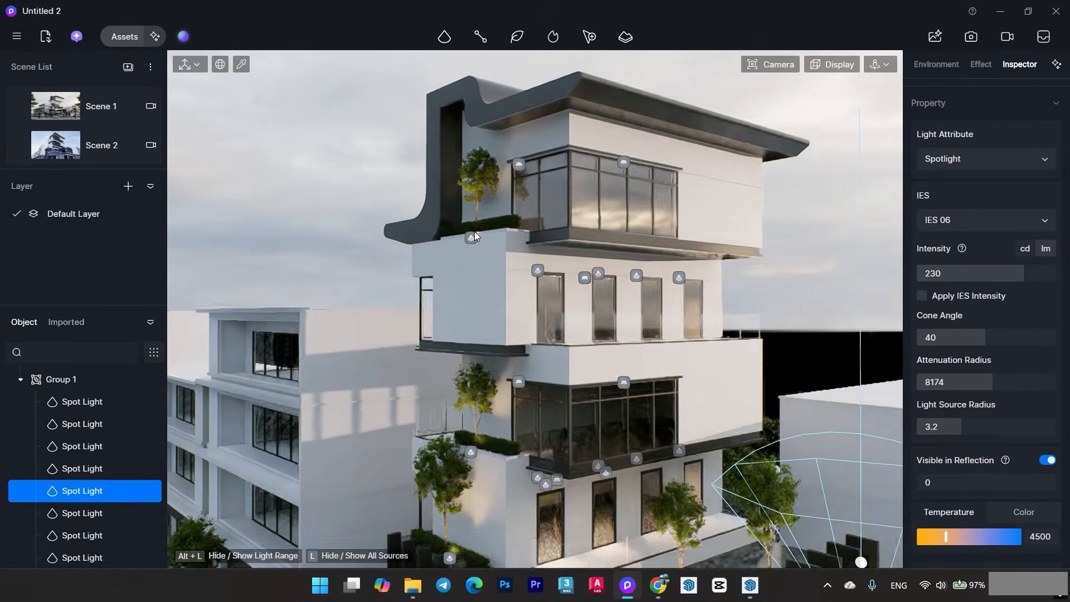
click(477, 301)
scroll(475, 296, up, 2)
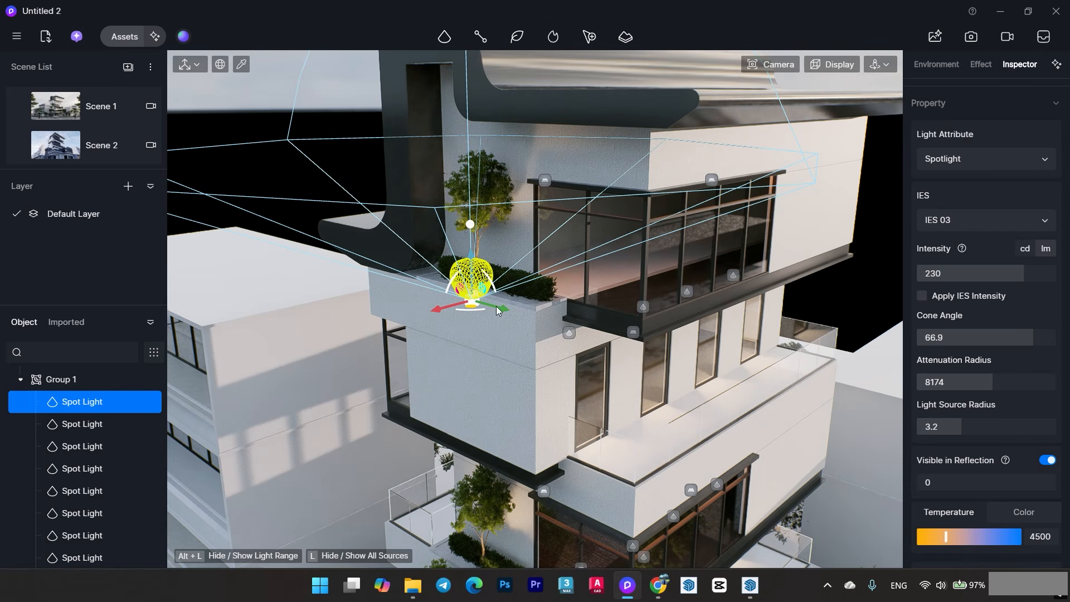
mouse_move(498, 310)
mouse_down()
mouse_move(451, 288)
mouse_move(519, 314)
mouse_up()
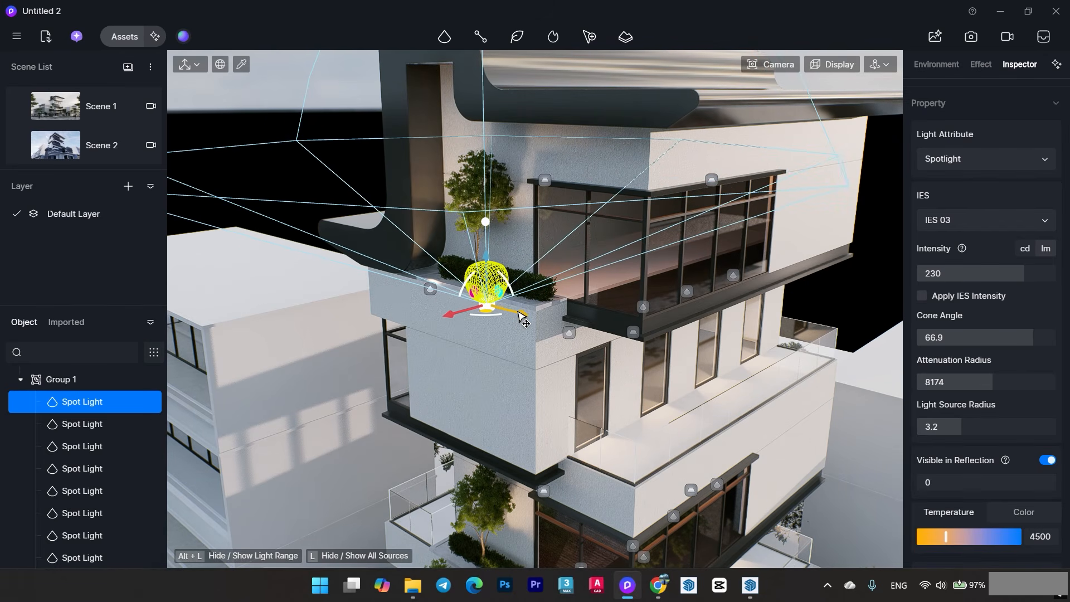
Copy a narrow-window IES 03 spot light to the left neighbouring building, making a pair above its top-floor window.
scroll(520, 277, down, 5)
middle_drag(521, 276, 486, 174)
scroll(486, 279, up, 2)
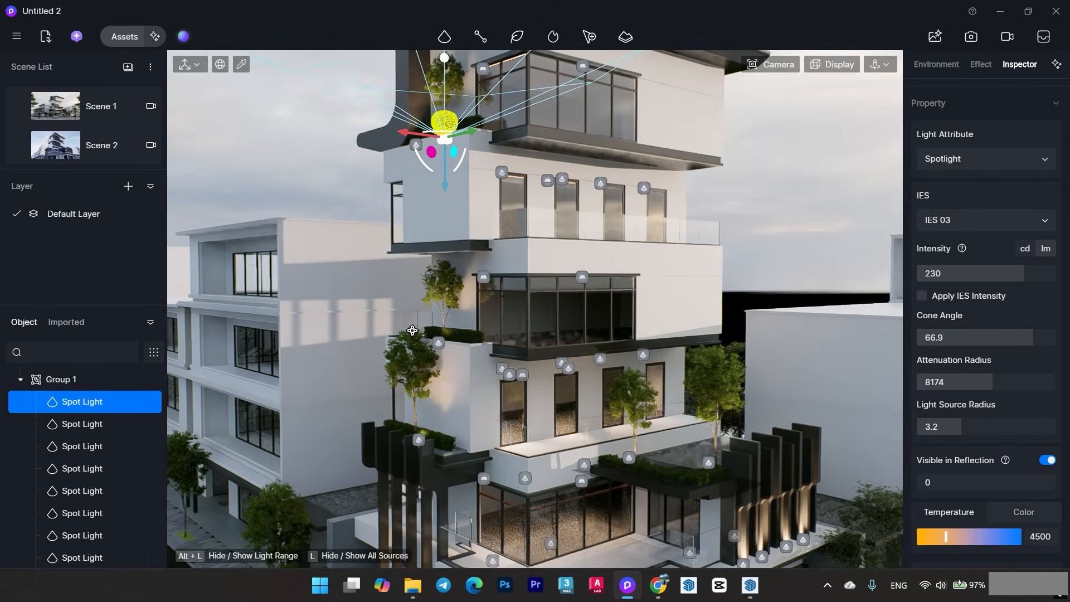
shift+middle_drag(351, 287, 494, 315)
middle_drag(494, 315, 591, 334)
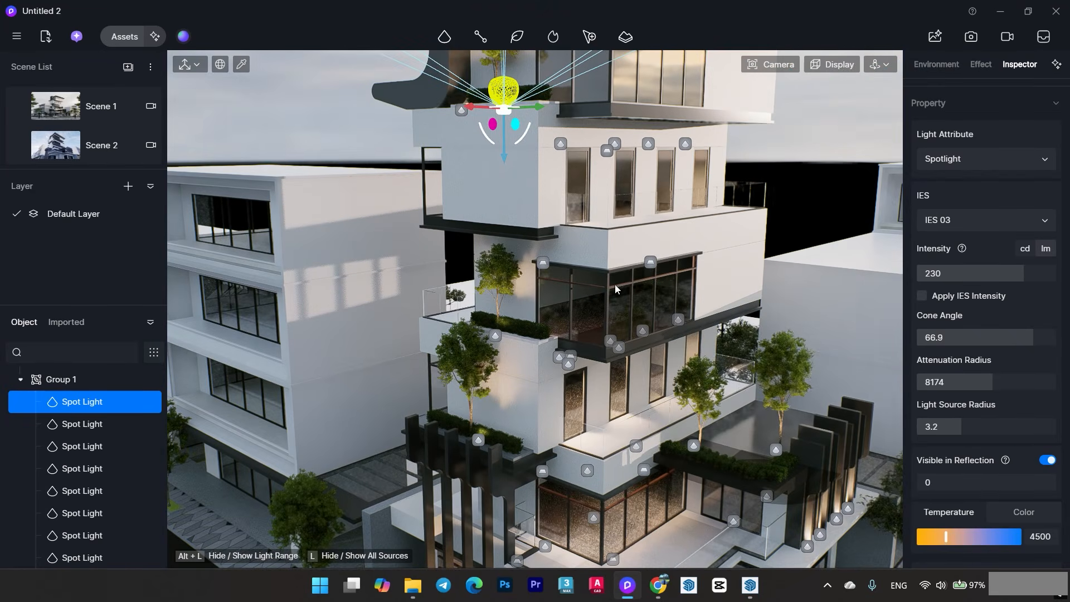
middle_drag(613, 290, 559, 311)
click(568, 135)
middle_drag(572, 138, 512, 151)
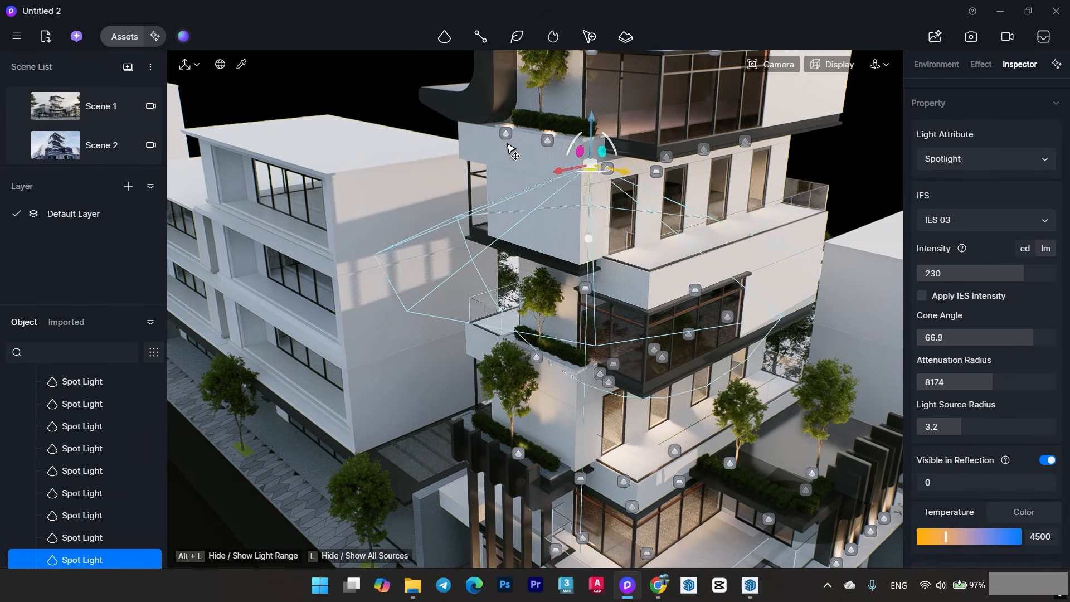
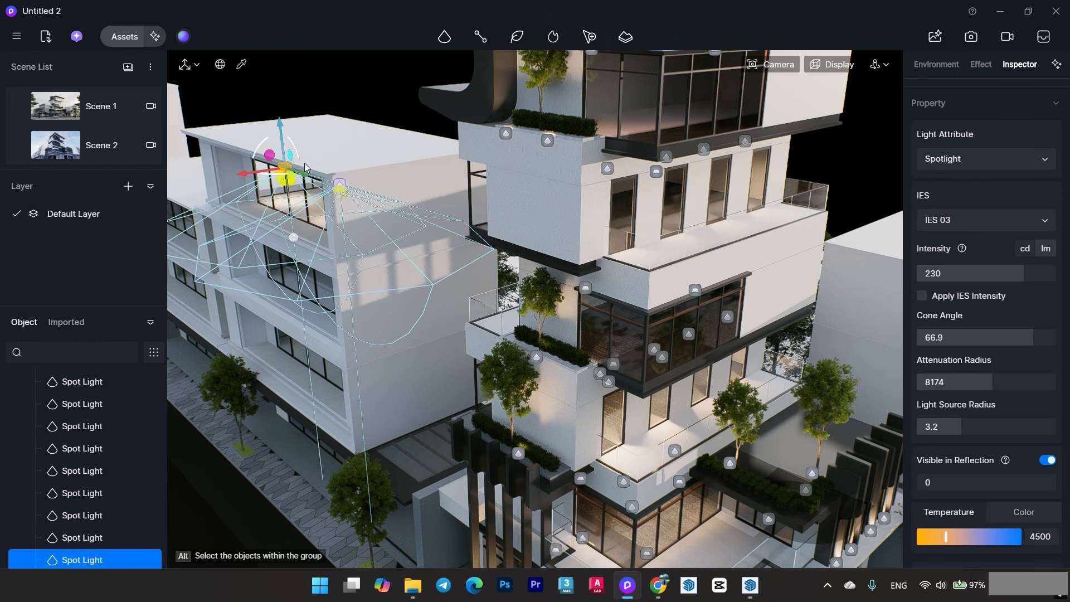
Copy the pair of spot lights two floors down on the left neighbouring building.
shift+drag(282, 132, 294, 284)
scroll(386, 303, down, 4)
shift+middle_drag(386, 303, 382, 235)
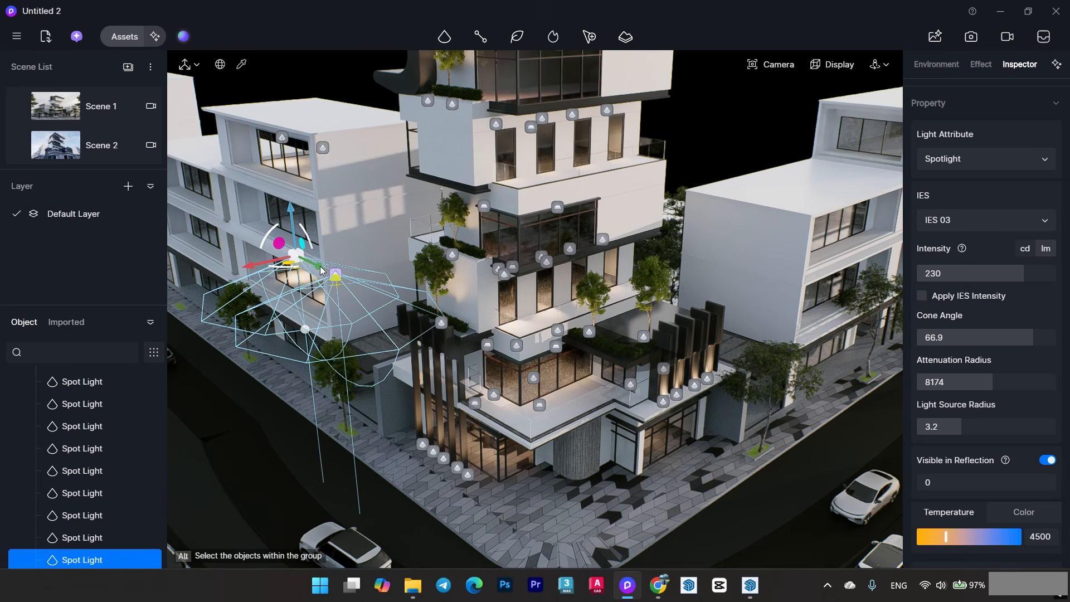
Copy the spot light pair across to the right neighbouring building and delete the lower of the two copies.
shift+drag(316, 266, 715, 354)
drag(612, 433, 823, 328)
middle_drag(823, 328, 563, 279)
drag(579, 258, 509, 205)
scroll(538, 209, up, 2)
click(558, 241)
click(547, 238)
alt+click(547, 238)
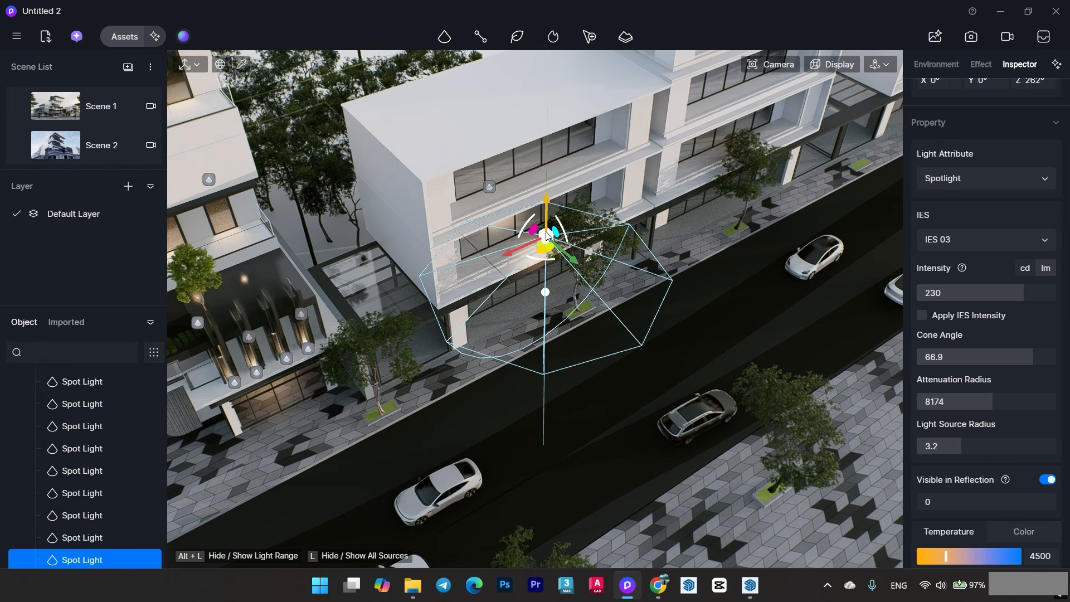
key(Delete)
Position the remaining spot light above the right building's middle-floor window and add a copy along the window to form a pair.
alt+click(490, 187)
scroll(519, 216, up, 1)
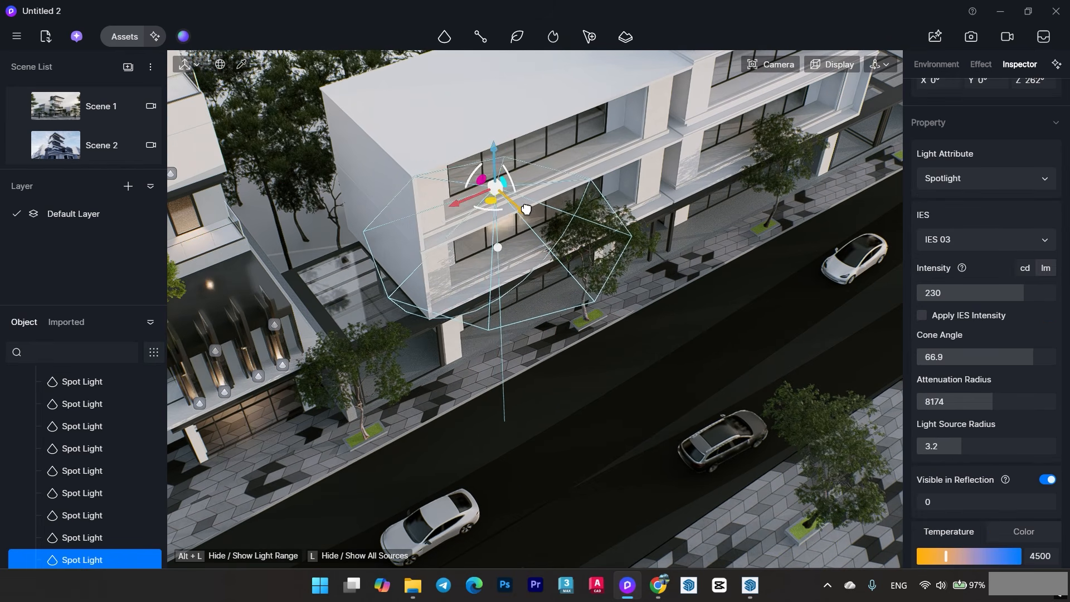
drag(527, 216, 522, 212)
middle_drag(522, 212, 494, 180)
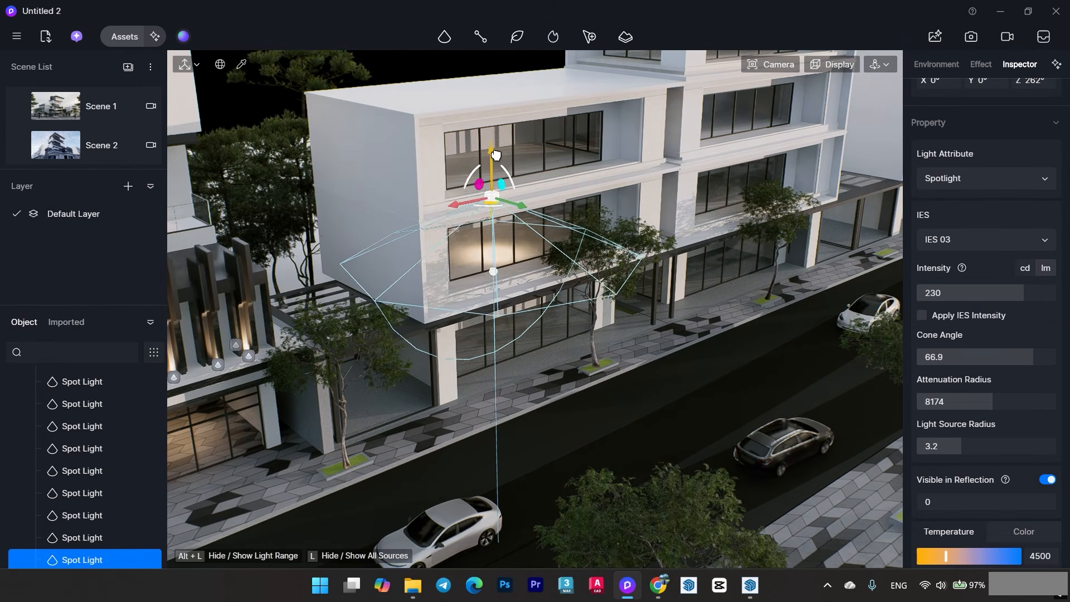
shift+drag(498, 195, 524, 197)
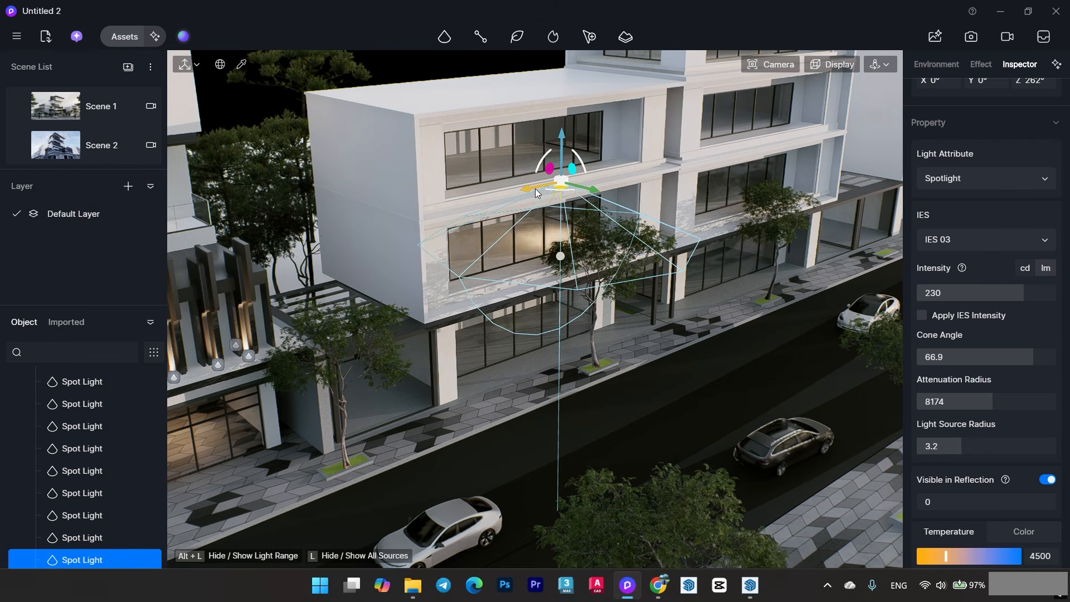
alt+click(488, 197)
drag(459, 208, 443, 212)
click(563, 185)
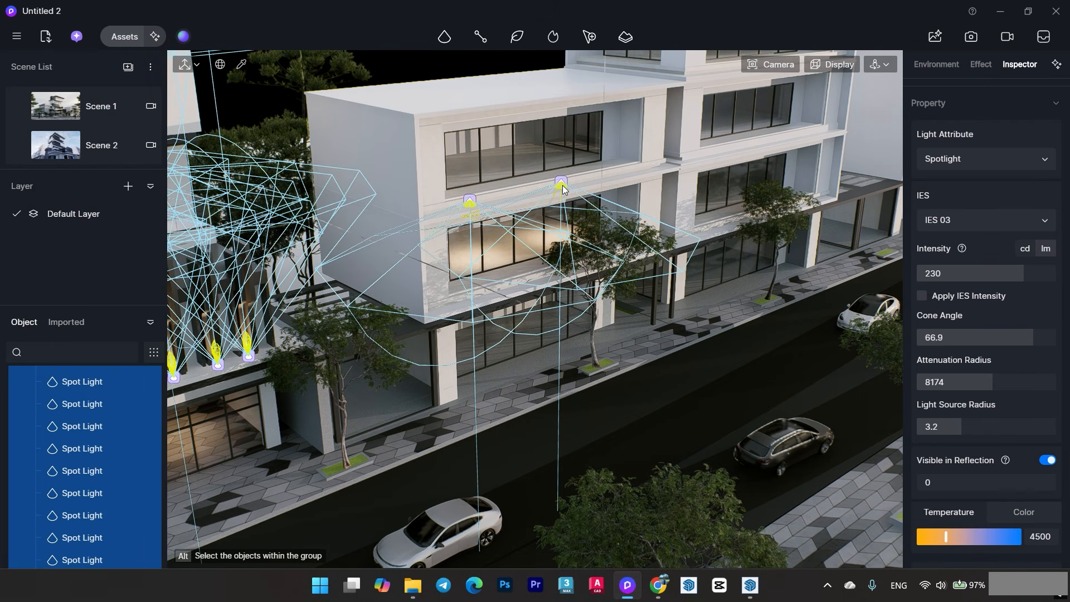
Copy the spot light pair to the adjoining block's middle-floor window, and copy that pair down to its ground floor.
alt+click(470, 200)
shift+drag(530, 194, 773, 44)
middle_drag(753, 99, 674, 230)
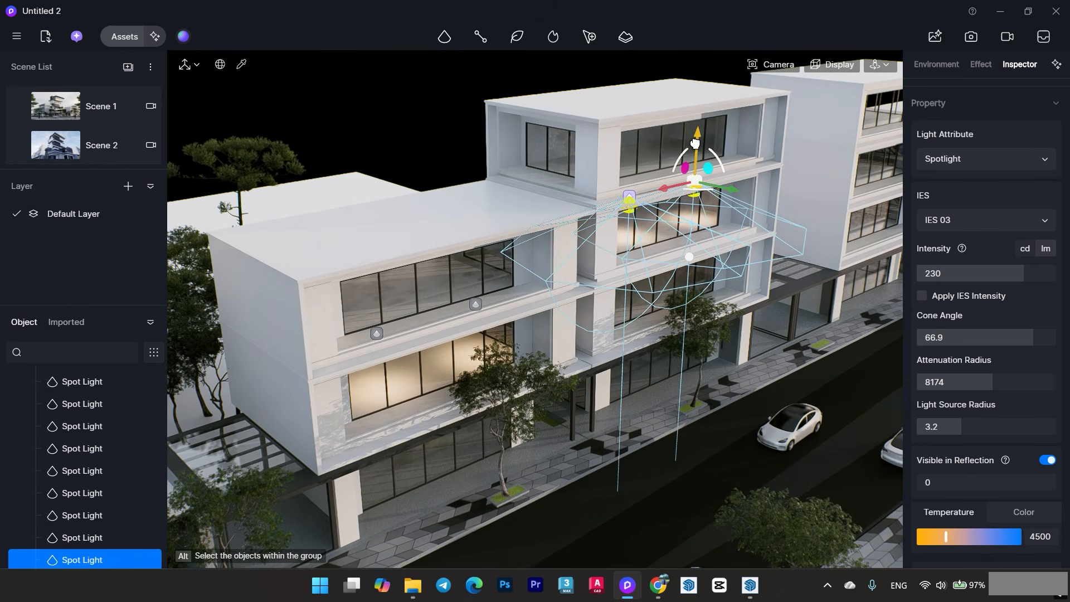
drag(695, 143, 691, 334)
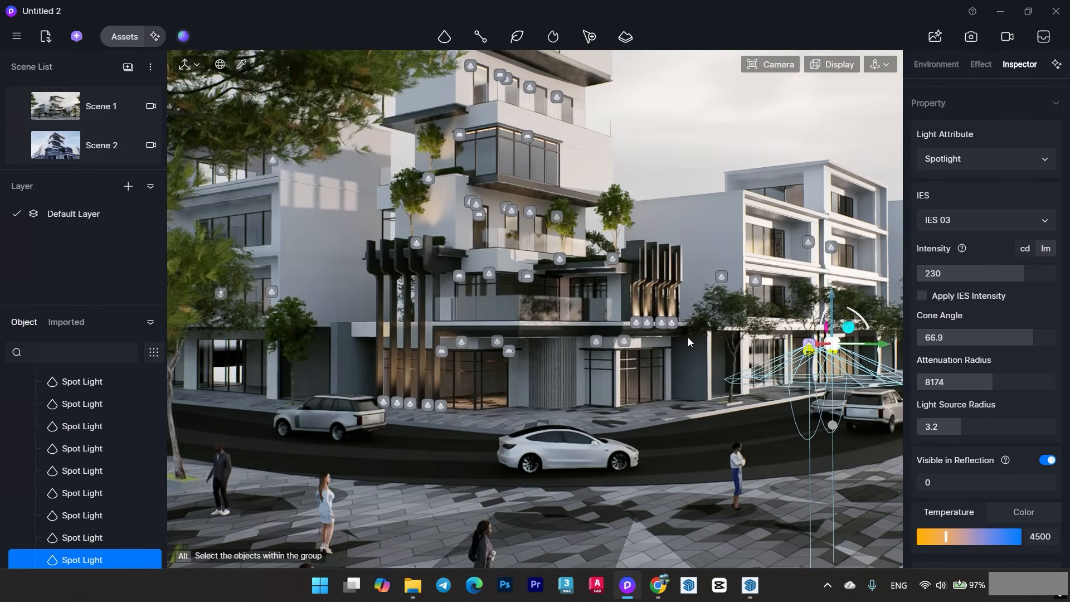
Copy an IES 06 uplight from the ground-floor fins to the foot of the street tree beside the left building.
scroll(664, 433, down, 5)
right_drag(474, 318, 457, 379)
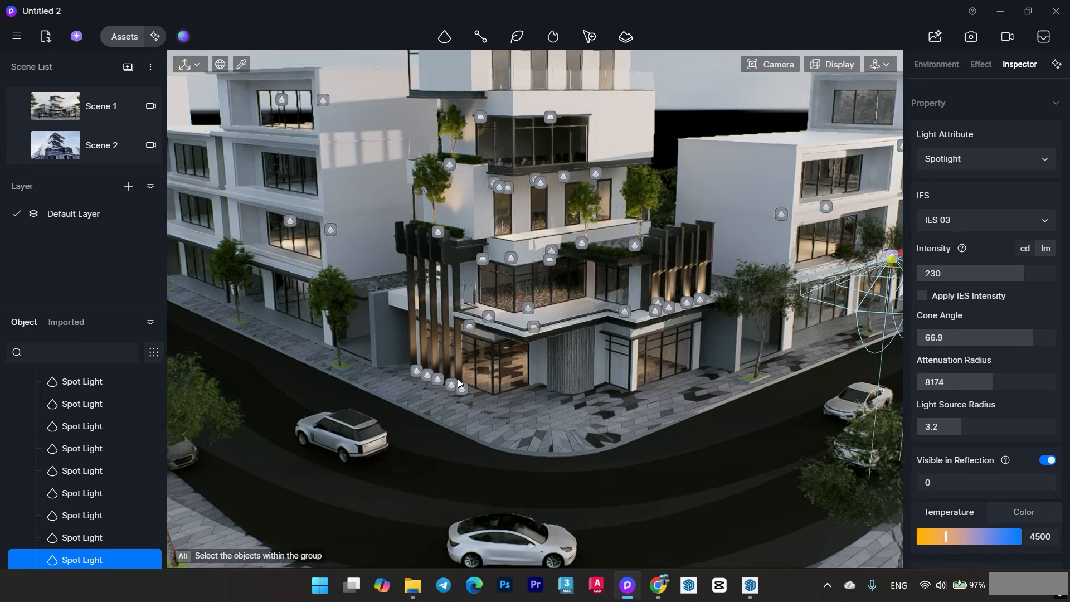
scroll(411, 366, up, 5)
click(409, 351)
scroll(411, 353, up, 3)
right_drag(410, 354, 408, 379)
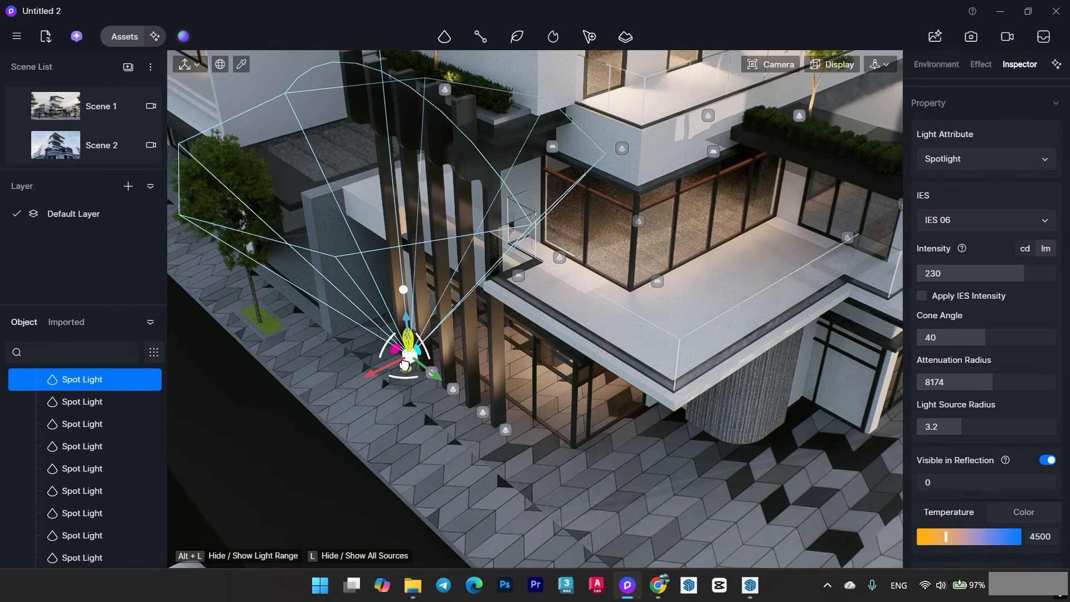
drag(405, 362, 259, 336)
Copy the tree uplight around the corner to the foot of the nearest street tree on the opposite side.
middle_drag(261, 336, 383, 369)
shift+drag(388, 372, 690, 466)
scroll(216, 235, down, 4)
scroll(216, 236, down, 1)
middle_drag(690, 466, 616, 315)
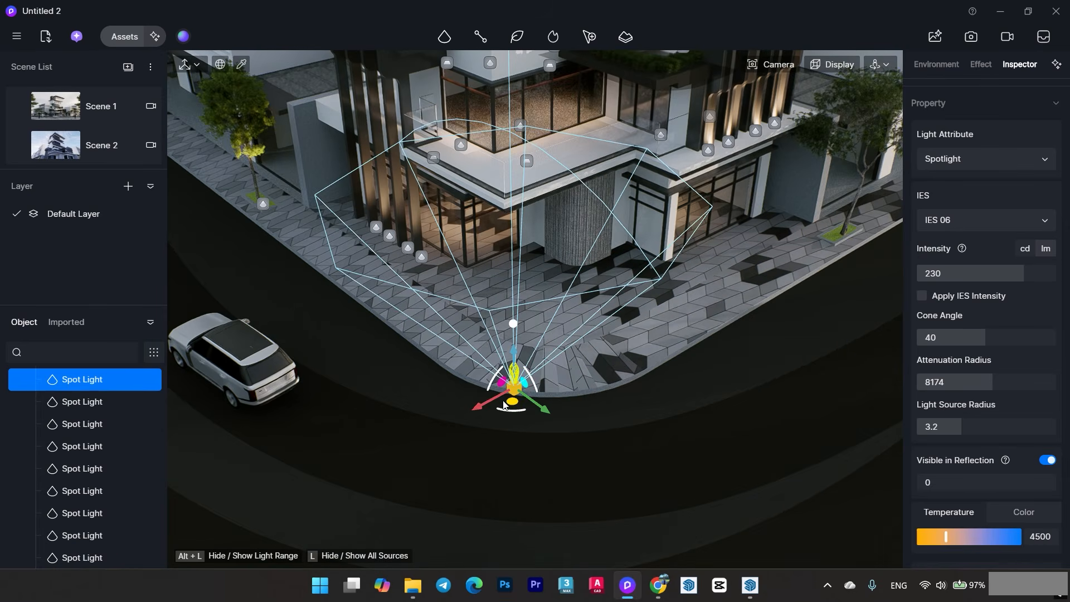
drag(491, 396, 814, 264)
scroll(844, 243, up, 3)
drag(866, 229, 906, 243)
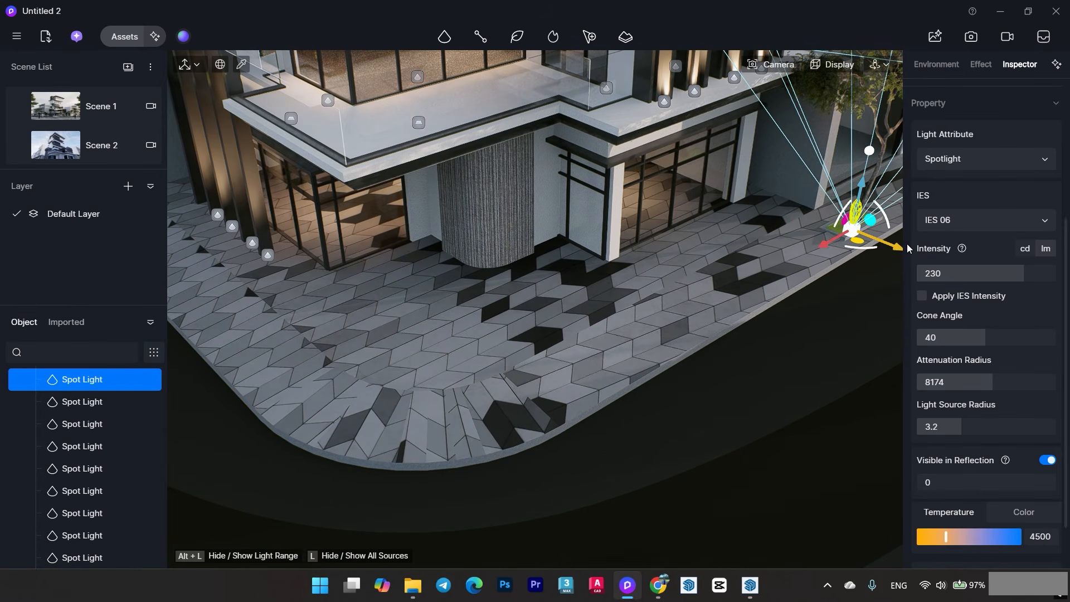
Copy the tree uplight to the next sidewalk tree and to the trees lining the plaza across the street.
middle_drag(900, 240, 588, 334)
drag(513, 340, 800, 249)
scroll(744, 238, down, 5)
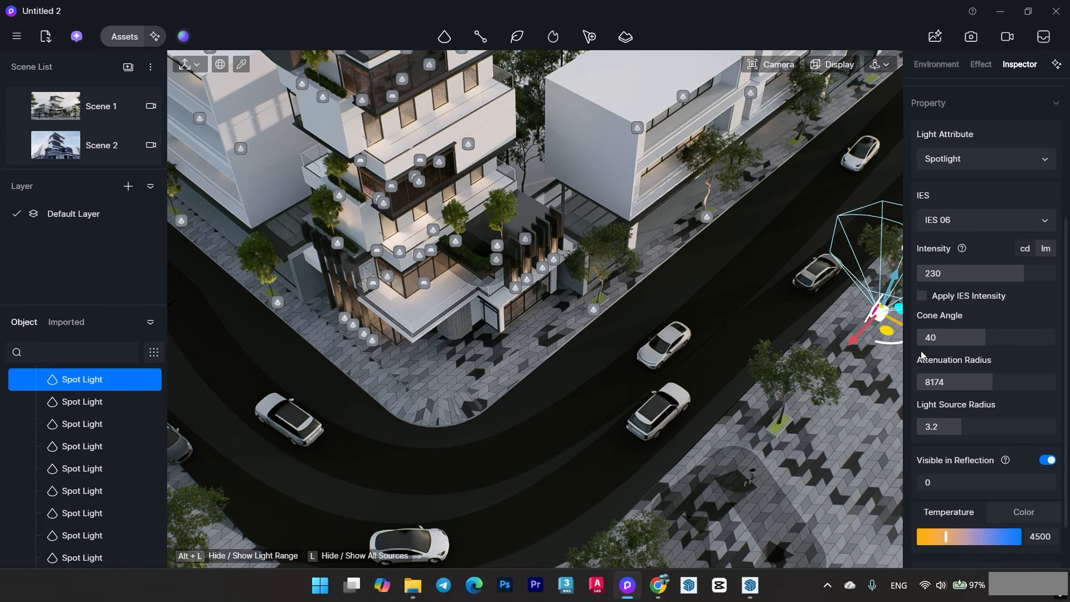
middle_drag(870, 358, 680, 170)
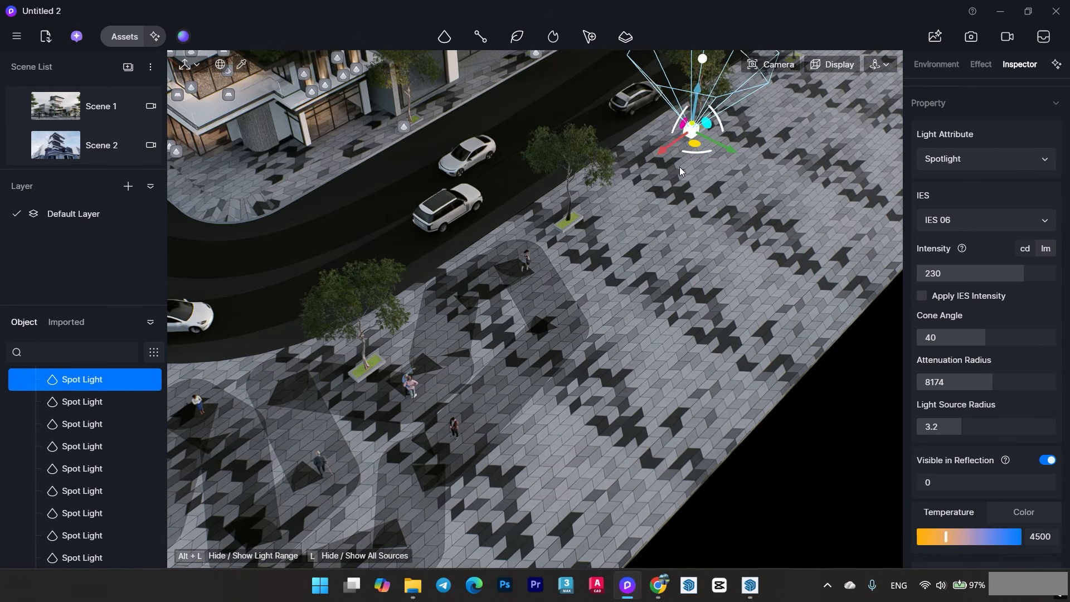
drag(587, 211, 333, 390)
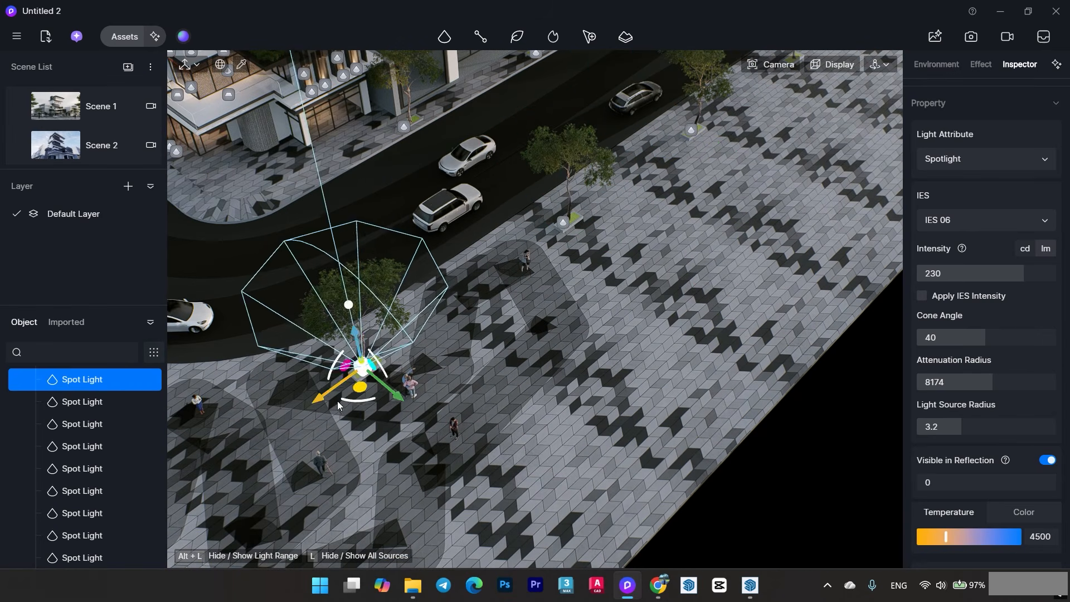
scroll(345, 392, up, 5)
middle_drag(357, 370, 489, 365)
drag(508, 290, 508, 286)
scroll(508, 285, down, 10)
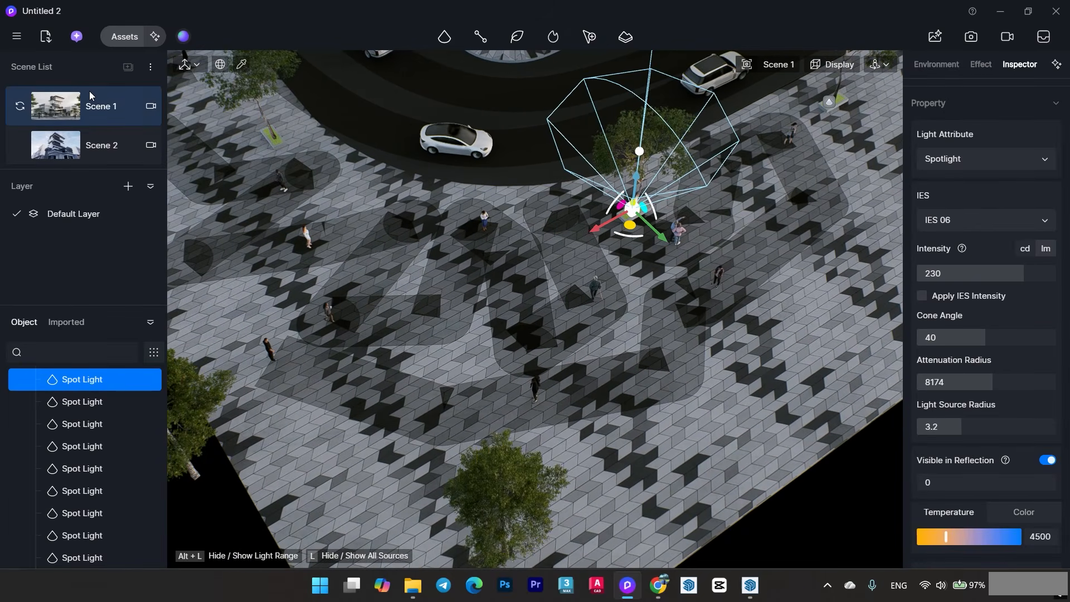
Return to the Scene 1 camera view and hide the light icons.
click(90, 96)
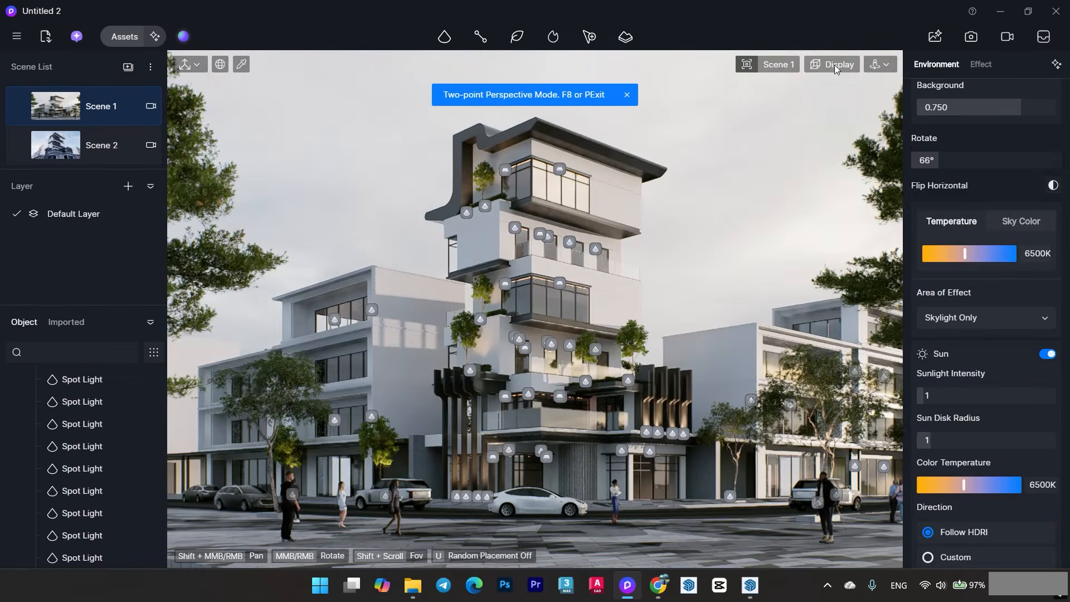
click(878, 64)
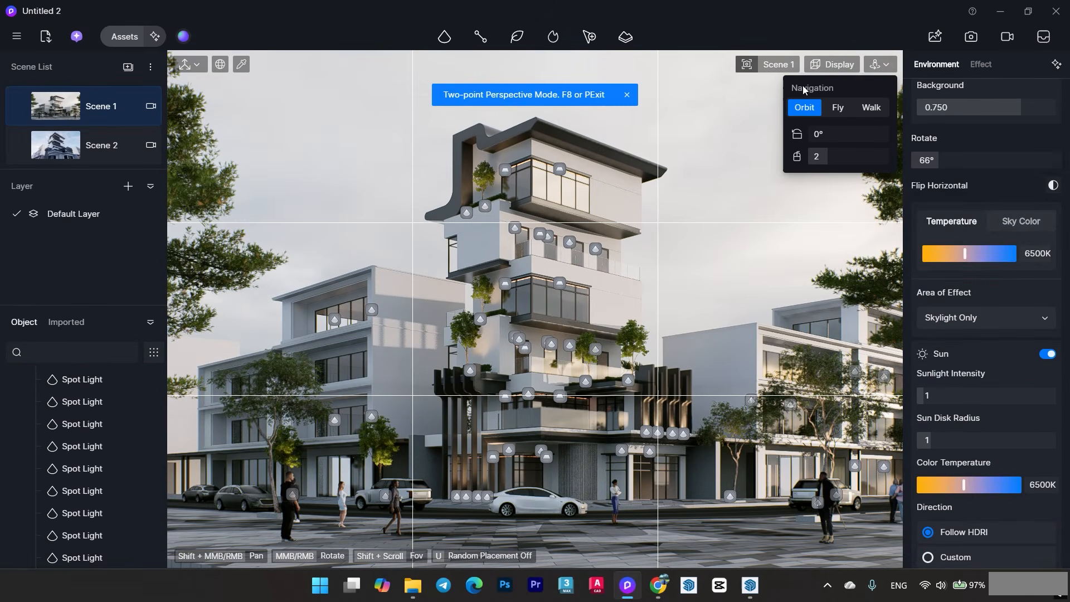
click(792, 108)
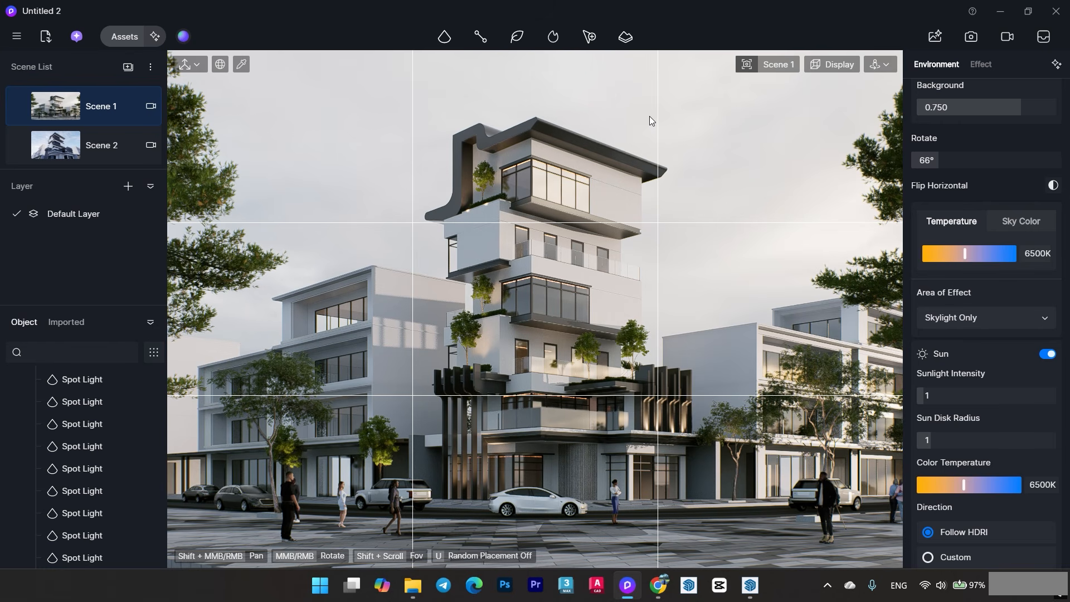
Set post-processing exposure to -0.32, shadow local exposure to 0.2, contrast to 0.14, highlight to 0.41, shadow to 0.4 and white balance to 7315.
click(980, 65)
drag(977, 296, 967, 297)
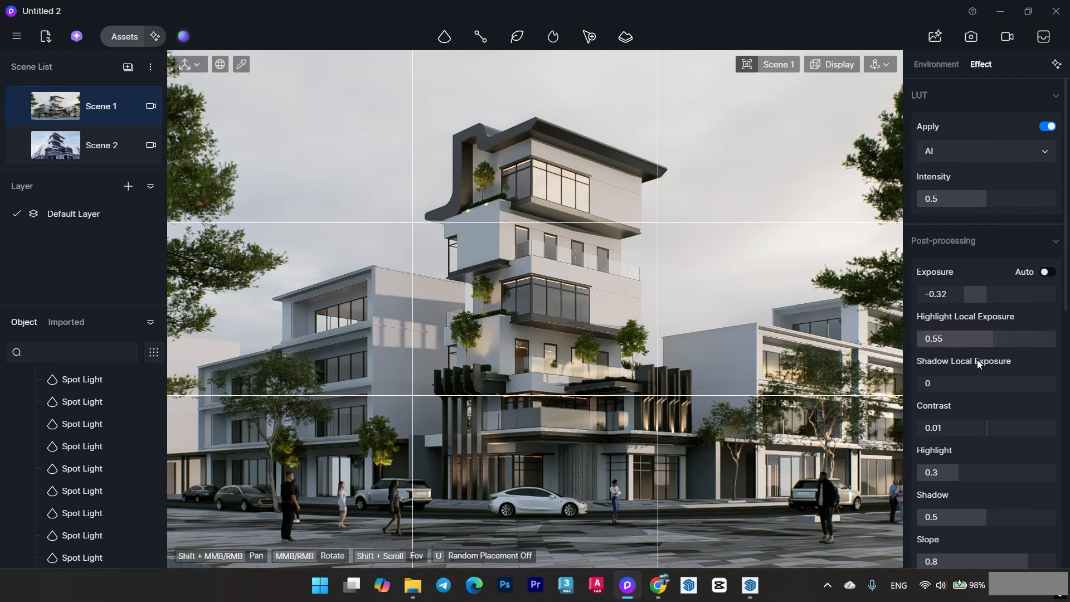
drag(978, 384, 986, 383)
scroll(974, 414, down, 3)
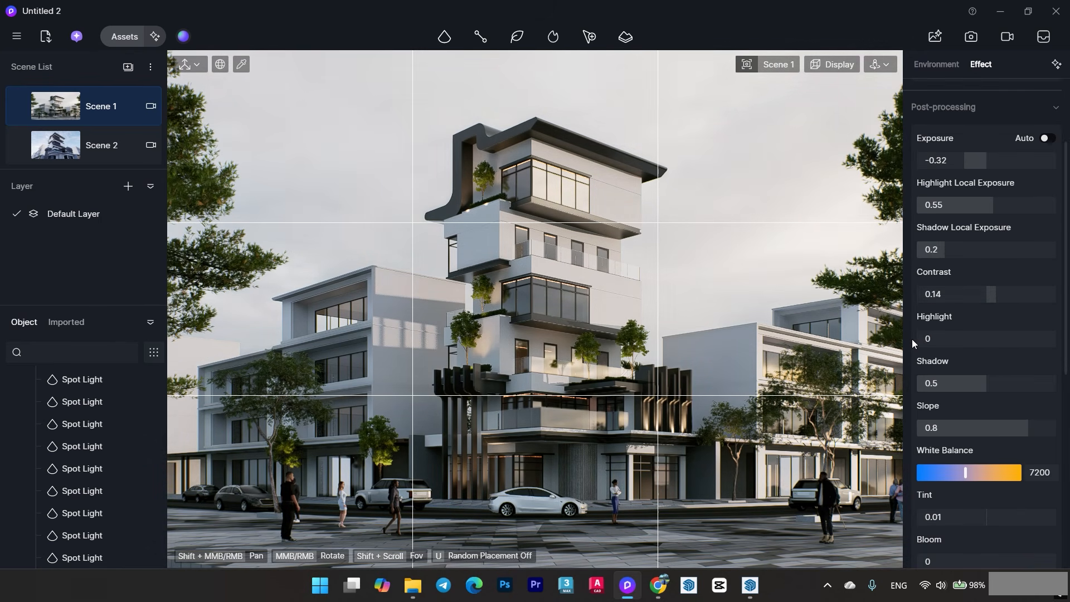
drag(919, 340, 965, 339)
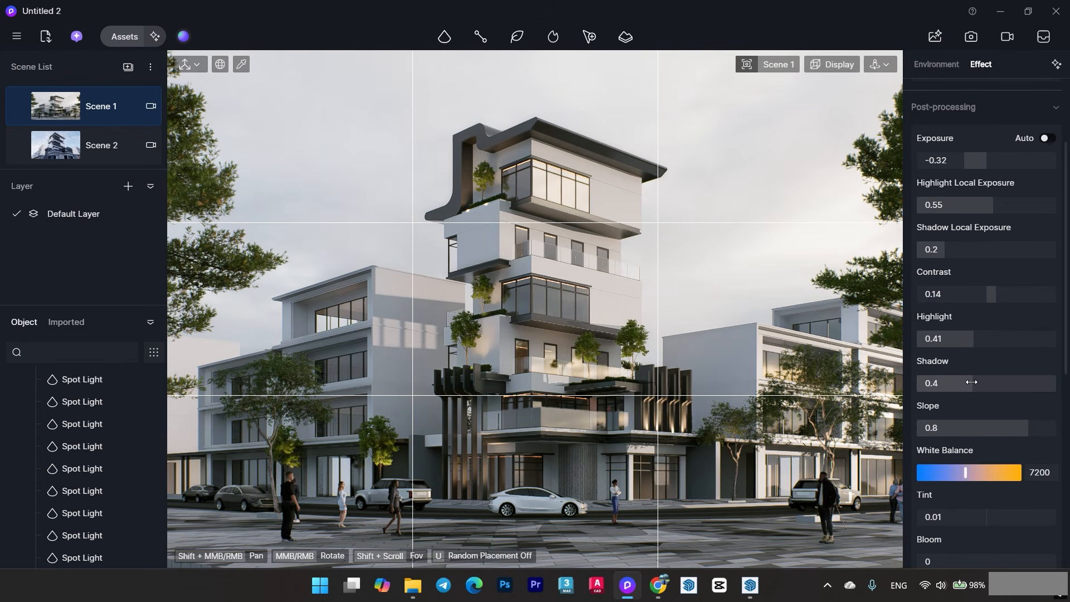
scroll(981, 385, down, 3)
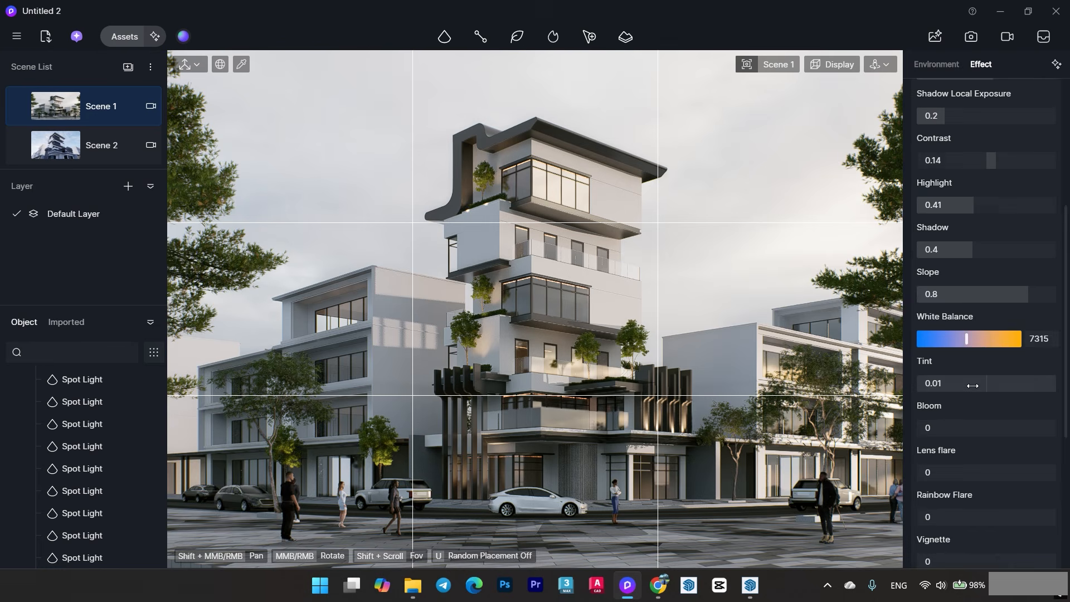
Turn outline mode off and enable AO with radius 780 and a preview overlay of 2.9.
scroll(973, 385, down, 6)
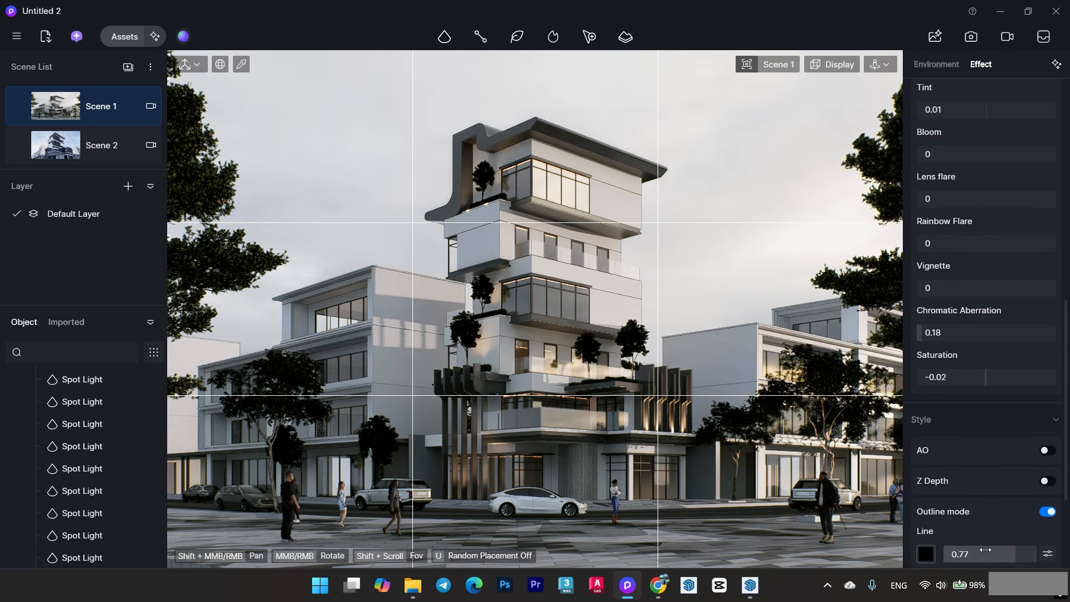
click(1051, 523)
drag(965, 493, 1009, 492)
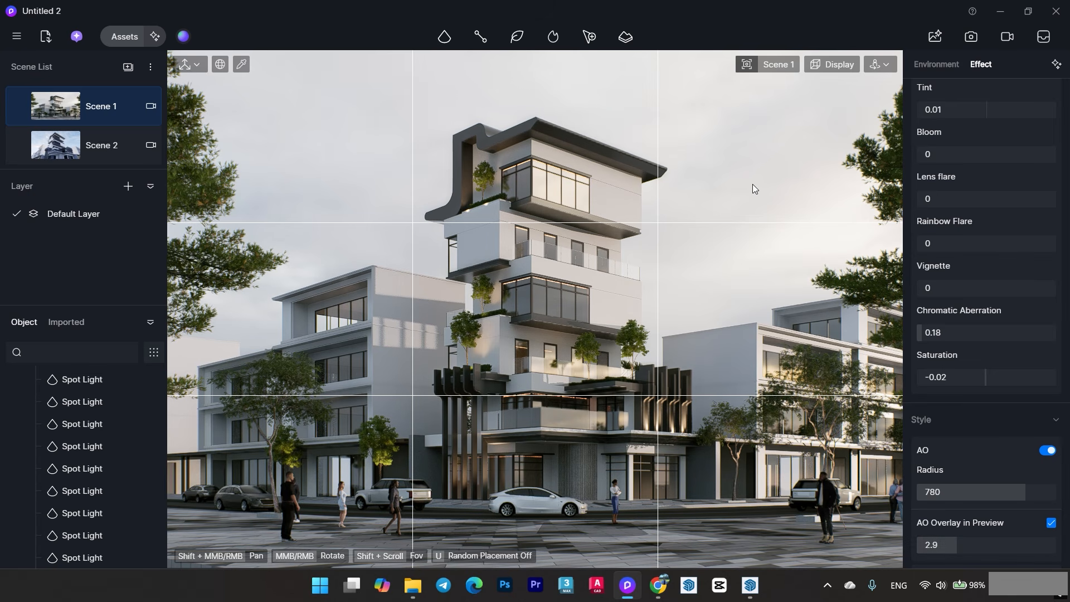
Show the light icons, copy the left building's lower window spot light down to its ground-floor storefront, and hide the icons.
click(831, 66)
click(335, 422)
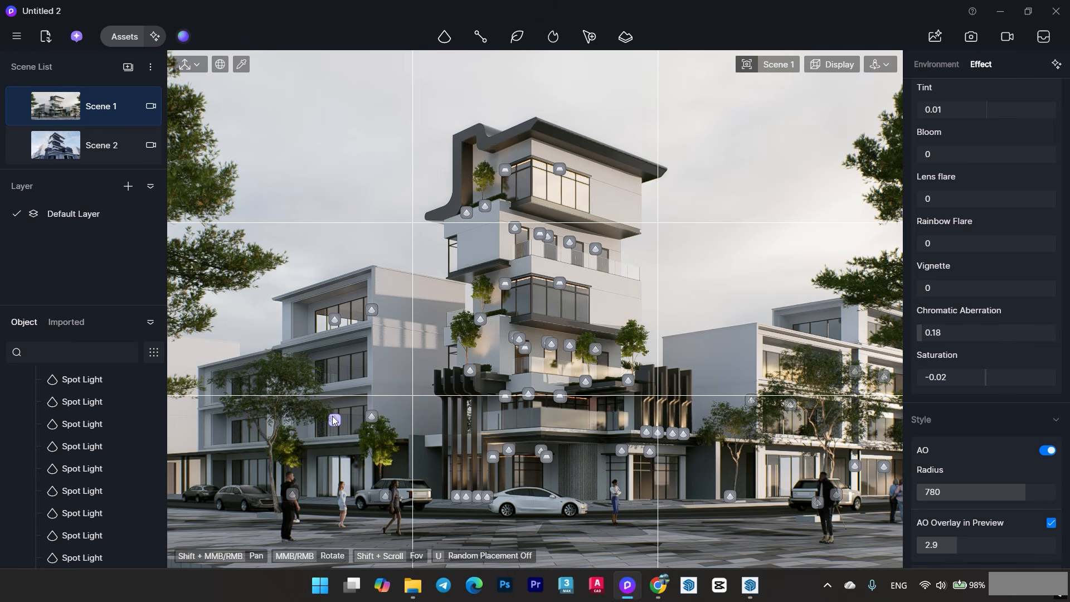
key(Escape)
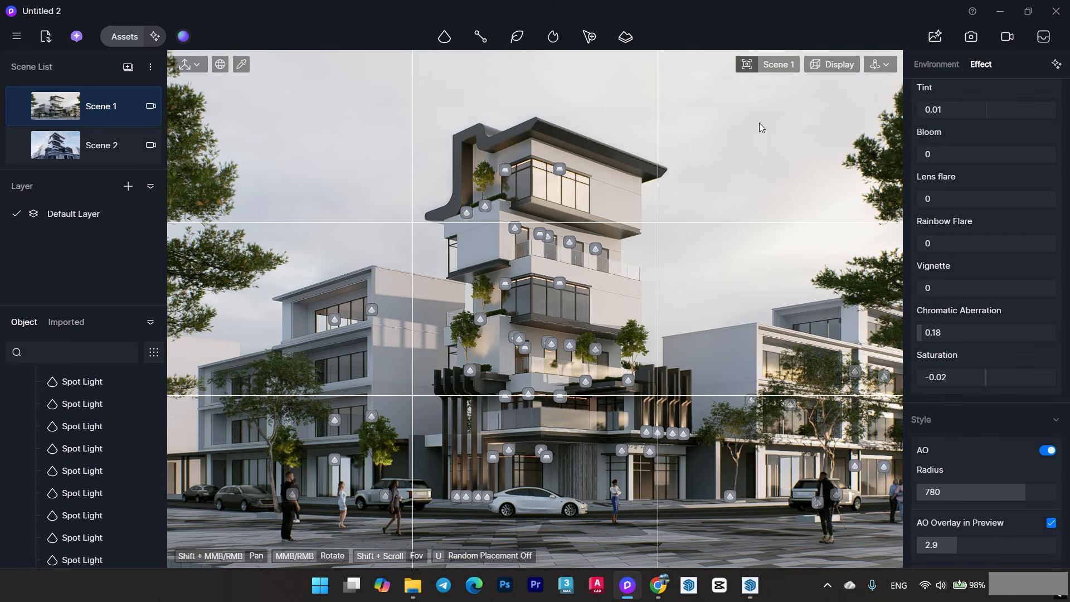
mouse_move(819, 74)
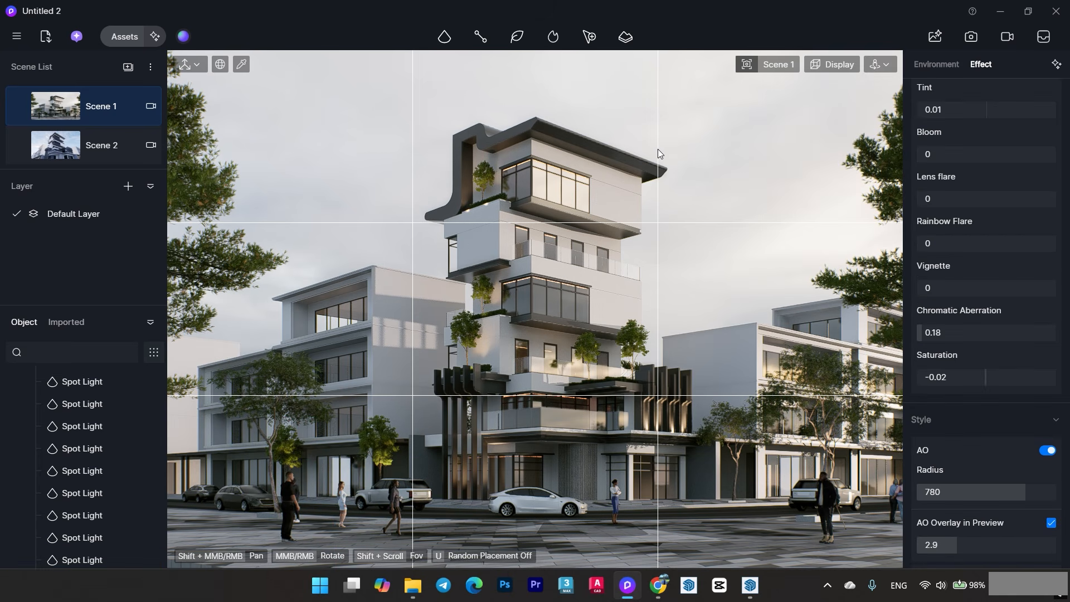
Show the light icons, adjust the light above the upper floor's second narrow window, and hide the icons again.
click(793, 107)
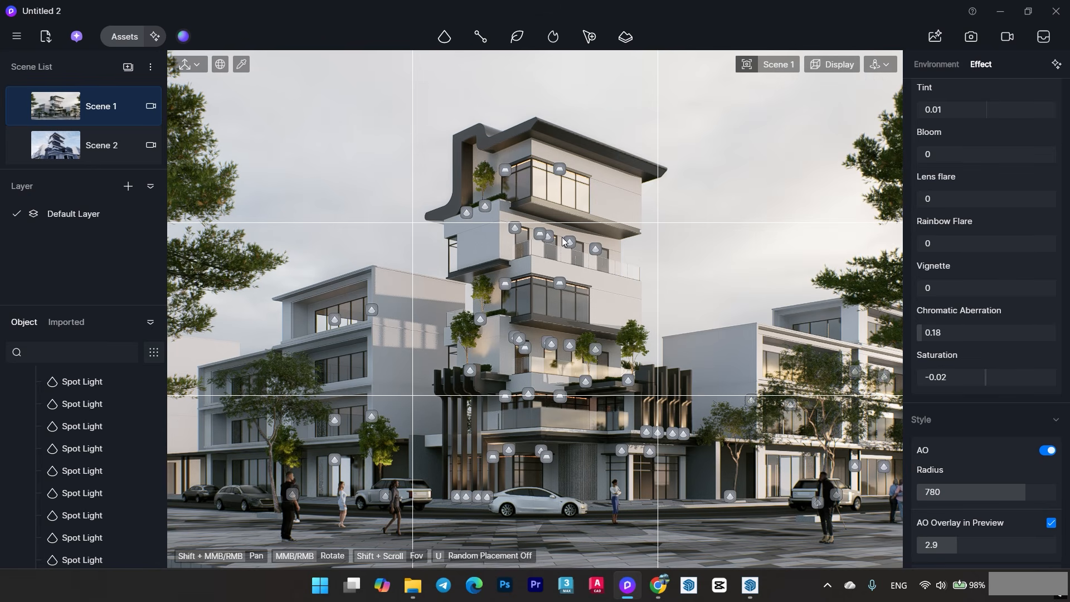
click(548, 237)
drag(548, 280, 562, 333)
click(697, 180)
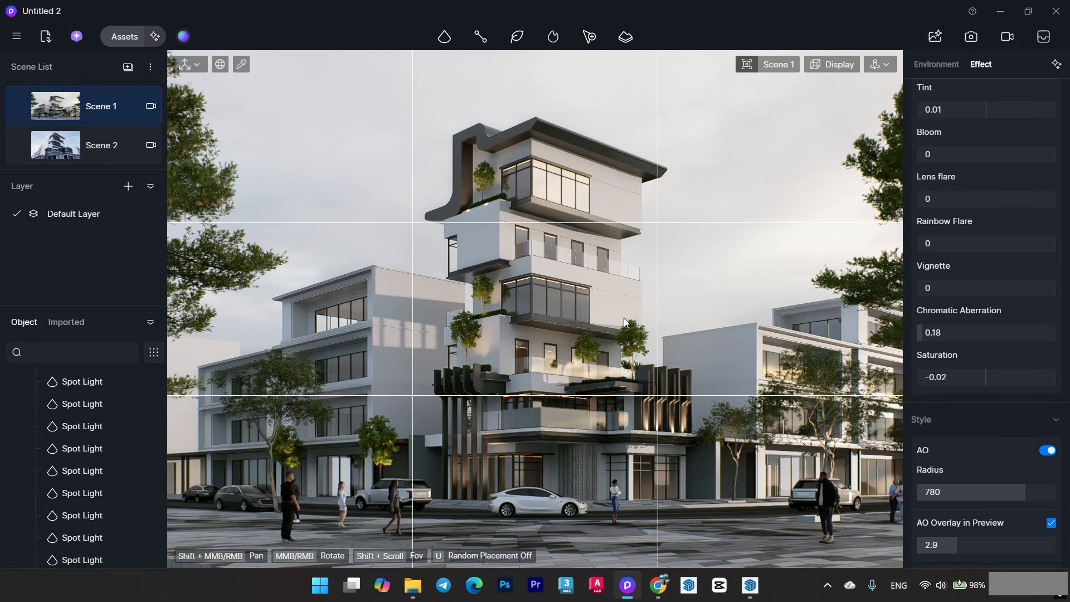
mouse_move(873, 66)
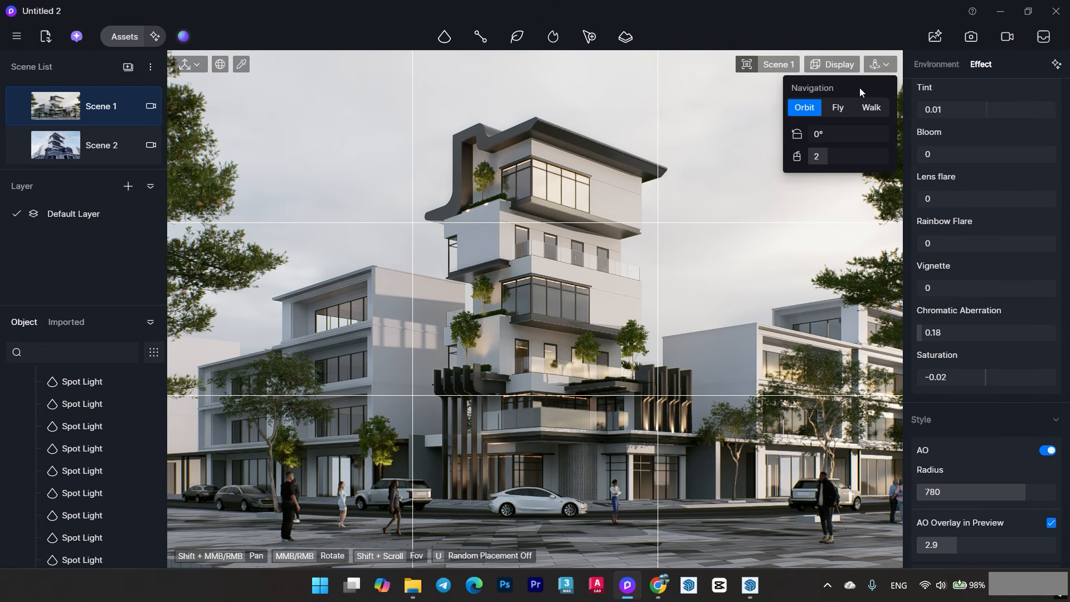
Fly the camera closer to the street corner in front of the building and switch the camera to perspective view.
click(838, 107)
key(w)
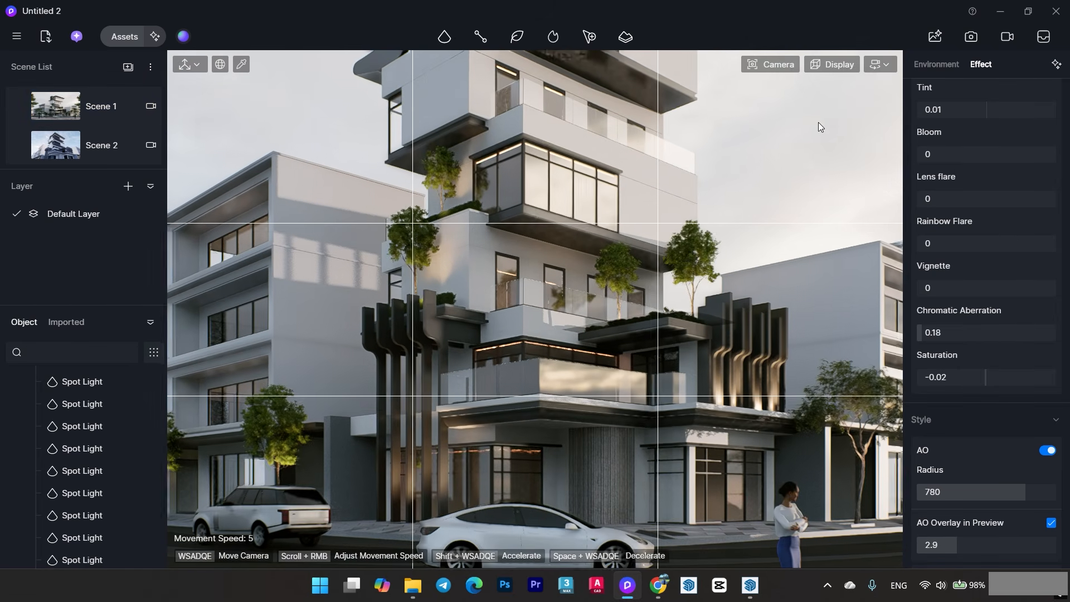
right_drag(685, 178, 707, 195)
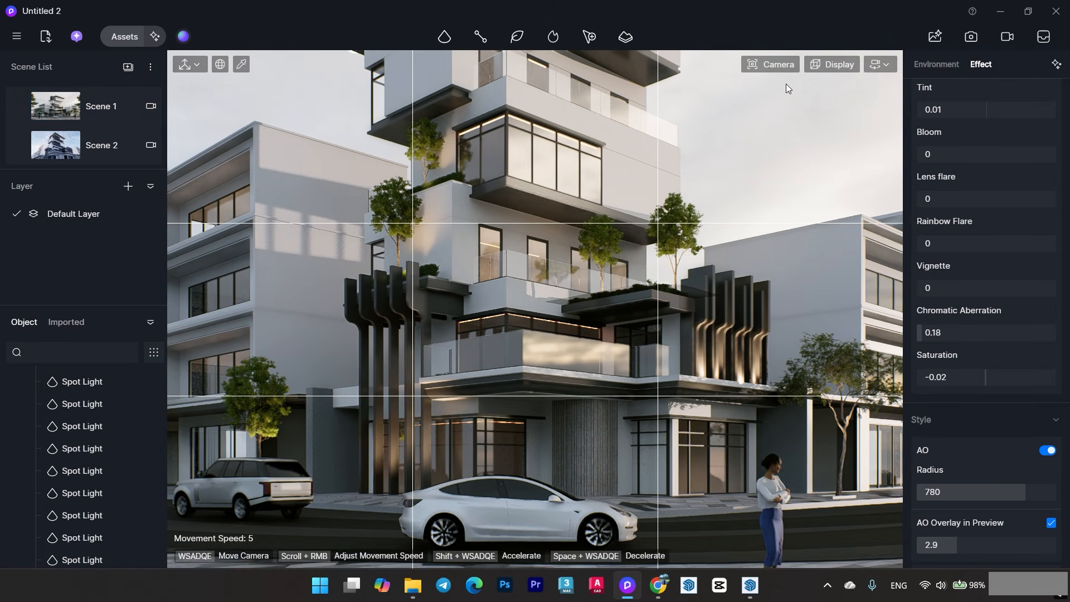
mouse_move(875, 66)
mouse_move(775, 64)
click(735, 372)
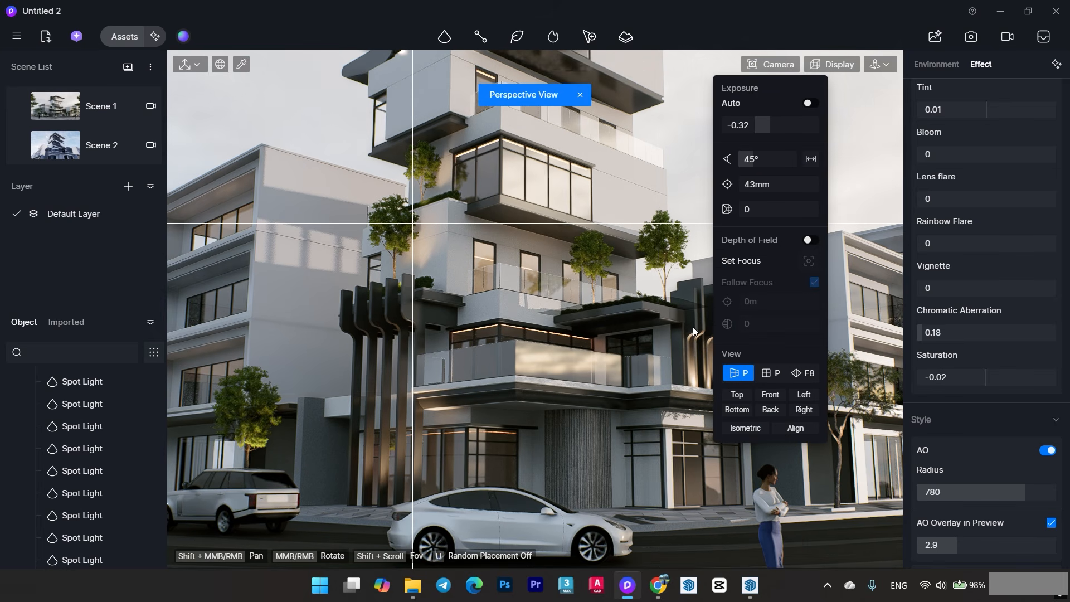
right_drag(656, 261, 637, 265)
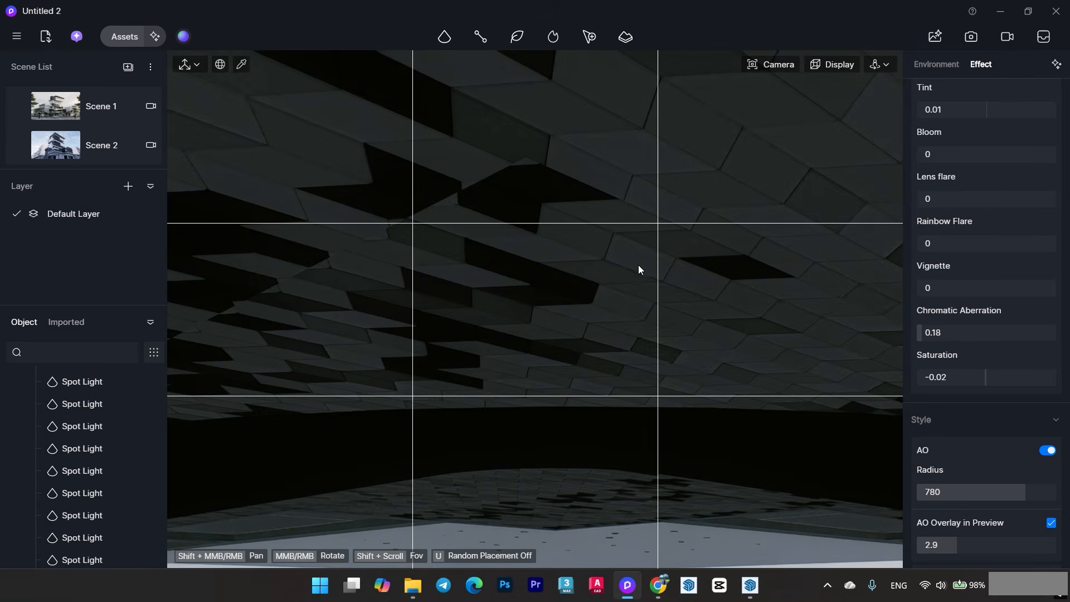
Fly the camera back above ground to face the corner building and widen the field of view.
mouse_move(876, 65)
click(839, 108)
key(e)
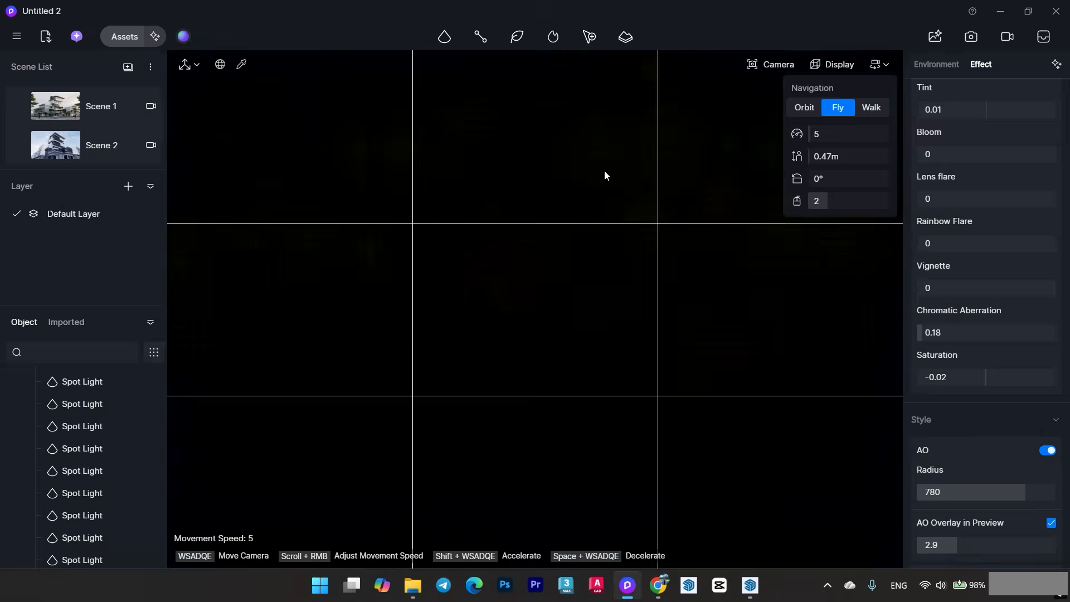
mouse_move(604, 169)
right_down()
mouse_move(592, 132)
mouse_move(598, 154)
right_up()
mouse_move(771, 66)
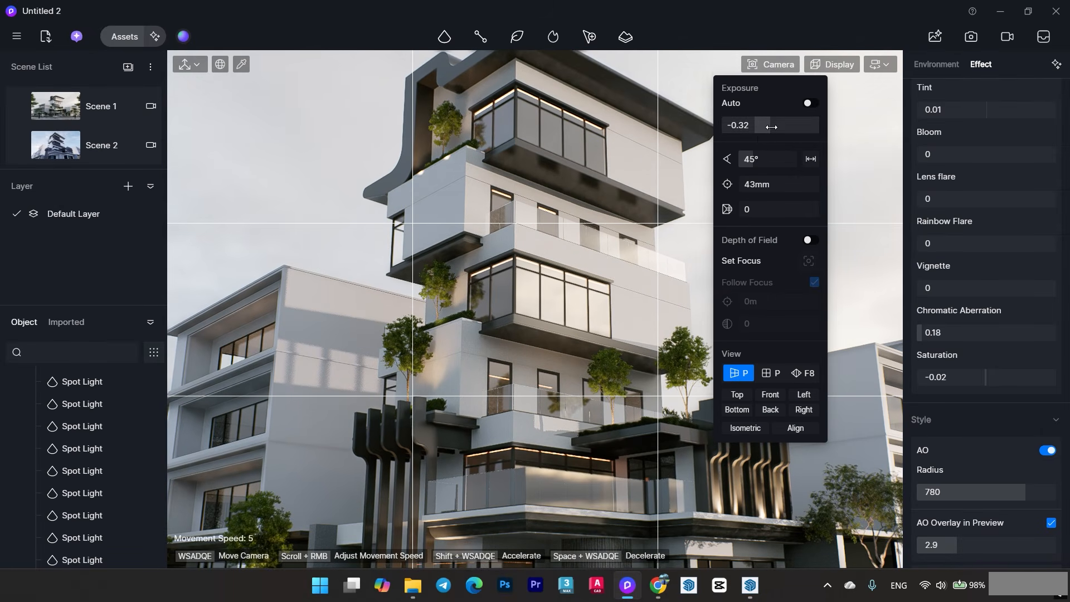
mouse_move(753, 165)
mouse_down()
mouse_move(769, 165)
mouse_move(756, 165)
mouse_up()
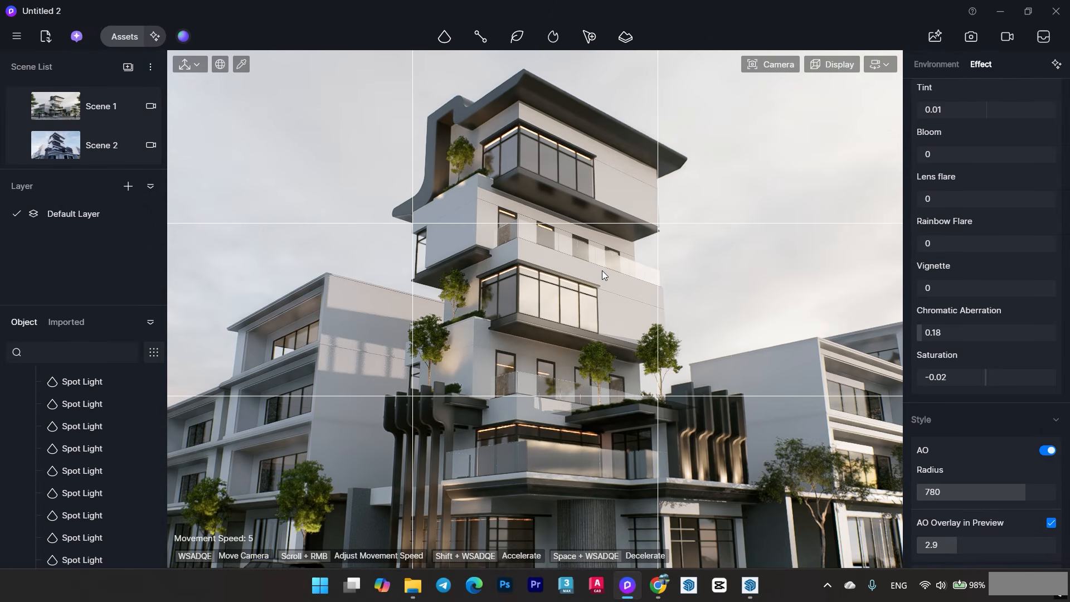
Compose a low street-level view looking up at the corner building, with the neighbouring buildings on both sides.
key(q)
key(e)
right_drag(607, 264, 596, 203)
key(w)
key(q)
key(e)
key(d)
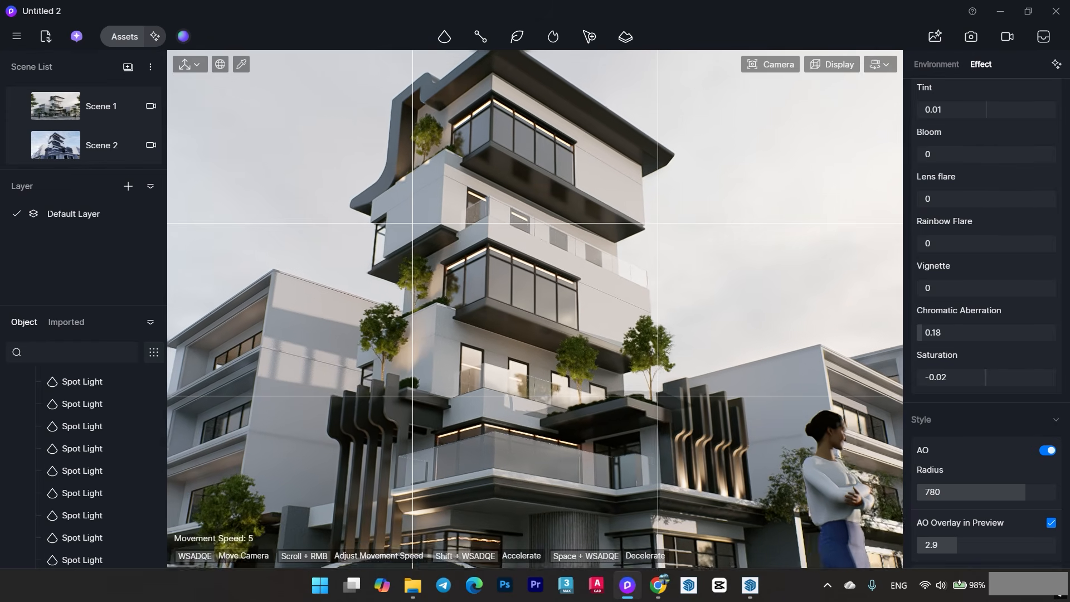
key(q)
key(e)
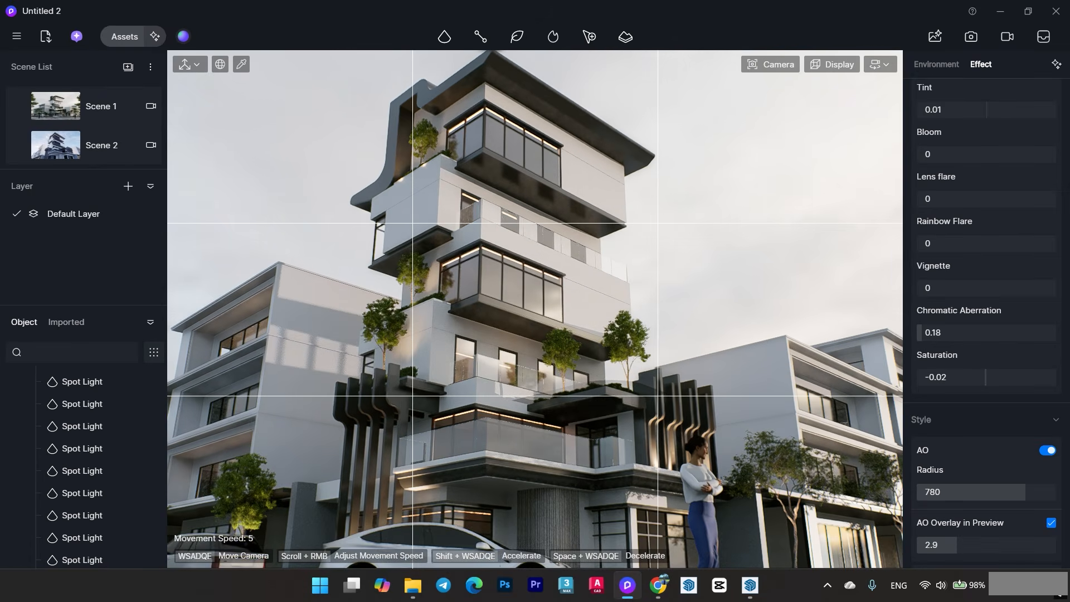
key(q)
key(e)
right_drag(596, 203, 594, 189)
right_drag(729, 373, 718, 380)
Adjust the densities of the people and vehicle paths to clear the foreground, and save the new view in Scene 2.
click(725, 490)
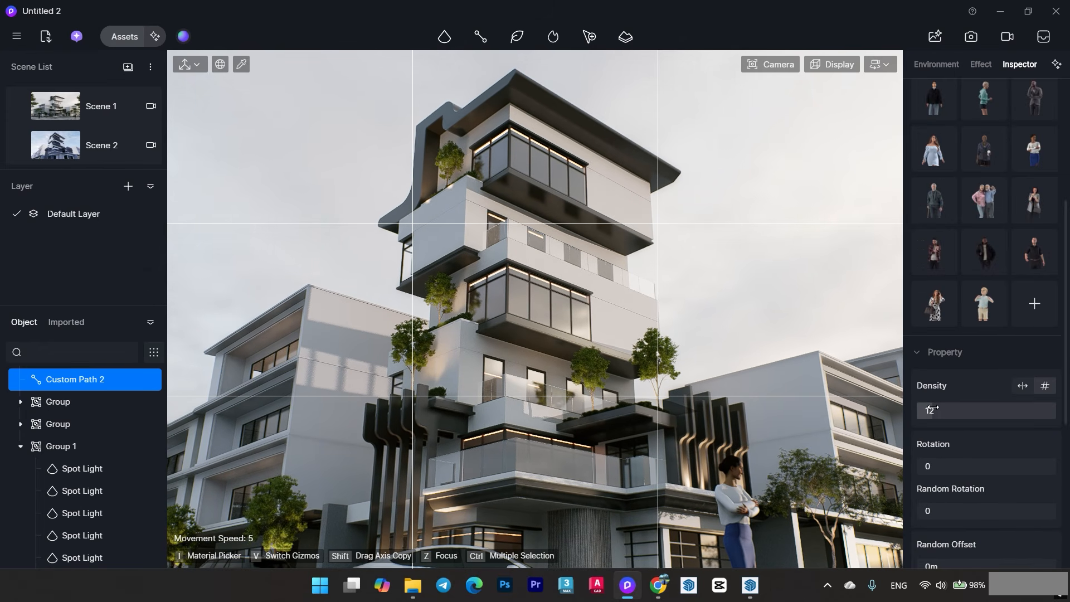
drag(928, 410, 930, 409)
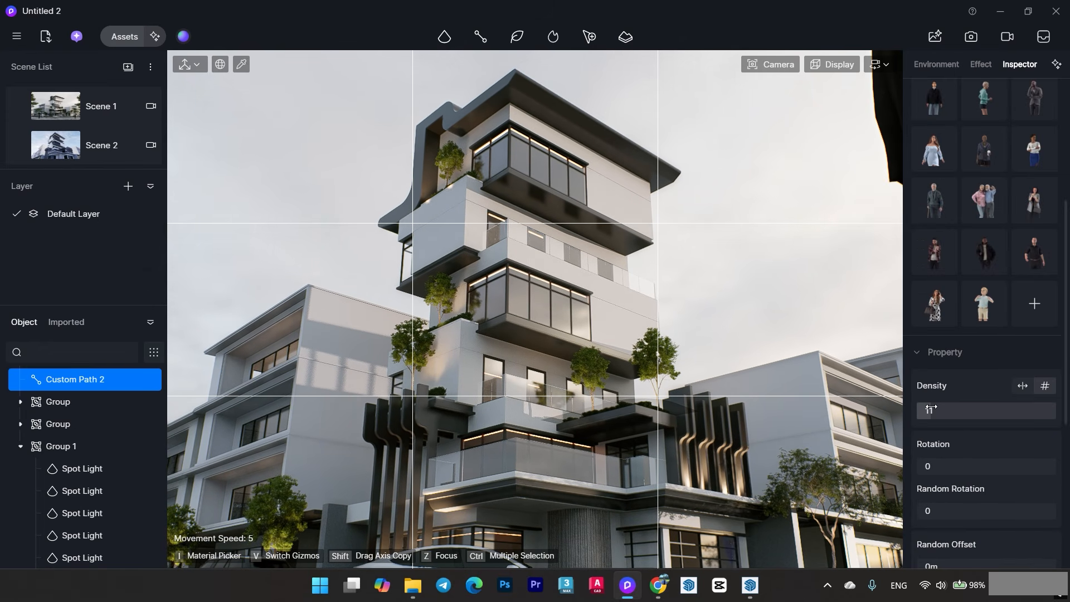
click(448, 547)
click(522, 563)
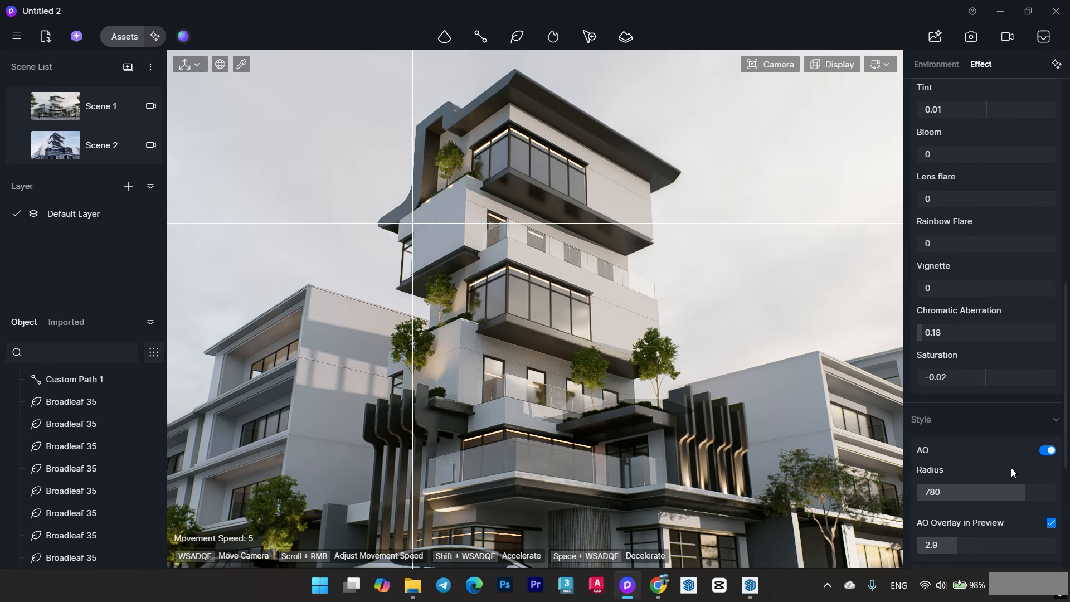
click(505, 565)
mouse_move(932, 413)
mouse_down()
mouse_move(942, 410)
mouse_move(932, 410)
mouse_up()
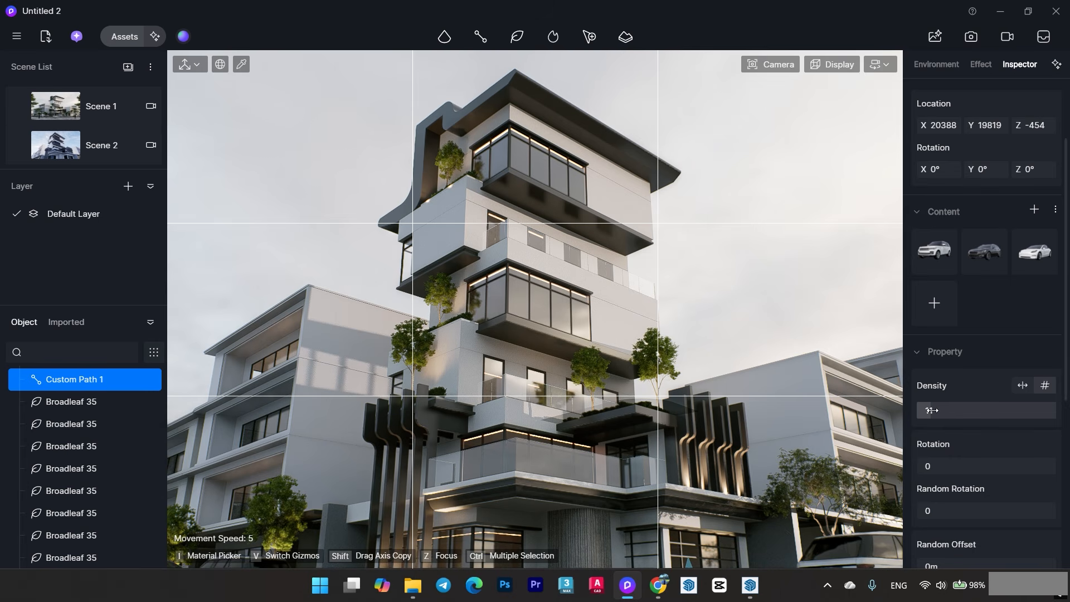
click(782, 255)
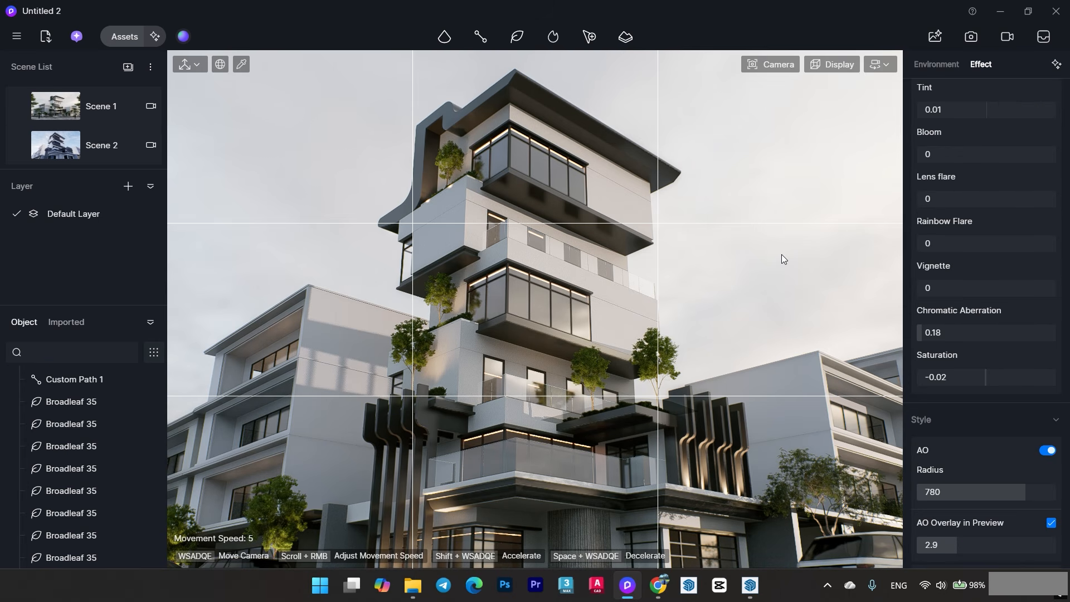
key(ctrl+s)
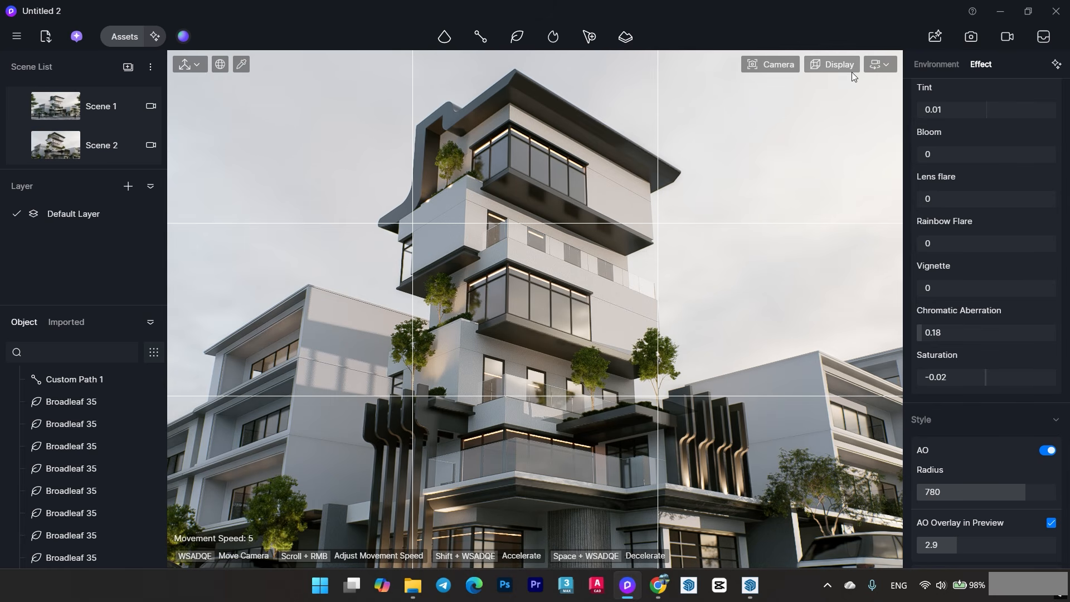
Switch to orbit navigation and start a custom path using a bird model from the Animal assets.
right_drag(780, 128, 780, 423)
click(881, 65)
click(808, 109)
scroll(439, 236, down, 3)
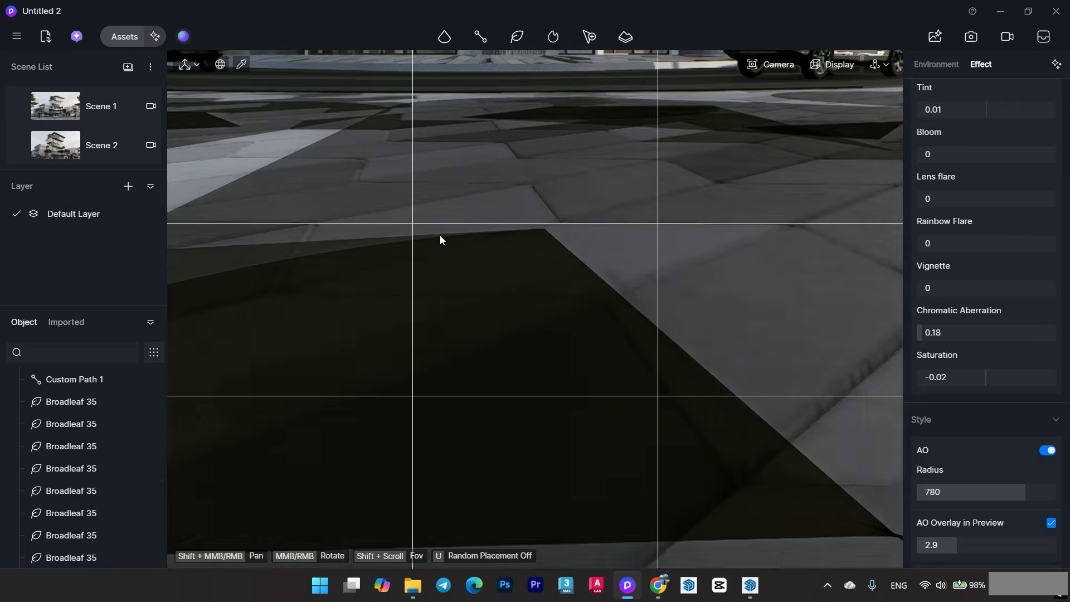
click(124, 36)
click(23, 67)
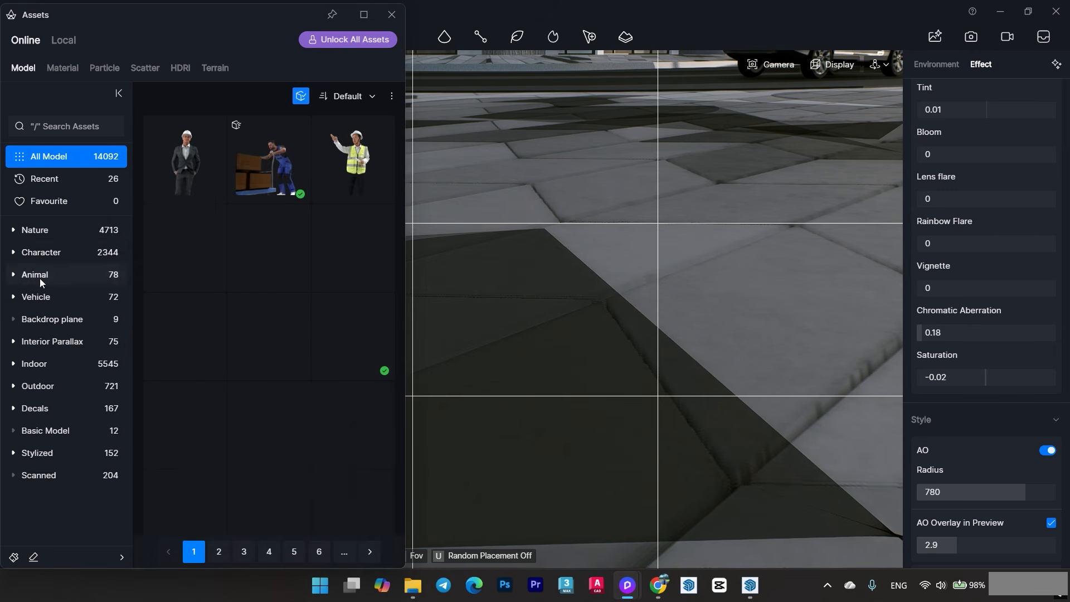
click(35, 274)
click(480, 36)
click(269, 426)
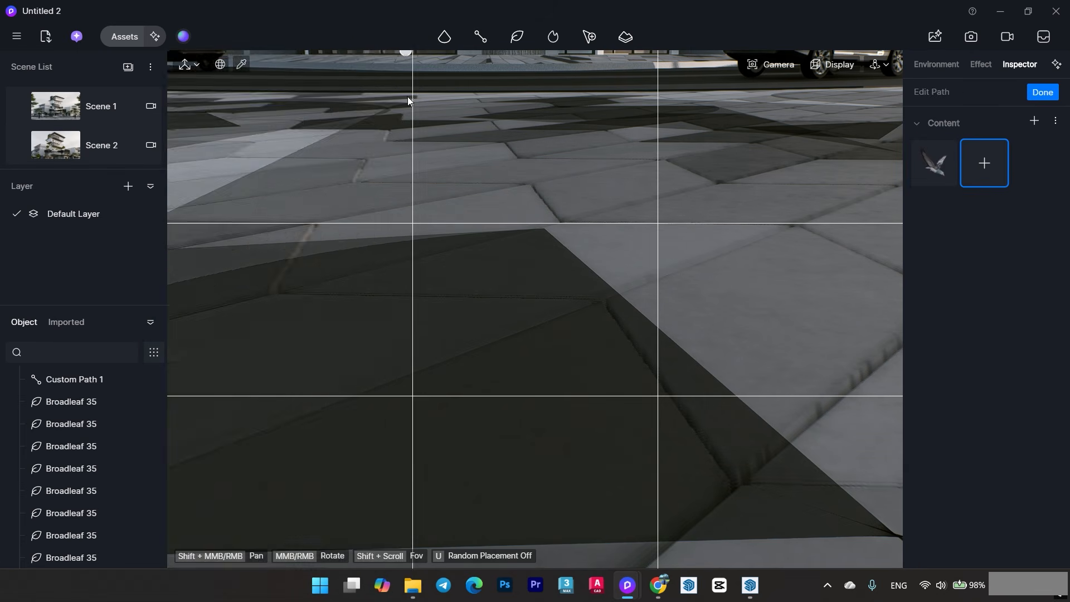
Draw a zigzag linear bird path across the curved road in front of the corner building and finish it.
scroll(550, 437, down, 5)
middle_drag(471, 441, 475, 474)
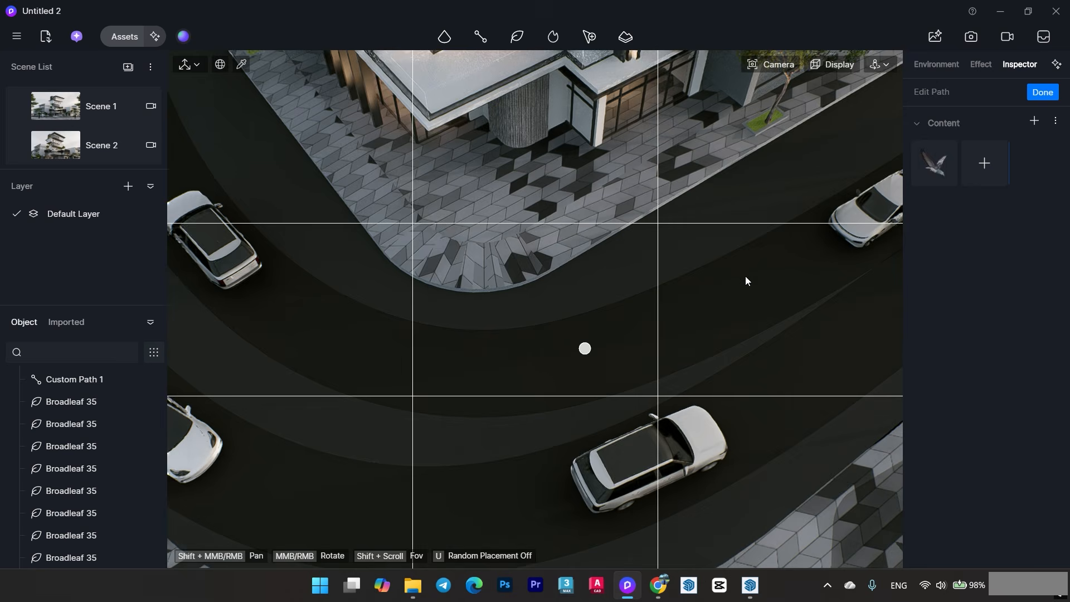
click(766, 214)
click(789, 380)
click(616, 285)
click(586, 533)
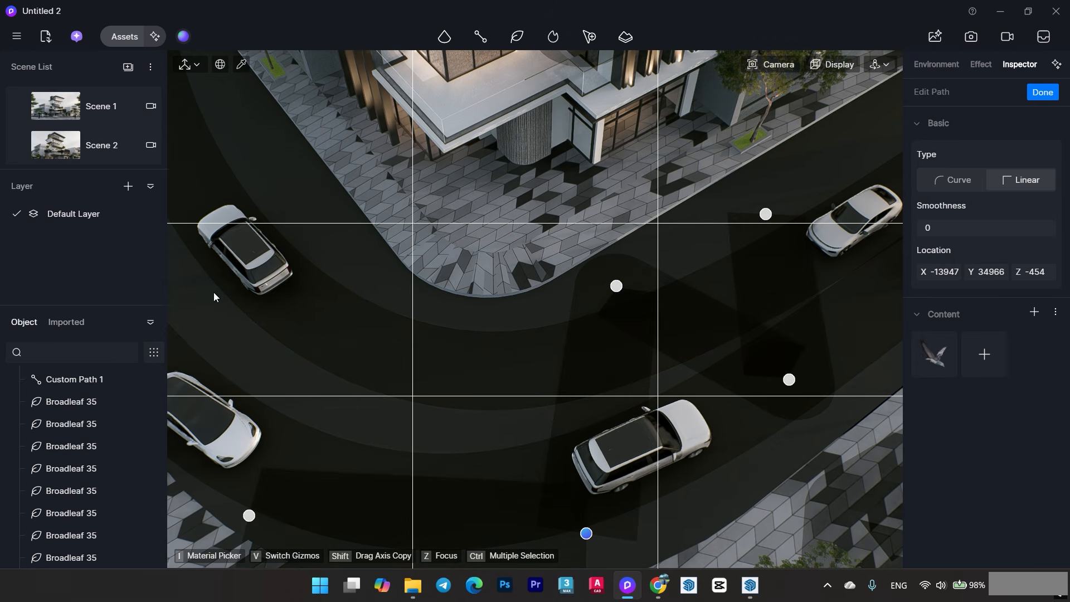
click(249, 516)
click(203, 107)
click(357, 260)
click(325, 497)
click(676, 242)
right_click(677, 242)
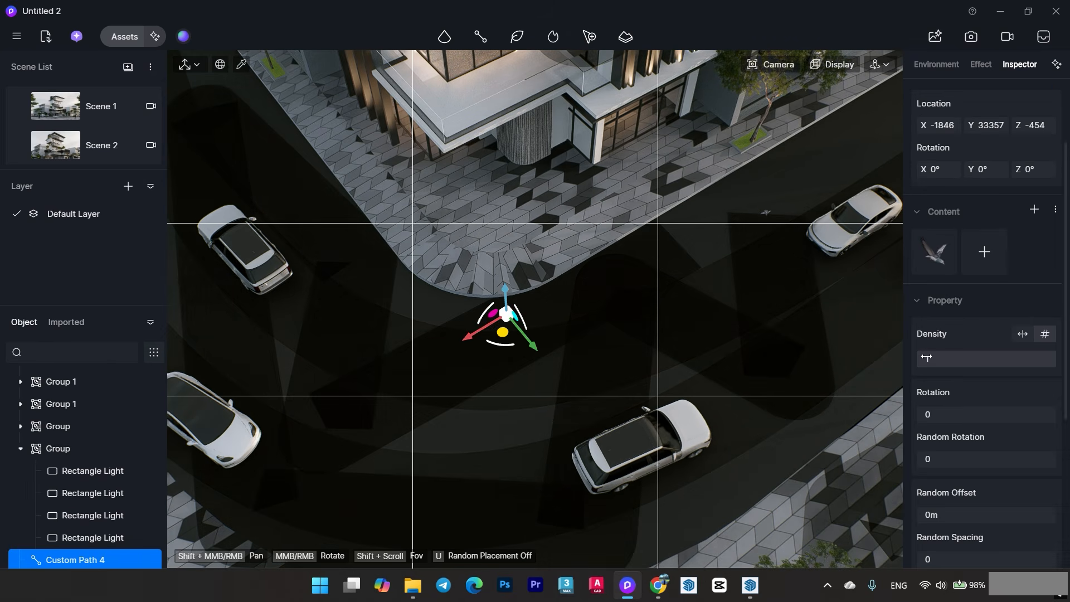
Set the bird path's density to 26, rotation to 56, random rotation to 0.15 and random offset to 18.6 m, and raise it to about Z 16899.
drag(929, 359, 980, 360)
scroll(553, 320, down, 8)
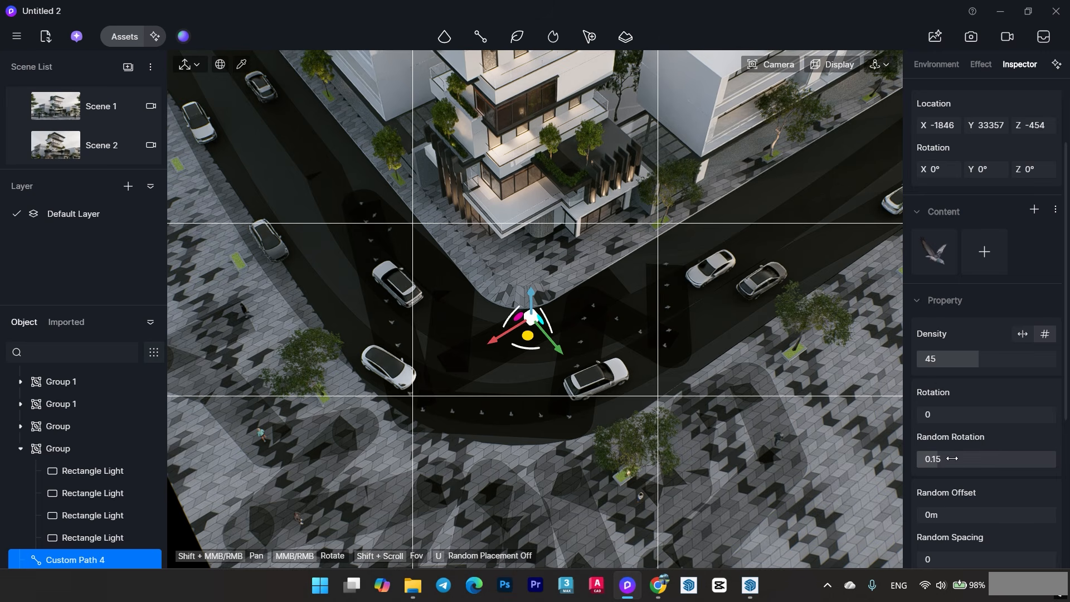
drag(952, 415, 974, 415)
drag(939, 514, 966, 514)
drag(532, 293, 676, 5)
shift+middle_drag(621, 304, 621, 335)
drag(956, 360, 930, 360)
Raise the bird path above the rooftops to about Z 29823 and shift it toward the building to about Y 26294.
middle_drag(568, 279, 584, 300)
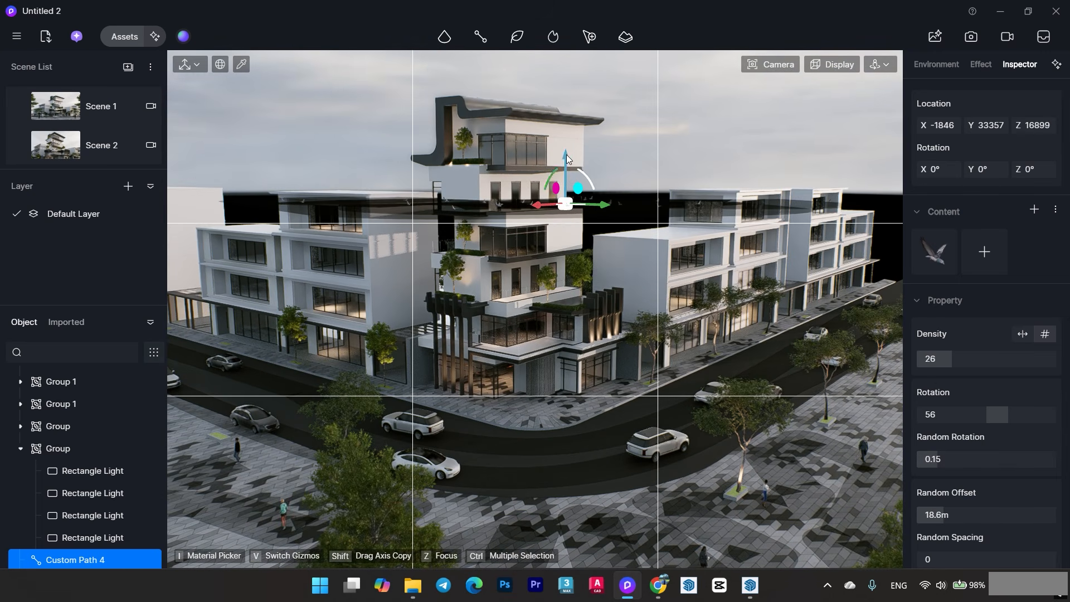
drag(567, 156, 593, 9)
middle_drag(595, 195, 601, 418)
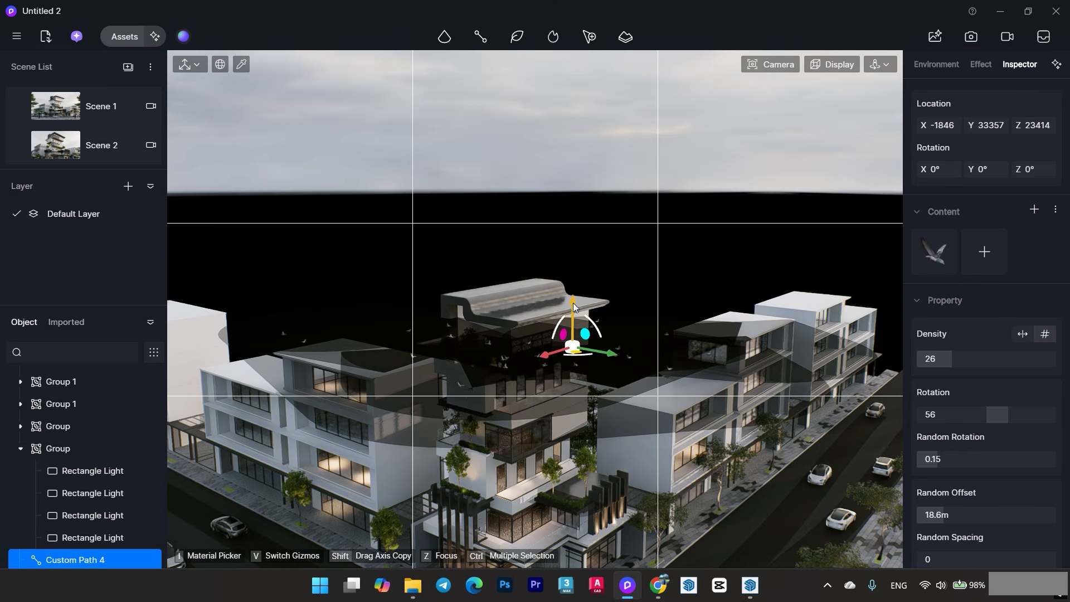
mouse_move(573, 302)
mouse_down()
mouse_move(566, 209)
mouse_move(497, 215)
mouse_up()
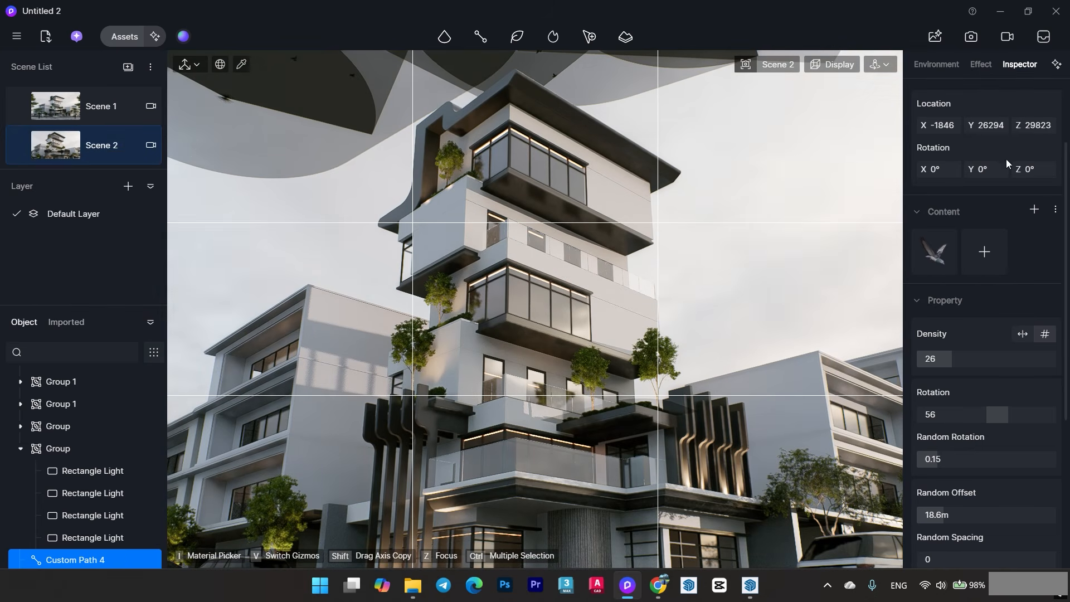
In the Scene 2 view, position the bird path at X 11694, Y 14101, Z 29366.
drag(1015, 126, 990, 144)
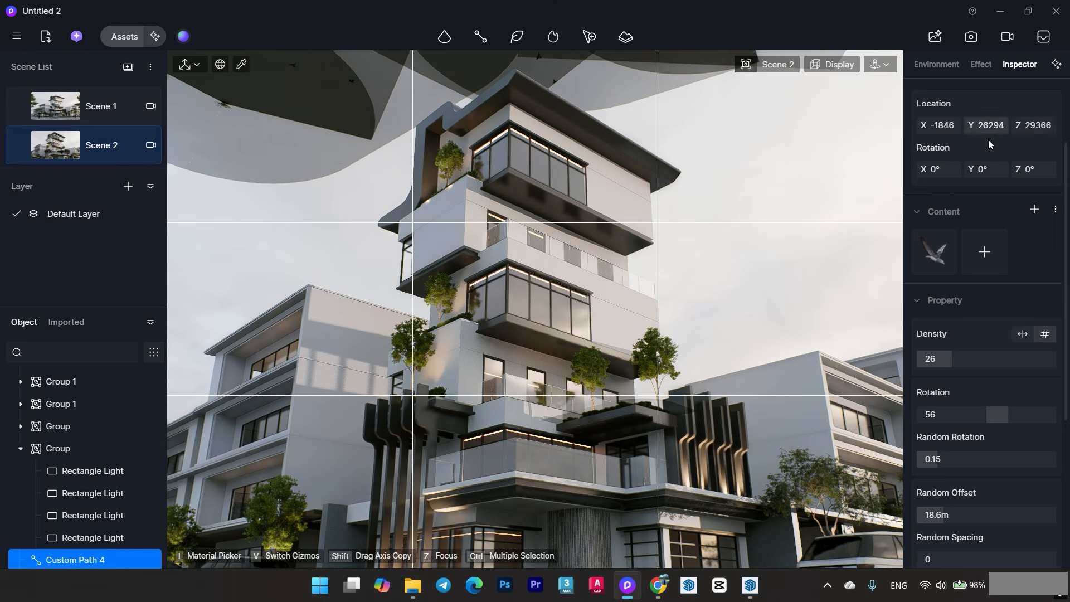
drag(924, 126, 945, 126)
drag(971, 126, 915, 127)
drag(1003, 127, 951, 125)
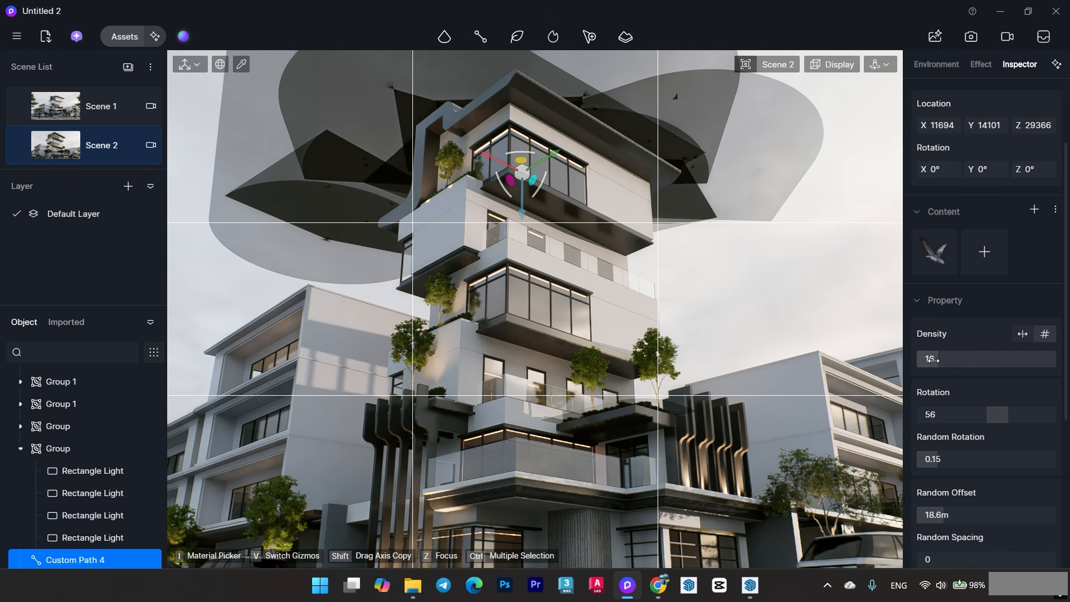
Set the bird path's density to 27, check the birds with the path deselected, and save the project.
drag(932, 360, 928, 359)
click(829, 66)
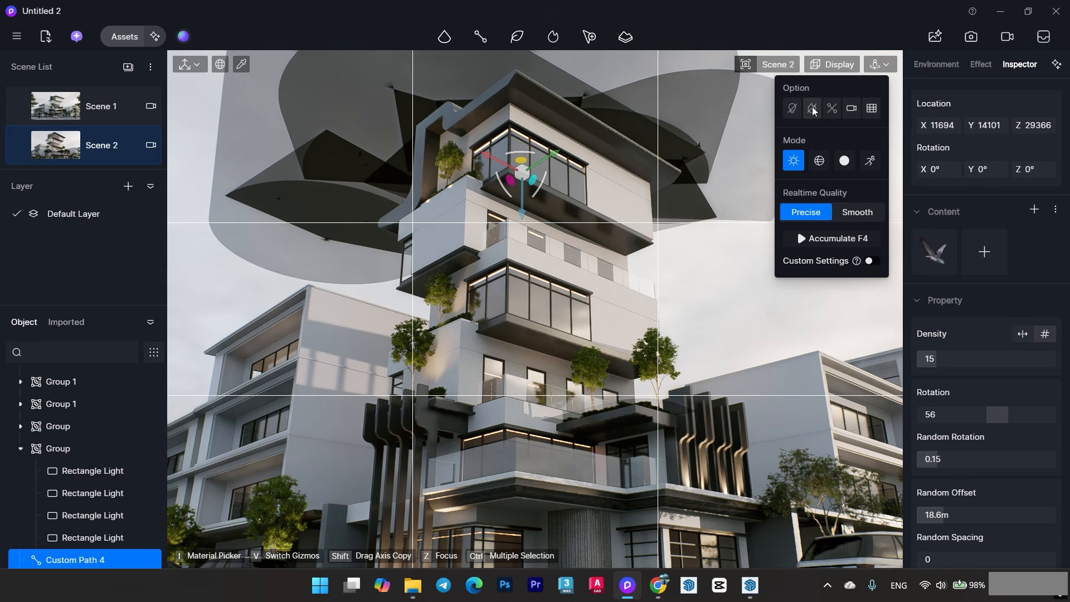
click(813, 111)
click(777, 151)
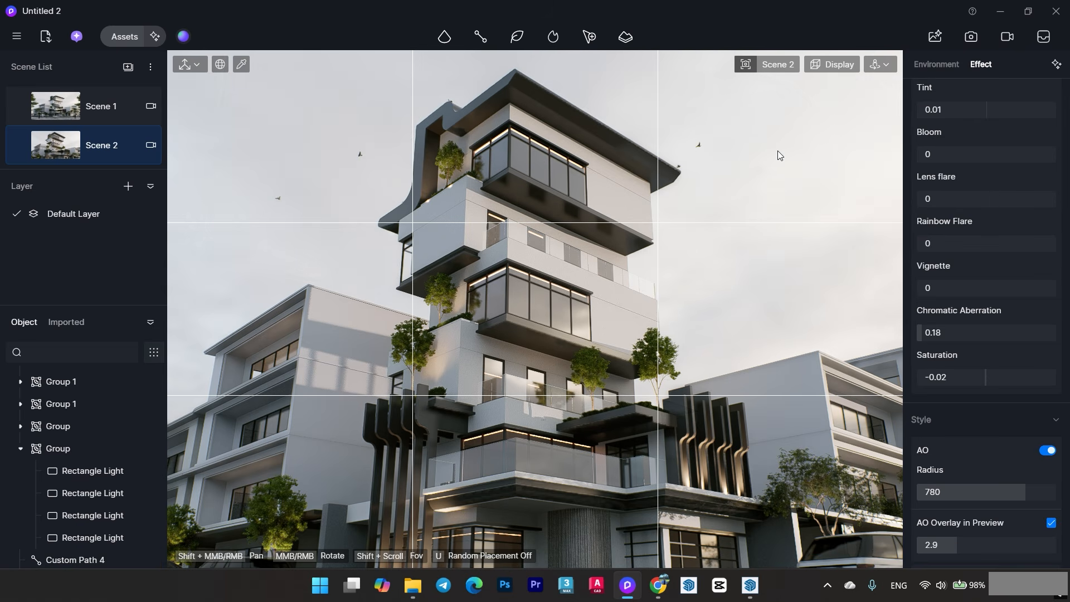
click(701, 145)
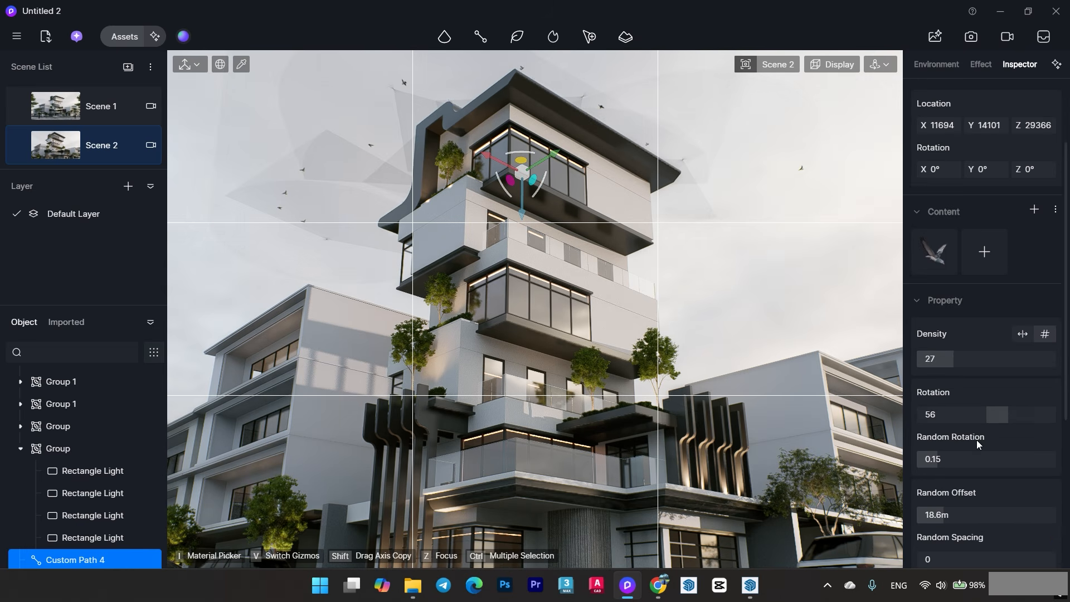
click(771, 229)
key(ctrl+s)
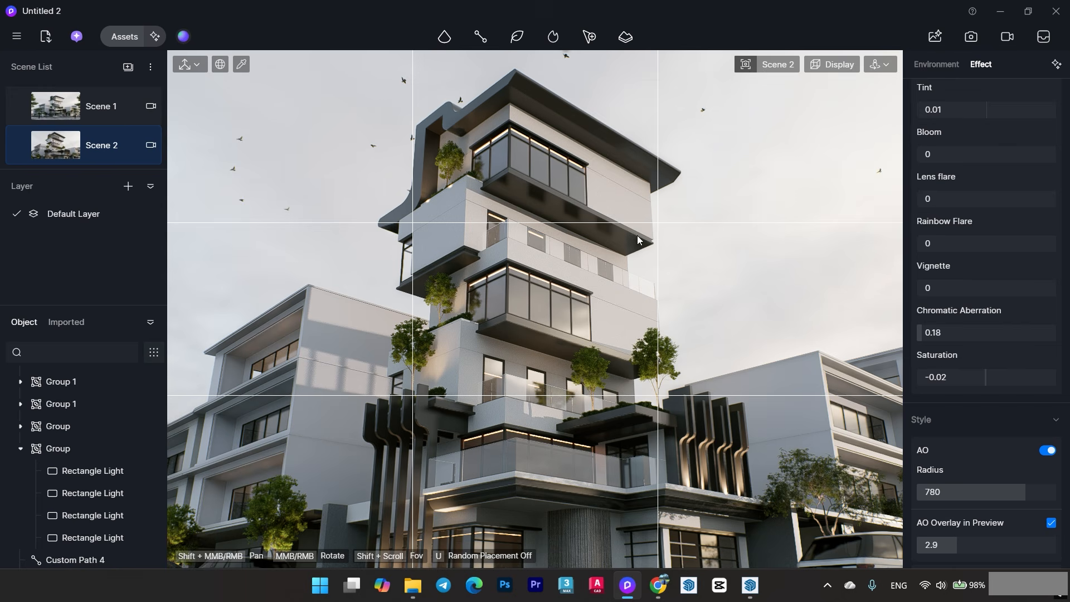
click(828, 66)
click(875, 65)
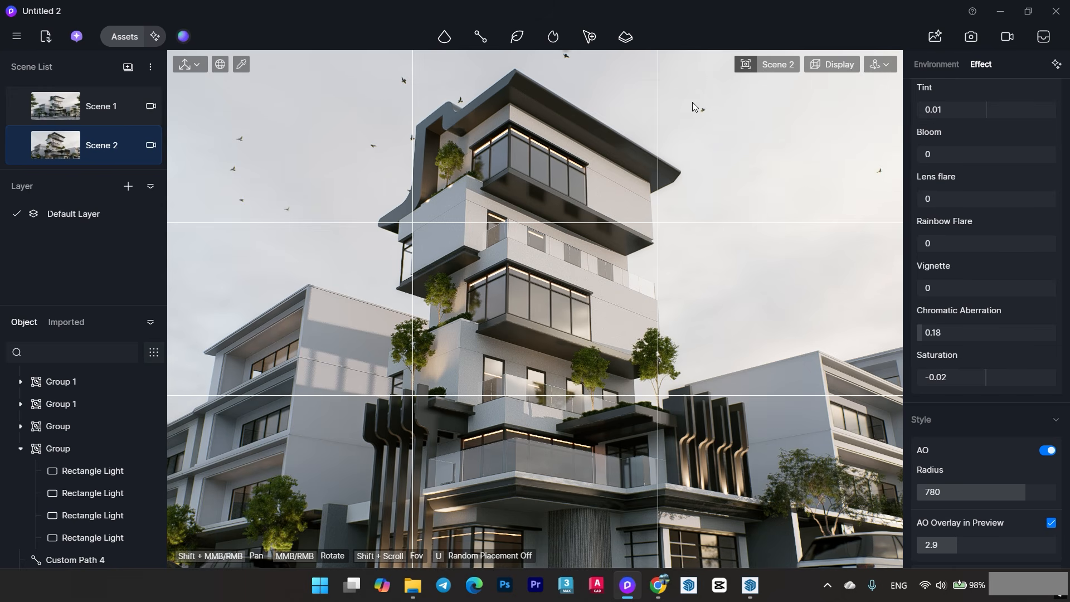